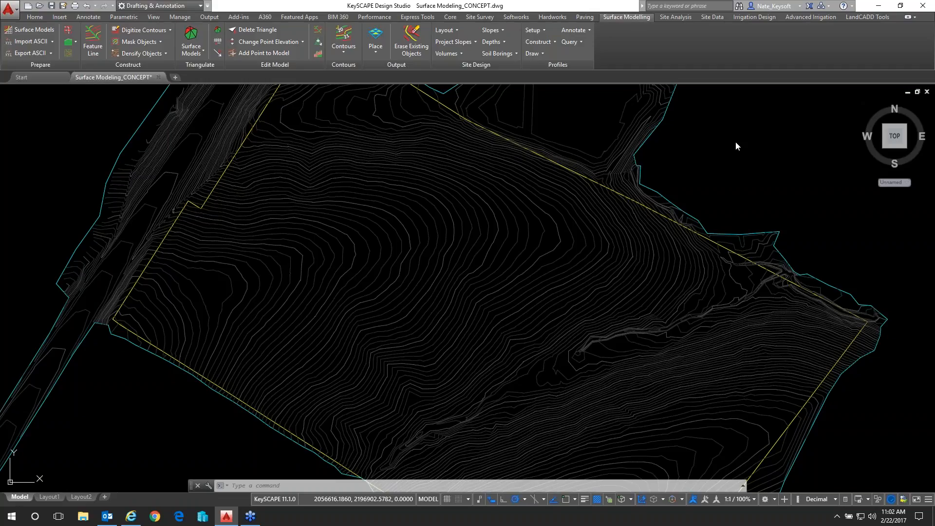
{"action": "scroll", "coordinate": [728, 128], "scroll_direction": "down", "scroll_amount": 2}
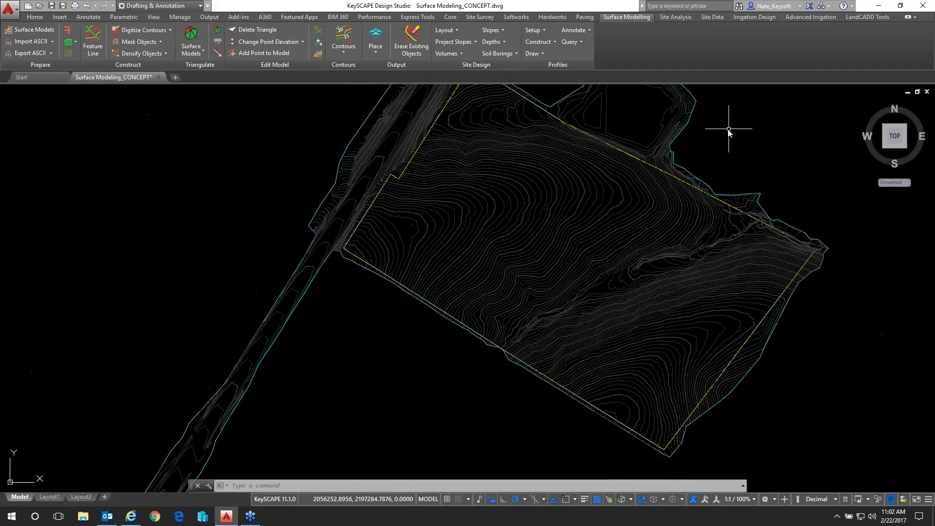
{"action": "mouse_move", "coordinate": [703, 144]}
{"action": "middle_mouse_down"}
{"action": "mouse_move", "coordinate": [616, 195]}
{"action": "mouse_move", "coordinate": [596, 195]}
{"action": "middle_mouse_up"}
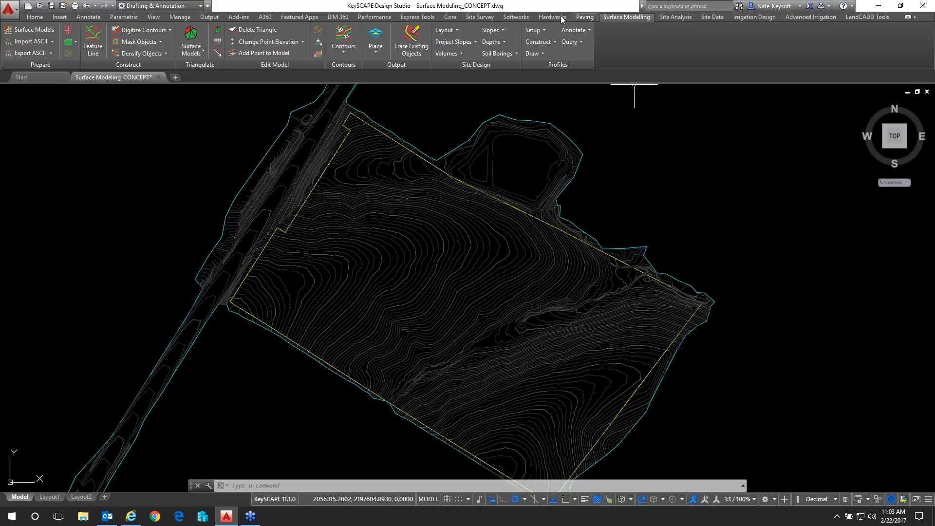
{"action": "left_click", "coordinate": [450, 18]}
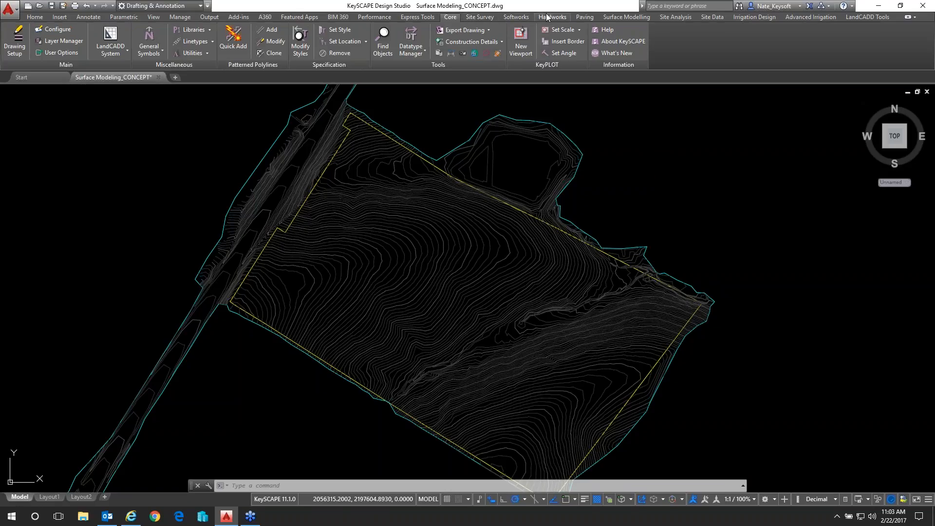
{"action": "left_click", "coordinate": [618, 18]}
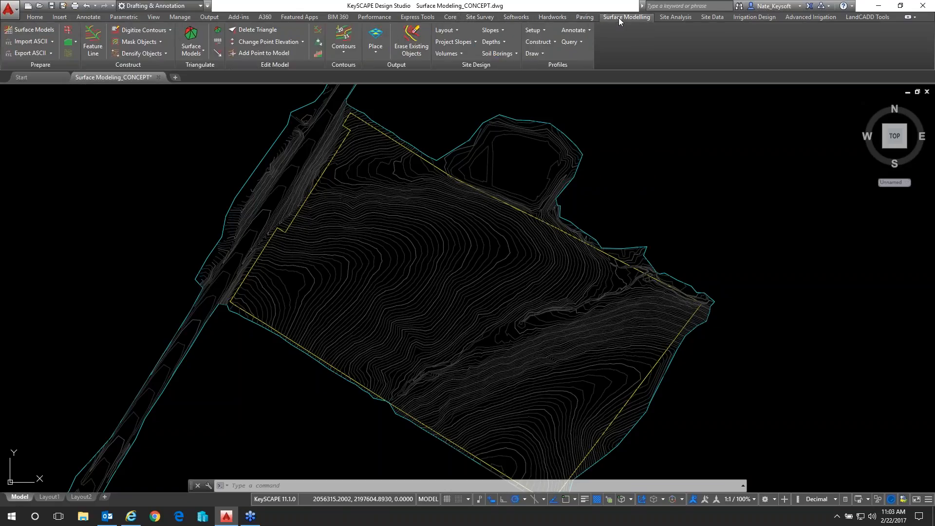
{"action": "left_click", "coordinate": [679, 19]}
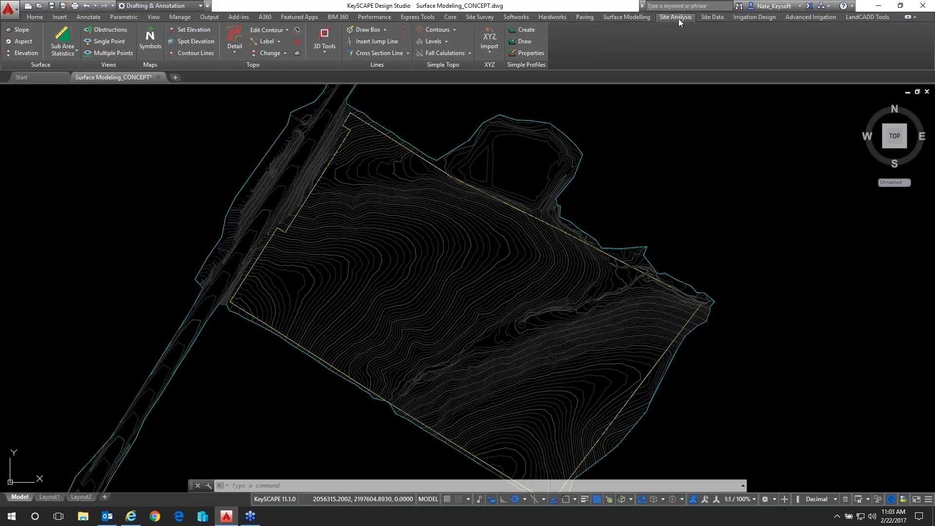
{"action": "left_click", "coordinate": [629, 18]}
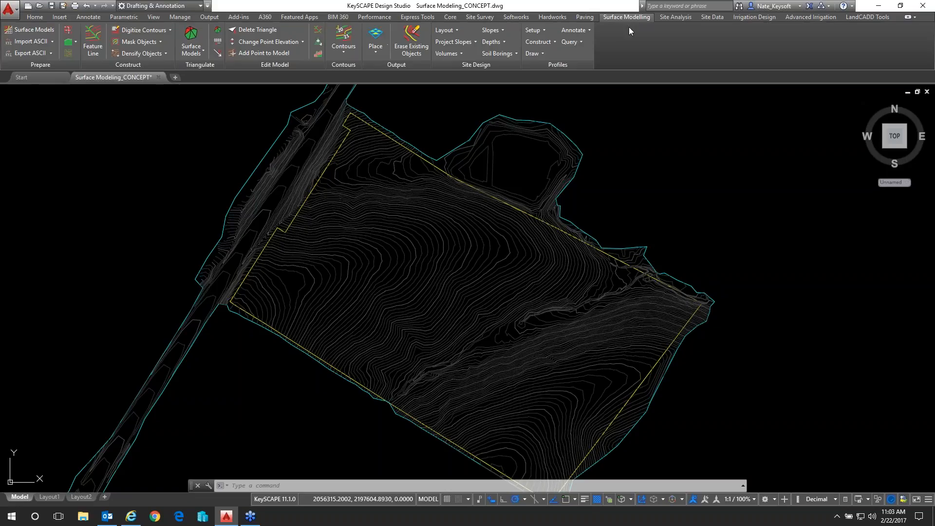
{"action": "left_click", "coordinate": [631, 105]}
{"action": "left_click", "coordinate": [621, 143]}
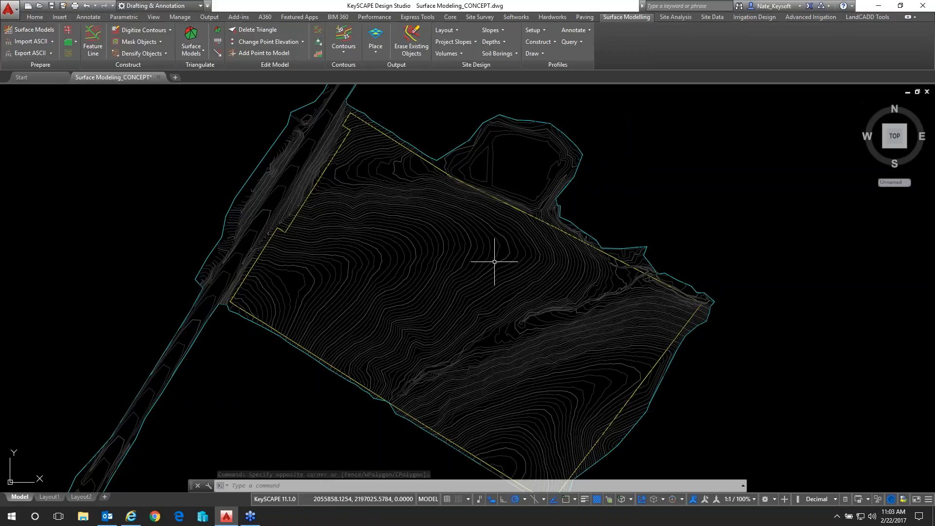
Examine the vertices and course of a single existing contour running through the middle of the site
{"action": "scroll", "coordinate": [492, 260], "scroll_direction": "up", "scroll_amount": 2}
{"action": "scroll", "coordinate": [494, 261], "scroll_direction": "up", "scroll_amount": 2}
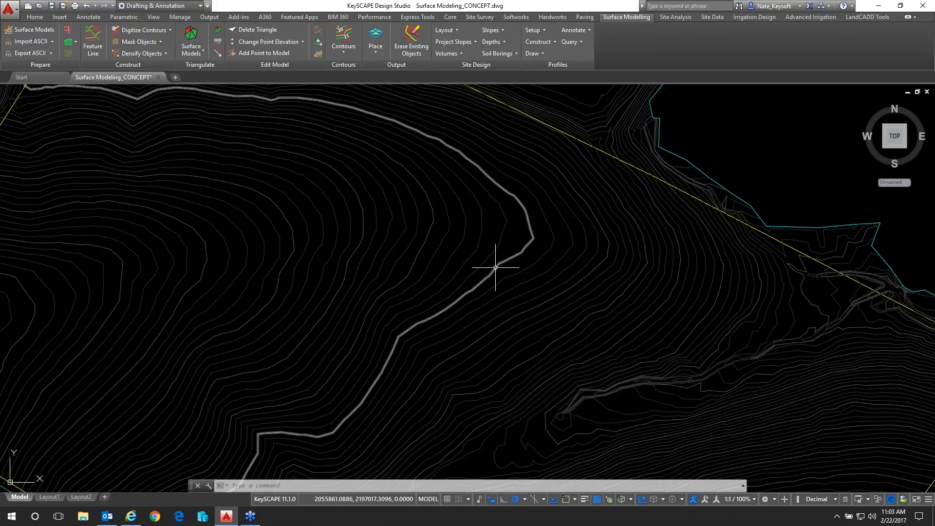
{"action": "left_click", "coordinate": [495, 267]}
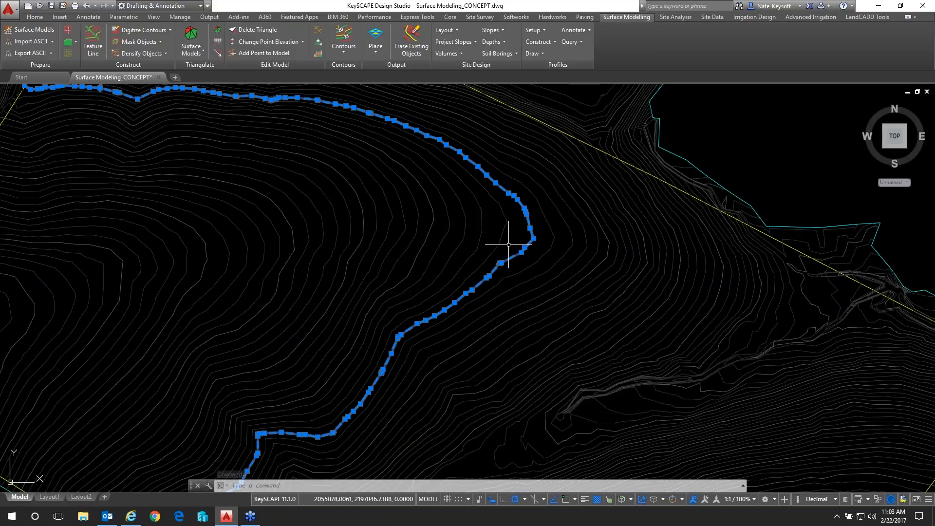
{"action": "scroll", "coordinate": [508, 245], "scroll_direction": "up", "scroll_amount": 4}
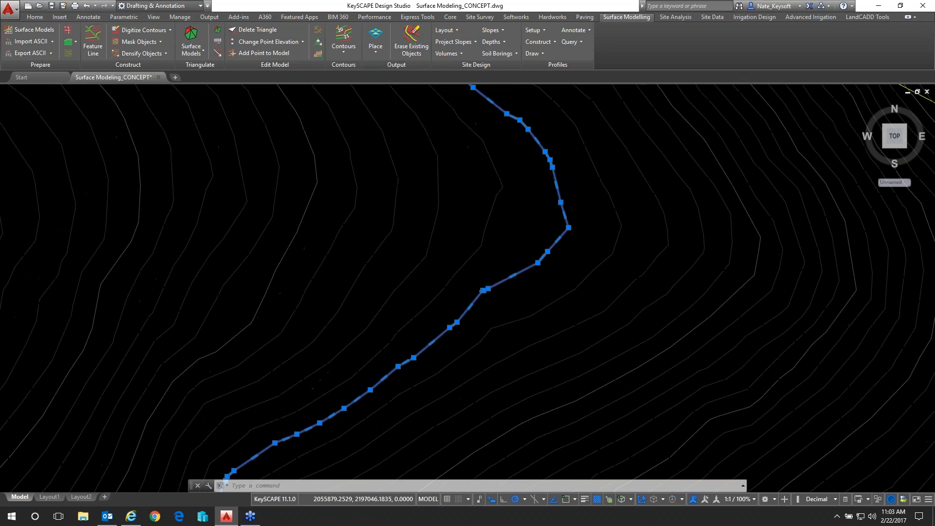
{"action": "scroll", "coordinate": [509, 243], "scroll_direction": "down", "scroll_amount": 4}
{"action": "middle_click_drag", "start_coordinate": [435, 290], "coordinate": [501, 204]}
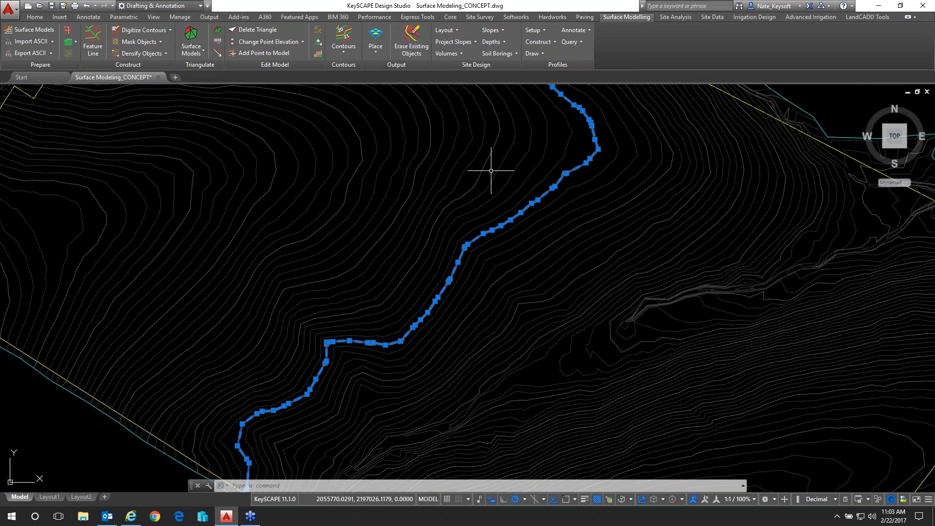
{"action": "scroll", "coordinate": [501, 204], "scroll_direction": "down", "scroll_amount": 4}
{"action": "middle_click_drag", "start_coordinate": [492, 167], "coordinate": [490, 192]}
{"action": "scroll", "coordinate": [463, 267], "scroll_direction": "up", "scroll_amount": 4}
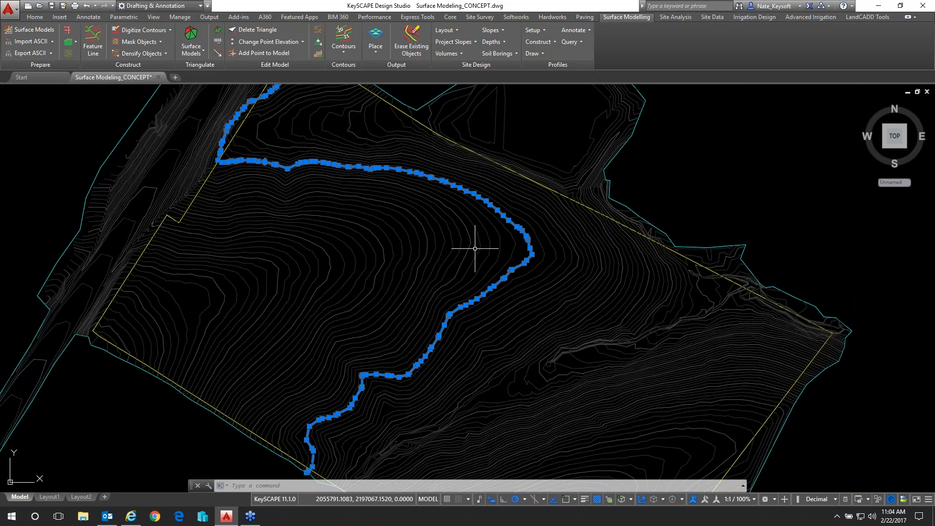
{"action": "scroll", "coordinate": [516, 251], "scroll_direction": "up", "scroll_amount": 2}
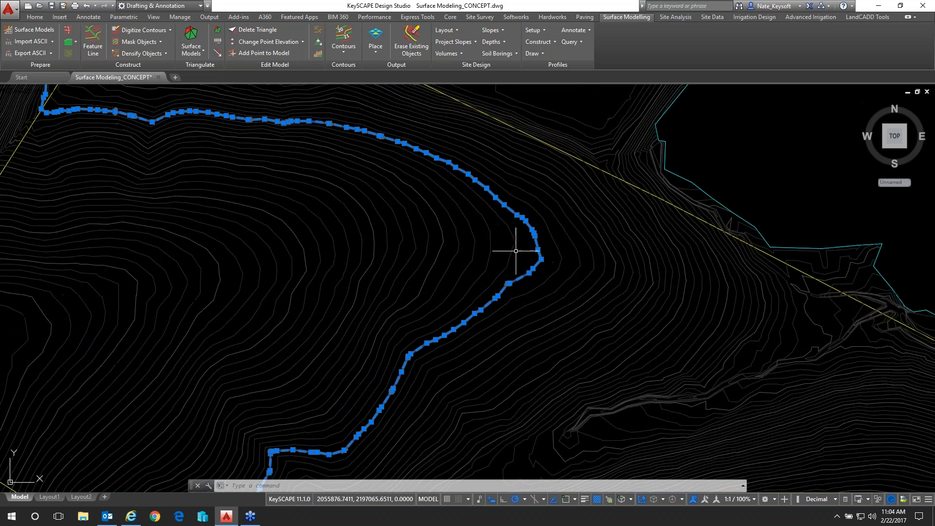
{"action": "key", "text": "Escape"}
{"action": "scroll", "coordinate": [515, 250], "scroll_direction": "up", "scroll_amount": 3}
{"action": "left_click", "coordinate": [519, 253]}
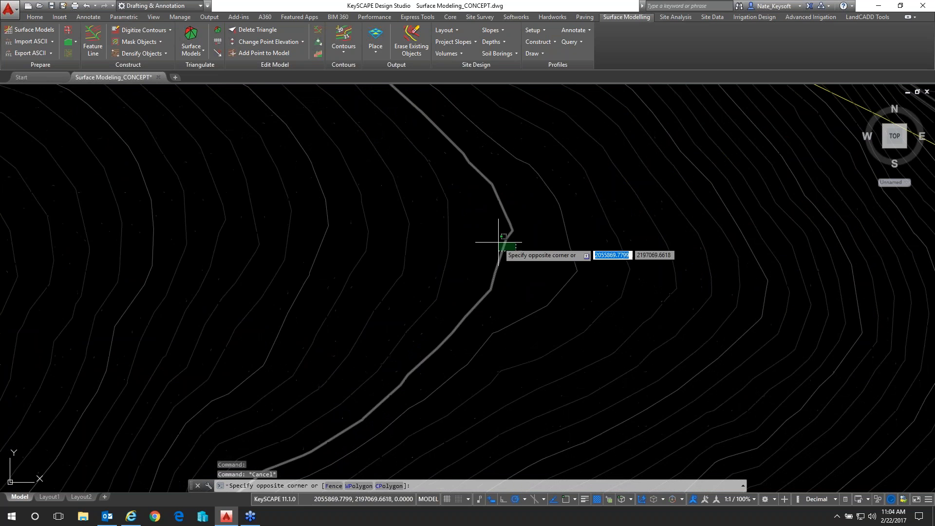
{"action": "left_click", "coordinate": [510, 251]}
{"action": "key", "text": "Escape"}
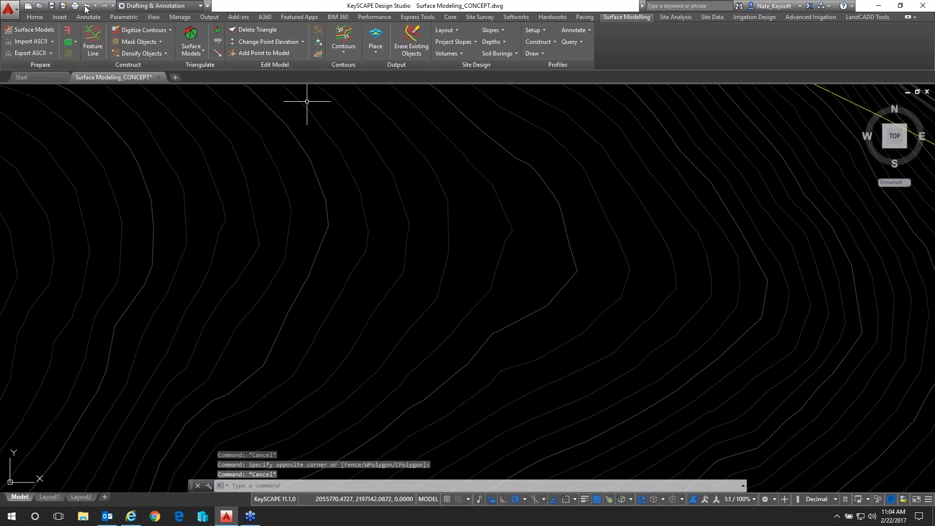
Check the elevation of an index contour in its object properties and restore the wider view of the site contours
{"action": "left_click", "coordinate": [153, 17]}
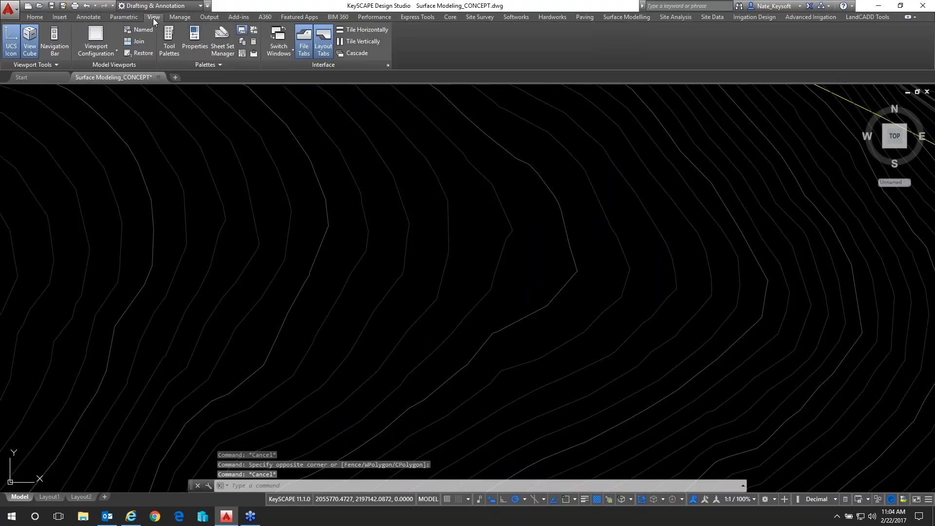
{"action": "left_click", "coordinate": [195, 47]}
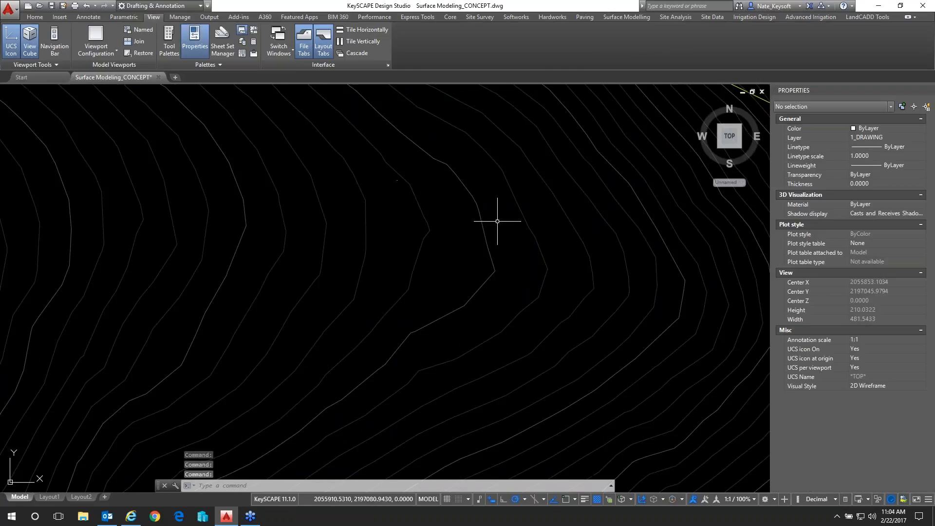
{"action": "left_click", "coordinate": [493, 257]}
{"action": "mouse_move", "coordinate": [490, 258]}
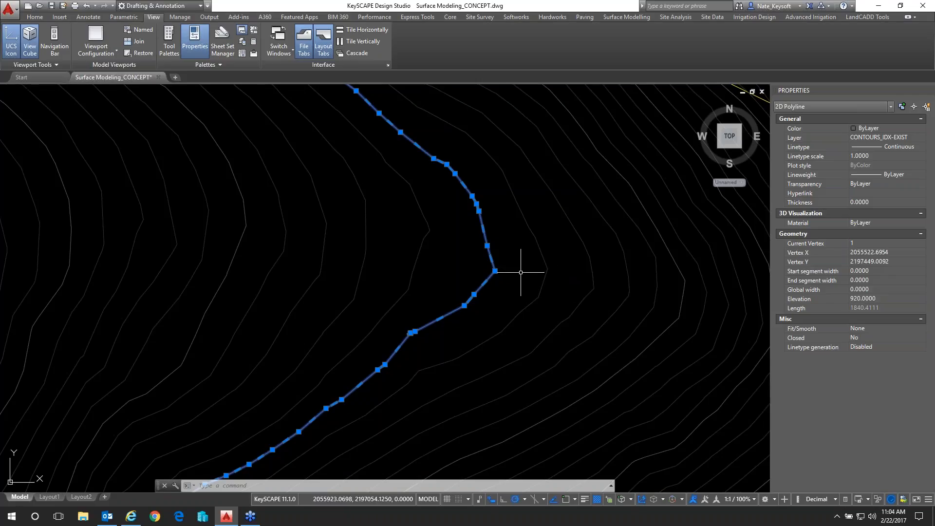
{"action": "key", "text": "Escape"}
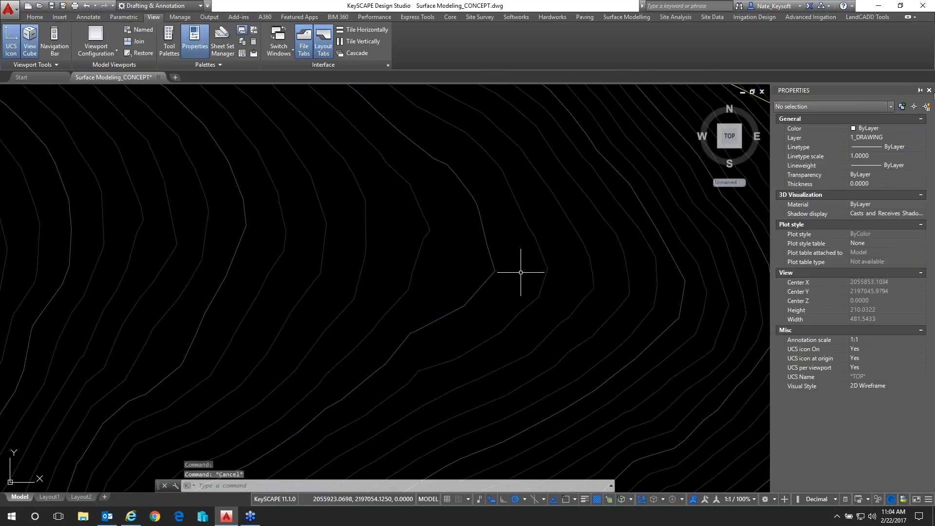
{"action": "left_click", "coordinate": [612, 17]}
{"action": "scroll", "coordinate": [488, 216], "scroll_direction": "down", "scroll_amount": 6}
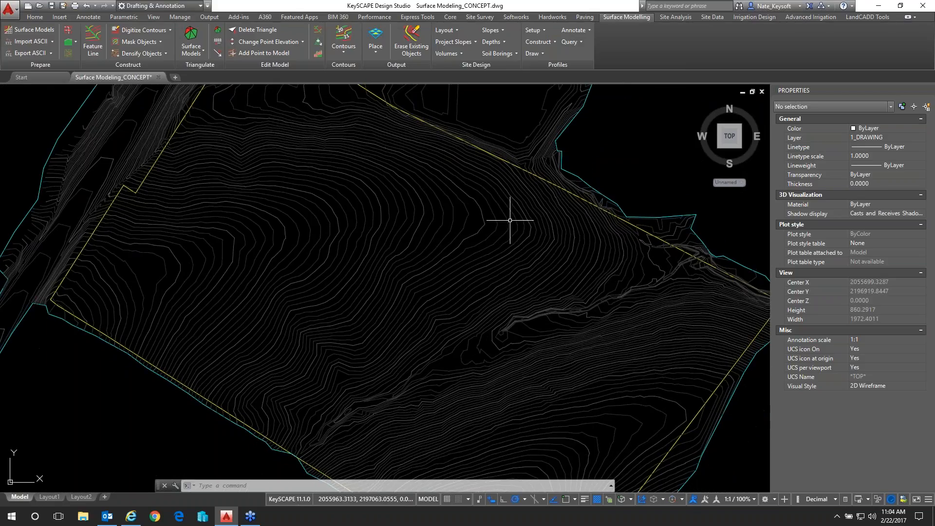
{"action": "left_click", "coordinate": [929, 90]}
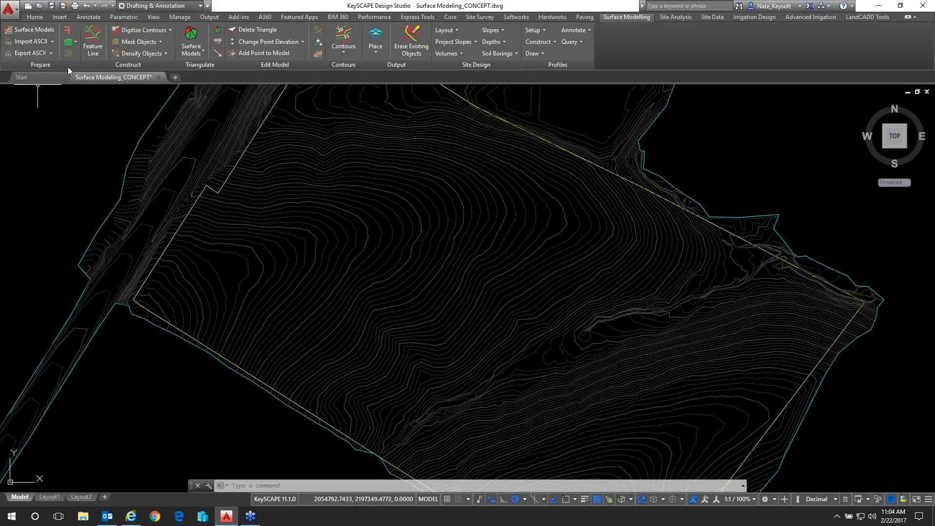
Start a new surface model with the description EXISTING 2
{"action": "left_click", "coordinate": [33, 30]}
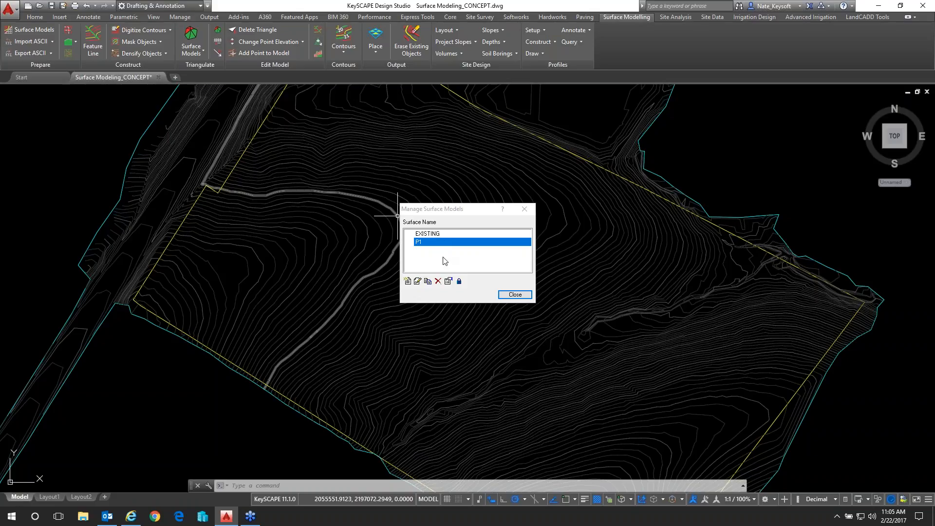
{"action": "left_click", "coordinate": [408, 282]}
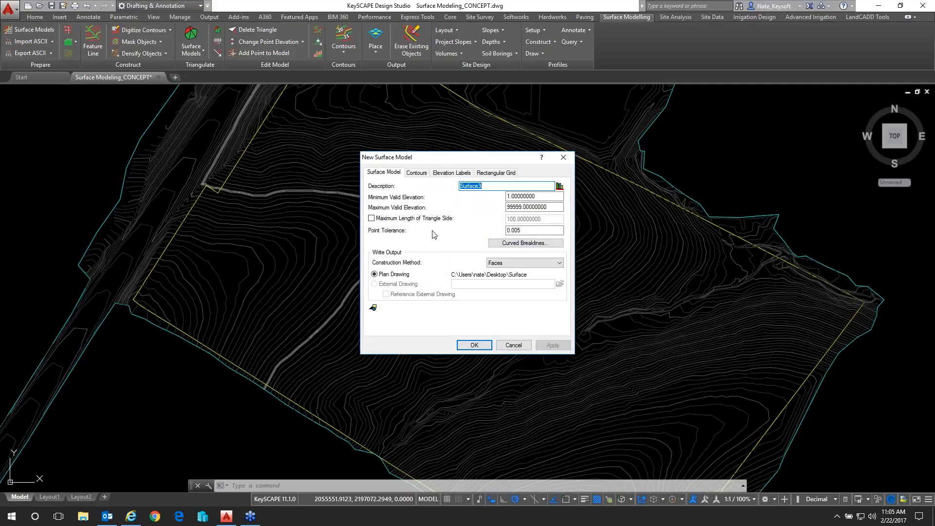
{"action": "key", "text": "BackSpace"}
{"action": "type", "text": "EXISITN"}
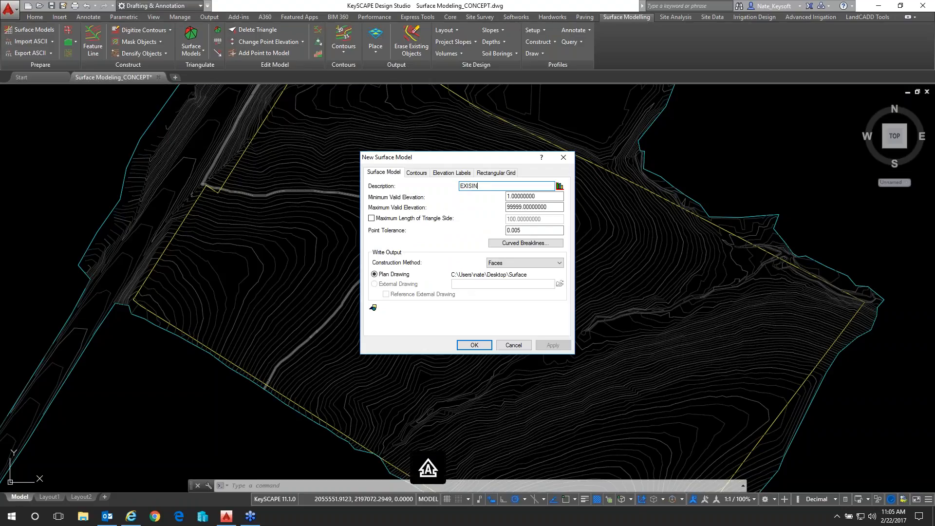
{"action": "key", "text": "BackSpace"}
{"action": "key", "text": "BackSpace"}
{"action": "type", "text": "NG 2"}
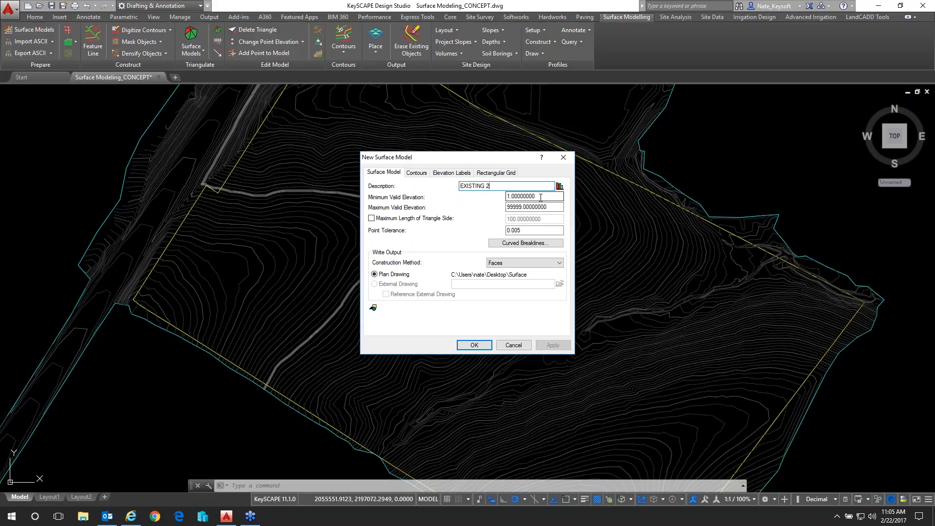
Set the valid elevation range from 500 to 2000 and use Faces as the surface model's construction method
{"action": "key", "text": "Tab"}
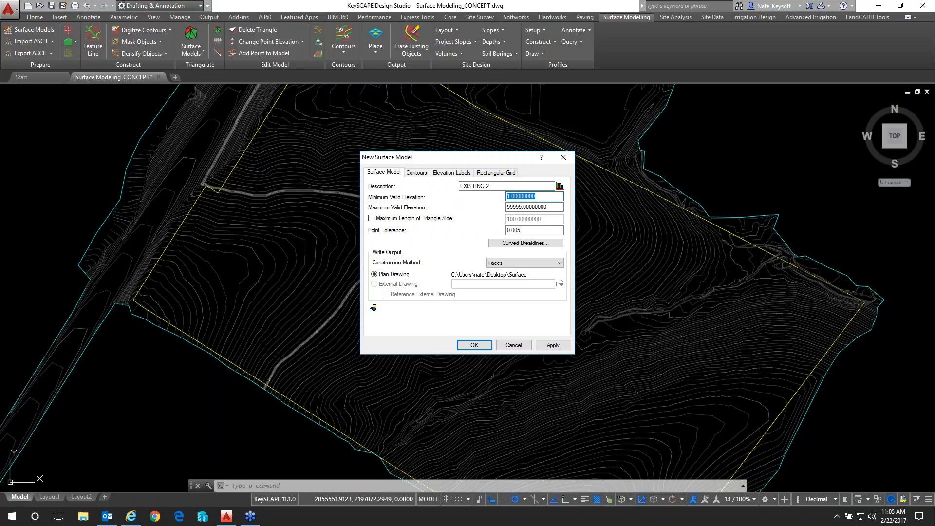
{"action": "type", "text": "500"}
{"action": "key", "text": "Tab"}
{"action": "type", "text": "2000"}
{"action": "left_click", "coordinate": [530, 199]}
{"action": "left_click", "coordinate": [504, 263]}
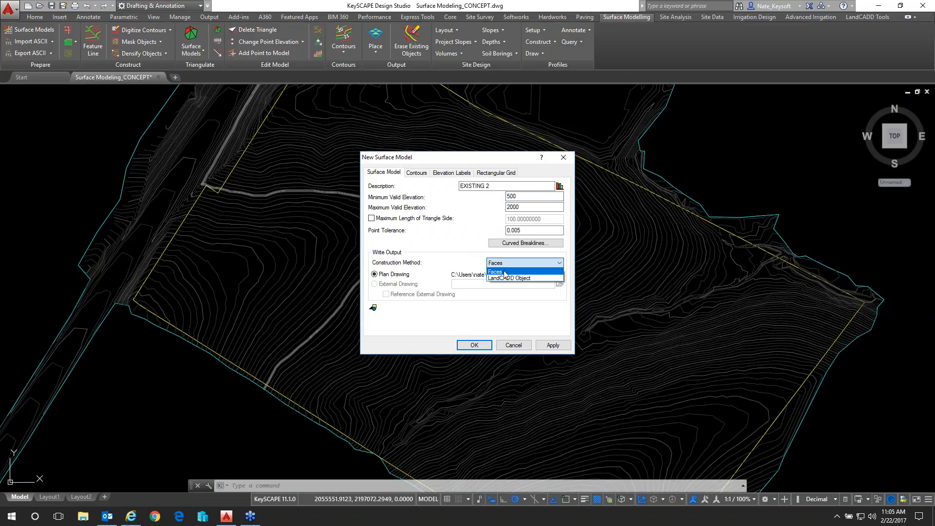
{"action": "left_click", "coordinate": [504, 273]}
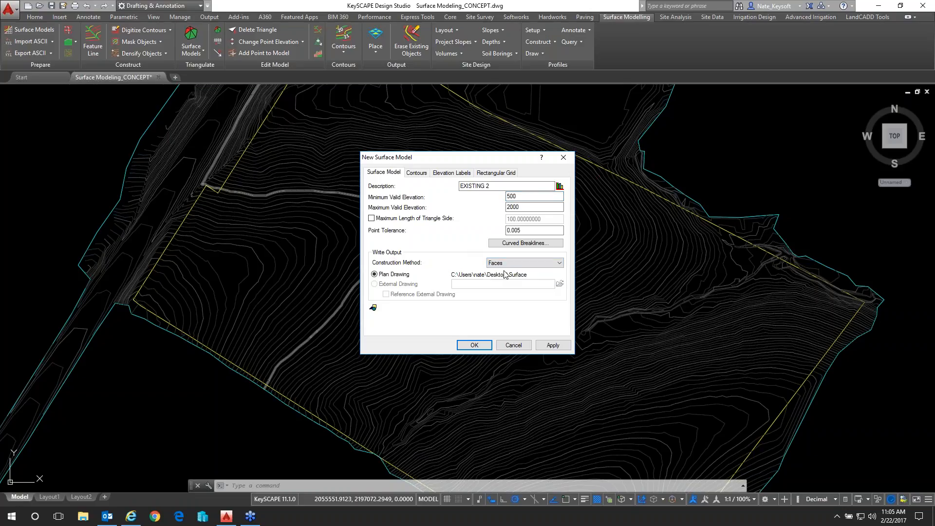
Review the curved breakline, contour, elevation label and rectangular grid settings, and create the surface model with them
{"action": "left_click", "coordinate": [533, 246]}
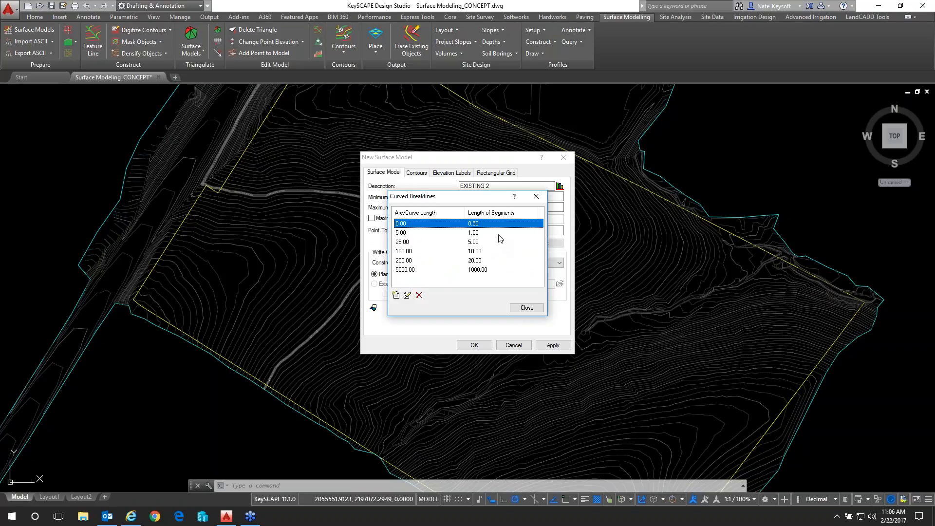
{"action": "left_click", "coordinate": [522, 309]}
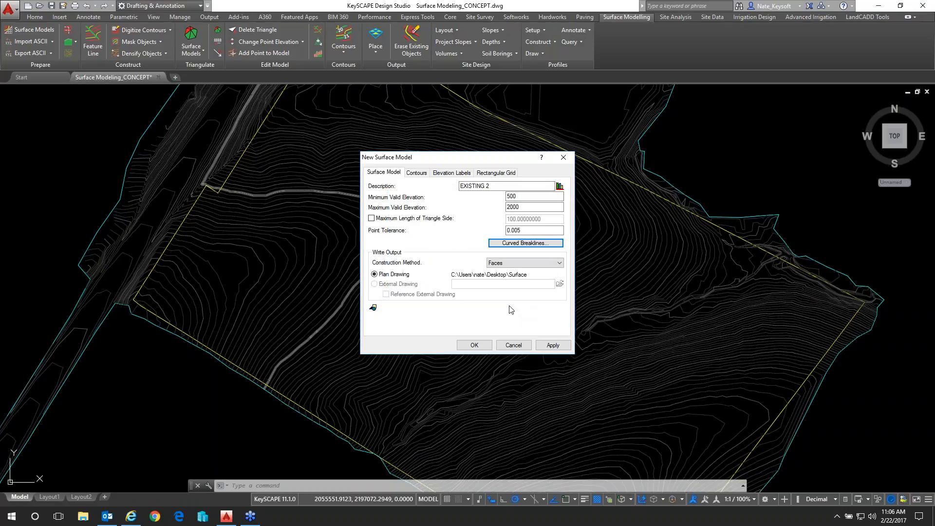
{"action": "left_click", "coordinate": [416, 173]}
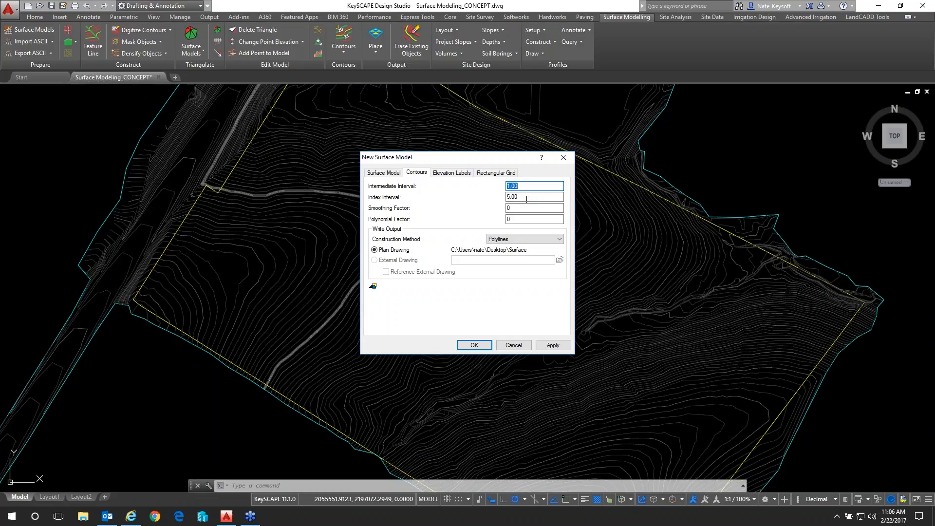
{"action": "left_click", "coordinate": [458, 174]}
{"action": "left_click", "coordinate": [507, 174]}
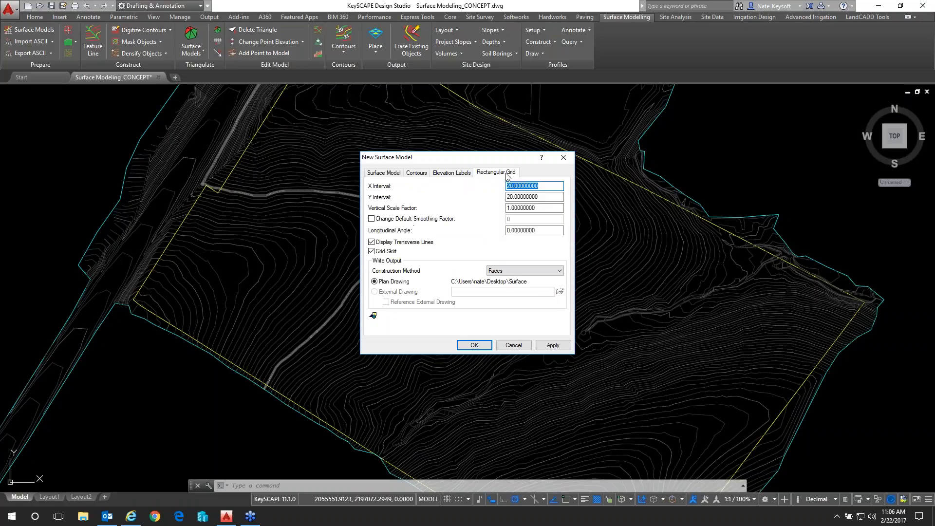
{"action": "left_click", "coordinate": [461, 174]}
{"action": "left_click", "coordinate": [407, 176]}
{"action": "left_click", "coordinate": [396, 177]}
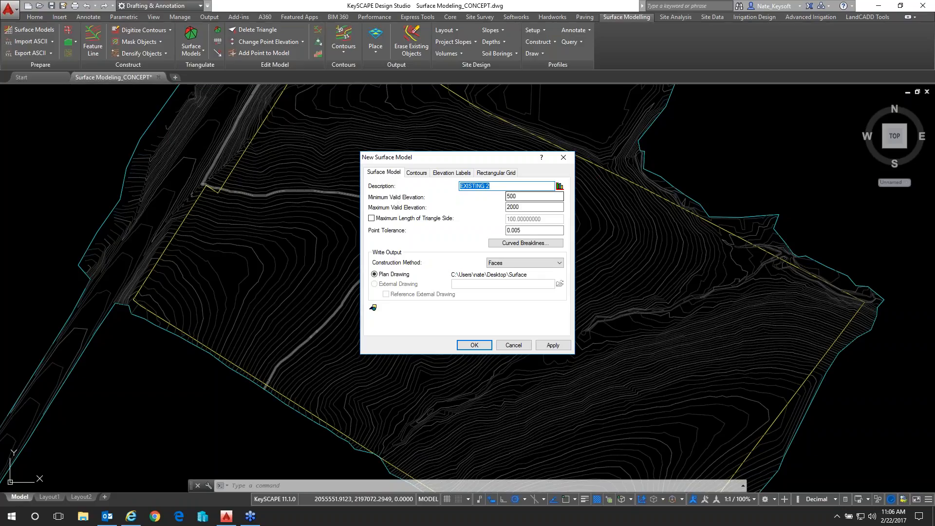
{"action": "left_click", "coordinate": [483, 346]}
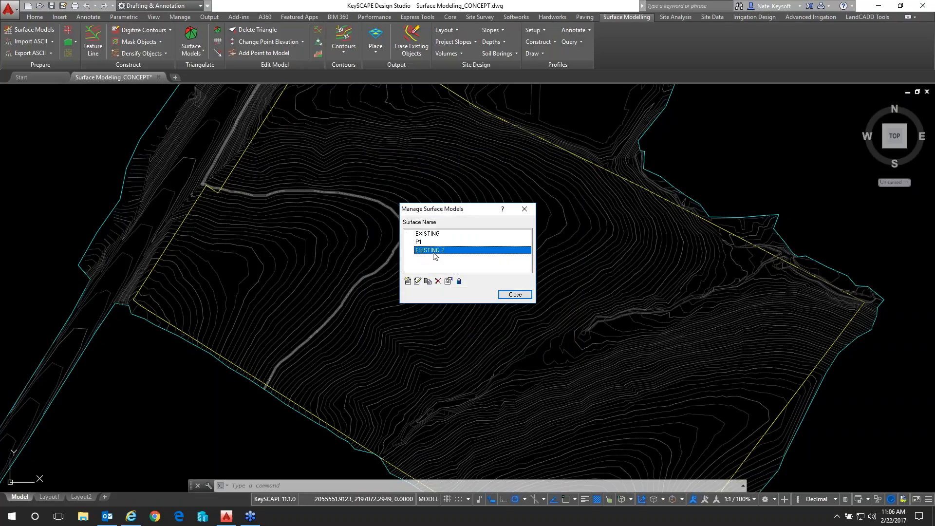
Check the surface model properties of EXISTING 2 and EXISTING, and close the surface model manager
{"action": "left_click", "coordinate": [449, 282]}
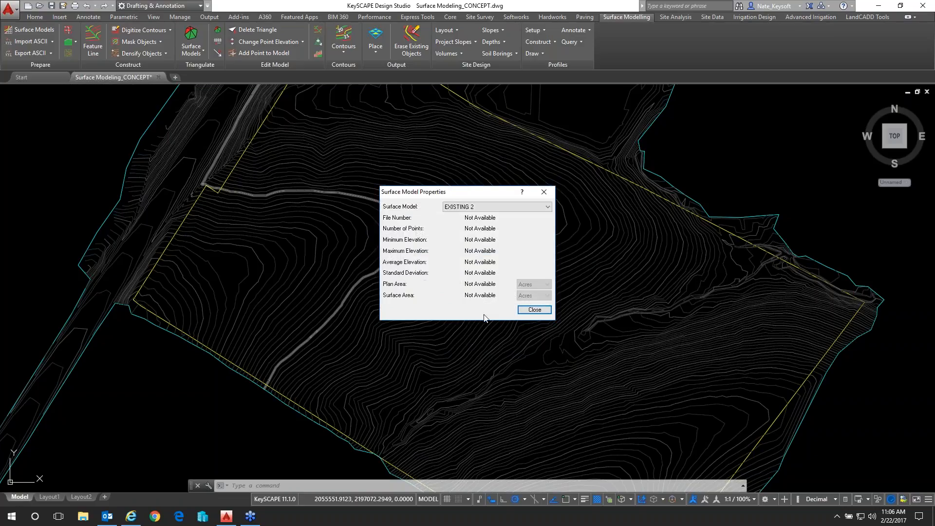
{"action": "left_click", "coordinate": [533, 311]}
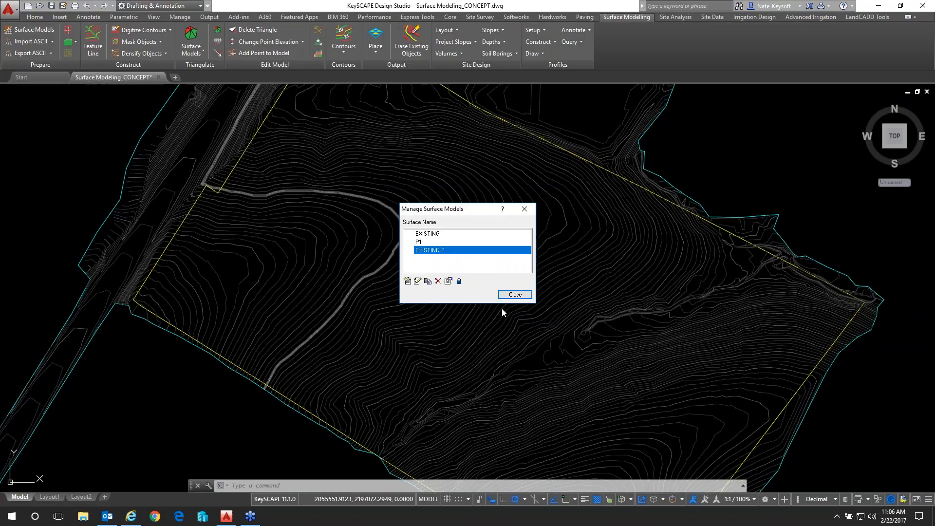
{"action": "left_click", "coordinate": [432, 235]}
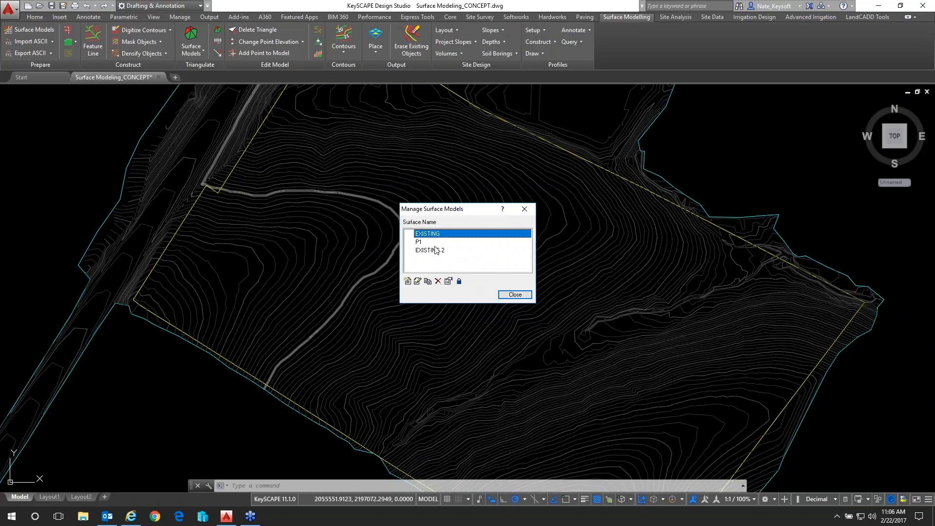
{"action": "left_click", "coordinate": [448, 281]}
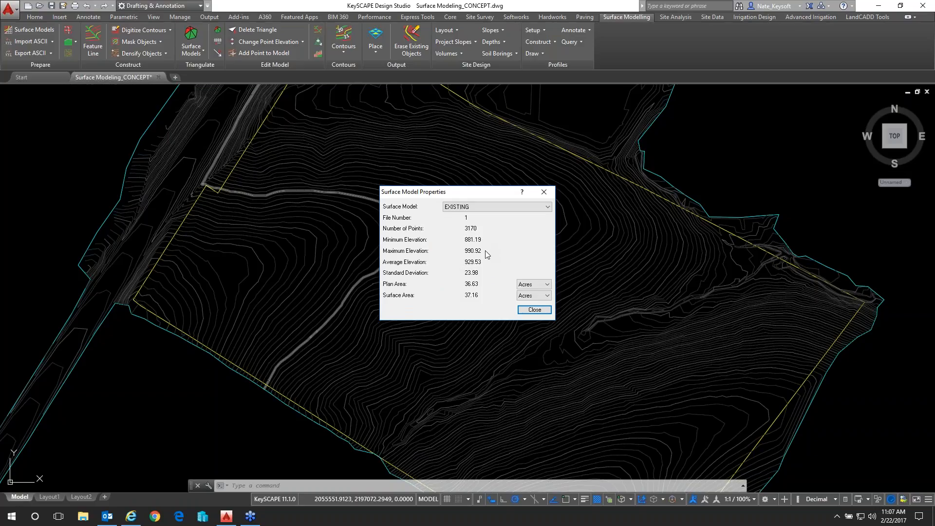
{"action": "left_click", "coordinate": [534, 310]}
{"action": "left_click", "coordinate": [515, 295]}
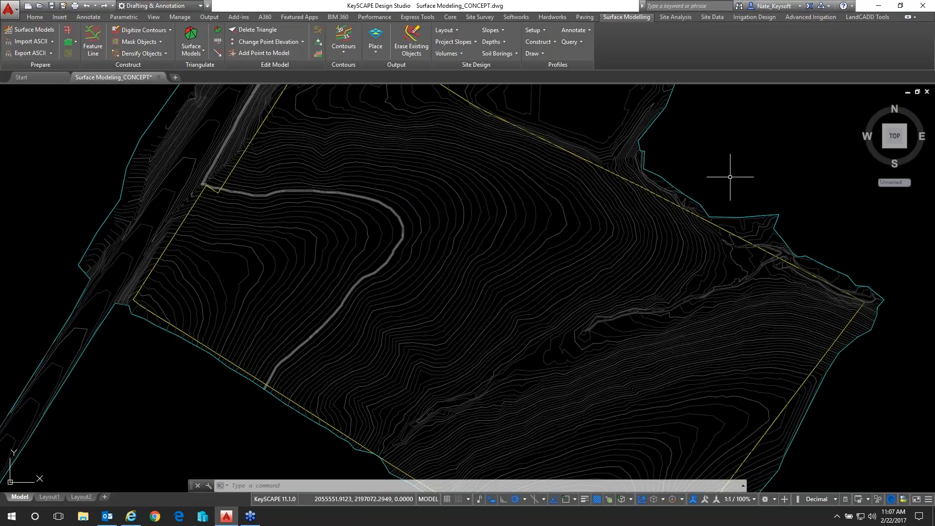
{"action": "scroll", "coordinate": [720, 174], "scroll_direction": "down", "scroll_amount": 2}
{"action": "middle_click_drag", "start_coordinate": [720, 175], "coordinate": [608, 205]}
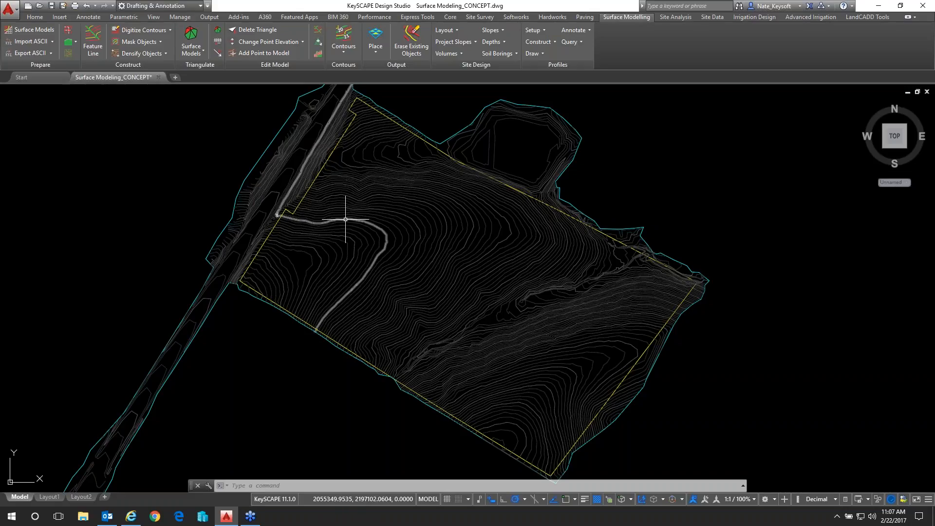
{"action": "left_click", "coordinate": [333, 216]}
{"action": "key", "text": "Delete"}
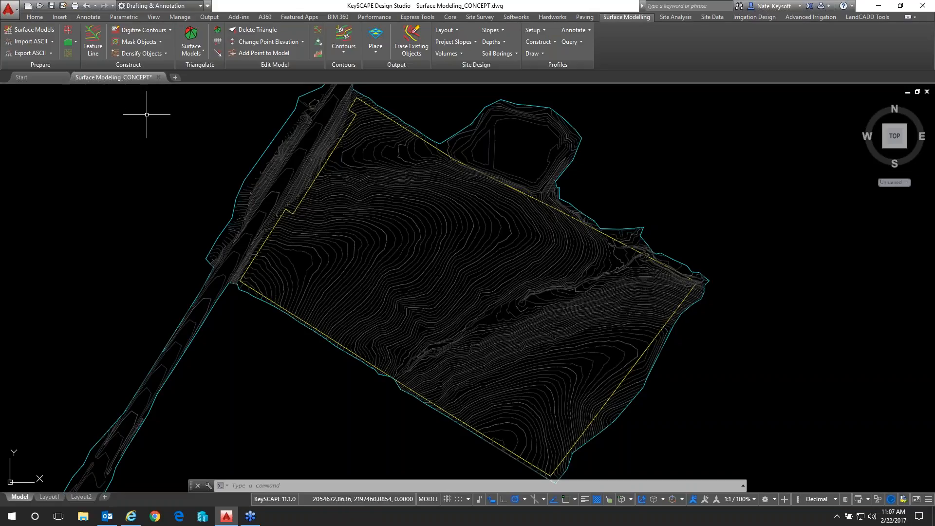
Review the Digitize Contours settings with the Sketch method selected, including the starting elevation, and close the dialog without digitizing
{"action": "left_click", "coordinate": [169, 31]}
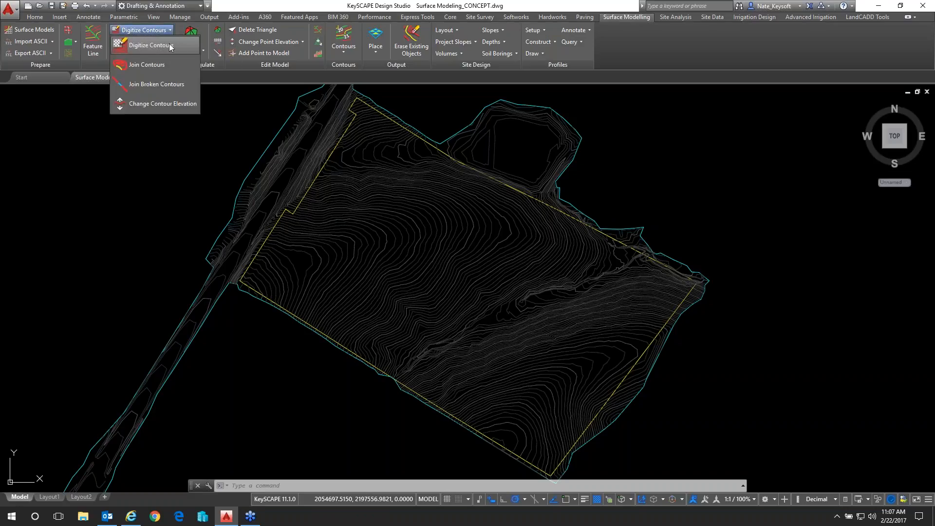
{"action": "left_click", "coordinate": [170, 47]}
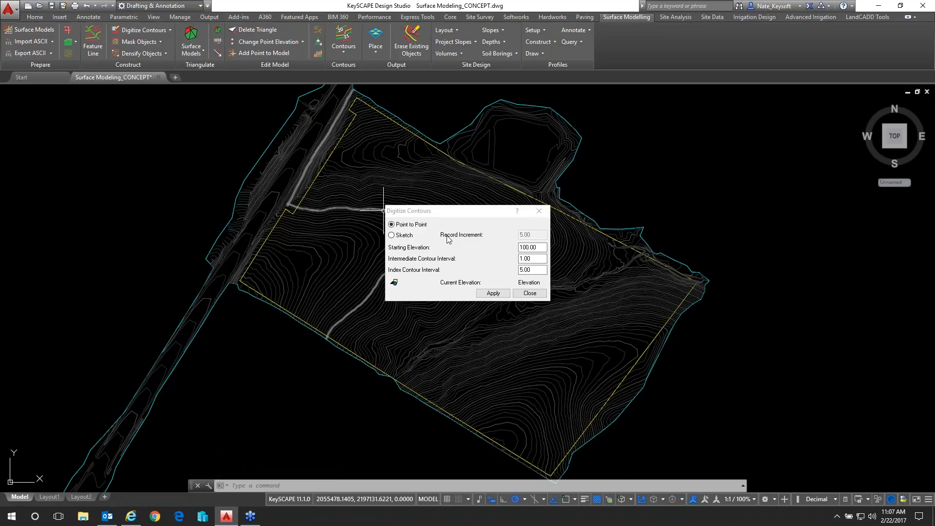
{"action": "left_click", "coordinate": [404, 236]}
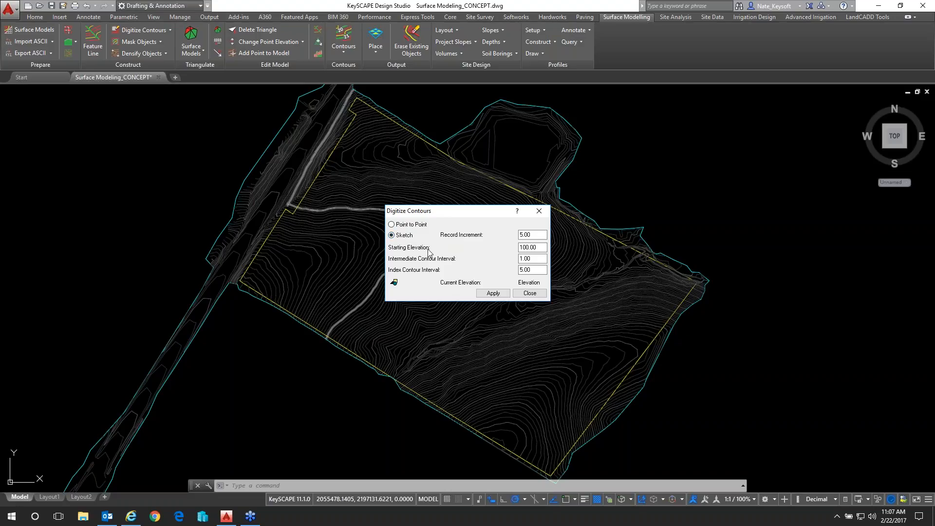
{"action": "left_click_drag", "start_coordinate": [539, 248], "coordinate": [505, 254]}
{"action": "left_click", "coordinate": [525, 294]}
{"action": "left_click", "coordinate": [525, 294]}
Review the Join Contours options for copying or modifying contours and close the dialog without joining any
{"action": "left_click", "coordinate": [167, 29]}
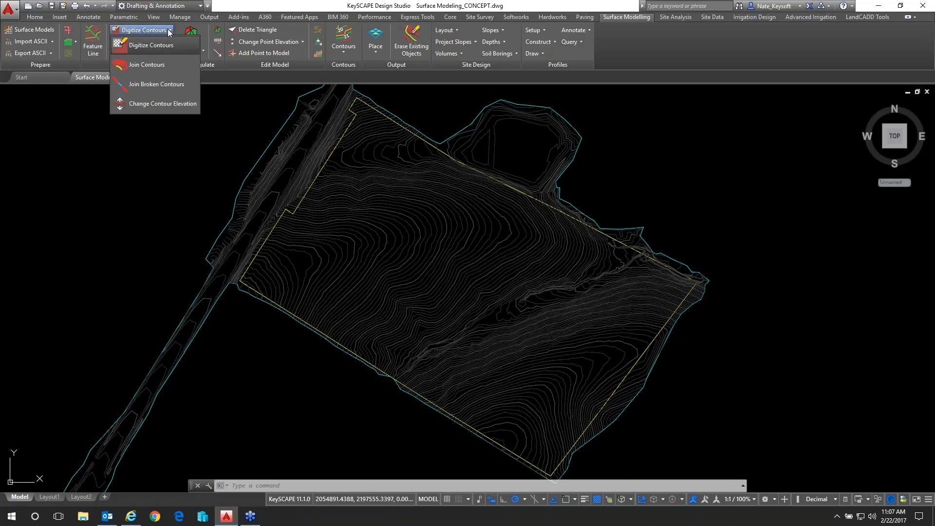
{"action": "left_click", "coordinate": [168, 66]}
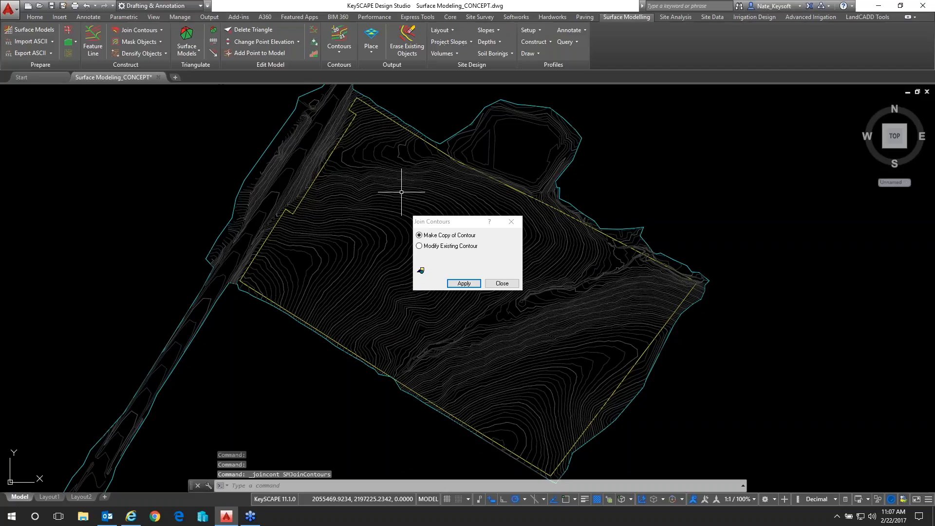
{"action": "left_click", "coordinate": [507, 287]}
Review the copy, modify and tolerance options for joining broken contours and close the dialog without applying them
{"action": "left_click", "coordinate": [142, 43]}
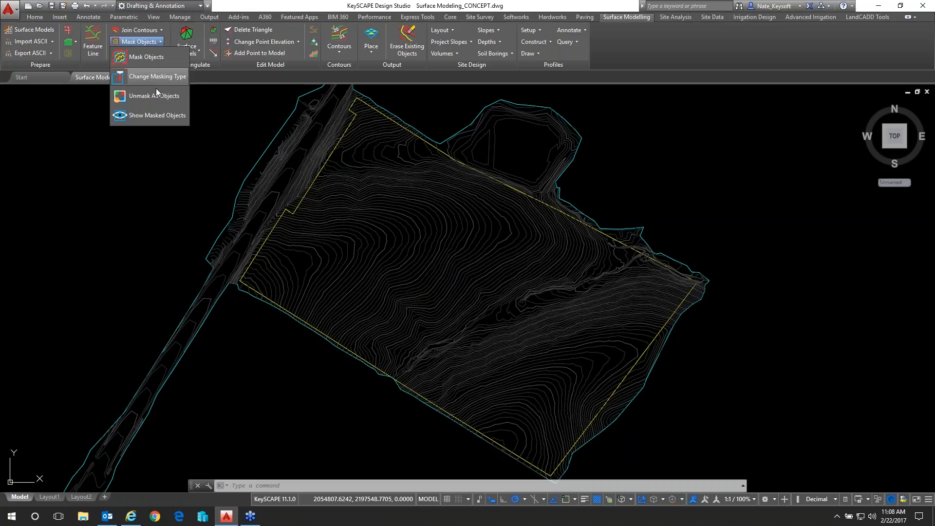
{"action": "left_click", "coordinate": [133, 29]}
{"action": "left_click", "coordinate": [133, 28]}
{"action": "left_click", "coordinate": [135, 28]}
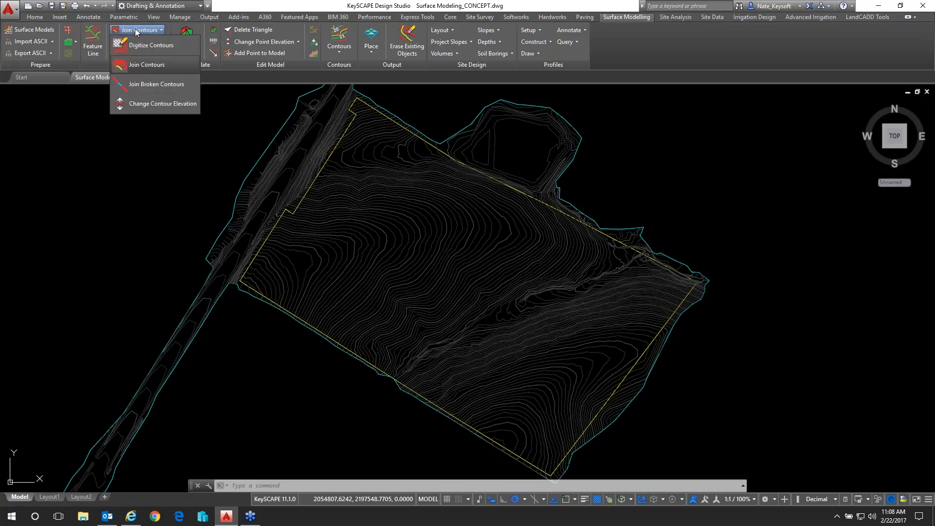
{"action": "left_click", "coordinate": [170, 85]}
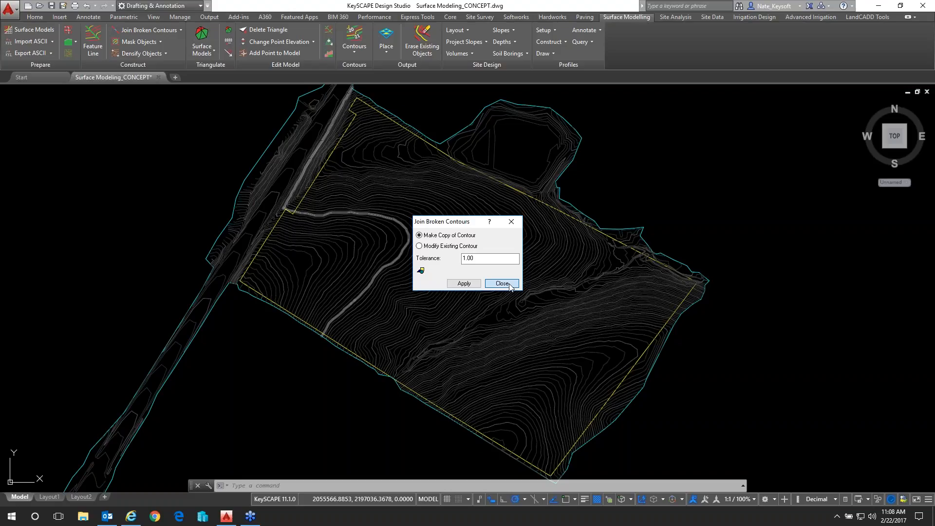
{"action": "left_click", "coordinate": [502, 283]}
Try changing contour elevations with a starting elevation of 950 and an increment of 1.00, and cancel the point selection
{"action": "left_click", "coordinate": [174, 29]}
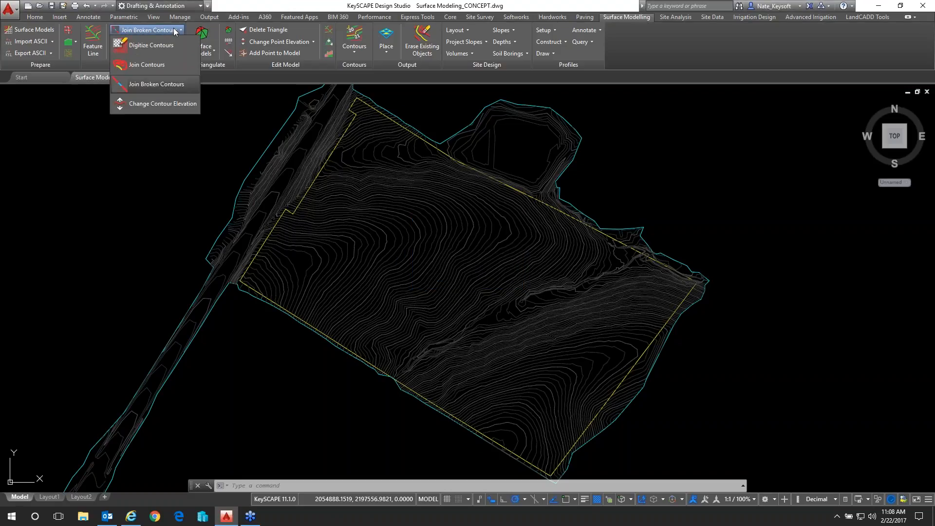
{"action": "left_click", "coordinate": [162, 103]}
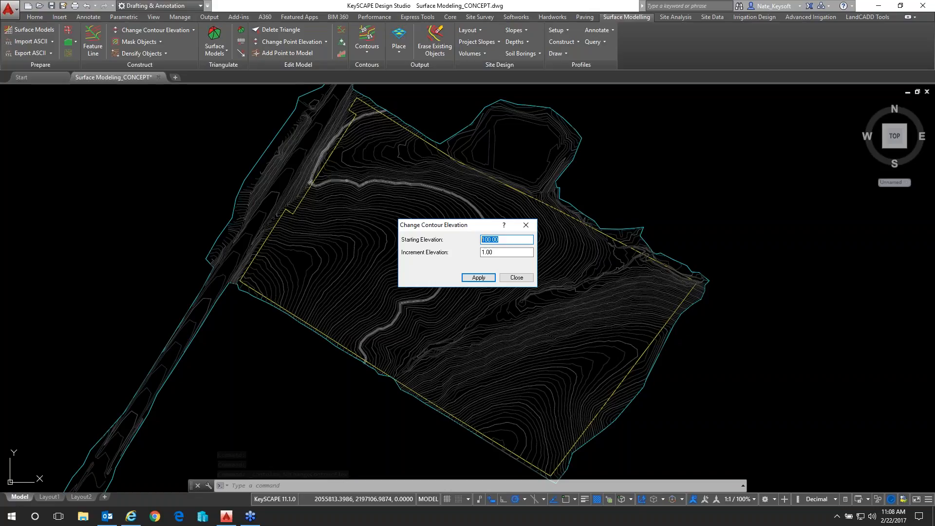
{"action": "type", "text": "950"}
{"action": "left_click", "coordinate": [491, 254]}
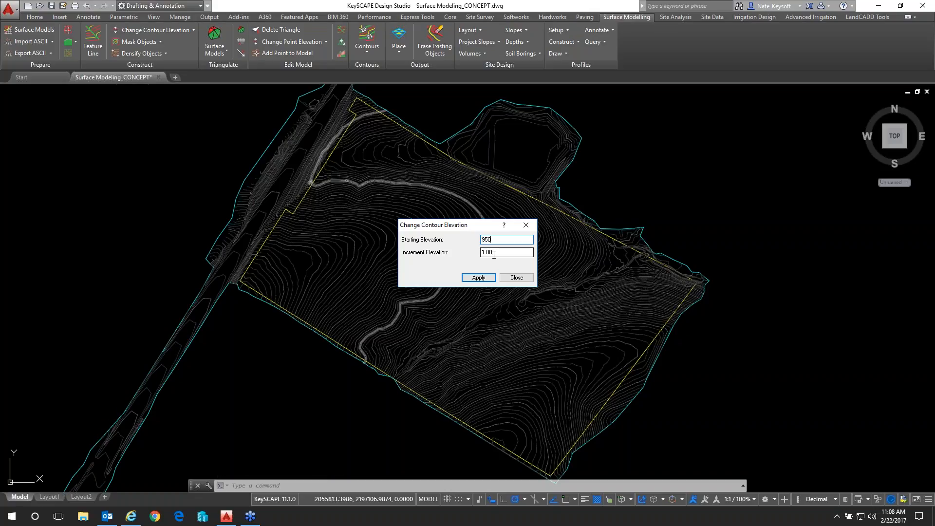
{"action": "left_click", "coordinate": [486, 278]}
{"action": "scroll", "coordinate": [533, 317], "scroll_direction": "up", "scroll_amount": 4}
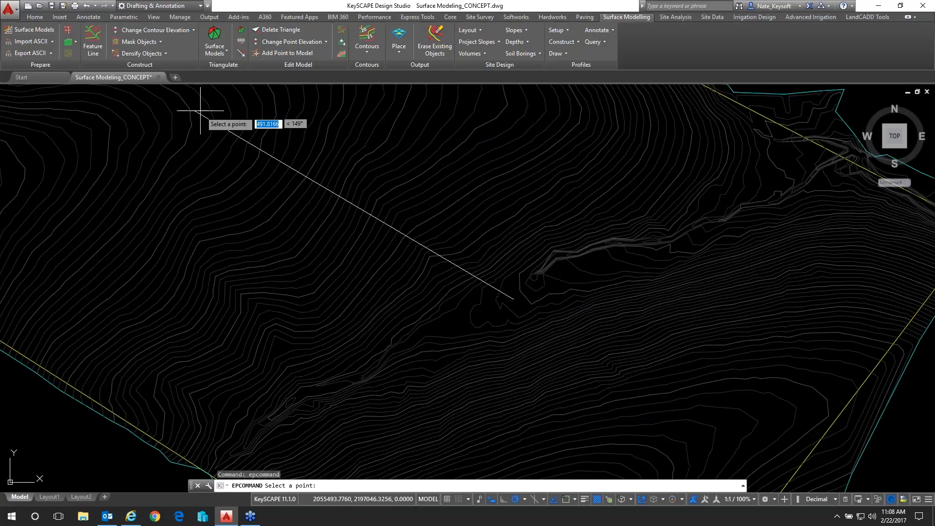
{"action": "scroll", "coordinate": [203, 112], "scroll_direction": "down", "scroll_amount": 2}
{"action": "middle_click_drag", "start_coordinate": [203, 112], "coordinate": [351, 201]}
{"action": "key", "text": "Escape"}
Regenerate the drawing display and bring the site contours back into view
{"action": "scroll", "coordinate": [429, 205], "scroll_direction": "down", "scroll_amount": 4}
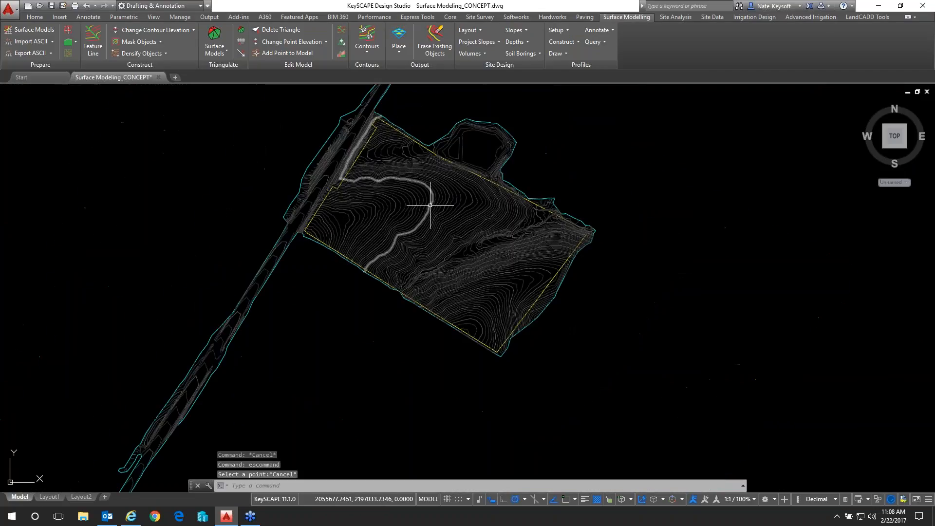
{"action": "type", "text": "RE"}
{"action": "key", "text": "Return"}
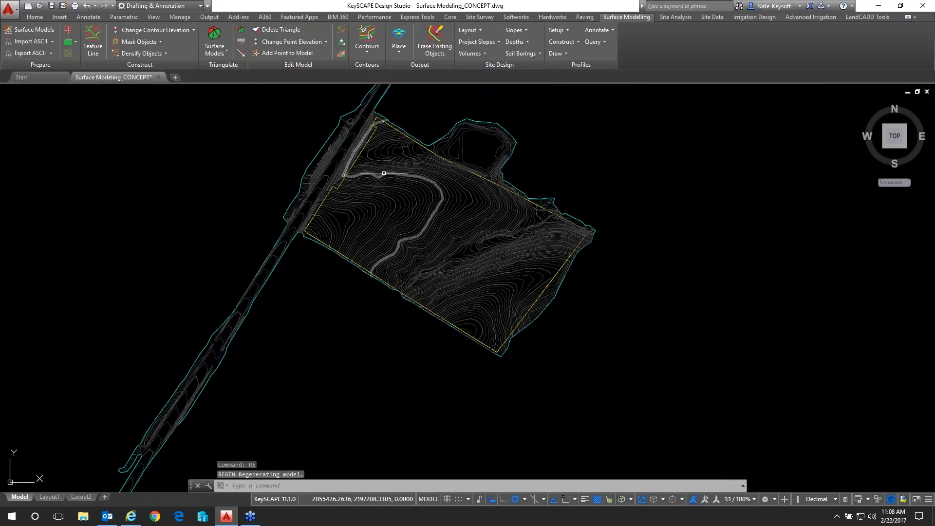
{"action": "scroll", "coordinate": [382, 168], "scroll_direction": "up", "scroll_amount": 2}
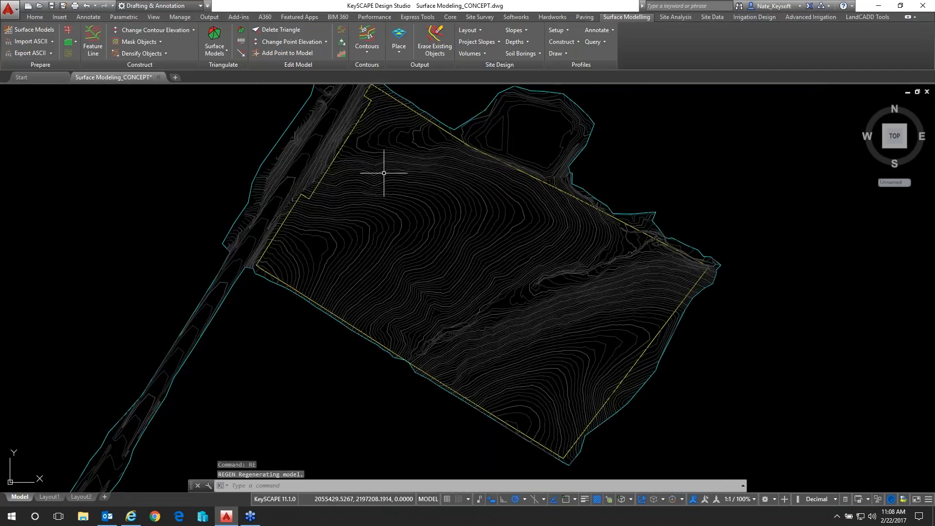
Try to open the surface model manager and the Surface Model from Contours tool
{"action": "left_click", "coordinate": [220, 51]}
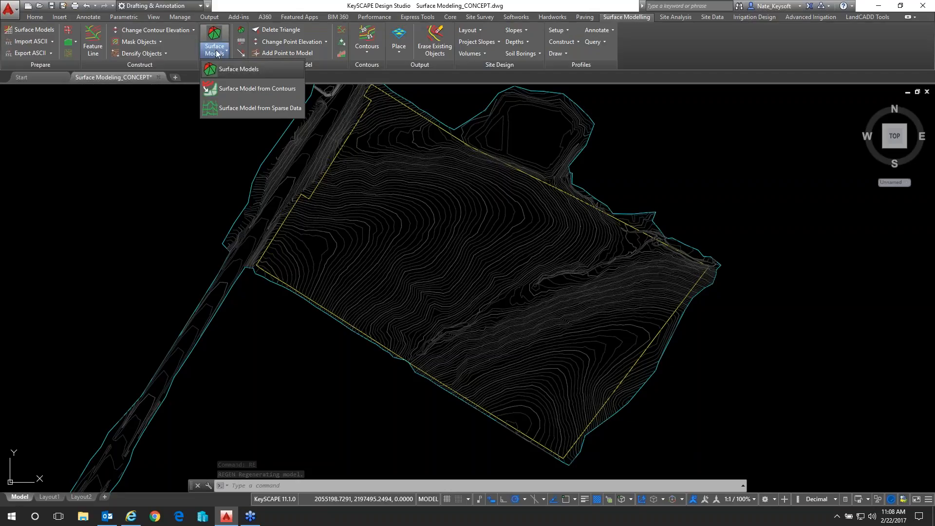
{"action": "left_click", "coordinate": [229, 70]}
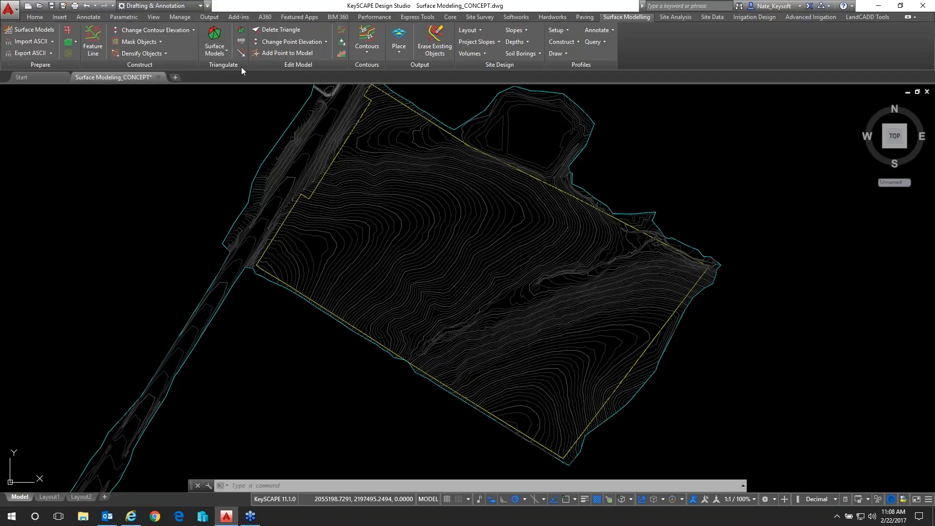
{"action": "left_click", "coordinate": [211, 51]}
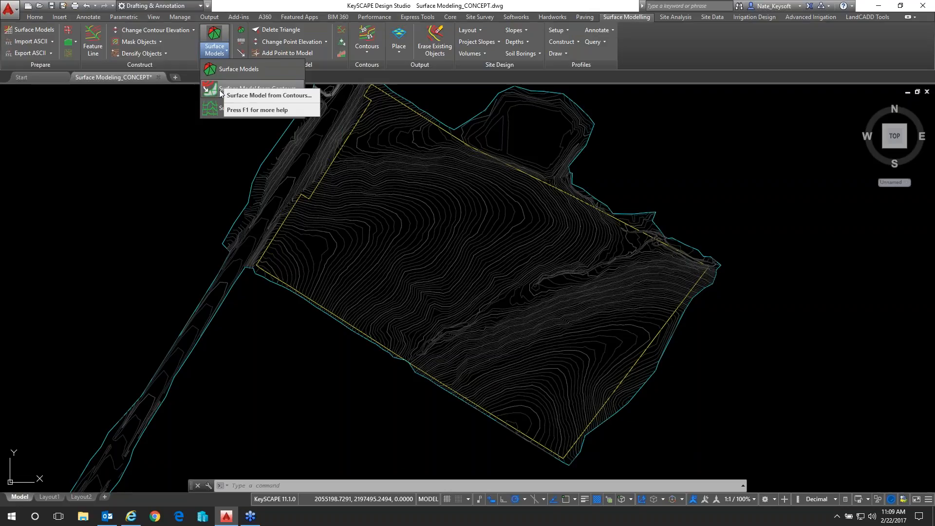
{"action": "left_click", "coordinate": [261, 87]}
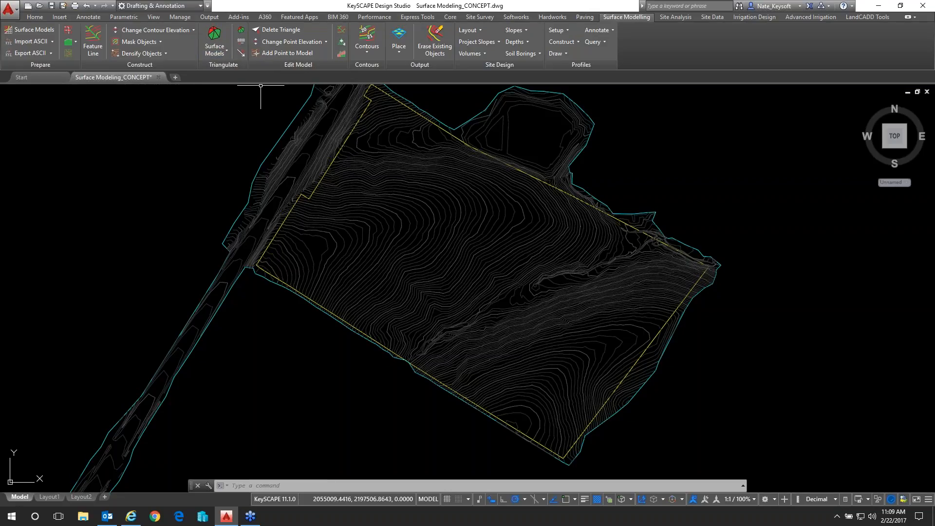
{"action": "left_click", "coordinate": [215, 50]}
{"action": "left_click", "coordinate": [220, 87]}
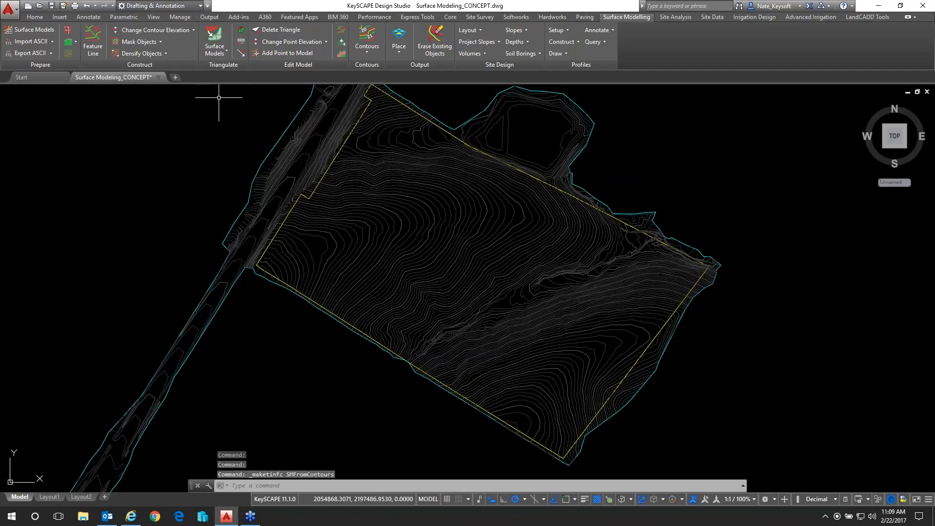
{"action": "left_click", "coordinate": [239, 383]}
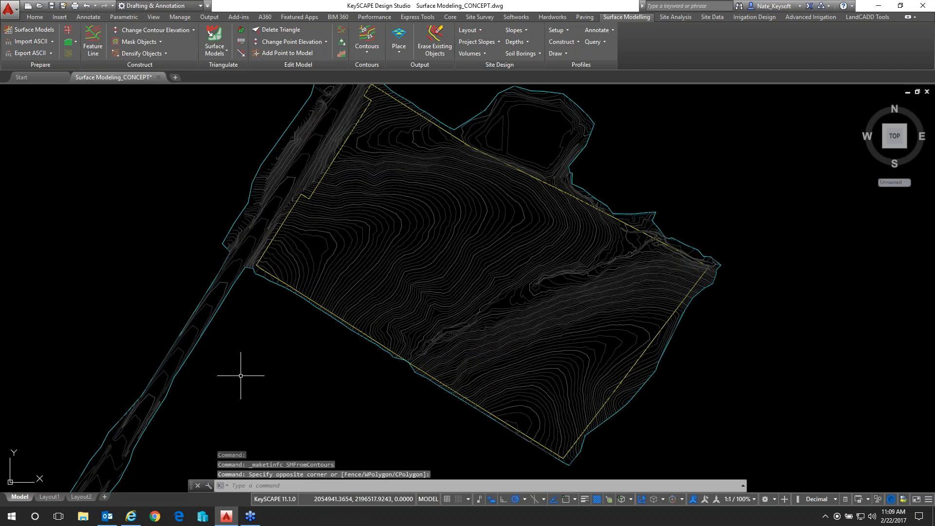
Close the hidden Triangulate Surface Model from Contours and Change Contour Elevation dialogs, and restore the drawing window to full size
{"action": "left_click", "coordinate": [880, 7]}
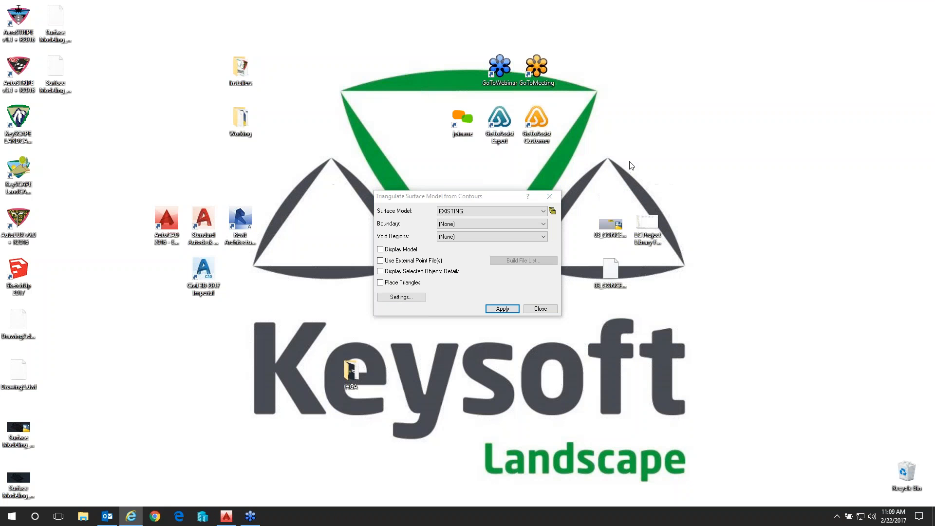
{"action": "left_click", "coordinate": [541, 311]}
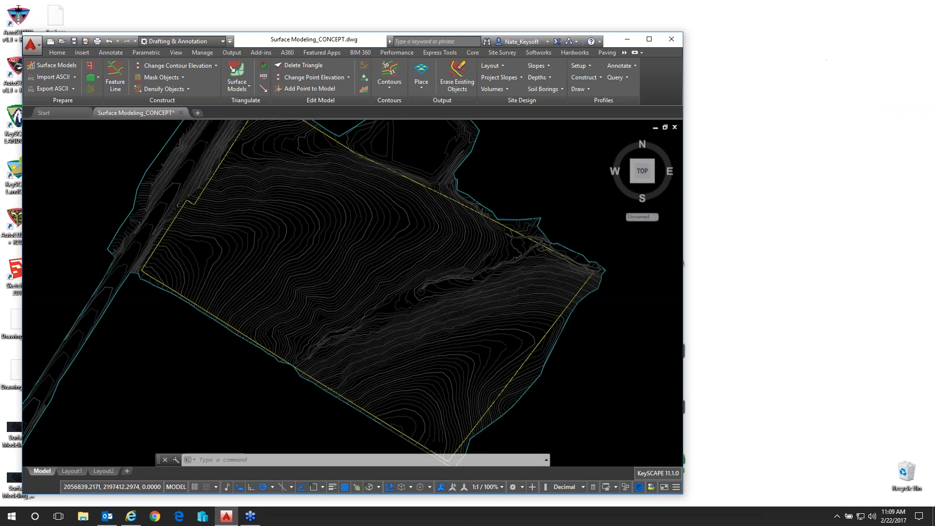
{"action": "left_click", "coordinate": [649, 40]}
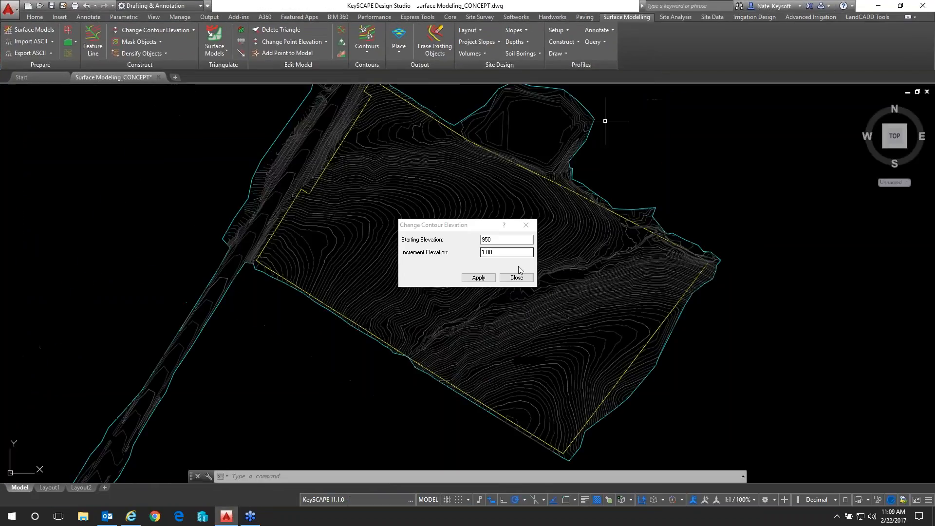
{"action": "left_click", "coordinate": [517, 277]}
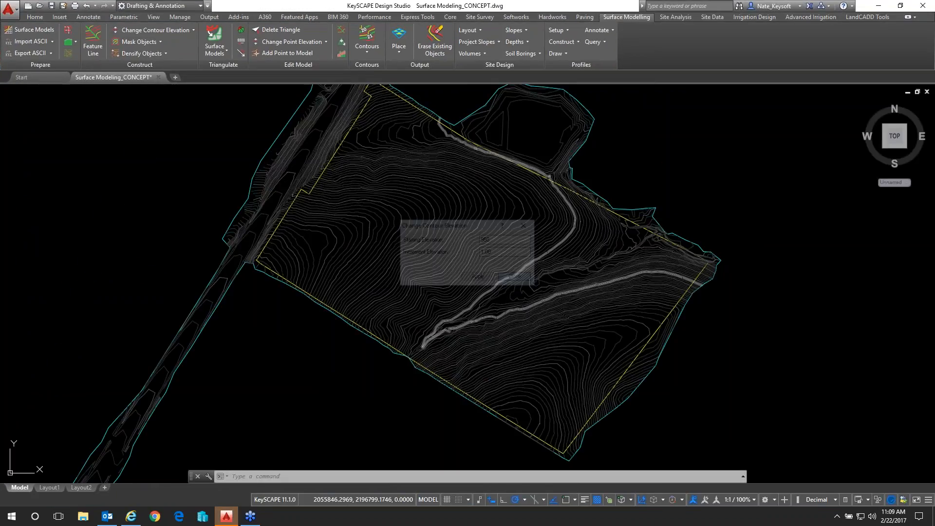
{"action": "left_click", "coordinate": [208, 34]}
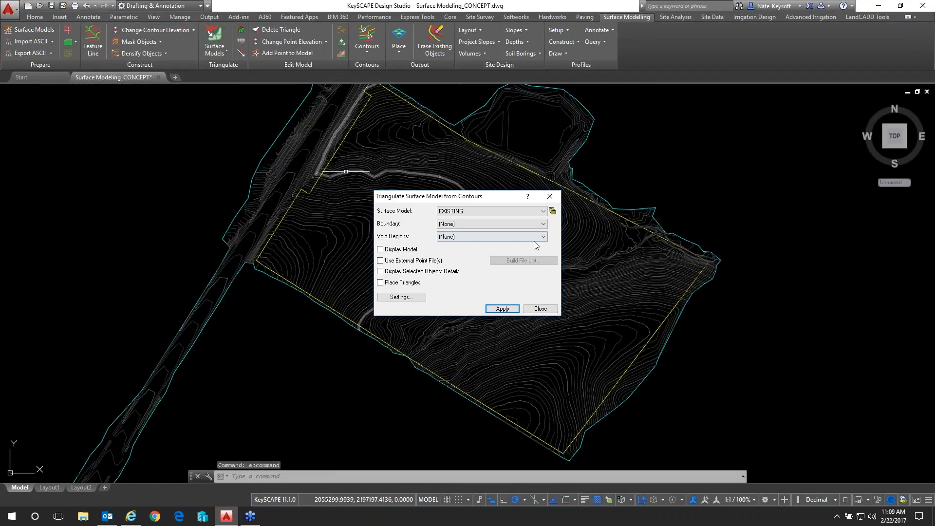
{"action": "left_click", "coordinate": [542, 212]}
{"action": "left_click", "coordinate": [460, 232]}
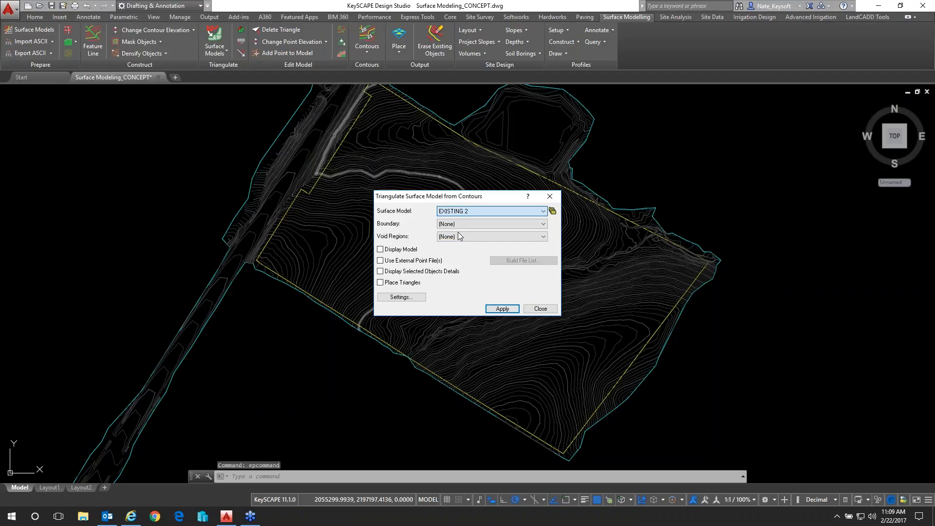
{"action": "left_click", "coordinate": [469, 224]}
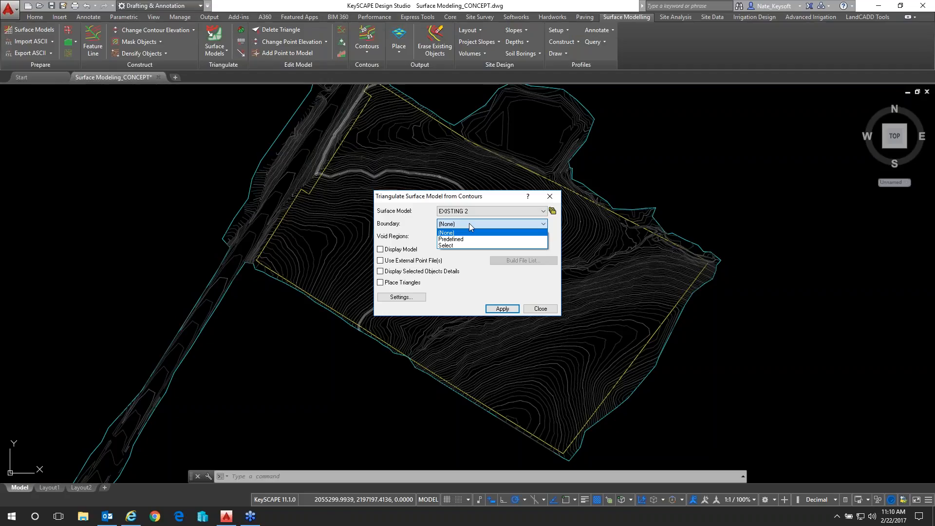
{"action": "left_click", "coordinate": [536, 308]}
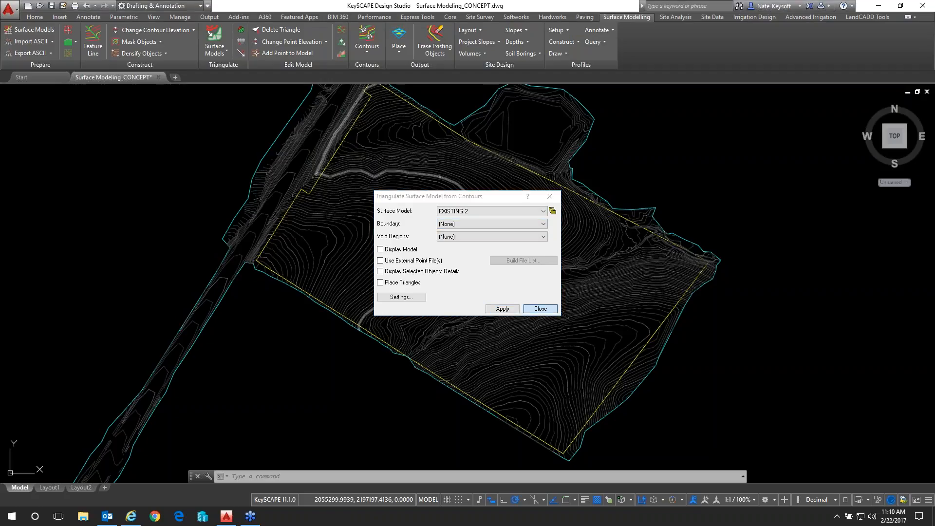
{"action": "left_click", "coordinate": [540, 309]}
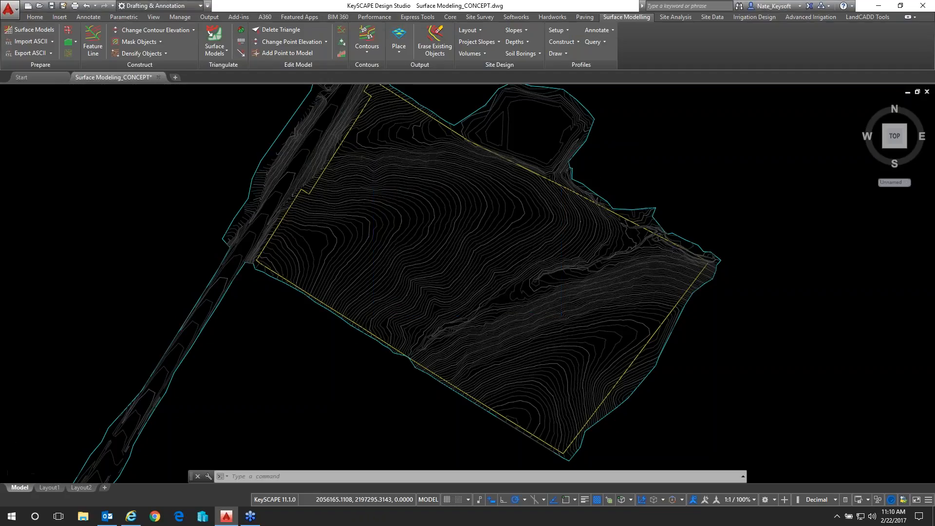
Highlight the contour that runs to the site edge beside the northeastern basin to inspect its extent, and clear the selection
{"action": "scroll", "coordinate": [601, 142], "scroll_direction": "up", "scroll_amount": 4}
{"action": "mouse_move", "coordinate": [601, 142]}
{"action": "middle_mouse_down"}
{"action": "mouse_move", "coordinate": [570, 198]}
{"action": "mouse_move", "coordinate": [493, 244]}
{"action": "middle_mouse_up"}
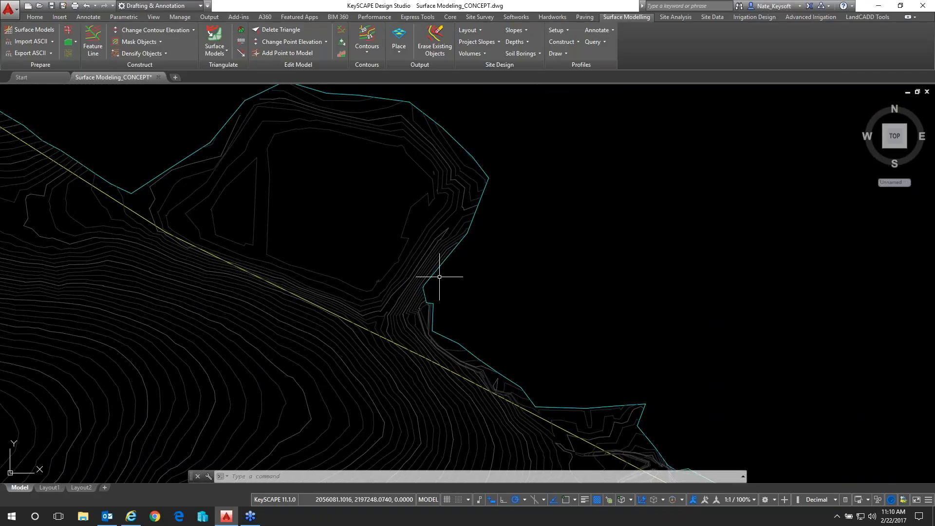
{"action": "left_click", "coordinate": [473, 222]}
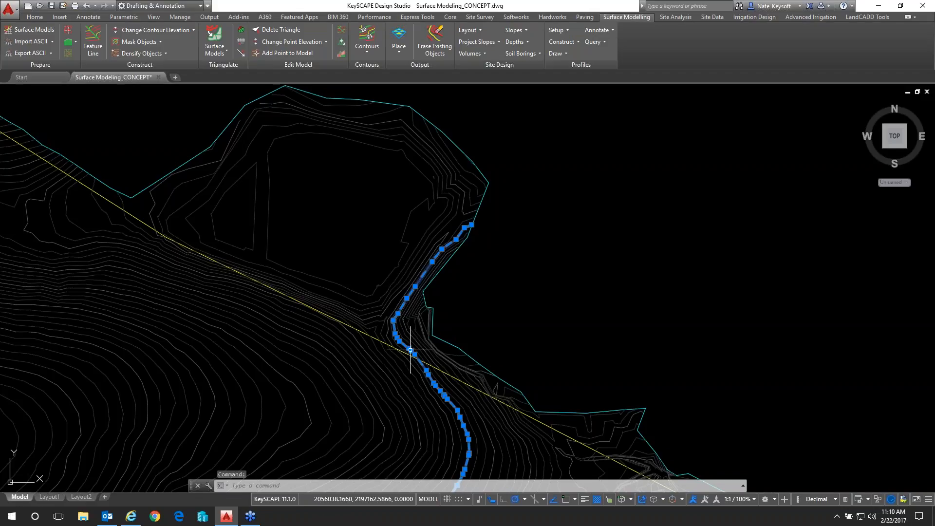
{"action": "key", "text": "Escape"}
{"action": "key", "text": "Escape"}
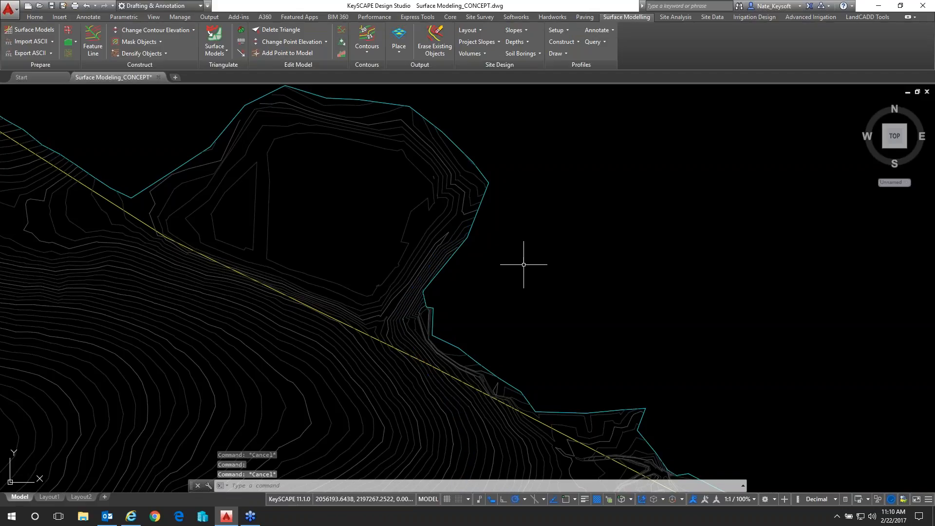
Draw a temporary line across the notch in the outer boundary southeast of the basin, and erase it
{"action": "type", "text": "l"}
{"action": "key", "text": "Return"}
{"action": "left_click", "coordinate": [466, 230]}
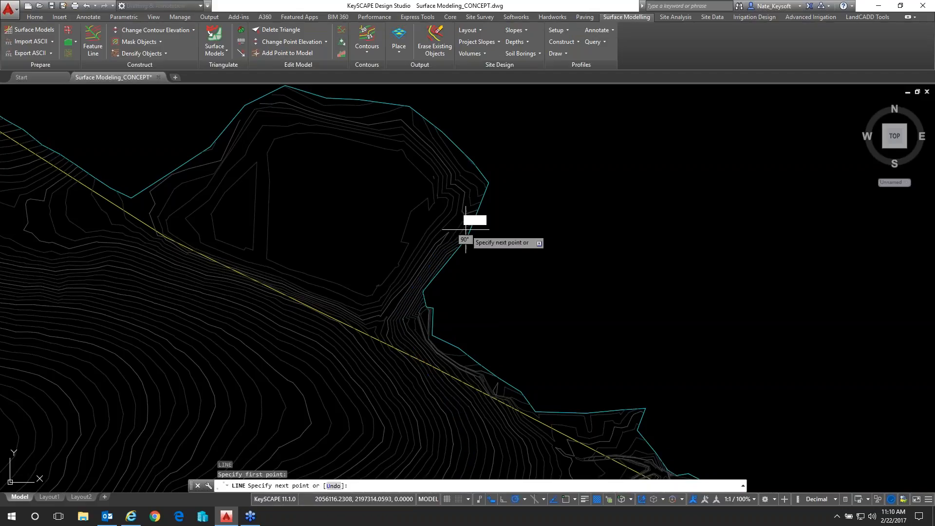
{"action": "left_click", "coordinate": [513, 390]}
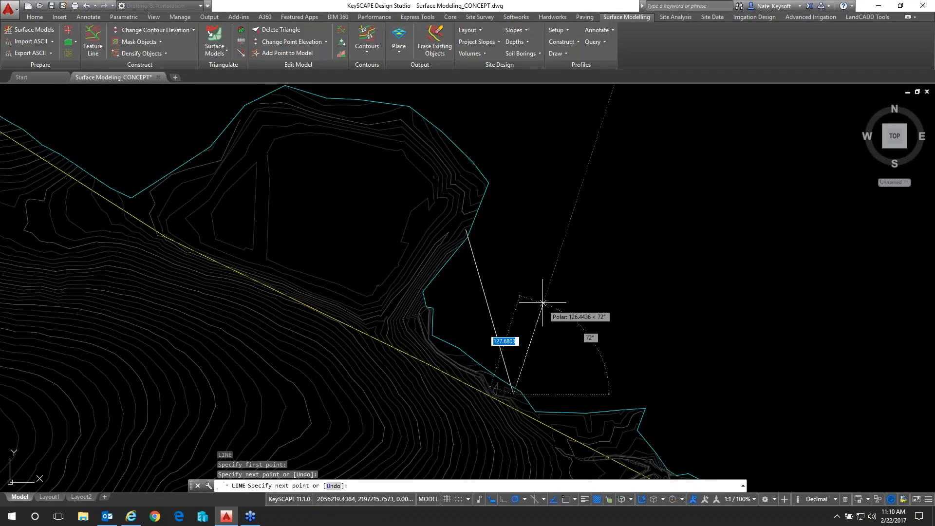
{"action": "key", "text": "Return"}
{"action": "left_click", "coordinate": [484, 317]}
{"action": "left_click", "coordinate": [461, 287]}
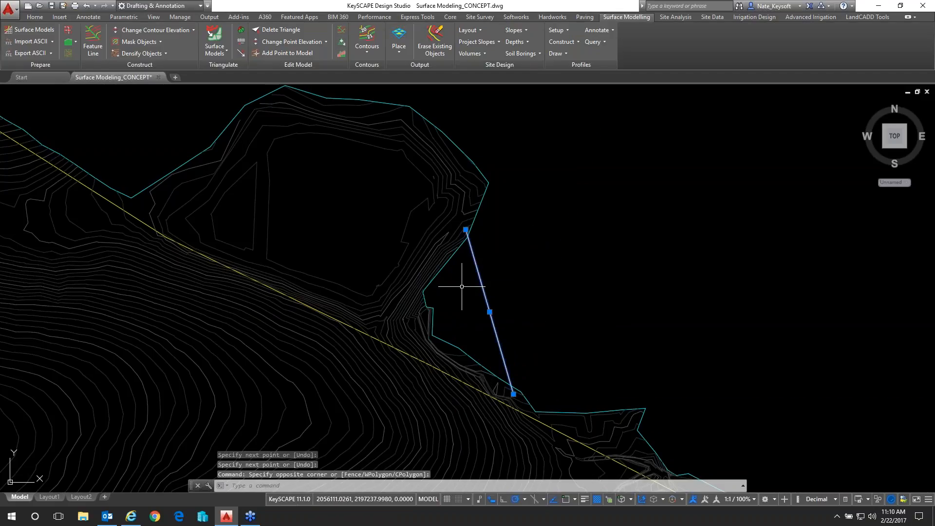
{"action": "type", "text": "e"}
{"action": "key", "text": "Return"}
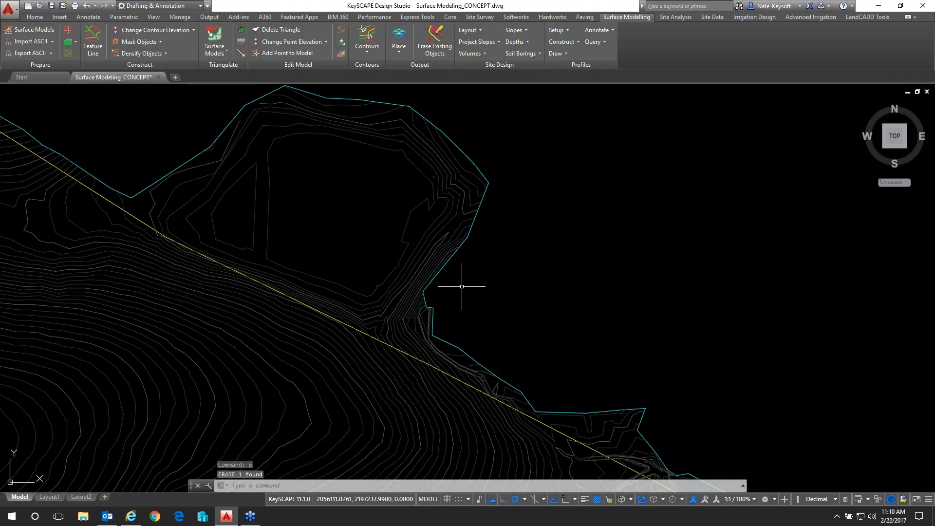
Highlight the cyan outer boundary polyline and examine its course around the site and along the road corridor to the southwest
{"action": "left_click", "coordinate": [454, 347]}
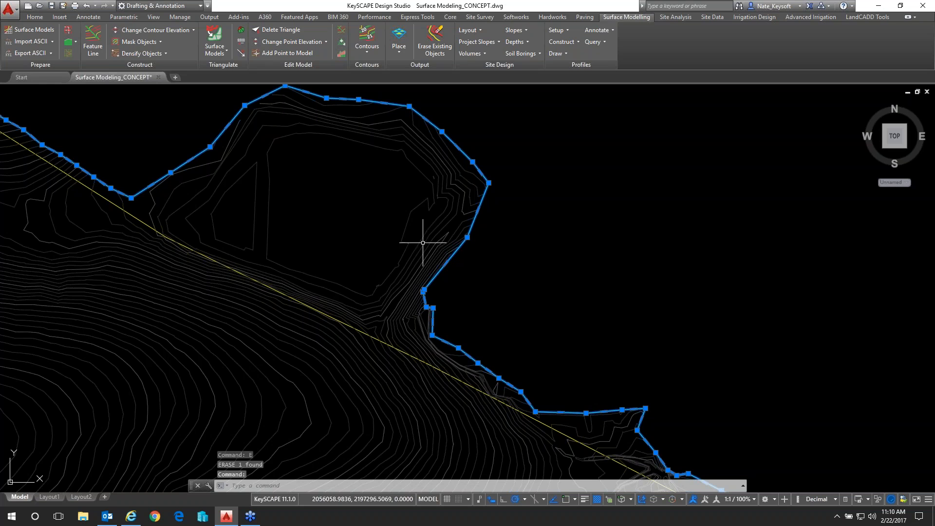
{"action": "scroll", "coordinate": [421, 220], "scroll_direction": "down", "scroll_amount": 3}
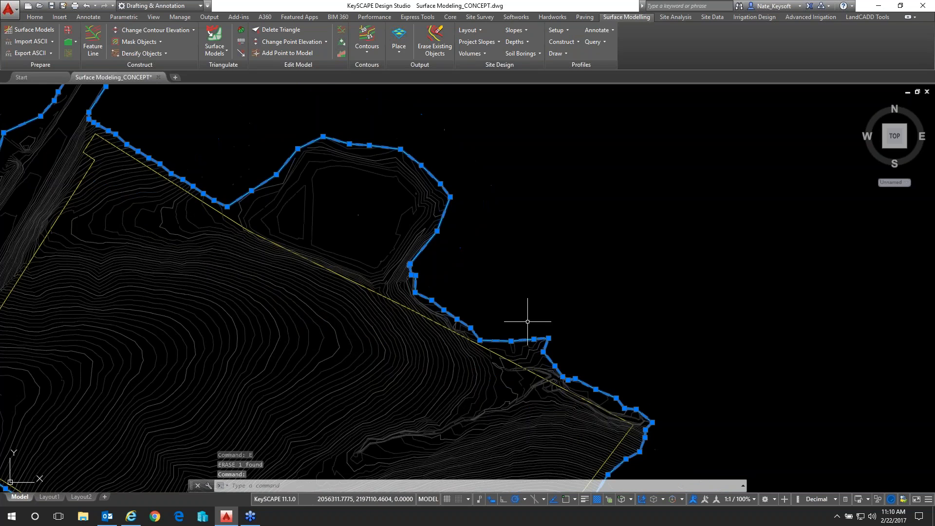
{"action": "middle_click_drag", "start_coordinate": [528, 322], "coordinate": [631, 154]}
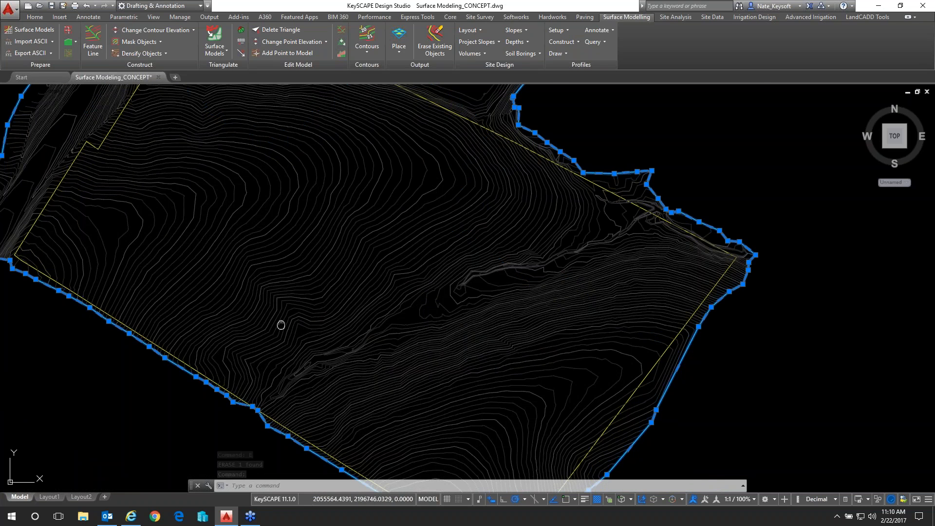
{"action": "middle_click_drag", "start_coordinate": [281, 325], "coordinate": [522, 386]}
{"action": "middle_click_drag", "start_coordinate": [244, 390], "coordinate": [376, 267]}
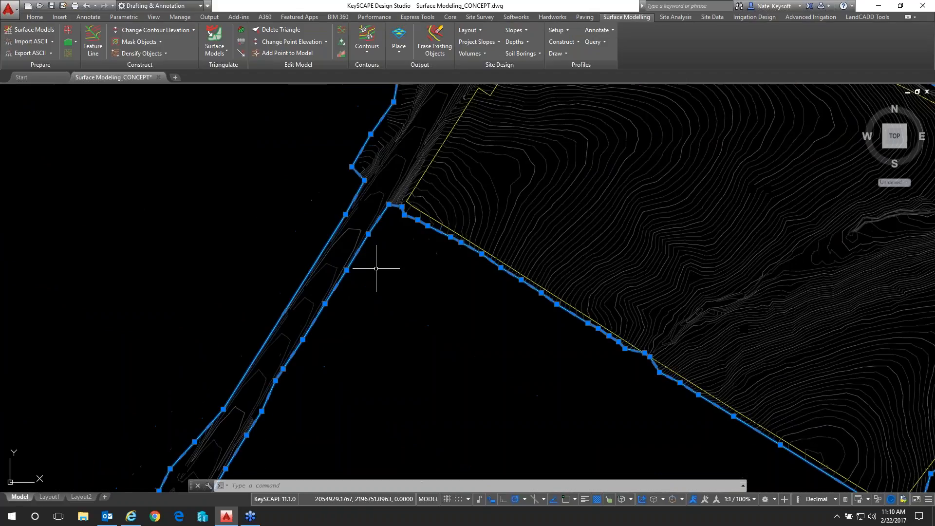
{"action": "scroll", "coordinate": [360, 275], "scroll_direction": "down", "scroll_amount": 3}
{"action": "middle_click_drag", "start_coordinate": [313, 326], "coordinate": [411, 178]}
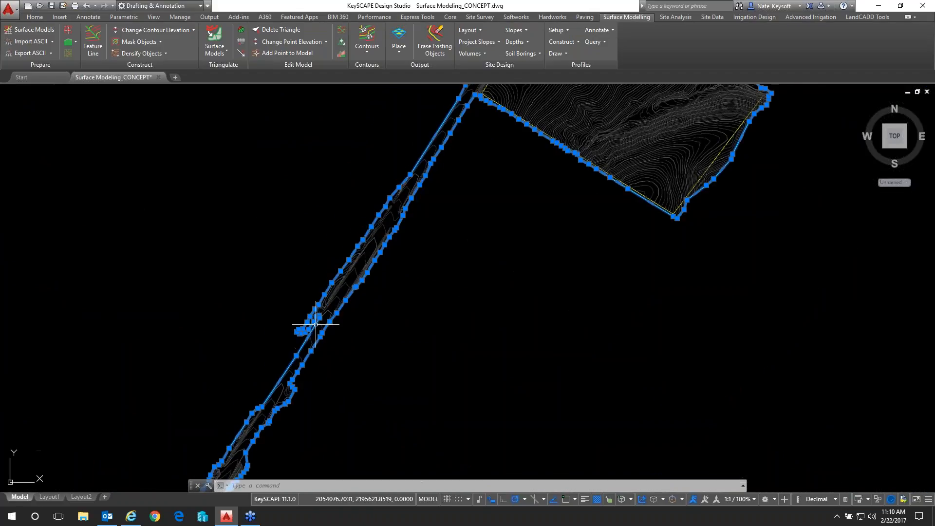
{"action": "mouse_move", "coordinate": [364, 275]}
{"action": "middle_mouse_down"}
{"action": "mouse_move", "coordinate": [406, 182]}
{"action": "mouse_move", "coordinate": [399, 196]}
{"action": "middle_mouse_up"}
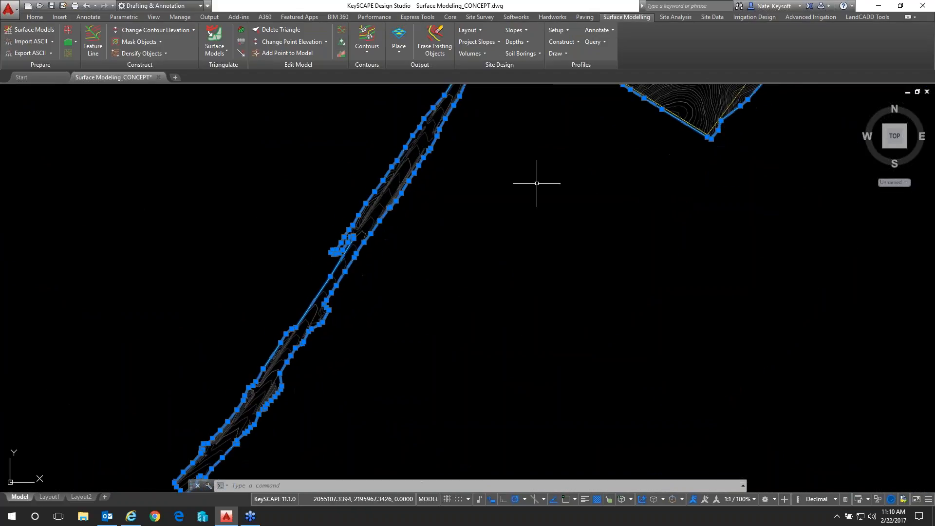
{"action": "key", "text": "Escape"}
Draw a temporary line from the site's southern corner across to the southwestern road corridor, and erase it
{"action": "type", "text": "l"}
{"action": "key", "text": "Return"}
{"action": "left_click", "coordinate": [701, 134]}
{"action": "left_click", "coordinate": [229, 397]}
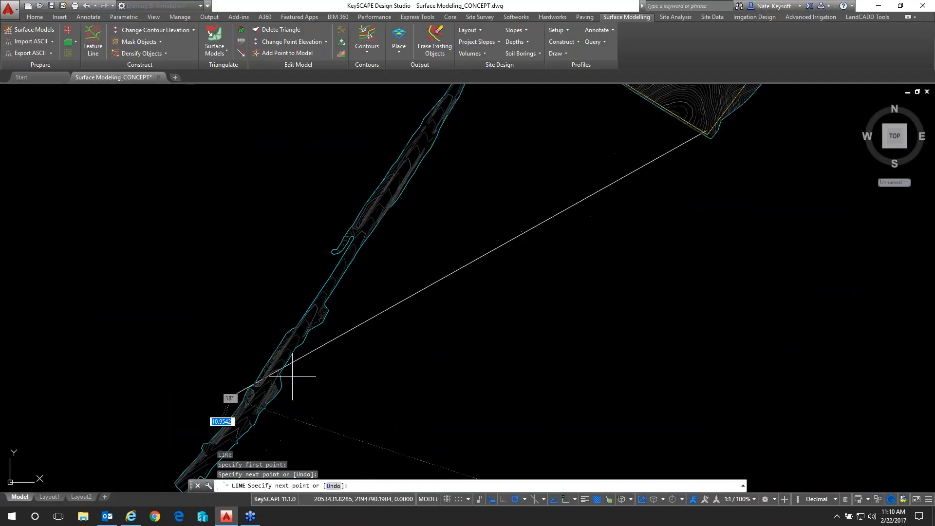
{"action": "key", "text": "Return"}
{"action": "left_click", "coordinate": [609, 257]}
{"action": "left_click", "coordinate": [547, 166]}
{"action": "type", "text": "e"}
{"action": "key", "text": "Return"}
Set up triangulation from contours for surface model EXISTING 2, with Boundary set to Select and Void Regions kept at (None)
{"action": "middle_click_drag", "start_coordinate": [637, 130], "coordinate": [539, 267]}
{"action": "scroll", "coordinate": [574, 163], "scroll_direction": "up", "scroll_amount": 5}
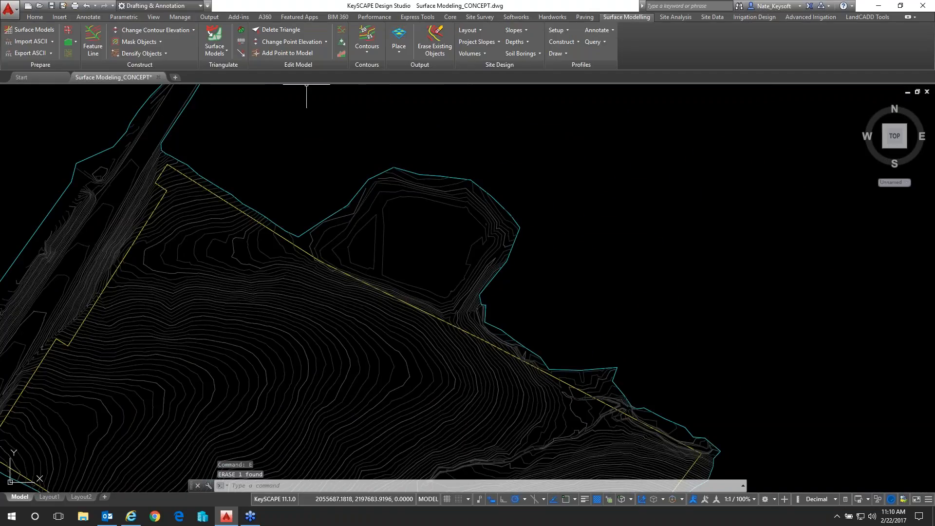
{"action": "left_click", "coordinate": [212, 36]}
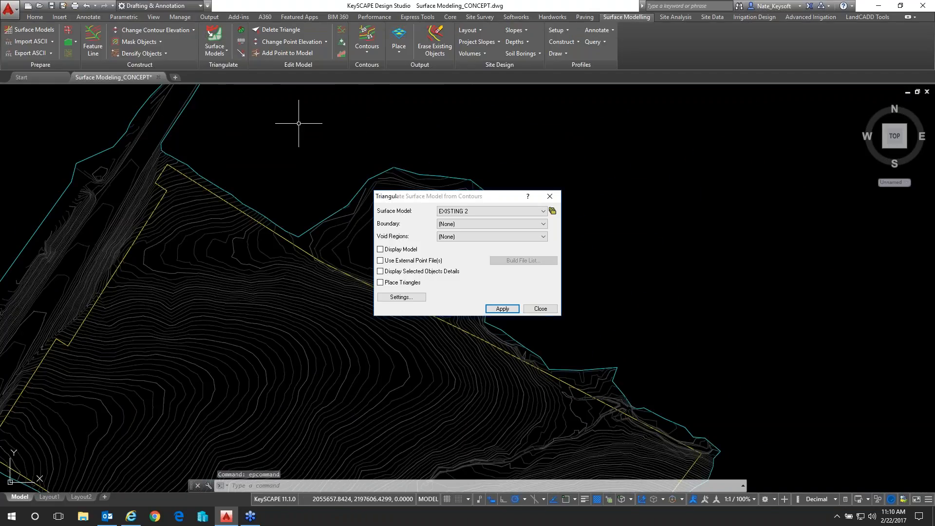
{"action": "left_click", "coordinate": [485, 210]}
{"action": "left_click", "coordinate": [472, 231]}
{"action": "left_click", "coordinate": [473, 224]}
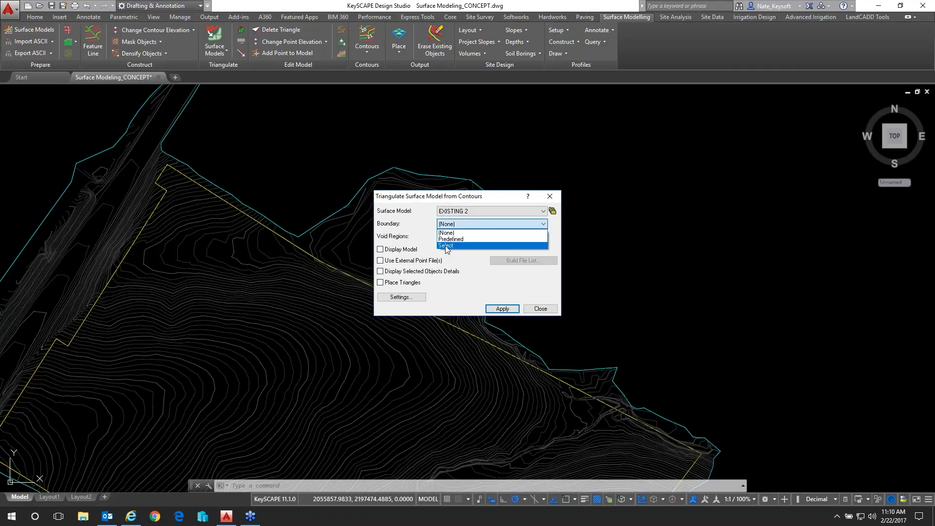
{"action": "left_click", "coordinate": [446, 246]}
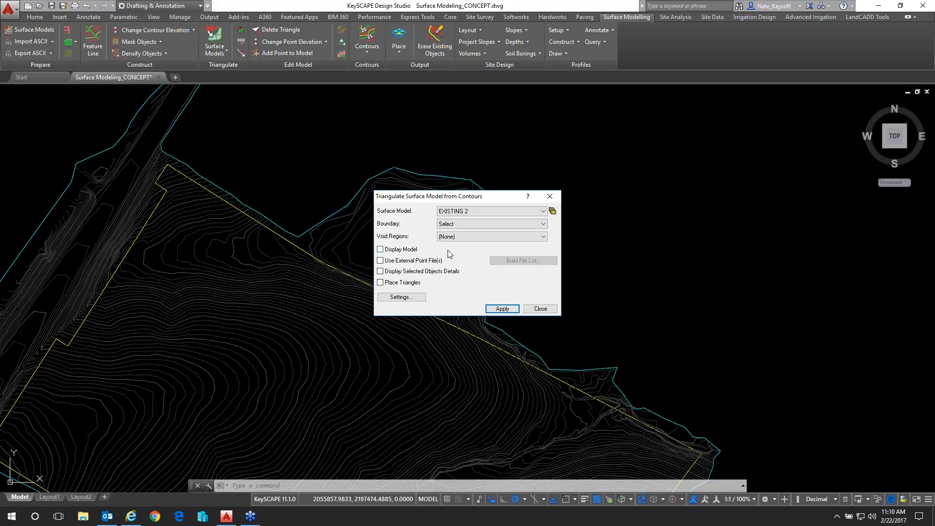
{"action": "left_click", "coordinate": [471, 236]}
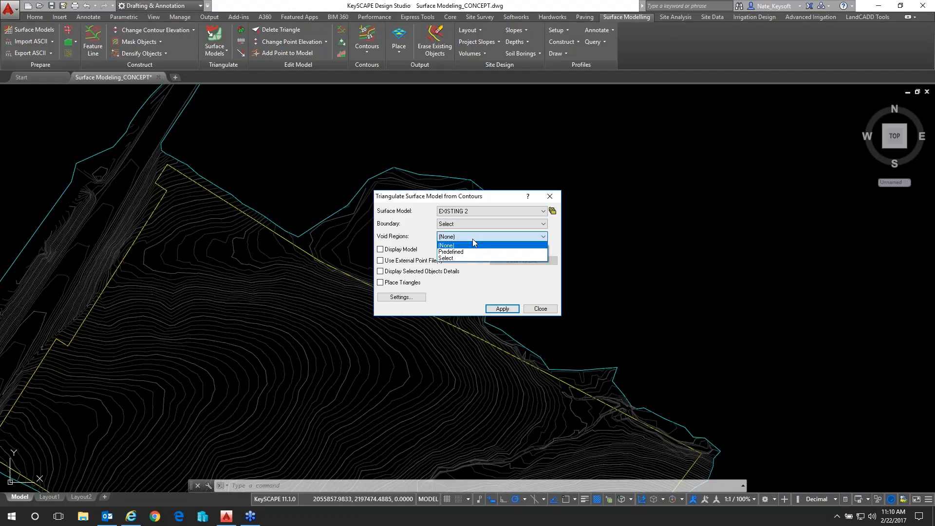
{"action": "left_click", "coordinate": [472, 241]}
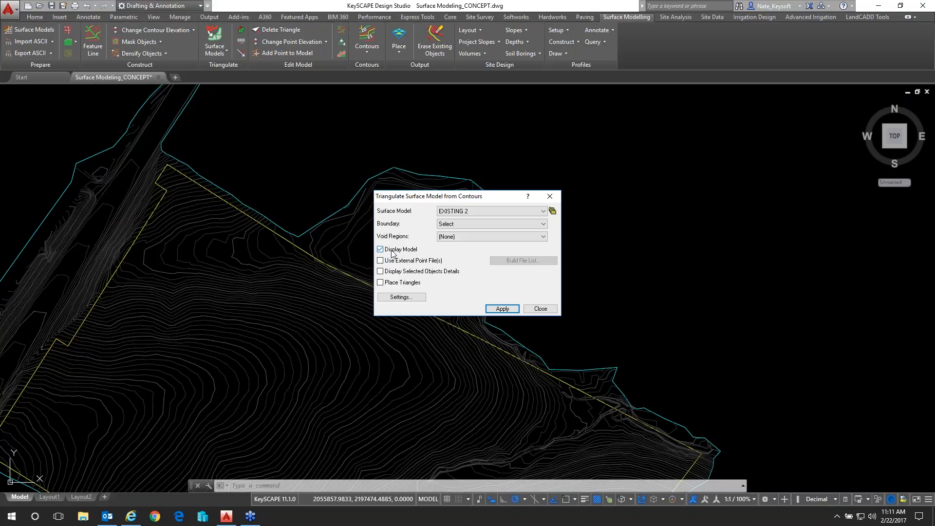
Enable Place Triangles for the triangulation and leave Display Model off
{"action": "left_click", "coordinate": [392, 253]}
{"action": "left_click", "coordinate": [392, 252]}
{"action": "left_click", "coordinate": [402, 283]}
In the surface model's CAD settings, set the output layer name to TIN-EXISTING2
{"action": "left_click", "coordinate": [402, 297]}
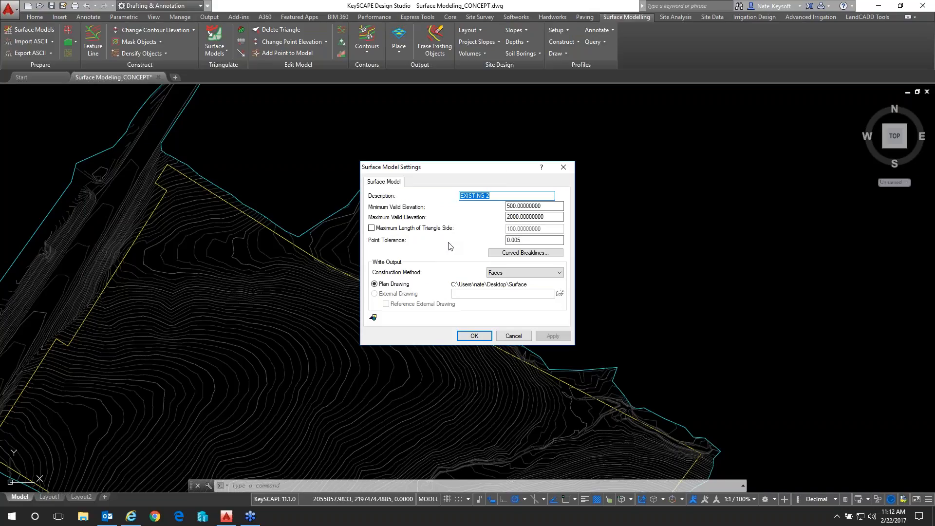
{"action": "left_click", "coordinate": [372, 319]}
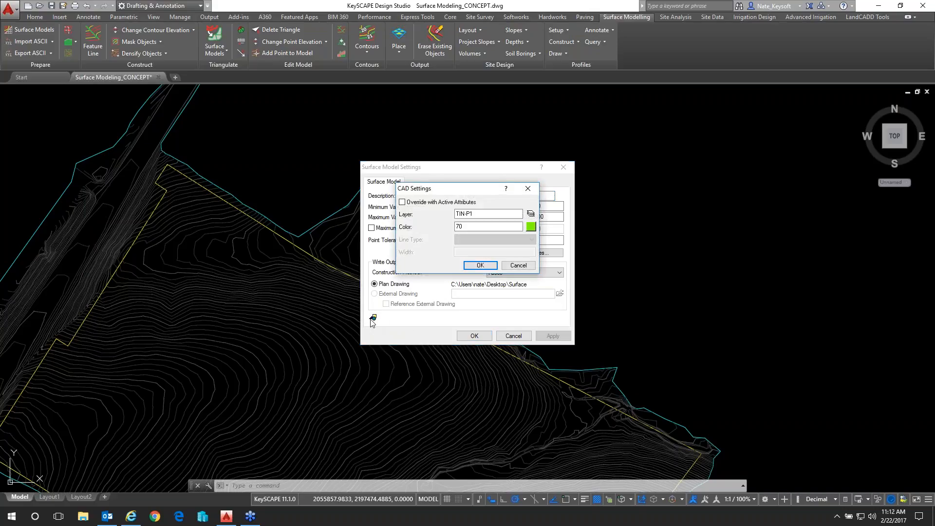
{"action": "left_click", "coordinate": [474, 214]}
{"action": "left_click_drag", "start_coordinate": [474, 214], "coordinate": [466, 214]}
{"action": "type", "text": "EXISTING2"}
Choose a new color from the palette for the TIN-EXISTING2 layer, and accept the CAD and surface model settings
{"action": "left_click", "coordinate": [531, 227]}
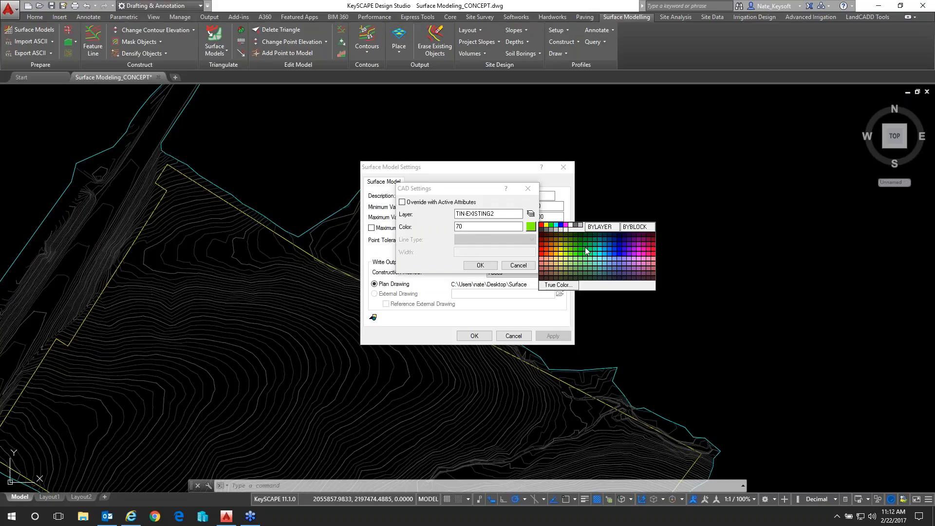
{"action": "left_click", "coordinate": [580, 279]}
{"action": "left_click", "coordinate": [531, 227]}
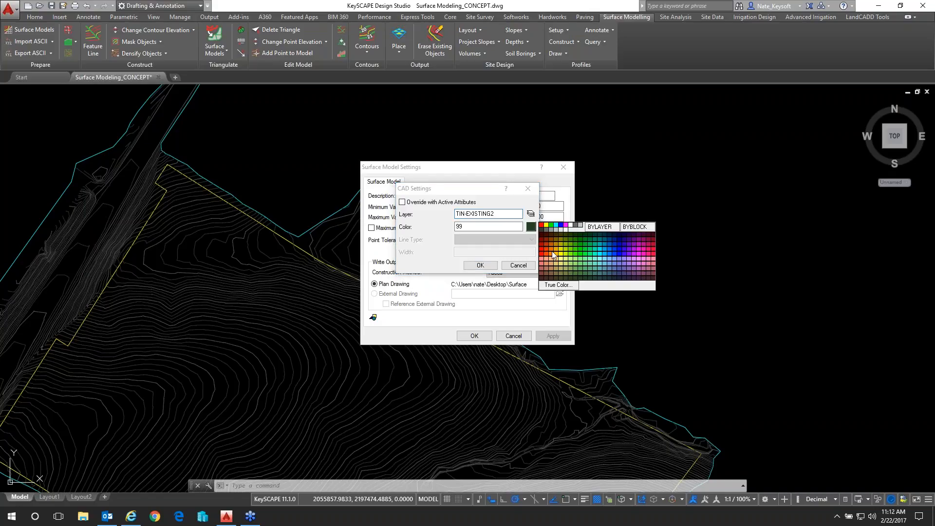
{"action": "left_click", "coordinate": [575, 277]}
{"action": "left_click", "coordinate": [480, 265]}
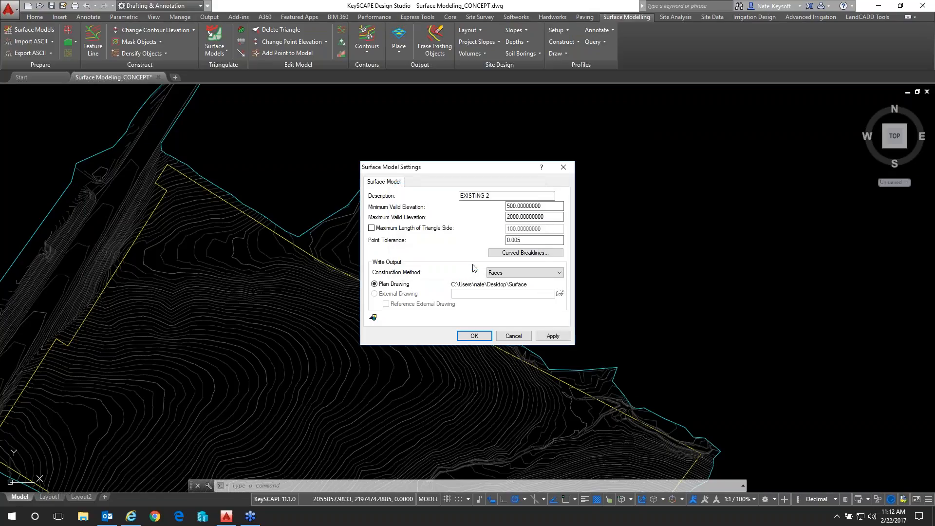
{"action": "left_click", "coordinate": [475, 336]}
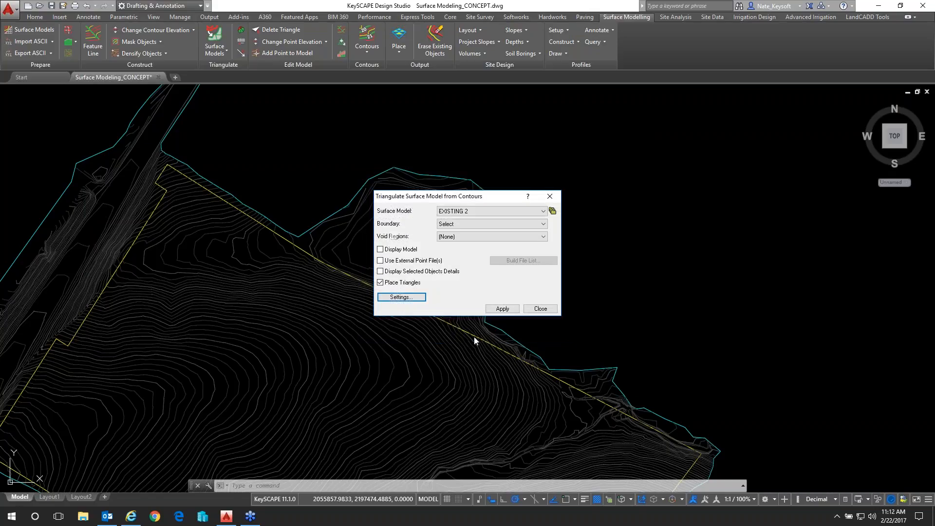
Run the triangulation for EXISTING 2 and window-select all the site contours, including the long road corridor, as the objects to triangulate
{"action": "left_click", "coordinate": [503, 308]}
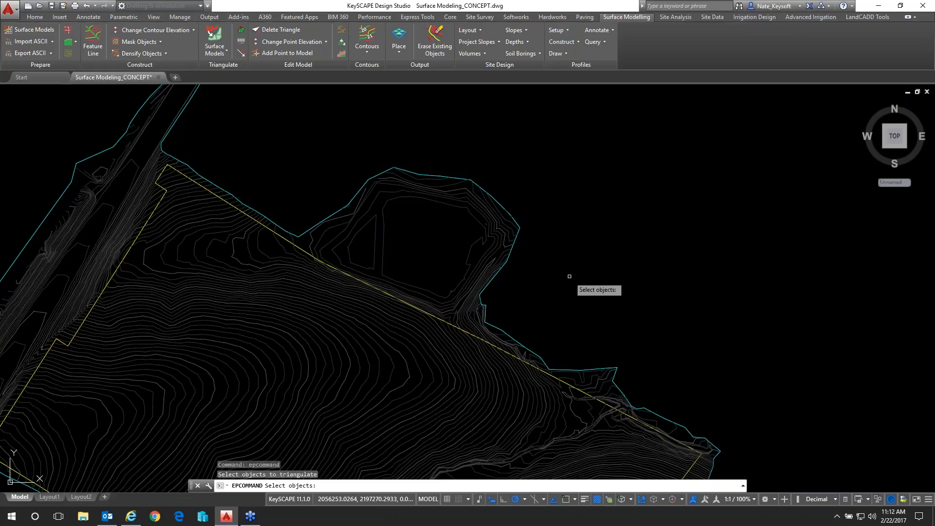
{"action": "scroll", "coordinate": [569, 276], "scroll_direction": "down", "scroll_amount": 6}
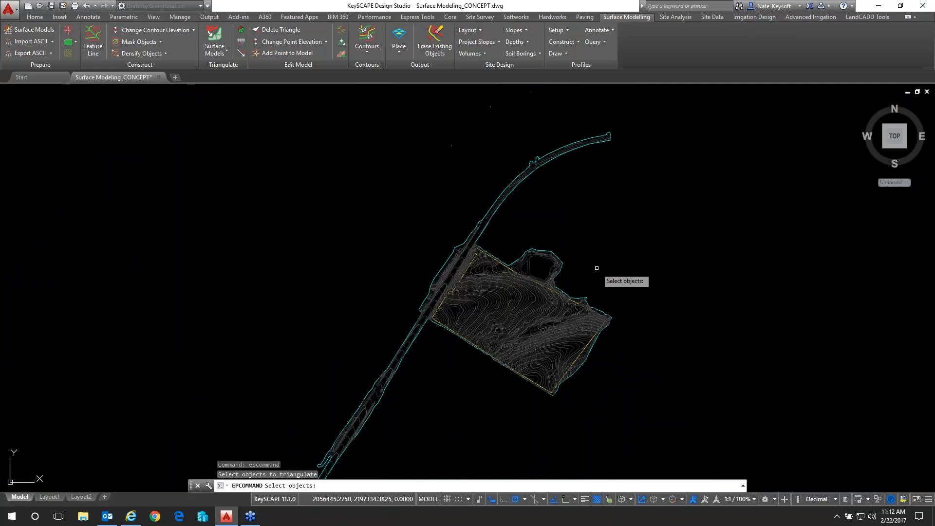
{"action": "scroll", "coordinate": [597, 267], "scroll_direction": "down", "scroll_amount": 3}
{"action": "left_click", "coordinate": [321, 129]}
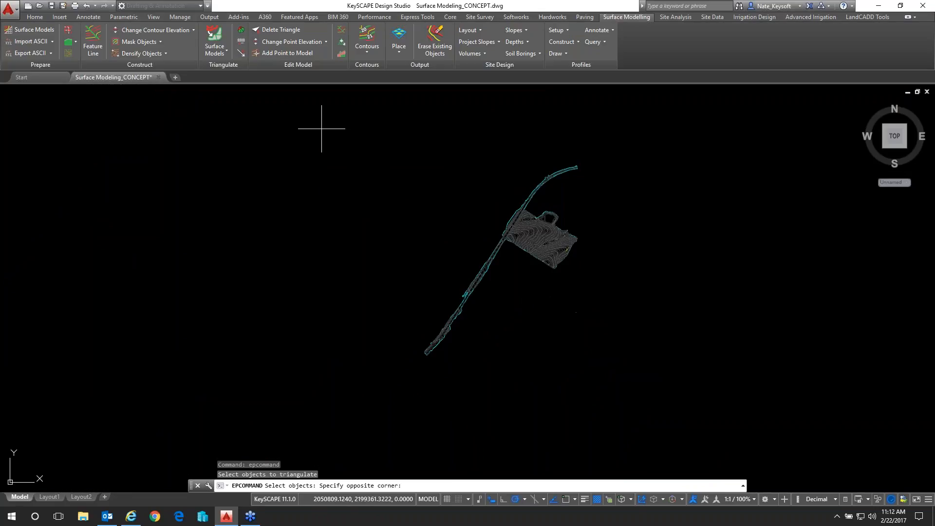
{"action": "left_click", "coordinate": [655, 399]}
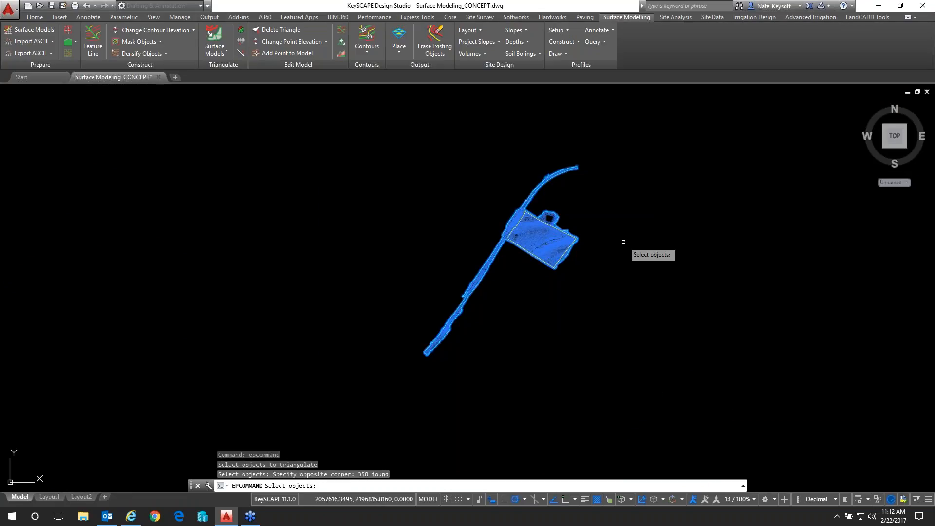
{"action": "scroll", "coordinate": [563, 226], "scroll_direction": "up", "scroll_amount": 6}
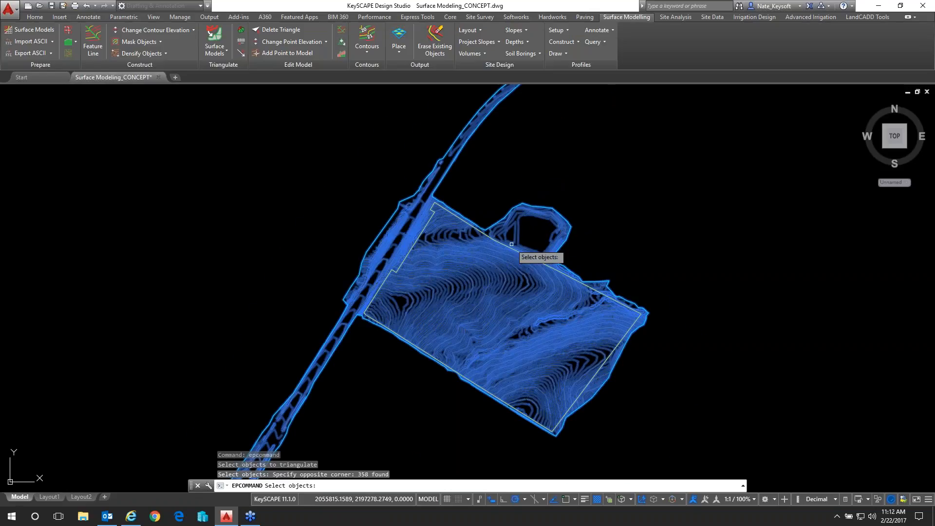
{"action": "scroll", "coordinate": [515, 239], "scroll_direction": "up", "scroll_amount": 2}
{"action": "scroll", "coordinate": [501, 247], "scroll_direction": "up", "scroll_amount": 2}
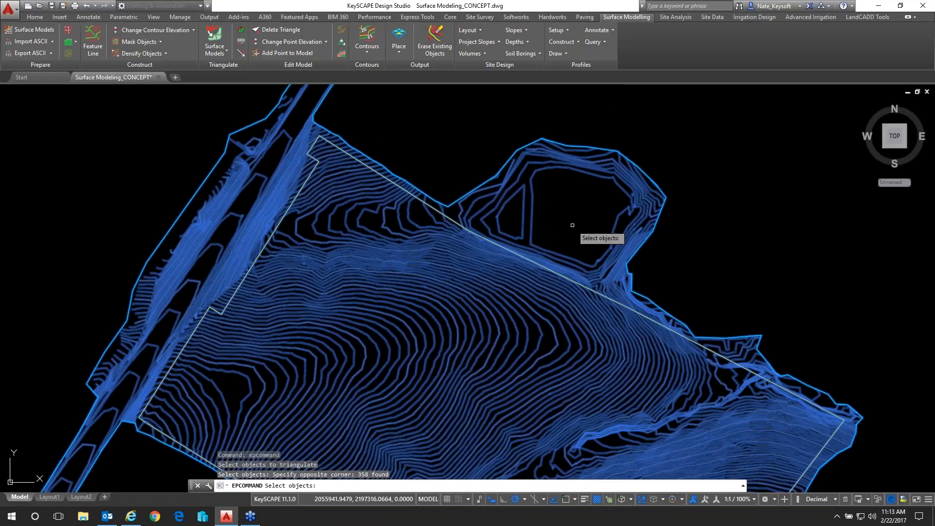
{"action": "scroll", "coordinate": [572, 225], "scroll_direction": "down", "scroll_amount": 5}
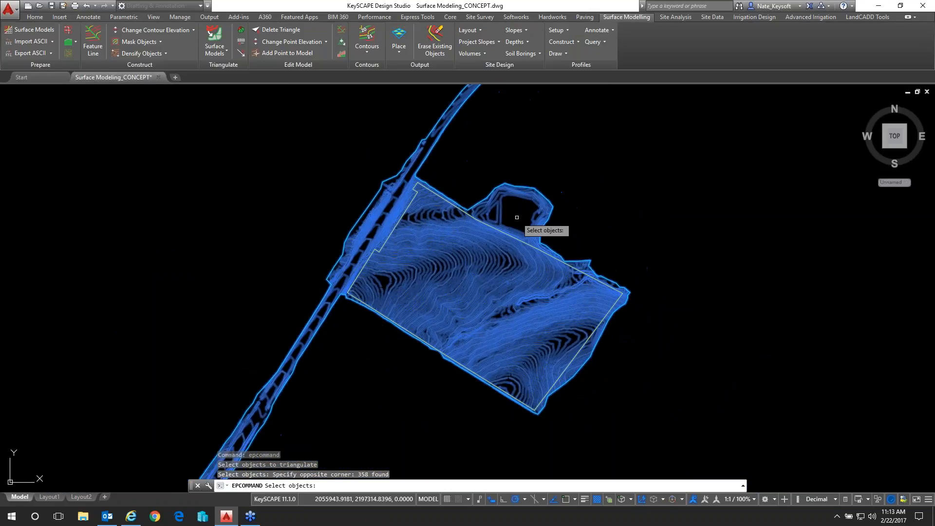
{"action": "scroll", "coordinate": [517, 217], "scroll_direction": "up", "scroll_amount": 2}
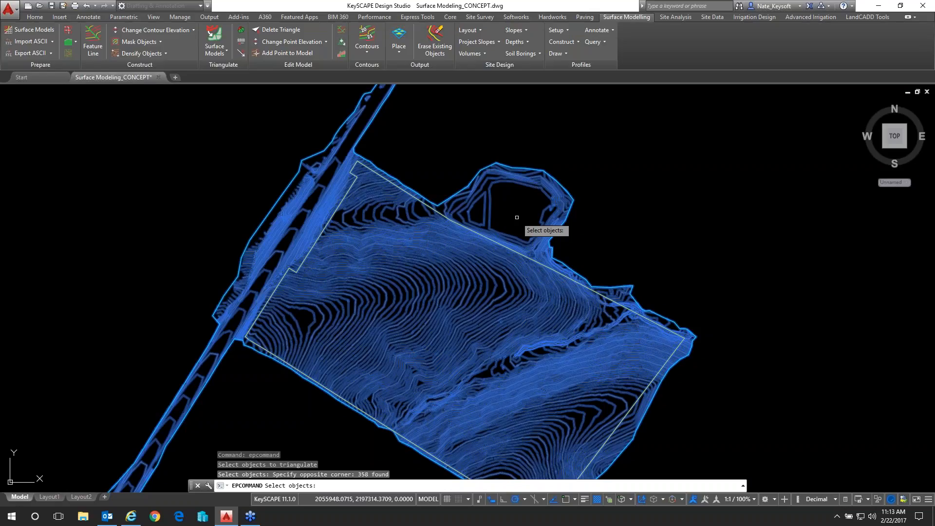
{"action": "key", "text": "Return"}
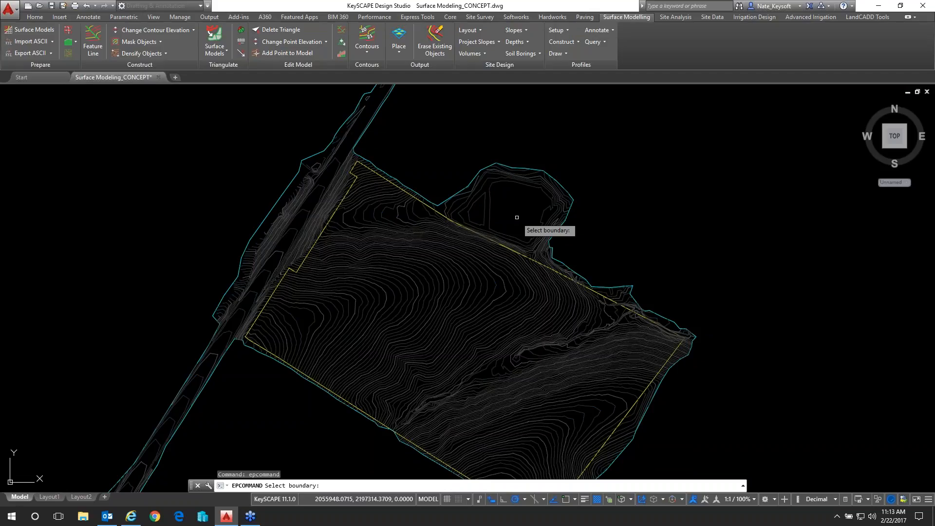
Use the cyan outer polyline as the triangulation boundary, continue processing despite crossing breaklines, and close the triangulation dialog
{"action": "scroll", "coordinate": [513, 204], "scroll_direction": "up", "scroll_amount": 2}
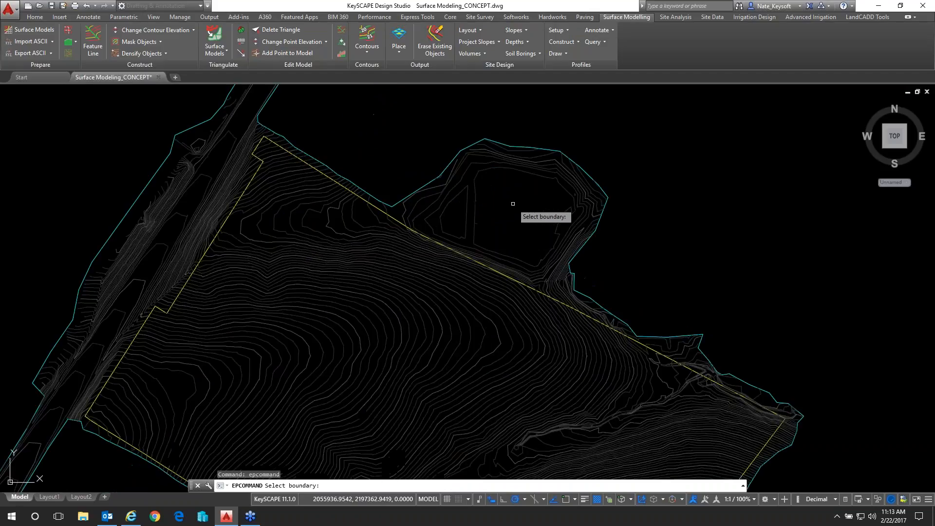
{"action": "scroll", "coordinate": [524, 151], "scroll_direction": "up", "scroll_amount": 3}
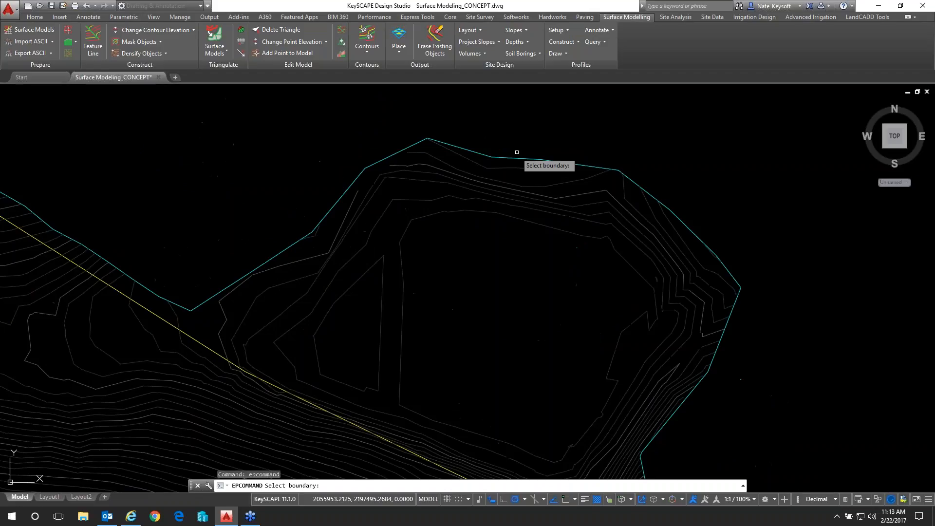
{"action": "left_click", "coordinate": [507, 157]}
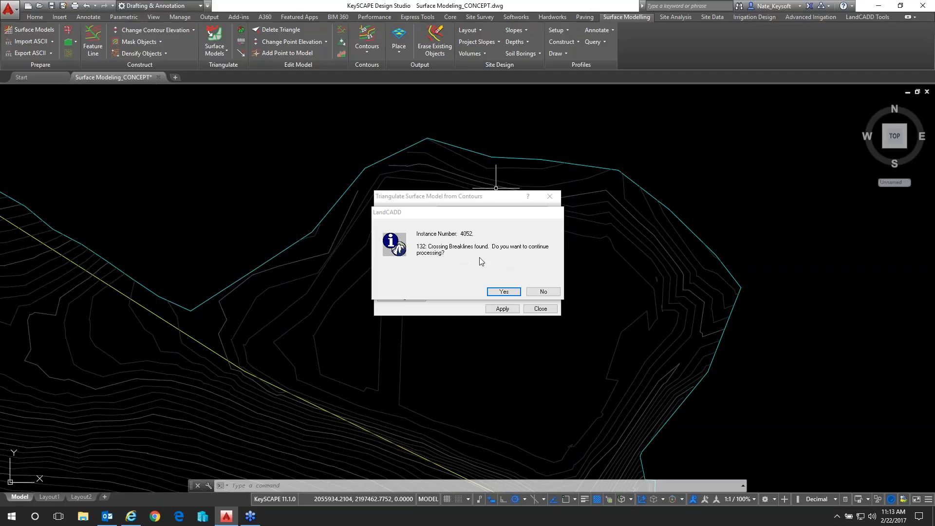
{"action": "left_click", "coordinate": [498, 293]}
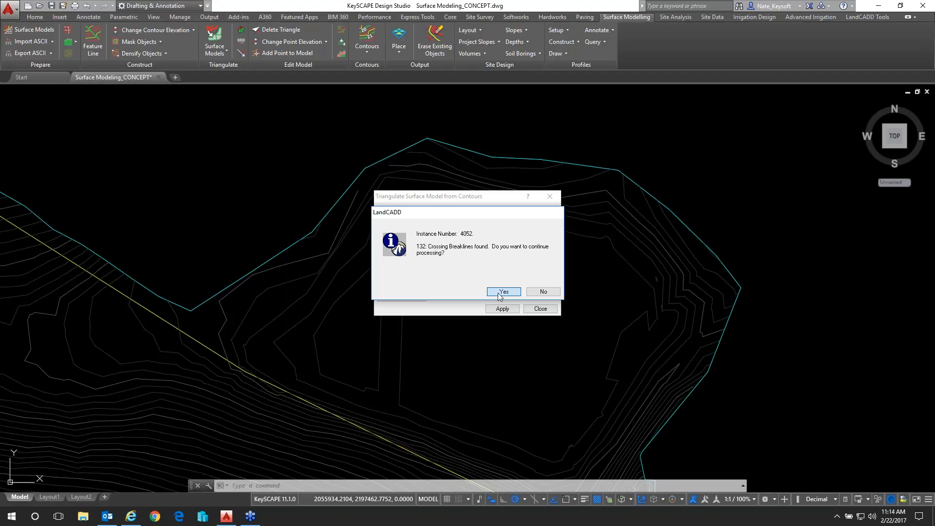
{"action": "left_click", "coordinate": [503, 291]}
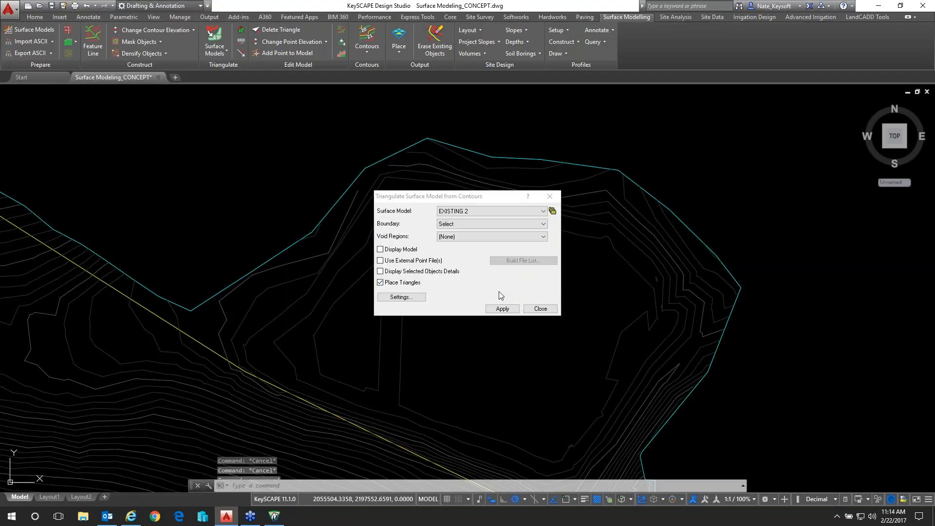
{"action": "mouse_move", "coordinate": [513, 196]}
{"action": "left_mouse_down"}
{"action": "mouse_move", "coordinate": [539, 215]}
{"action": "mouse_move", "coordinate": [738, 258]}
{"action": "left_mouse_up"}
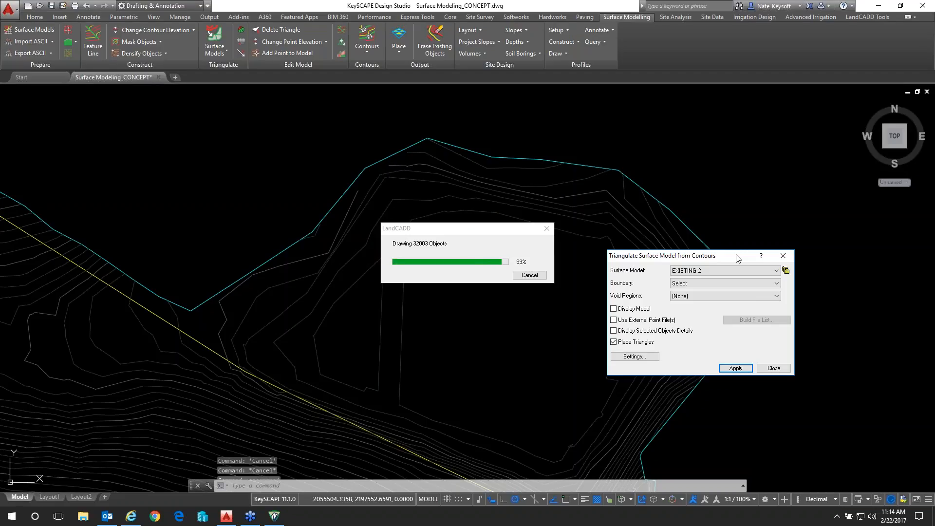
{"action": "left_click", "coordinate": [773, 368]}
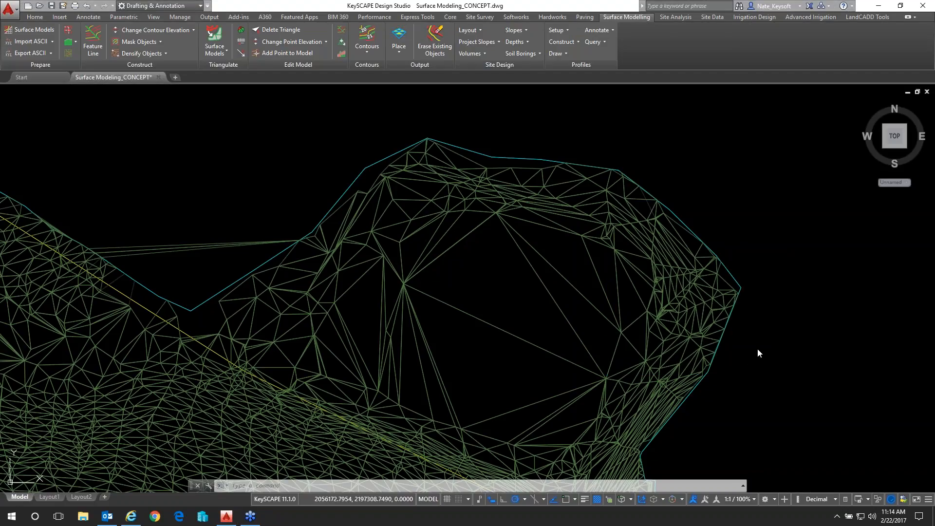
Examine the placed triangles across the site, selecting and releasing the long ones that span the boundary notch outside the cyan outline
{"action": "scroll", "coordinate": [740, 373], "scroll_direction": "down", "scroll_amount": 4}
{"action": "scroll", "coordinate": [616, 251], "scroll_direction": "up", "scroll_amount": 4}
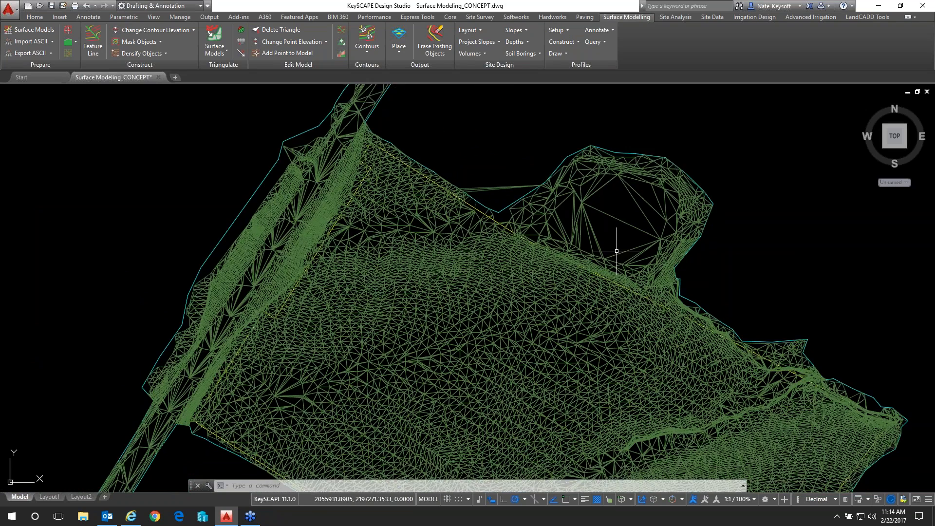
{"action": "scroll", "coordinate": [617, 251], "scroll_direction": "down", "scroll_amount": 2}
{"action": "scroll", "coordinate": [546, 203], "scroll_direction": "up", "scroll_amount": 4}
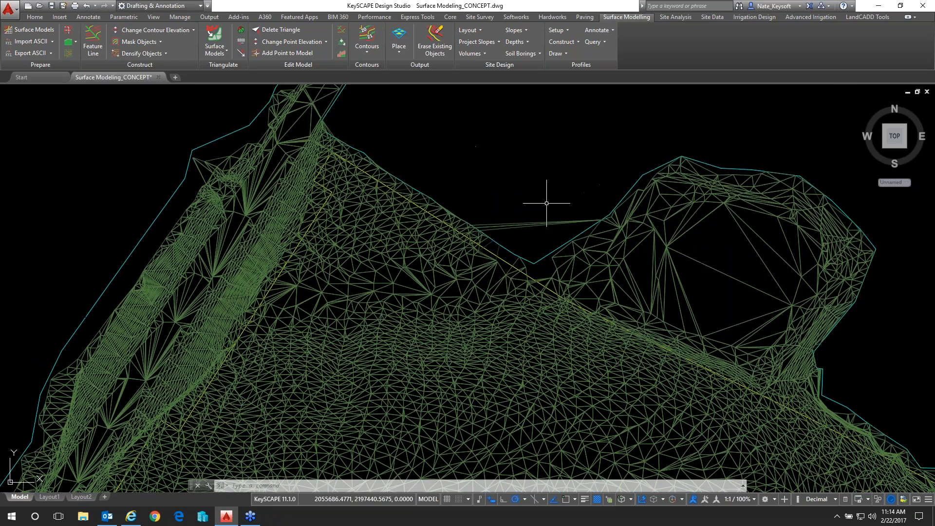
{"action": "scroll", "coordinate": [547, 203], "scroll_direction": "up", "scroll_amount": 2}
{"action": "scroll", "coordinate": [595, 239], "scroll_direction": "up", "scroll_amount": 3}
{"action": "left_click", "coordinate": [594, 239]}
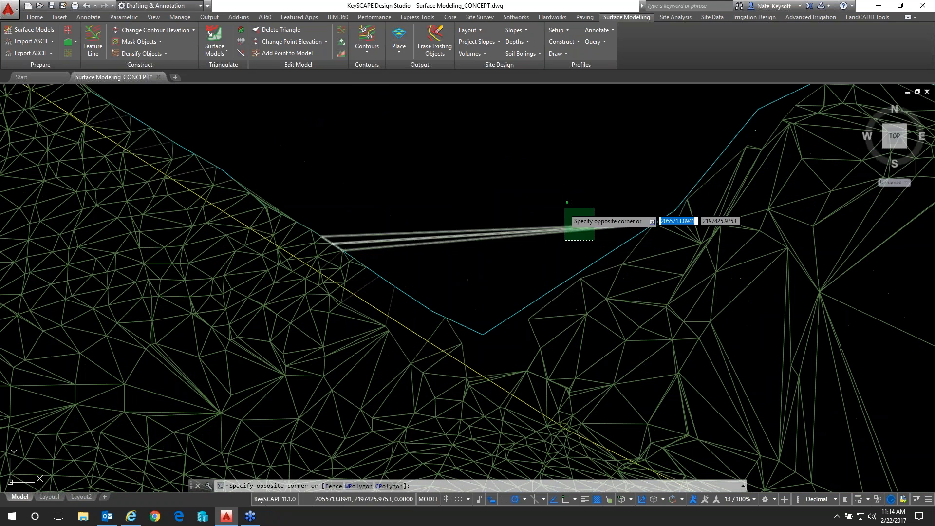
{"action": "left_click", "coordinate": [566, 211]}
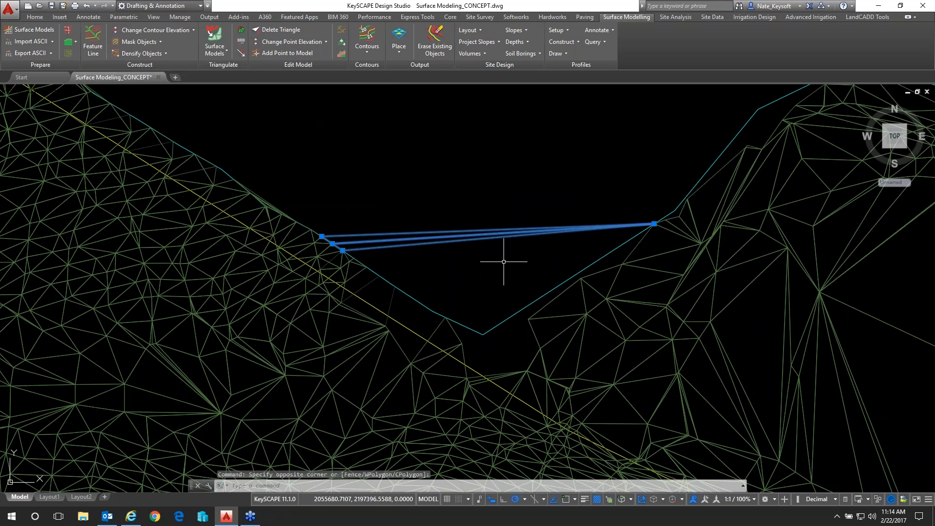
{"action": "key", "text": "Escape"}
{"action": "scroll", "coordinate": [495, 269], "scroll_direction": "down", "scroll_amount": 4}
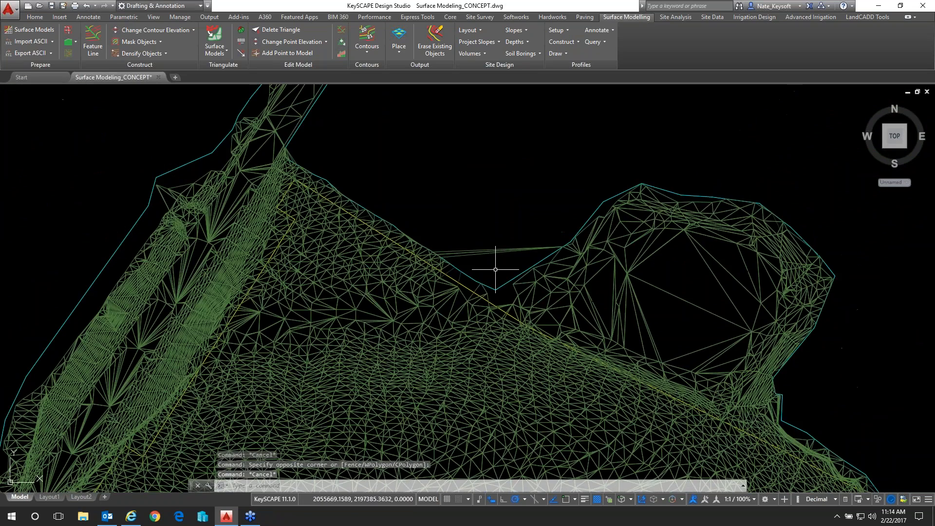
{"action": "scroll", "coordinate": [495, 269], "scroll_direction": "down", "scroll_amount": 2}
{"action": "middle_click_drag", "start_coordinate": [467, 301], "coordinate": [485, 236]}
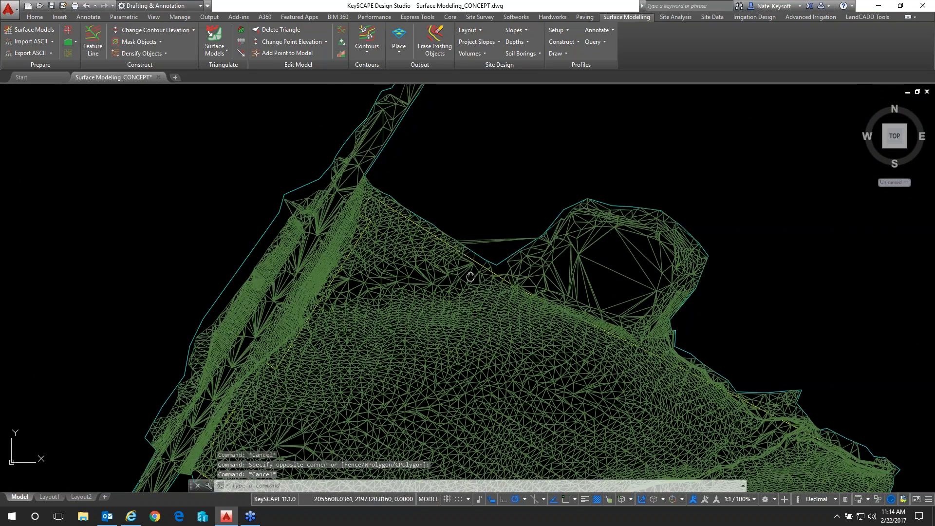
{"action": "scroll", "coordinate": [486, 236], "scroll_direction": "down", "scroll_amount": 3}
{"action": "scroll", "coordinate": [493, 245], "scroll_direction": "down", "scroll_amount": 2}
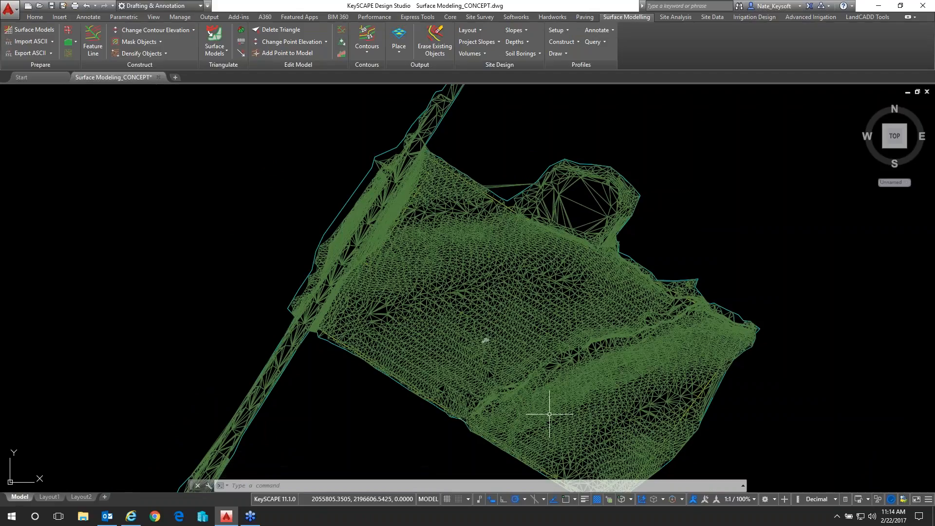
{"action": "scroll", "coordinate": [496, 413], "scroll_direction": "up", "scroll_amount": 2}
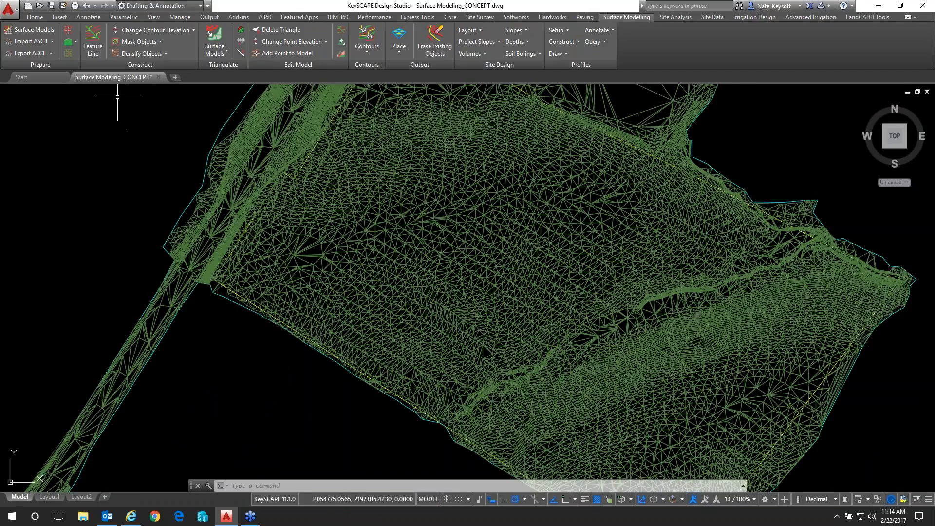
Display the triangulated surface in the Shaded visual style
{"action": "left_click", "coordinate": [152, 19]}
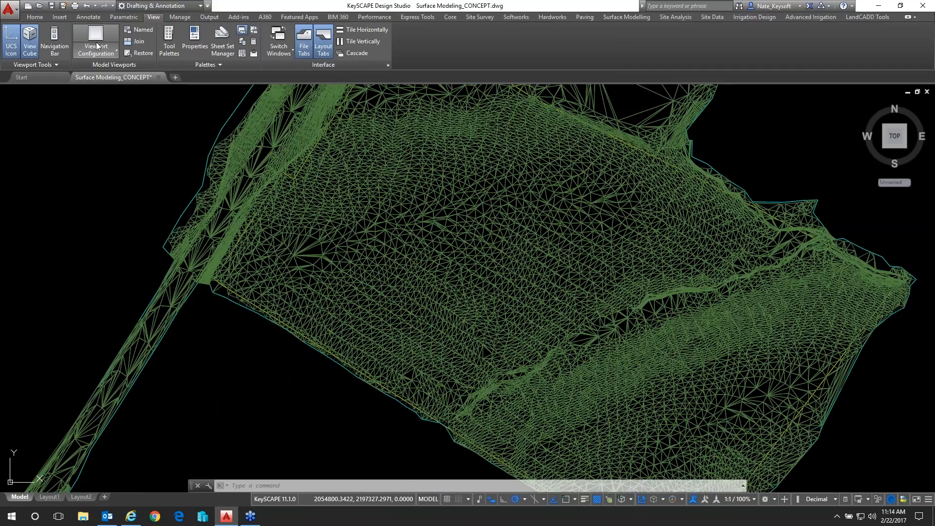
{"action": "left_click", "coordinate": [448, 17]}
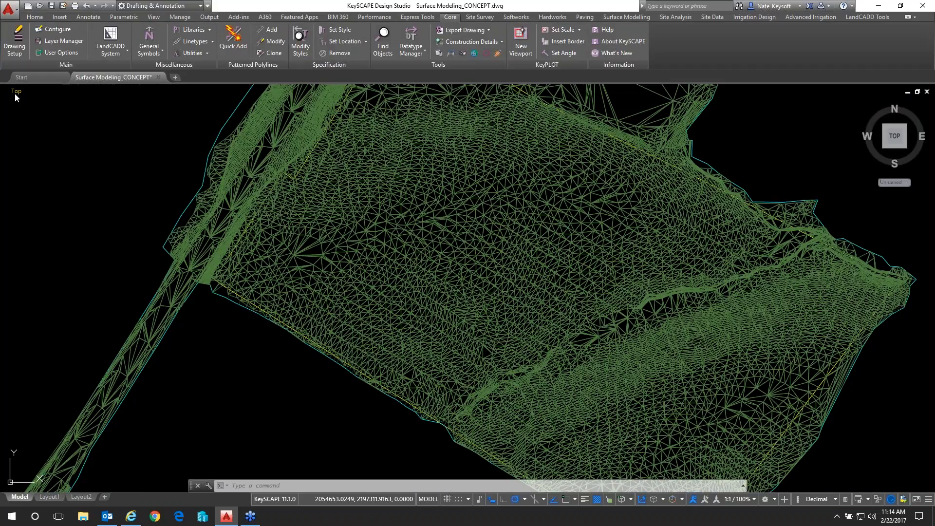
{"action": "left_click", "coordinate": [16, 92]}
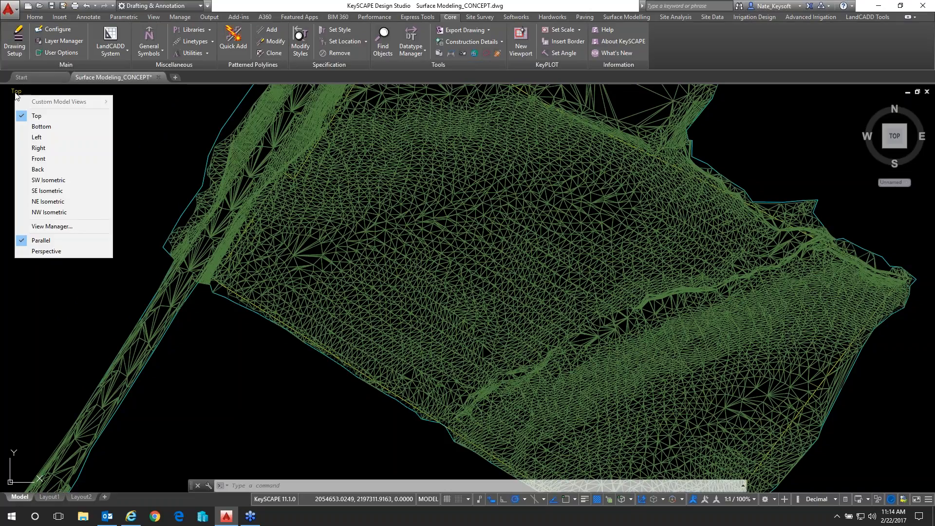
{"action": "left_click", "coordinate": [47, 92]}
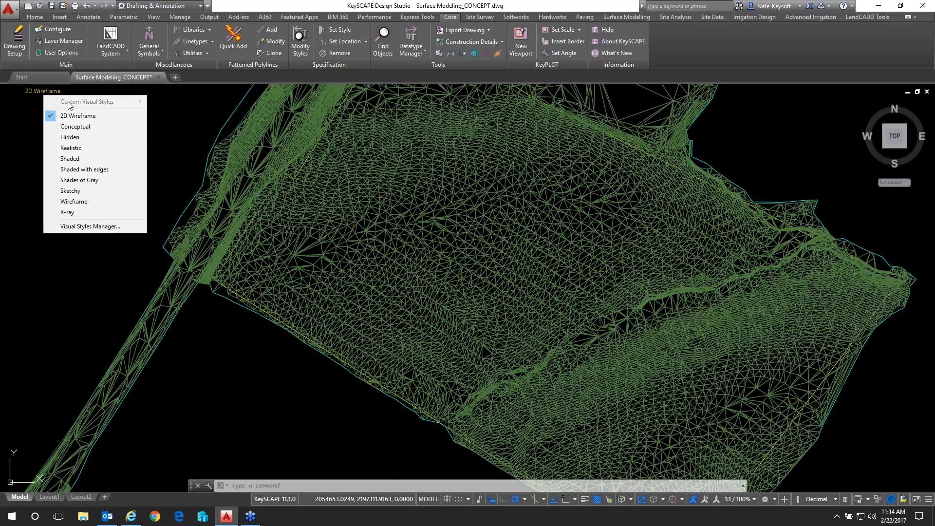
{"action": "left_click", "coordinate": [78, 159]}
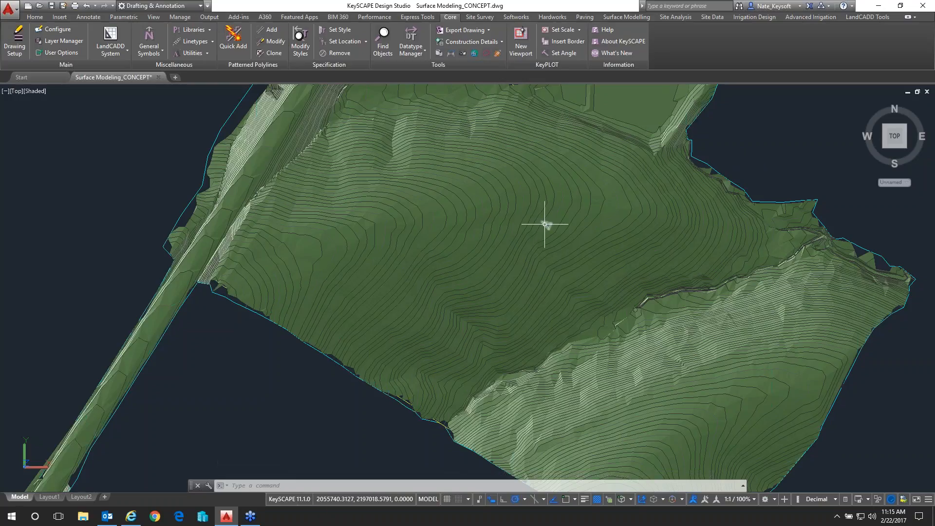
Inspect the shaded surface around the boundary notch, and return the visual style to 2D Wireframe
{"action": "scroll", "coordinate": [546, 225], "scroll_direction": "down", "scroll_amount": 3}
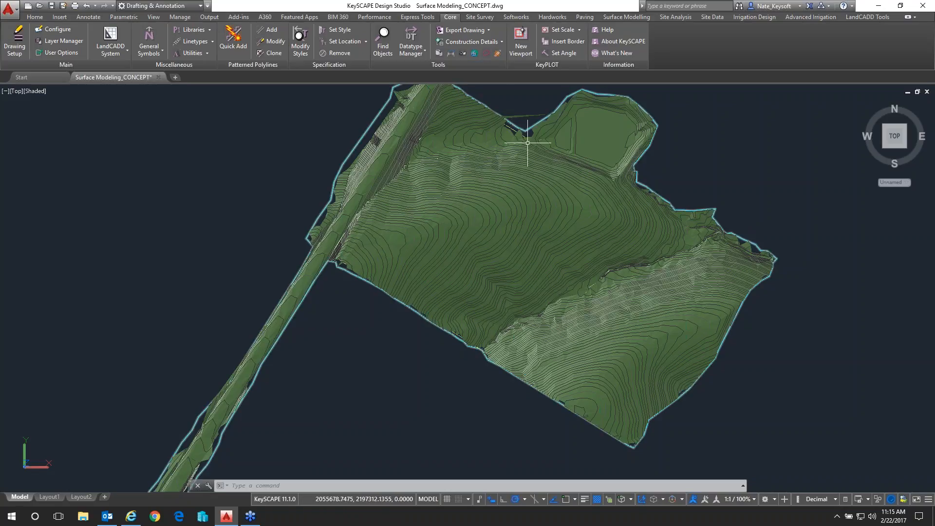
{"action": "middle_click_drag", "start_coordinate": [515, 116], "coordinate": [515, 116]}
{"action": "scroll", "coordinate": [515, 116], "scroll_direction": "up", "scroll_amount": 2}
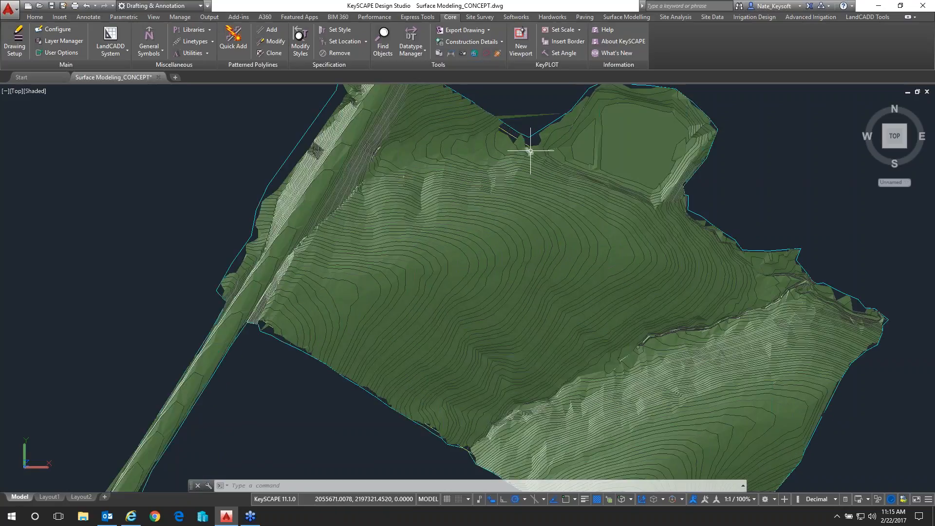
{"action": "scroll", "coordinate": [529, 146], "scroll_direction": "up", "scroll_amount": 2}
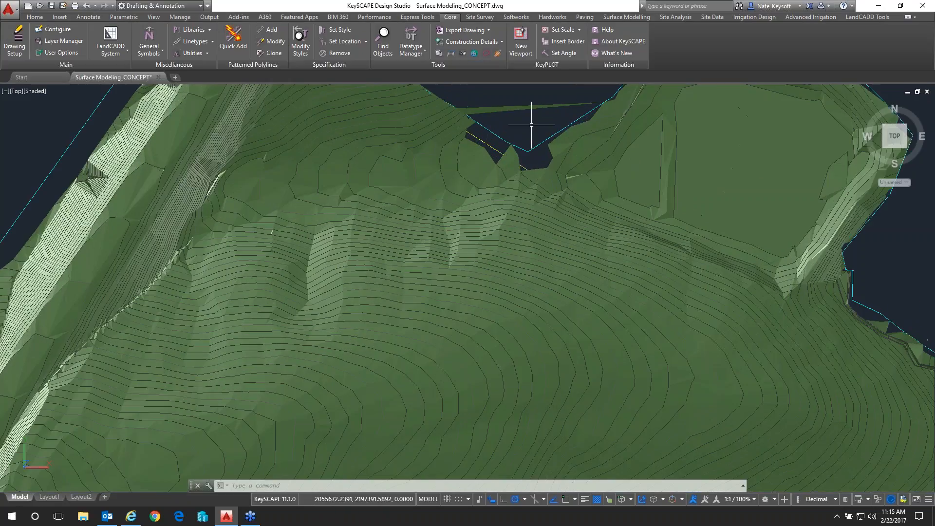
{"action": "scroll", "coordinate": [199, 154], "scroll_direction": "down", "scroll_amount": 2}
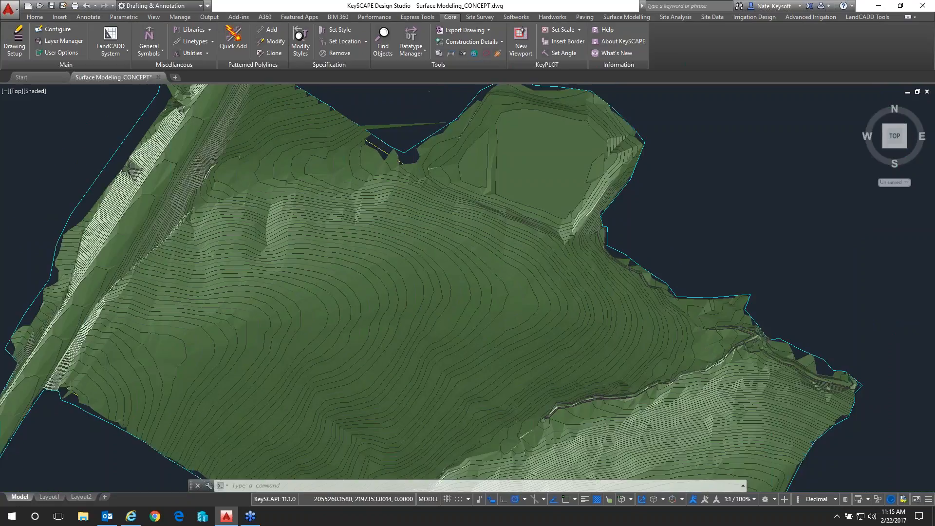
{"action": "left_click", "coordinate": [38, 92]}
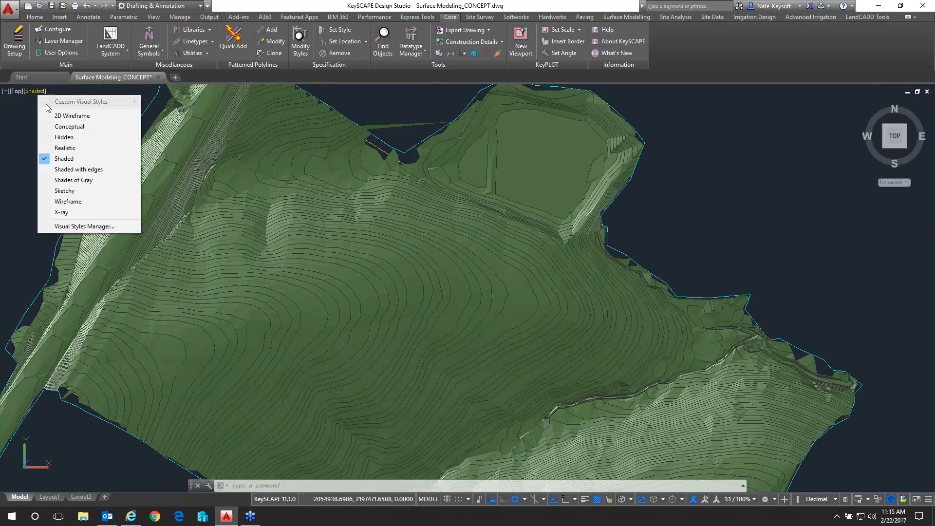
{"action": "left_click", "coordinate": [92, 120]}
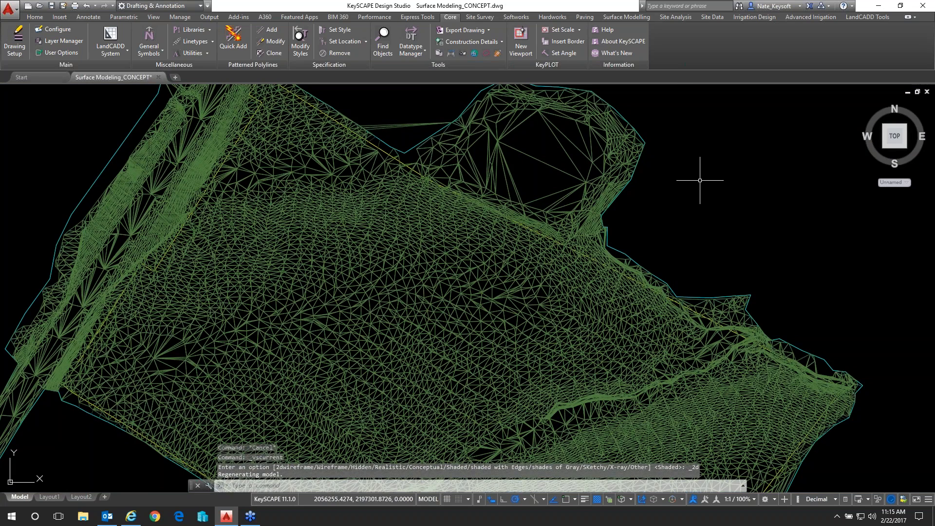
Freeze the TIN-EXISTING2 layer by picking one of its triangles, leaving the contours and boundary lines displayed
{"action": "scroll", "coordinate": [700, 181], "scroll_direction": "down", "scroll_amount": 2}
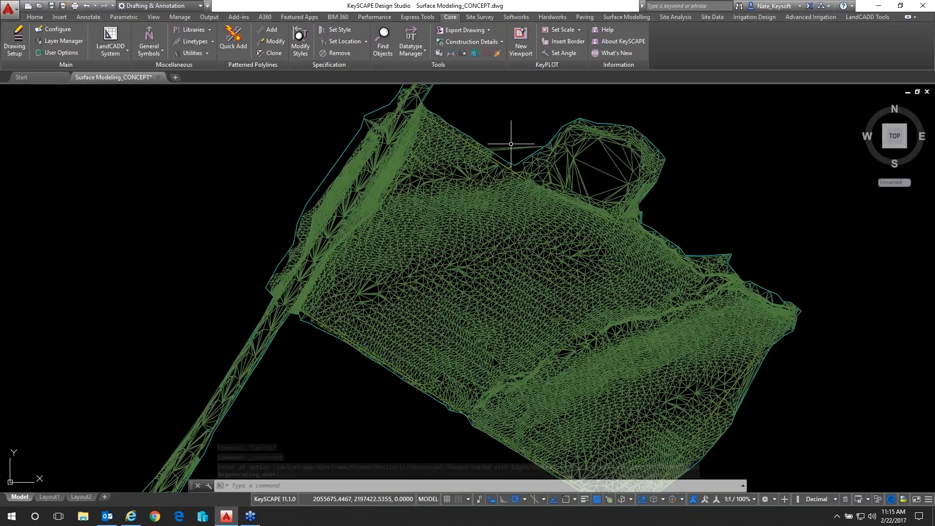
{"action": "left_click", "coordinate": [622, 17]}
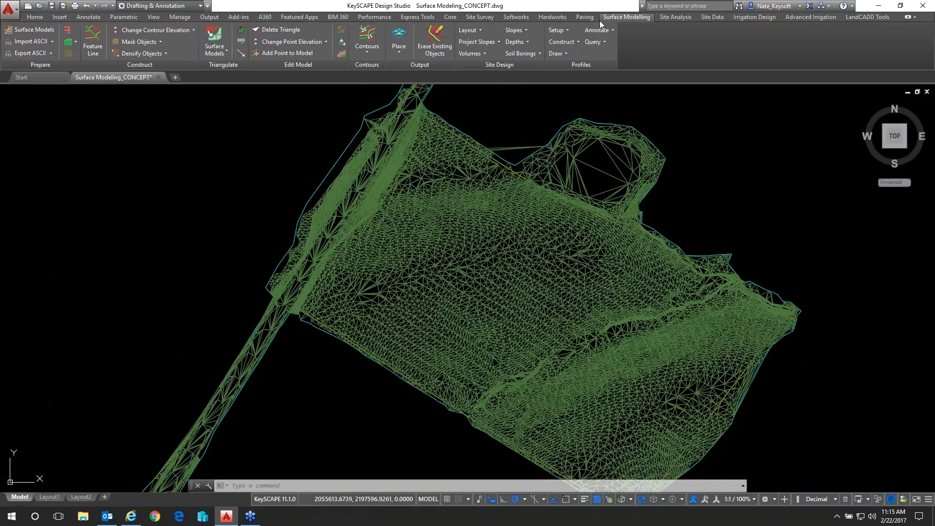
{"action": "left_click", "coordinate": [450, 18]}
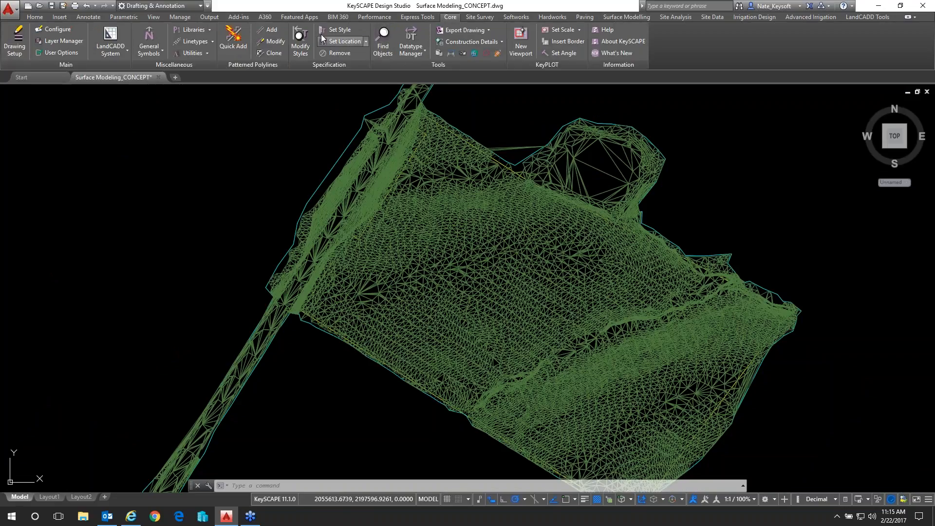
{"action": "left_click", "coordinate": [35, 17]}
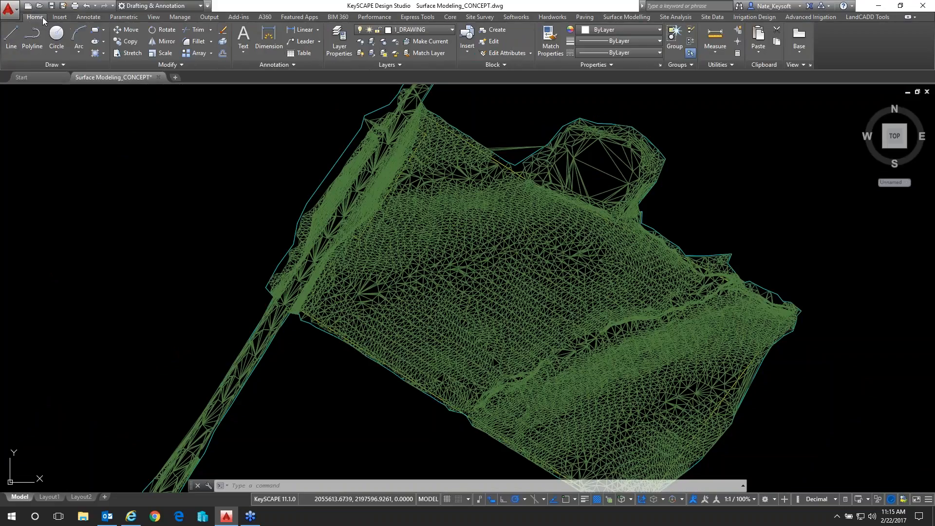
{"action": "left_click", "coordinate": [383, 44]}
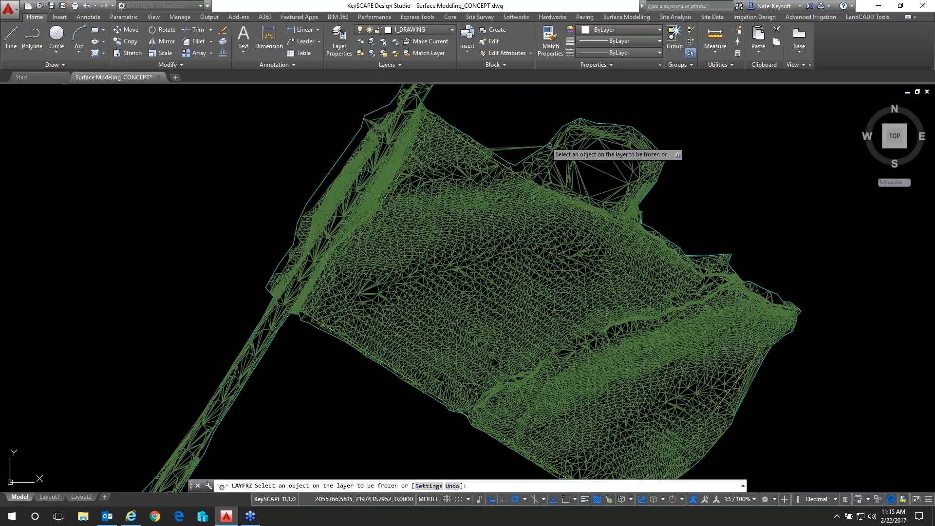
{"action": "left_click", "coordinate": [585, 164]}
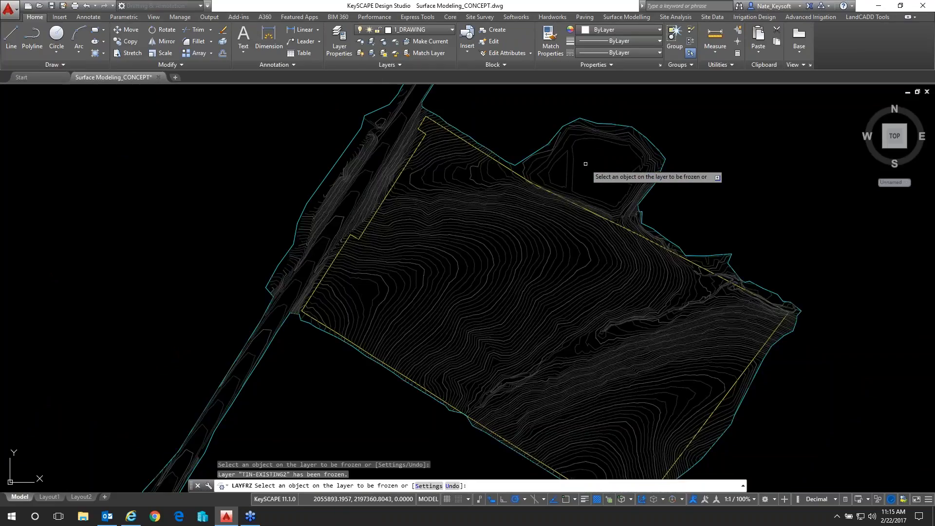
{"action": "key", "text": "Return"}
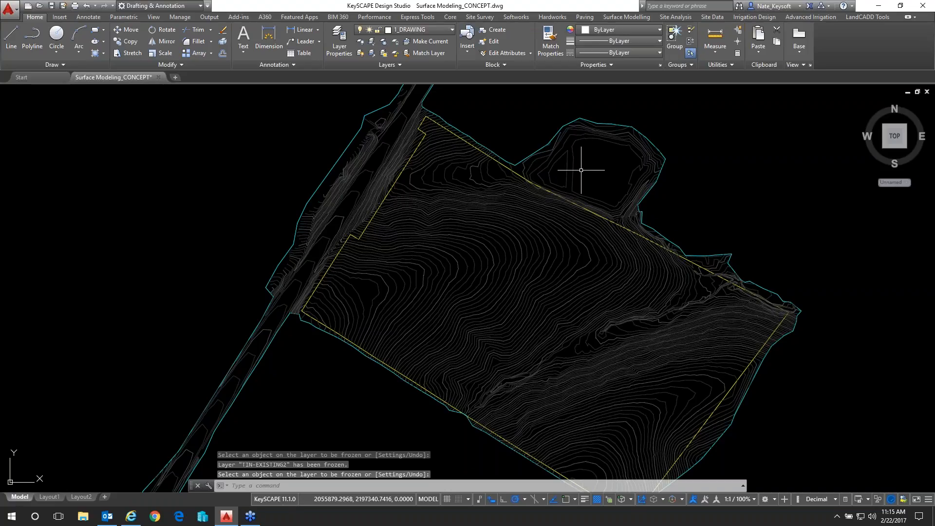
{"action": "left_click", "coordinate": [616, 18]}
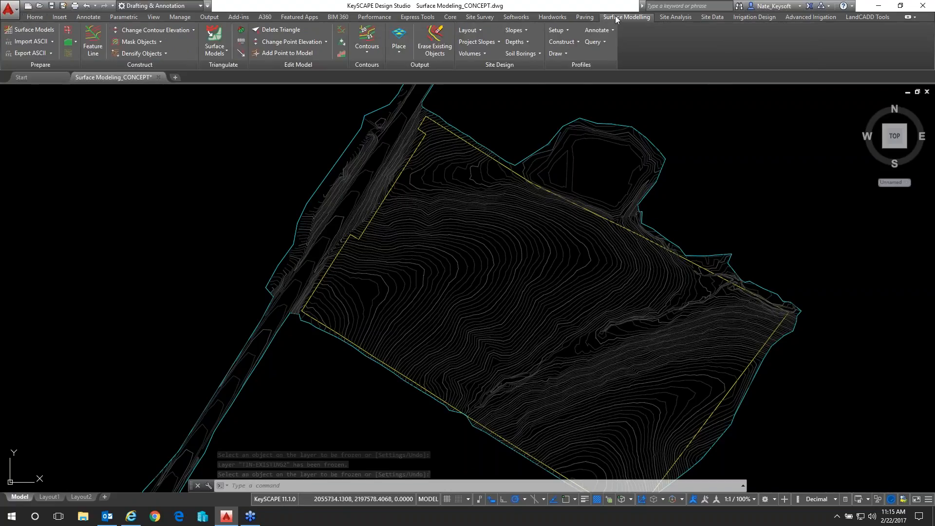
{"action": "left_click", "coordinate": [214, 39]}
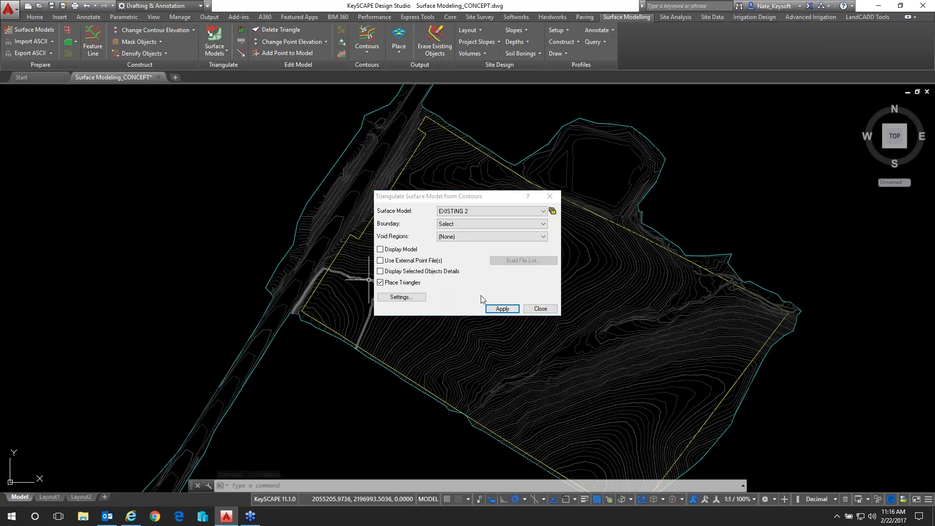
{"action": "left_click", "coordinate": [539, 308]}
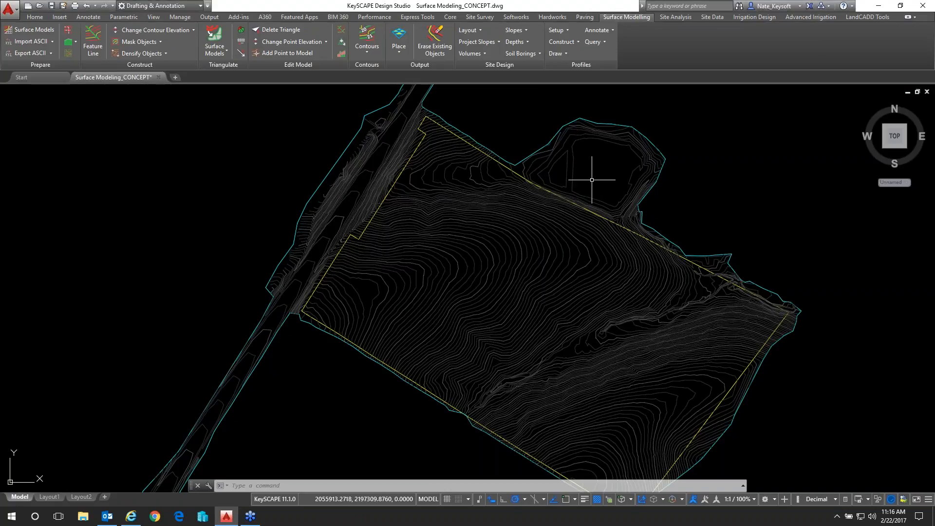
{"action": "scroll", "coordinate": [596, 194], "scroll_direction": "up", "scroll_amount": 2}
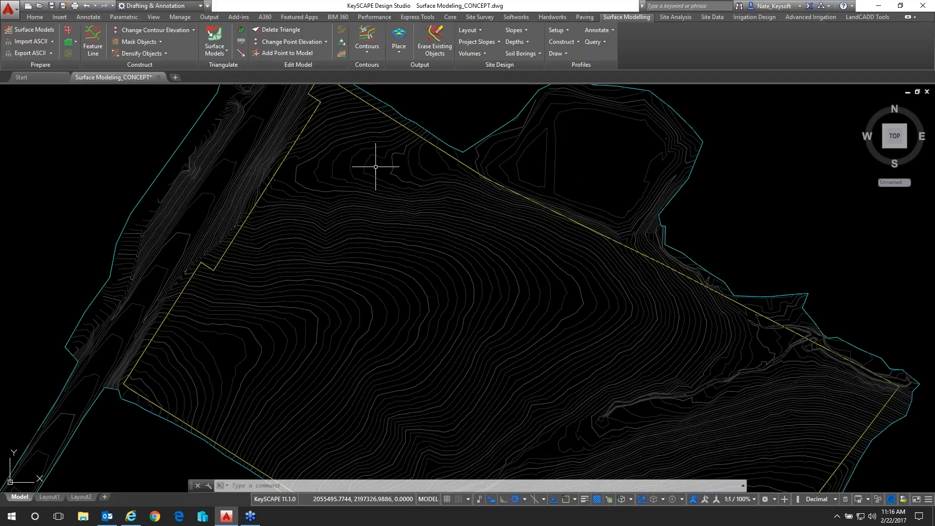
{"action": "middle_click_drag", "start_coordinate": [376, 167], "coordinate": [425, 142]}
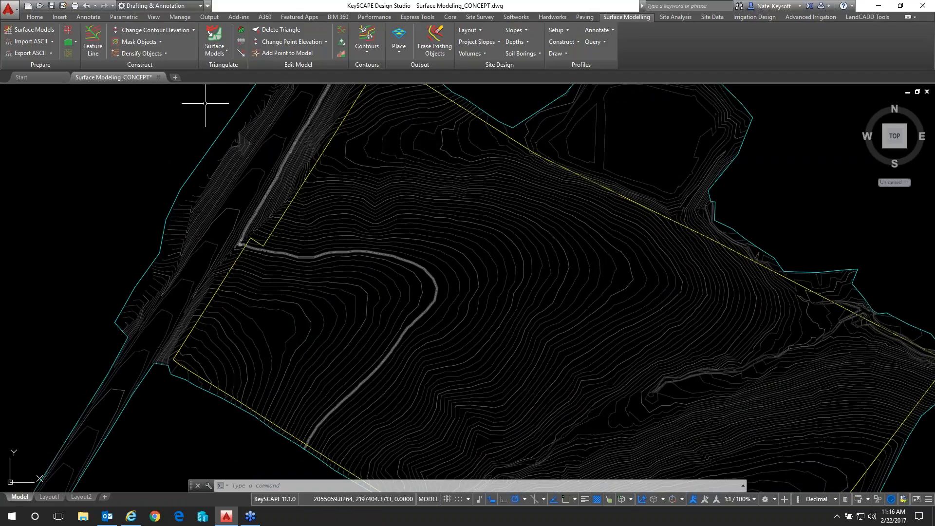
{"action": "left_click", "coordinate": [400, 56]}
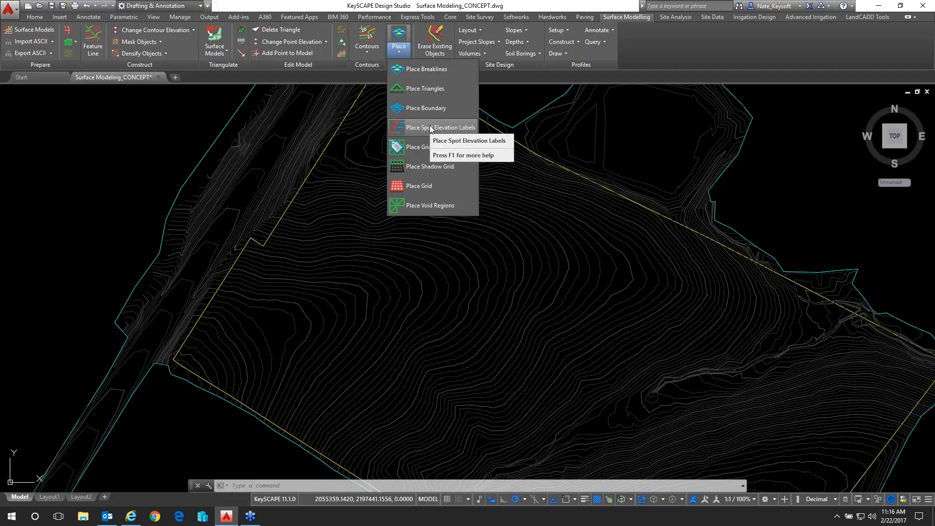
{"action": "left_click", "coordinate": [414, 128]}
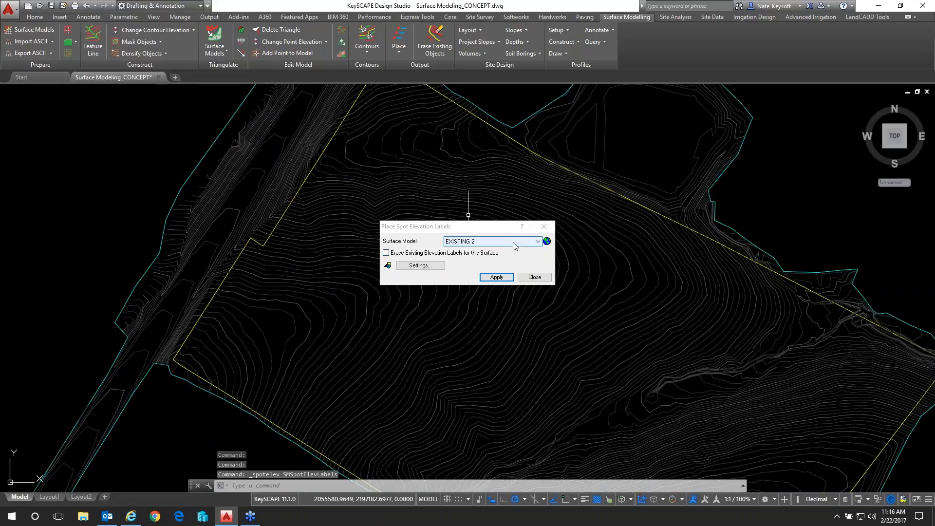
{"action": "left_click", "coordinate": [534, 277]}
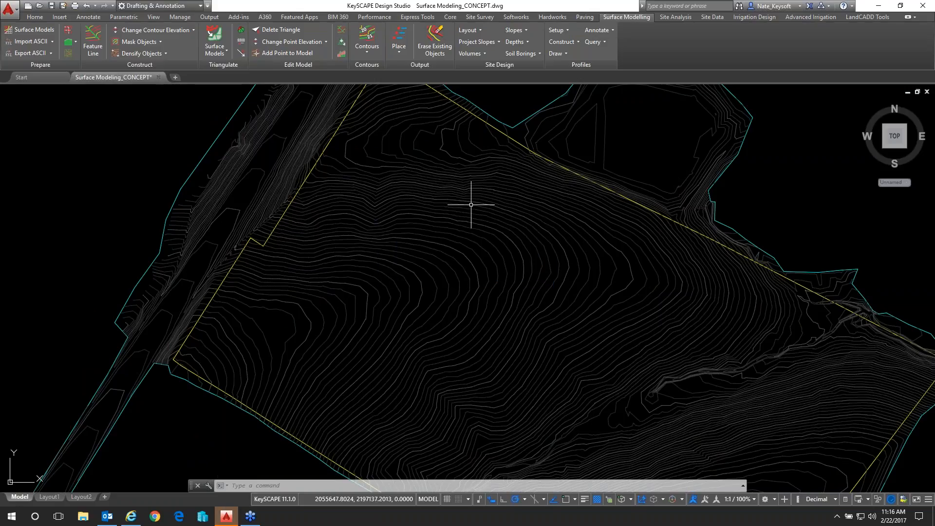
Set up spot elevation label placement for the EXISTING 2 surface model
{"action": "left_click", "coordinate": [398, 49]}
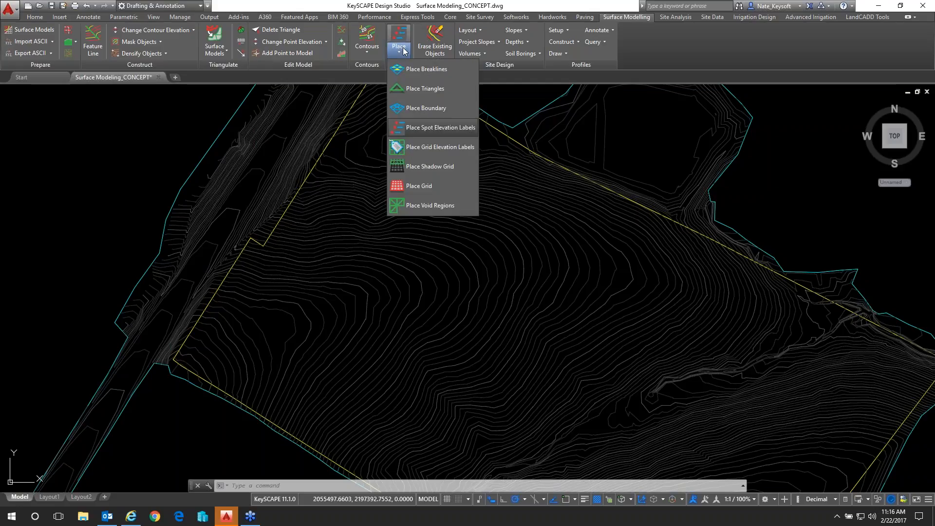
{"action": "left_click", "coordinate": [431, 133]}
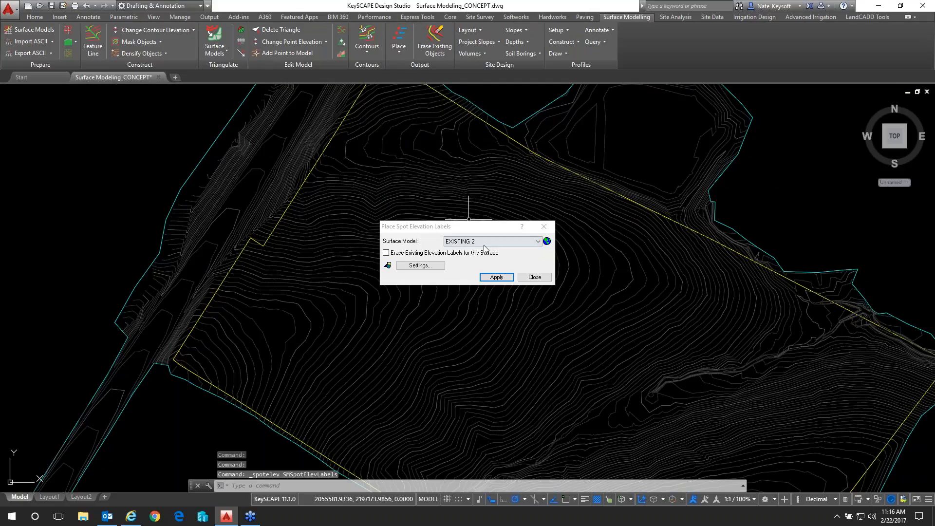
{"action": "left_click", "coordinate": [485, 242]}
{"action": "left_click", "coordinate": [486, 242]}
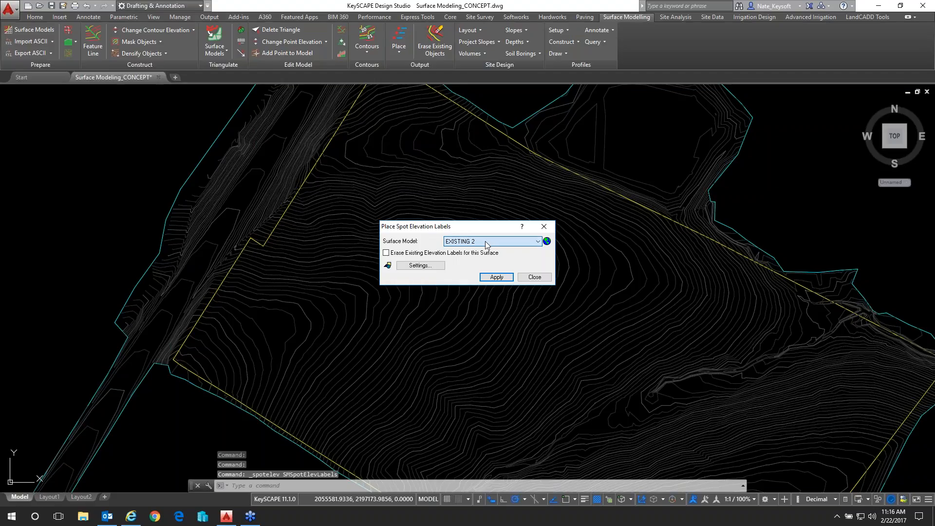
Review the label text CAD settings and the spot elevation interval and construction settings, cancelling out of both
{"action": "left_click", "coordinate": [387, 266]}
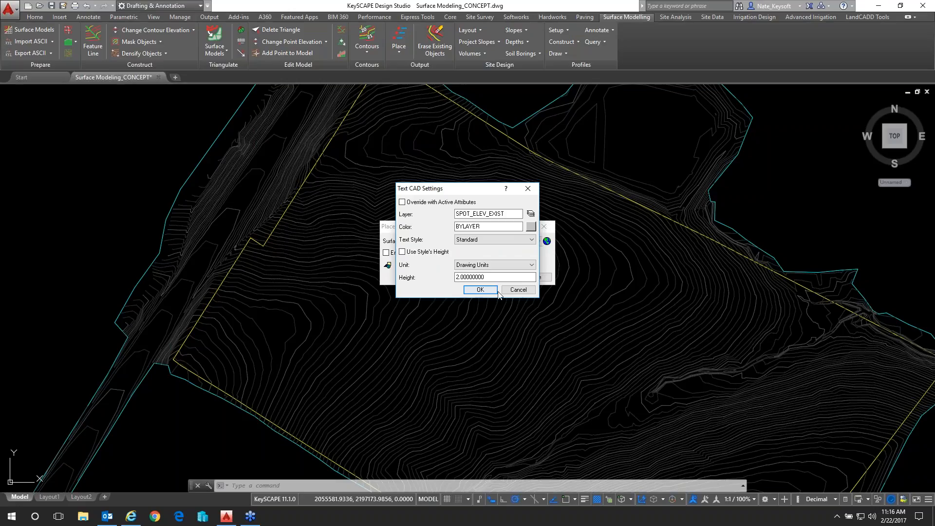
{"action": "left_click", "coordinate": [518, 289]}
{"action": "left_click", "coordinate": [431, 267]}
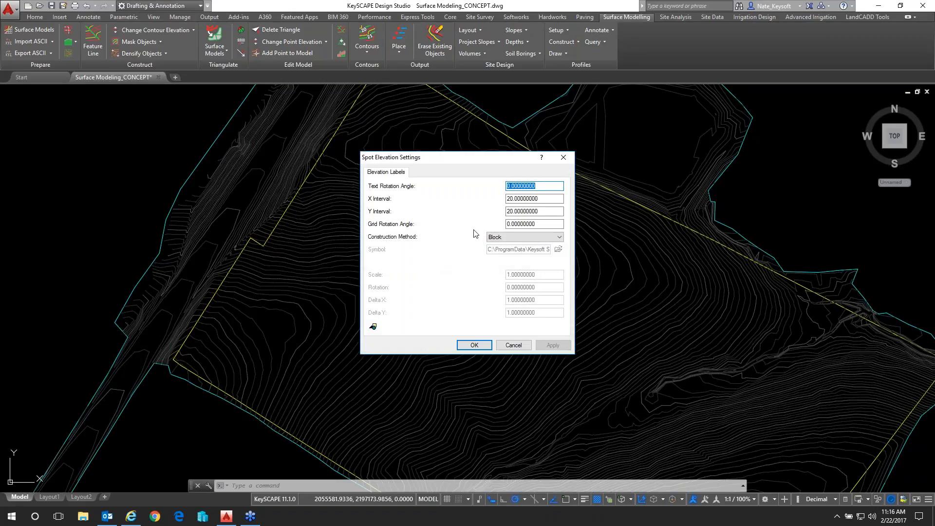
{"action": "left_click", "coordinate": [502, 344]}
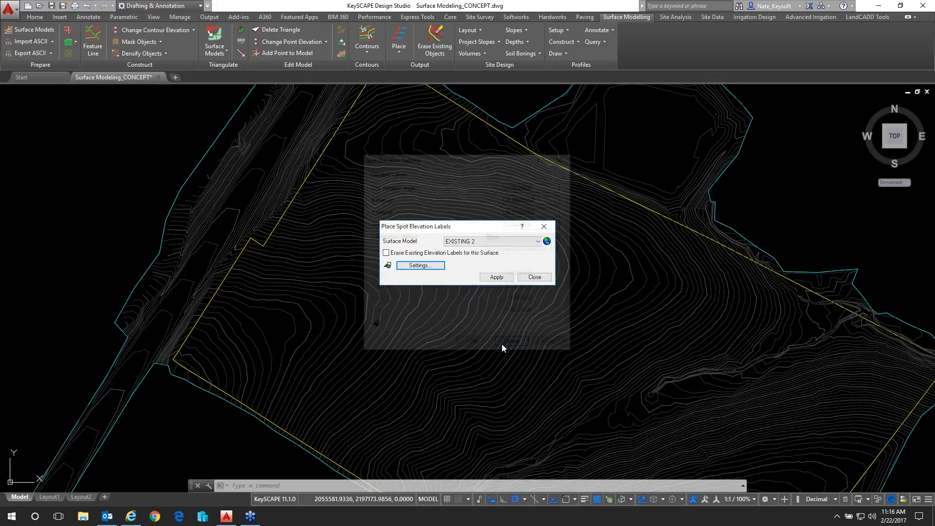
Place a spot elevation label on the tightly spaced road embankment contours, just west of the yellow property line's northern end
{"action": "left_click", "coordinate": [497, 277]}
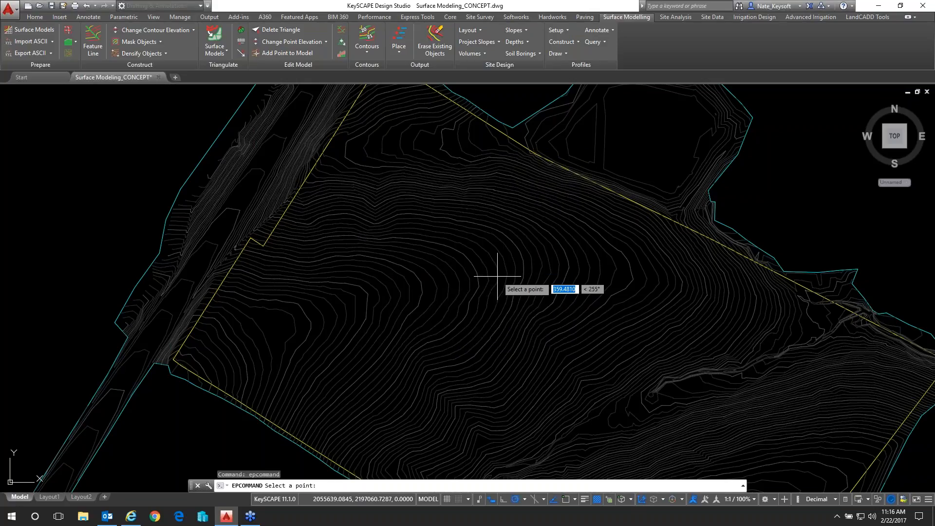
{"action": "scroll", "coordinate": [490, 298], "scroll_direction": "up", "scroll_amount": 2}
{"action": "scroll", "coordinate": [490, 298], "scroll_direction": "down", "scroll_amount": 2}
{"action": "middle_click_drag", "start_coordinate": [346, 221], "coordinate": [415, 304]}
{"action": "scroll", "coordinate": [419, 226], "scroll_direction": "up", "scroll_amount": 2}
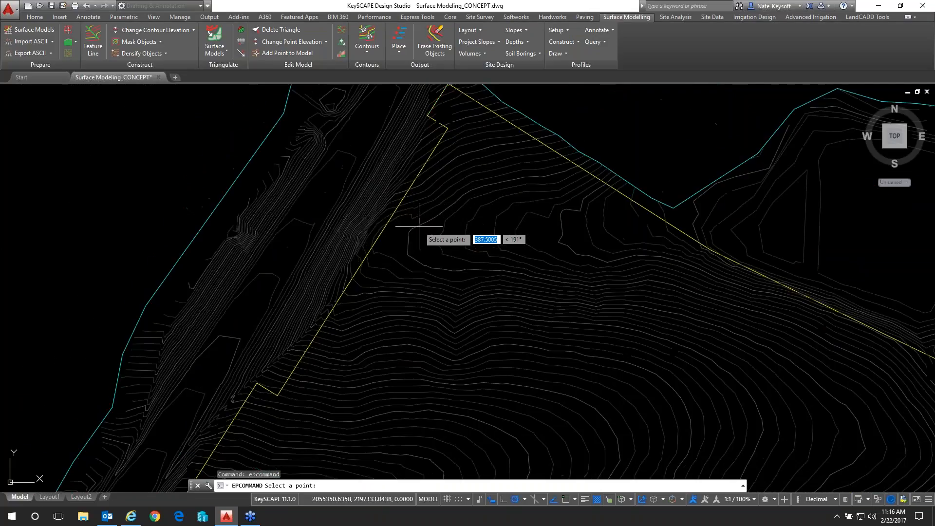
{"action": "scroll", "coordinate": [386, 153], "scroll_direction": "up", "scroll_amount": 2}
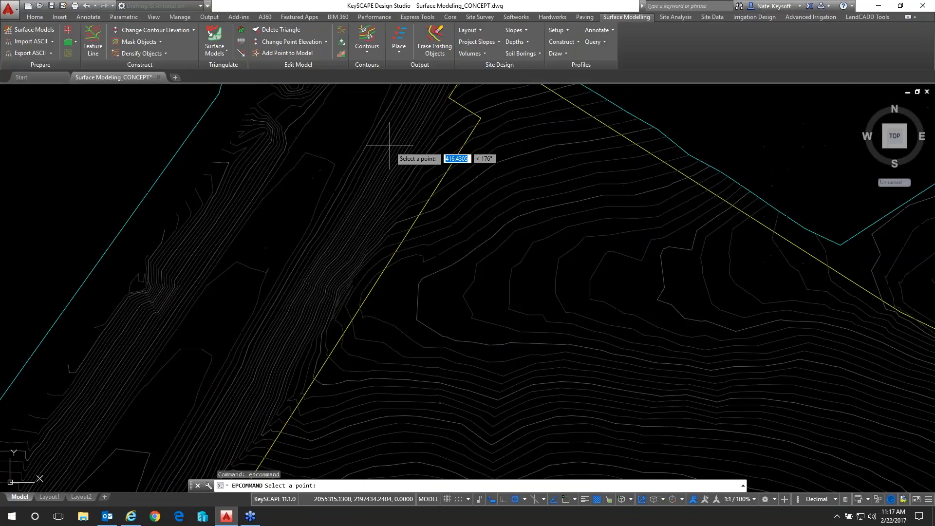
{"action": "scroll", "coordinate": [355, 149], "scroll_direction": "up", "scroll_amount": 2}
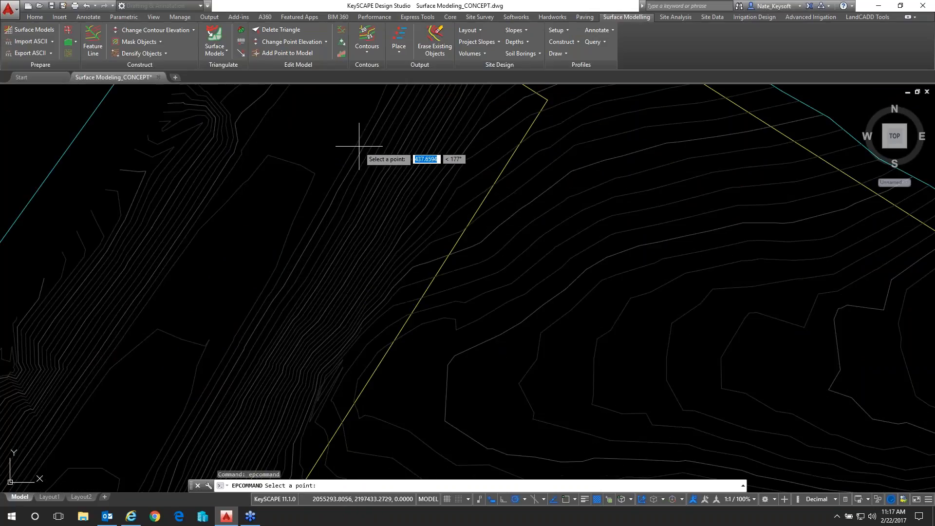
{"action": "left_click", "coordinate": [359, 146]}
{"action": "key", "text": "Return"}
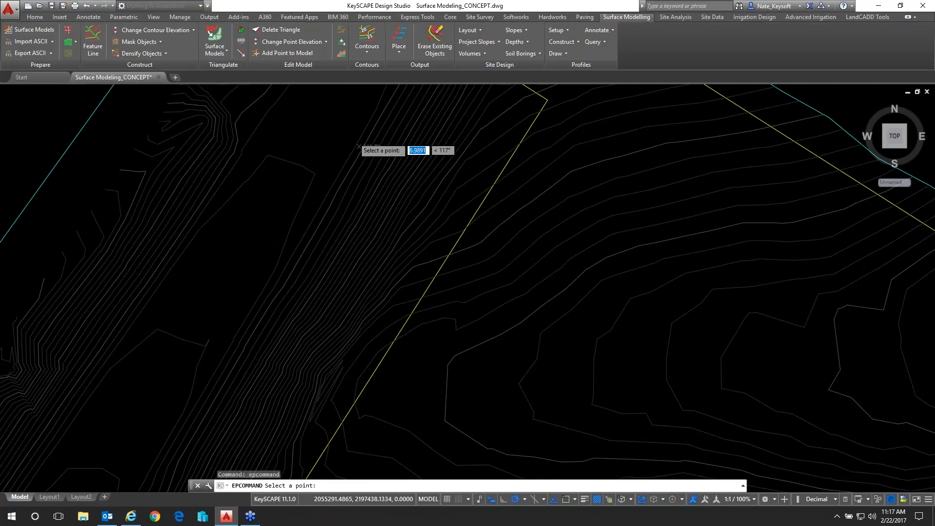
{"action": "scroll", "coordinate": [373, 141], "scroll_direction": "up", "scroll_amount": 4}
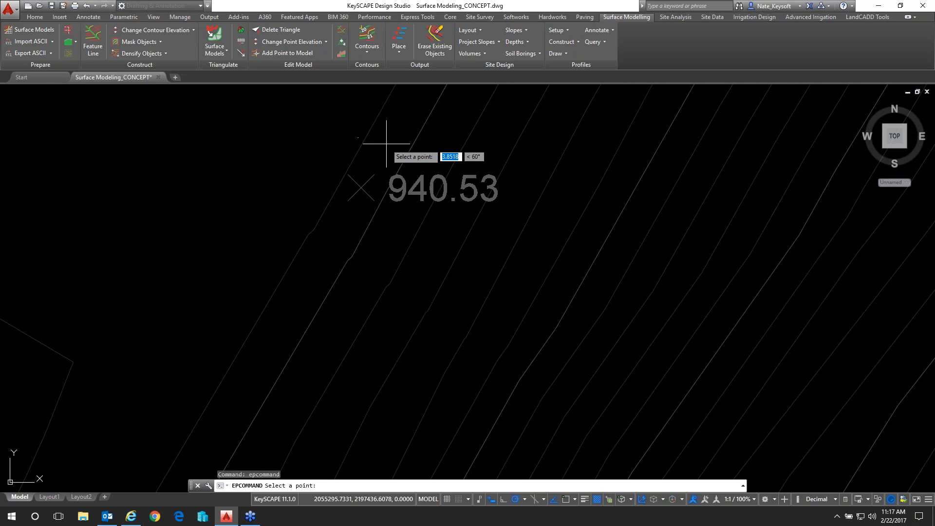
Place another spot elevation label farther southwest along the road embankment, outside the yellow property line below its notch
{"action": "scroll", "coordinate": [386, 143], "scroll_direction": "down", "scroll_amount": 10}
{"action": "middle_click_drag", "start_coordinate": [282, 328], "coordinate": [429, 132]}
{"action": "scroll", "coordinate": [347, 255], "scroll_direction": "up", "scroll_amount": 4}
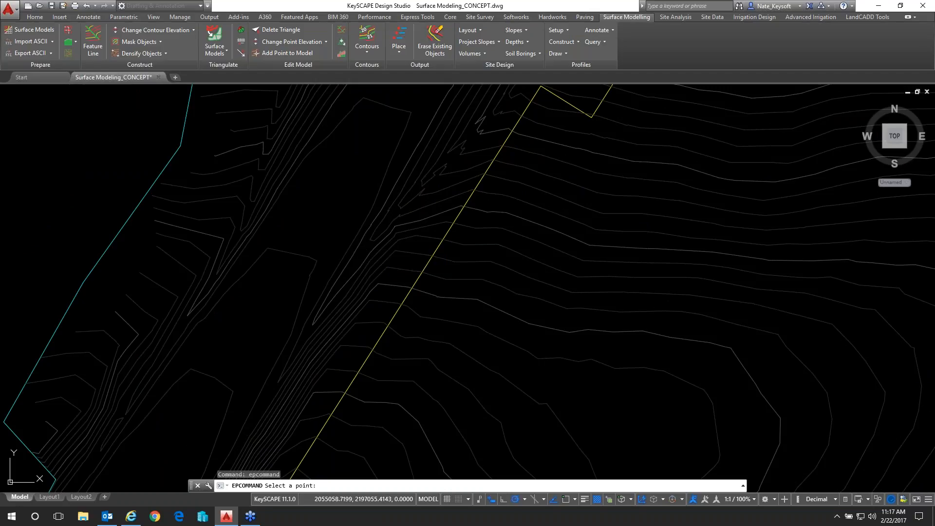
{"action": "scroll", "coordinate": [346, 259], "scroll_direction": "up", "scroll_amount": 4}
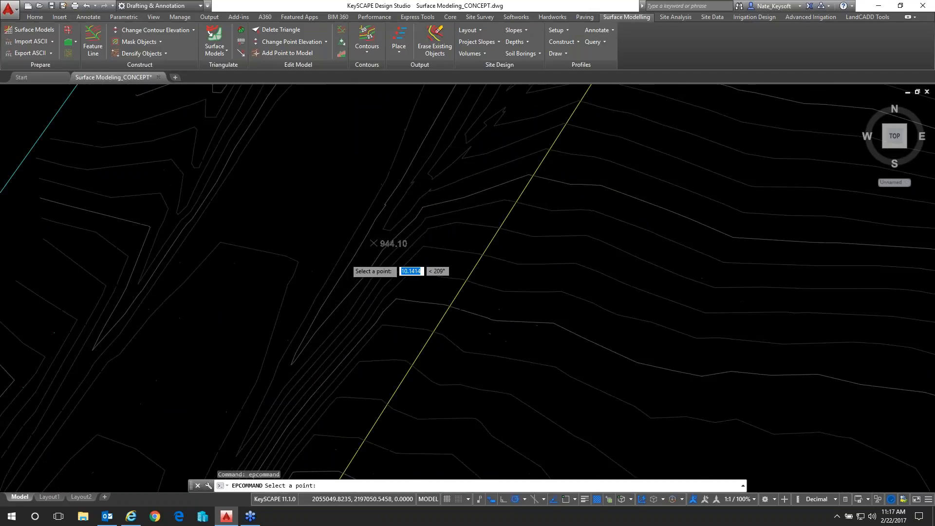
{"action": "scroll", "coordinate": [345, 258], "scroll_direction": "down", "scroll_amount": 5}
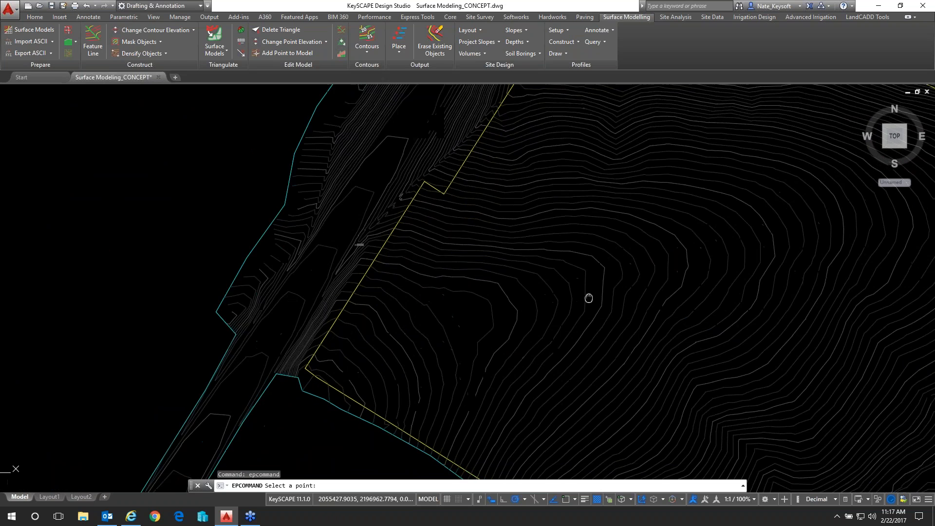
Place a spot elevation label on the valley floor inside the site, southwest of the drainage channel
{"action": "scroll", "coordinate": [278, 264], "scroll_direction": "up", "scroll_amount": 4}
{"action": "middle_click_drag", "start_coordinate": [472, 359], "coordinate": [428, 232]}
{"action": "left_click", "coordinate": [551, 293]}
{"action": "scroll", "coordinate": [593, 299], "scroll_direction": "up", "scroll_amount": 3}
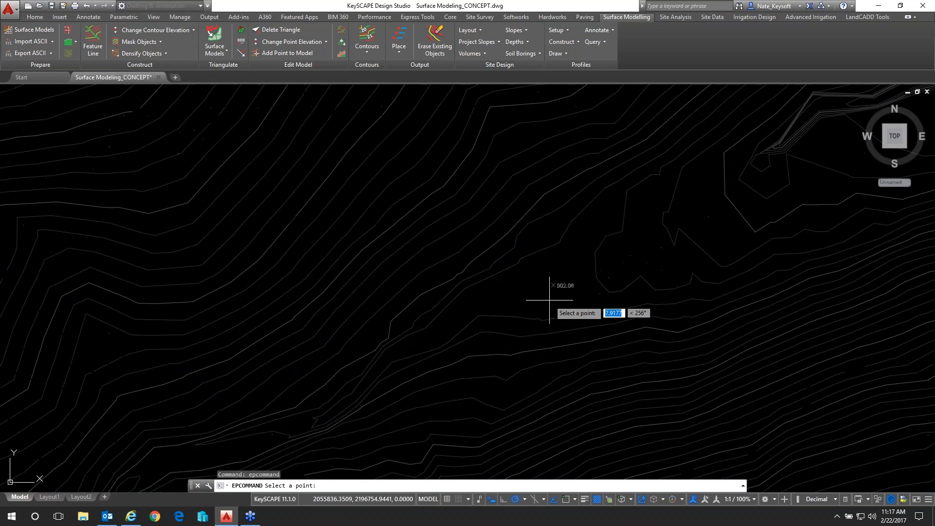
Place a spot elevation label in the narrow drainage channel close to where it meets the northeastern yellow property line
{"action": "scroll", "coordinate": [755, 213], "scroll_direction": "down", "scroll_amount": 6}
{"action": "middle_click_drag", "start_coordinate": [736, 219], "coordinate": [323, 351]}
{"action": "scroll", "coordinate": [666, 190], "scroll_direction": "up", "scroll_amount": 5}
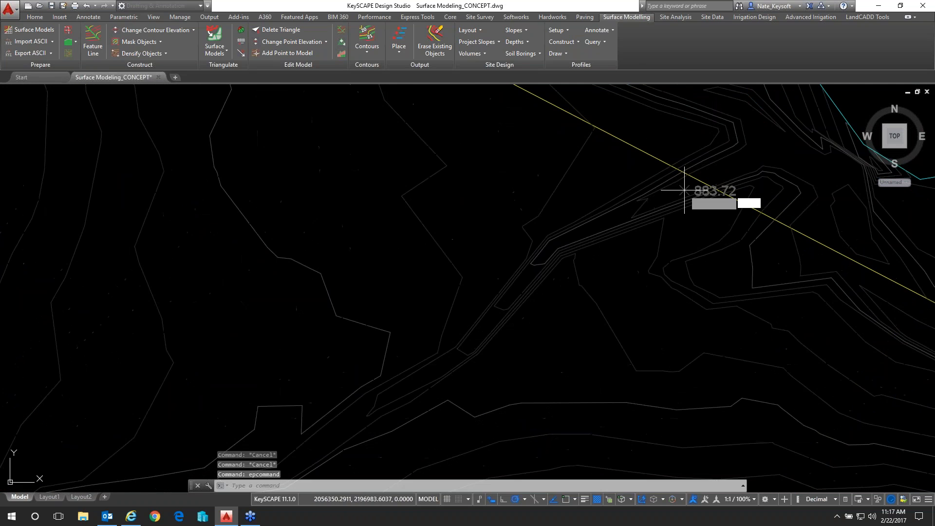
{"action": "scroll", "coordinate": [723, 185], "scroll_direction": "up", "scroll_amount": 4}
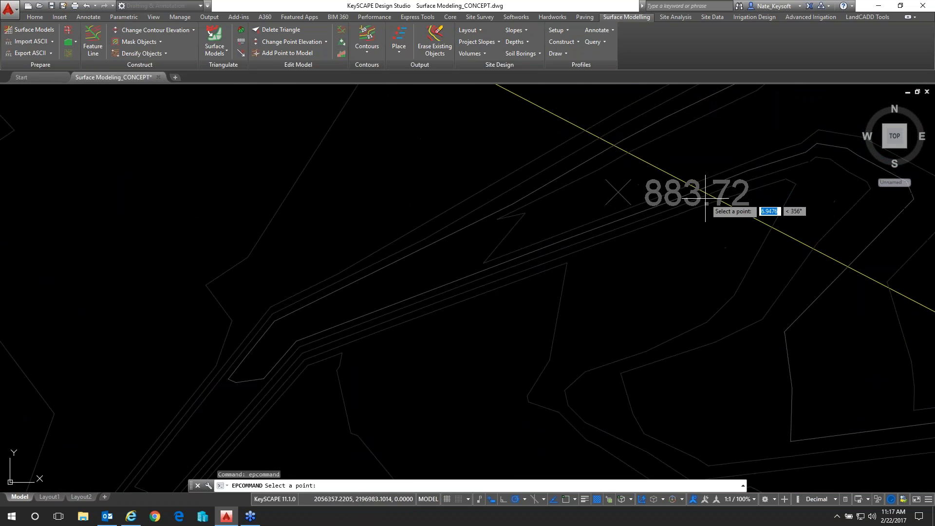
{"action": "scroll", "coordinate": [678, 165], "scroll_direction": "down", "scroll_amount": 5}
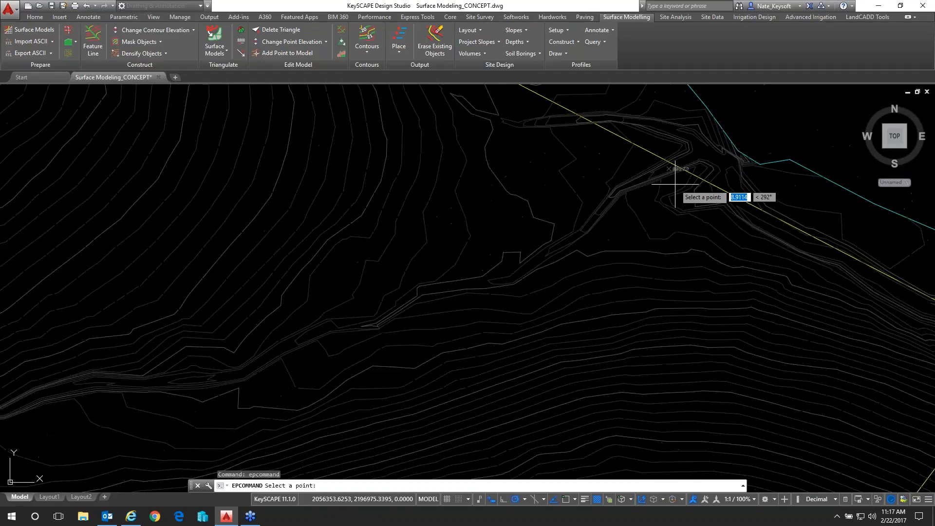
{"action": "scroll", "coordinate": [620, 232], "scroll_direction": "down", "scroll_amount": 2}
{"action": "middle_click_drag", "start_coordinate": [586, 223], "coordinate": [637, 292]}
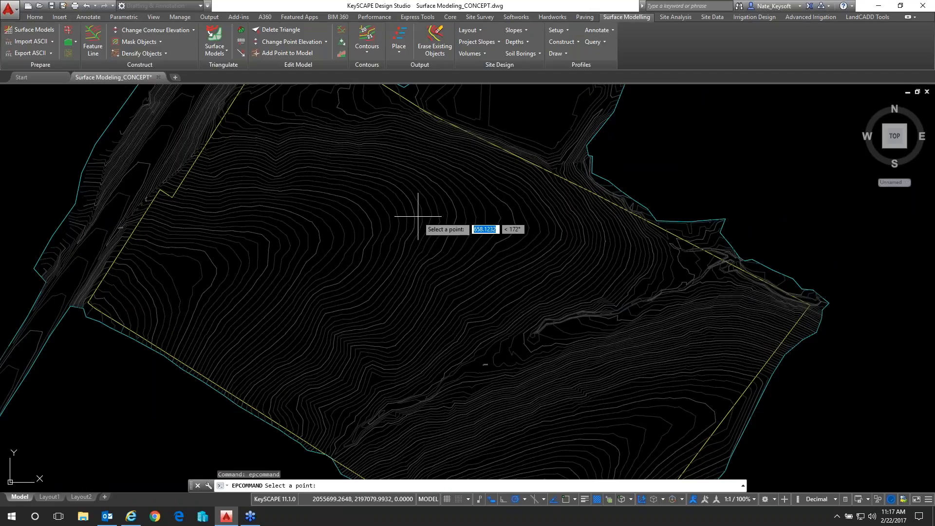
Finish placing spot elevation labels and leave the point-picking command
{"action": "middle_click_drag", "start_coordinate": [521, 129], "coordinate": [552, 149]}
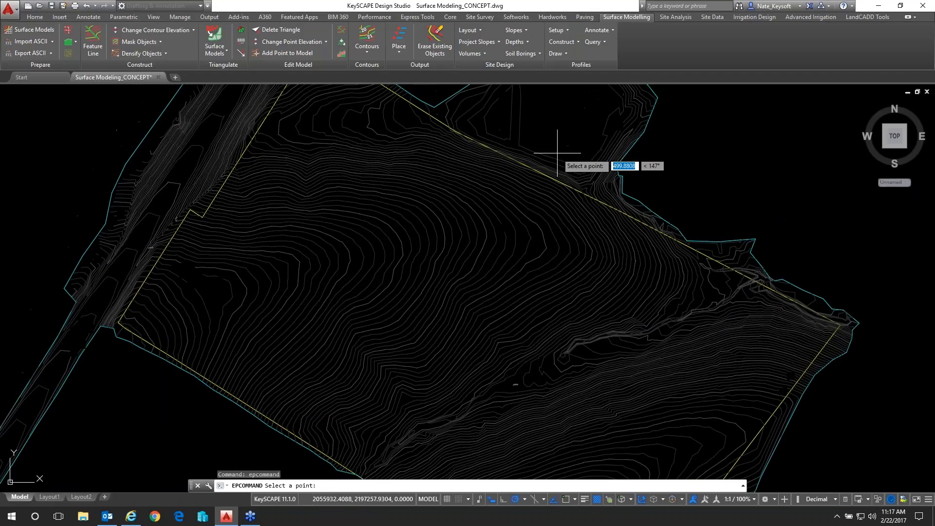
{"action": "key", "text": "Escape"}
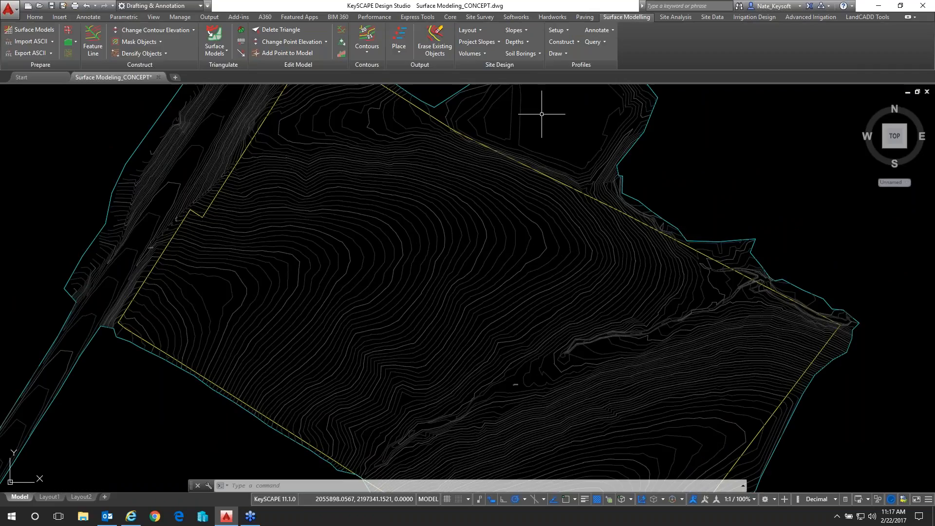
{"action": "middle_click_drag", "start_coordinate": [546, 112], "coordinate": [575, 125]}
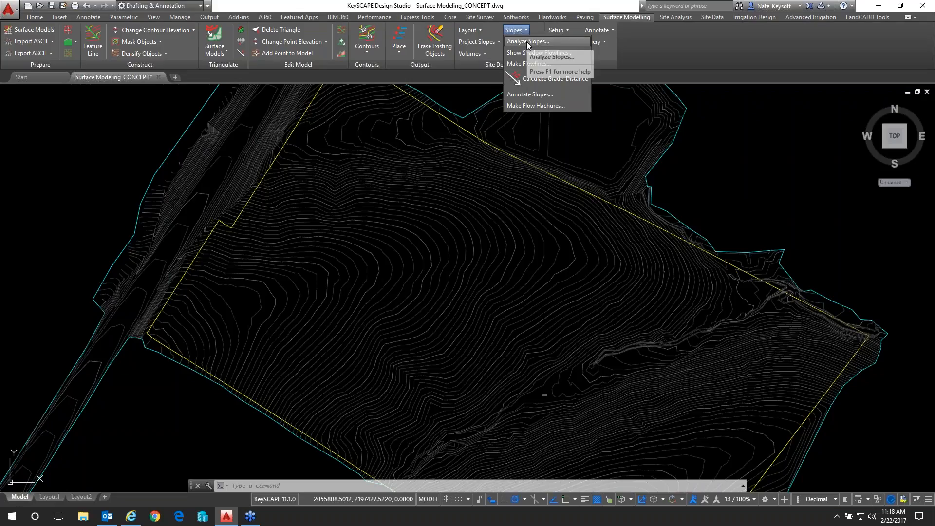
Try to run the Slope surface analysis from the Site Analysis tools
{"action": "left_click", "coordinate": [679, 41]}
{"action": "left_click", "coordinate": [676, 17]}
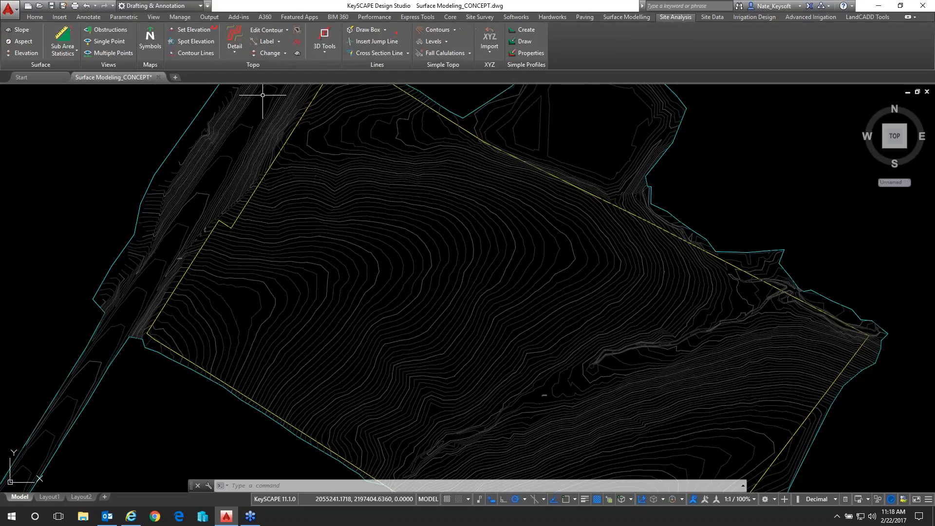
{"action": "left_click", "coordinate": [24, 31]}
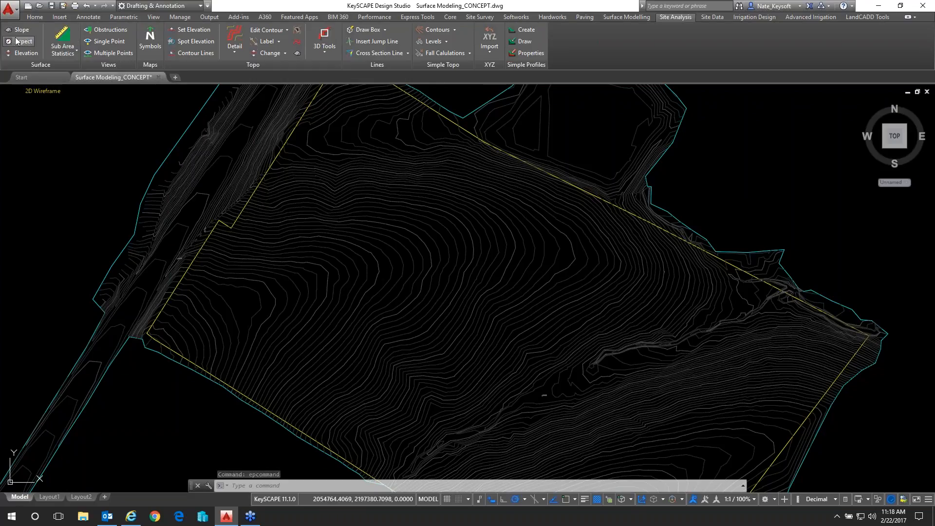
{"action": "left_click", "coordinate": [23, 31]}
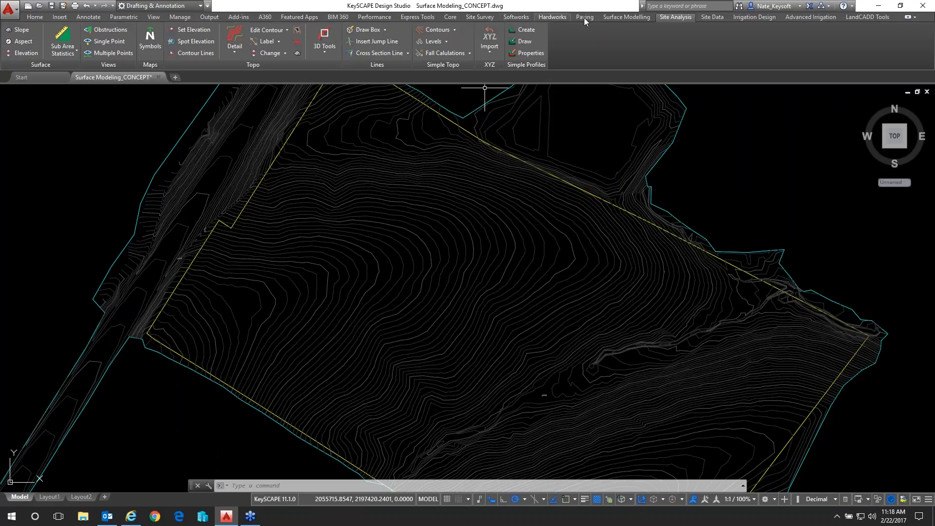
{"action": "left_click", "coordinate": [614, 17]}
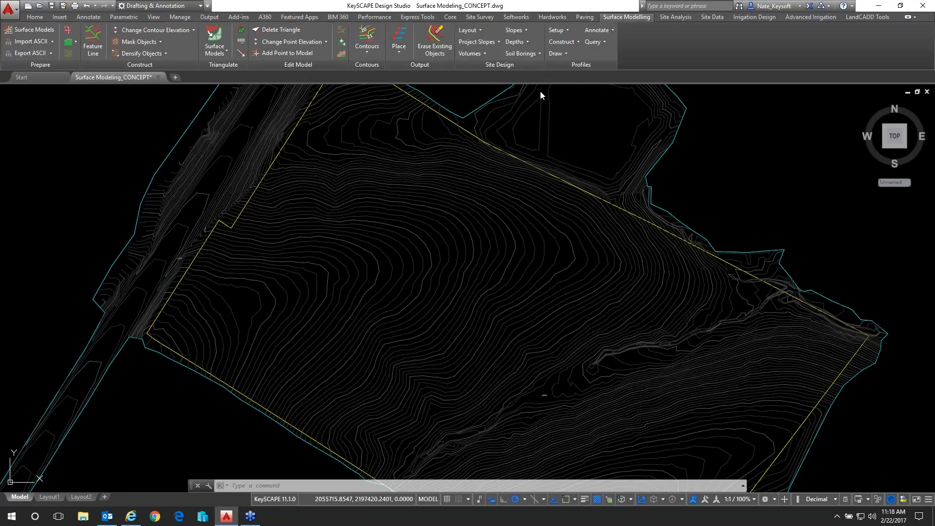
Try to start the Analyze Slopes command from the surface modelling tools
{"action": "left_click", "coordinate": [522, 33]}
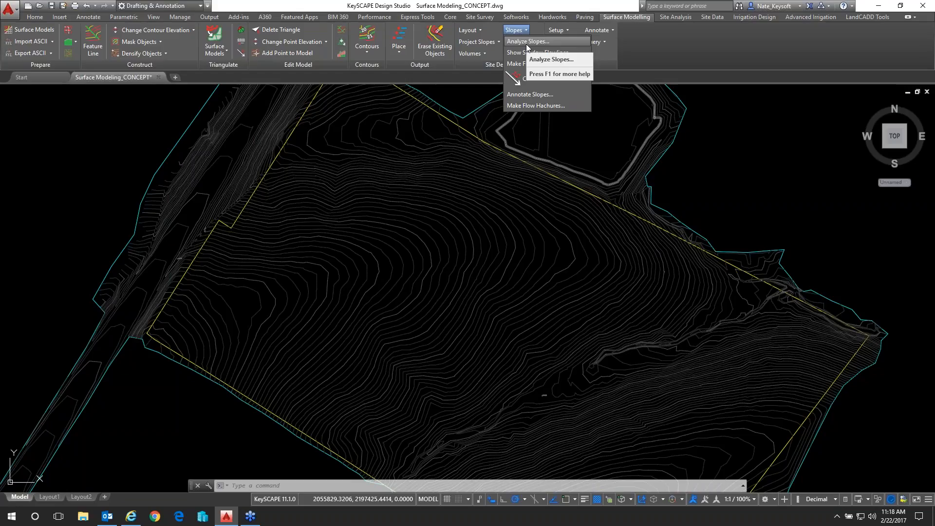
{"action": "left_click", "coordinate": [519, 32]}
{"action": "left_click", "coordinate": [525, 42]}
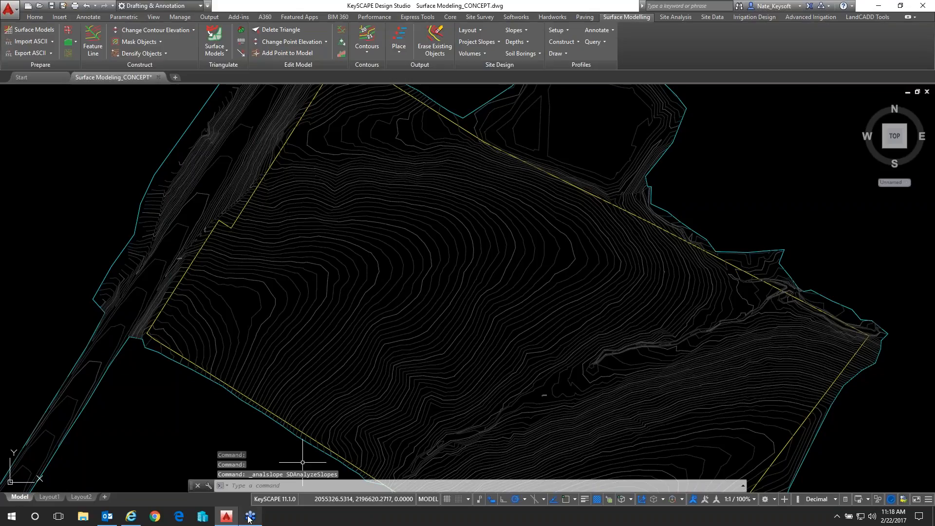
Close the leftover Place Spot Elevation Labels dialog hidden behind the drawing window and maximize the drawing window
{"action": "left_click", "coordinate": [233, 514]}
{"action": "left_click", "coordinate": [543, 275]}
{"action": "left_click", "coordinate": [541, 324]}
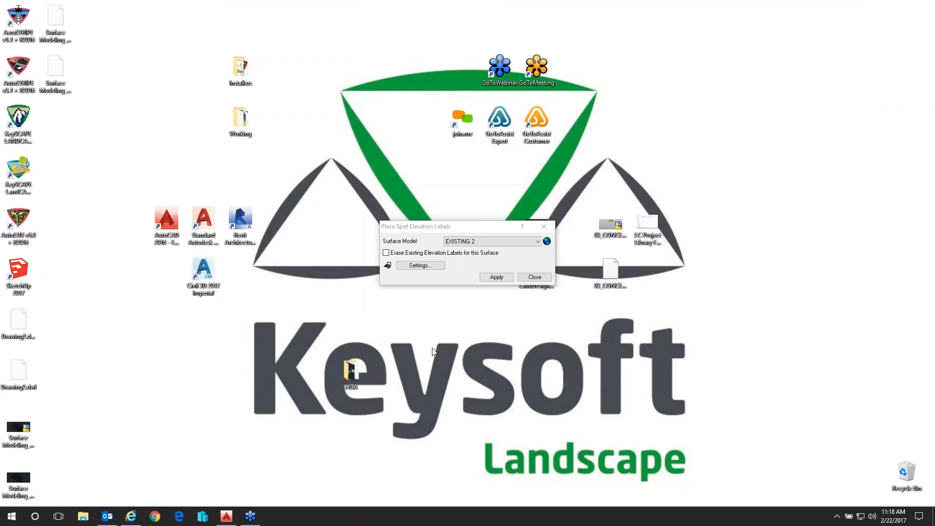
{"action": "left_click", "coordinate": [535, 277]}
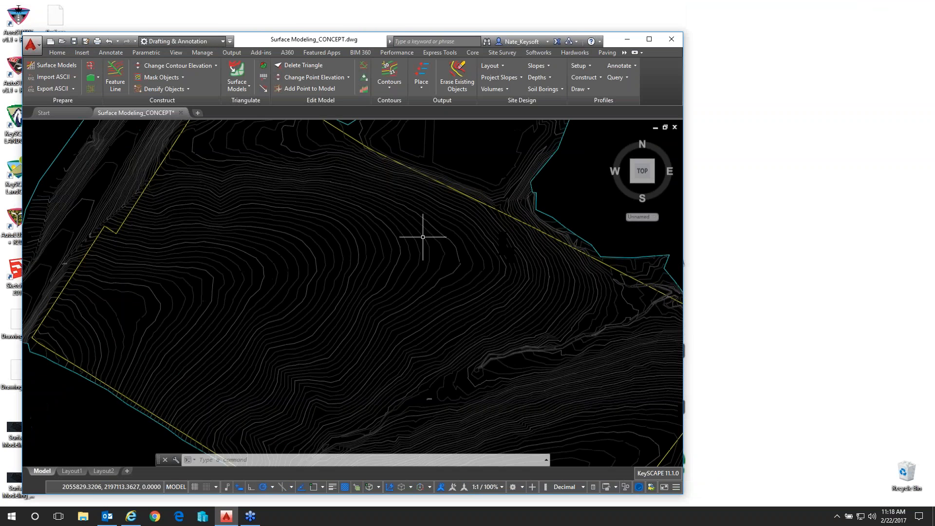
{"action": "left_click", "coordinate": [649, 39]}
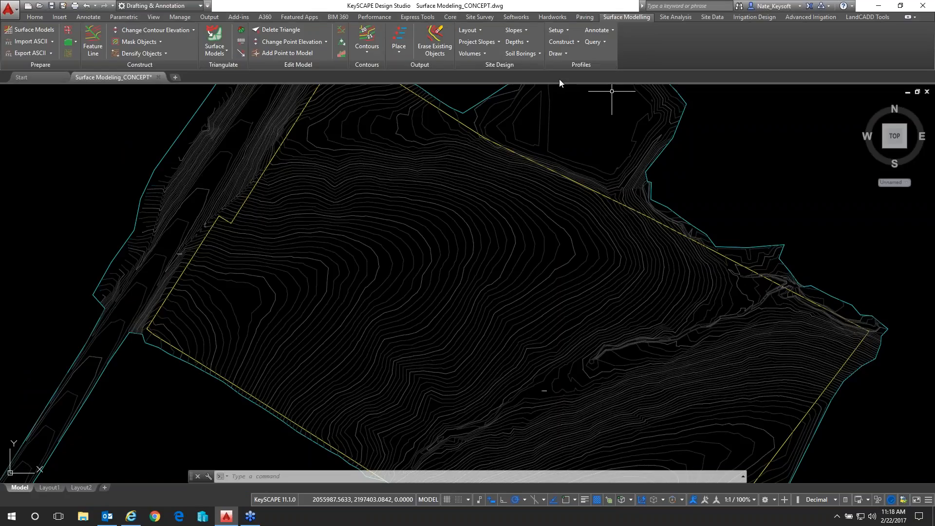
Start Analyze Slopes for the EXISTING 2 surface with a user-defined boundary and slopes displayed by % Slope
{"action": "left_click", "coordinate": [515, 31]}
{"action": "left_click", "coordinate": [521, 42]}
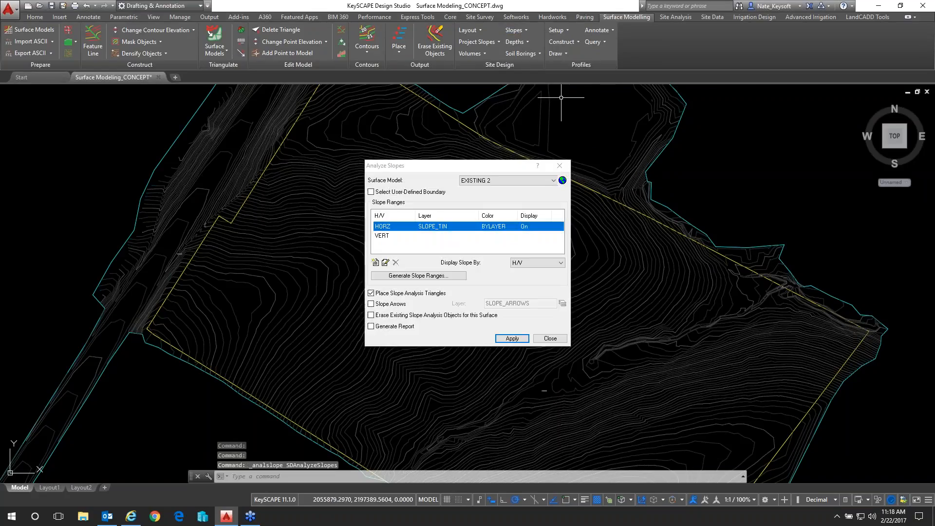
{"action": "left_click", "coordinate": [548, 180]}
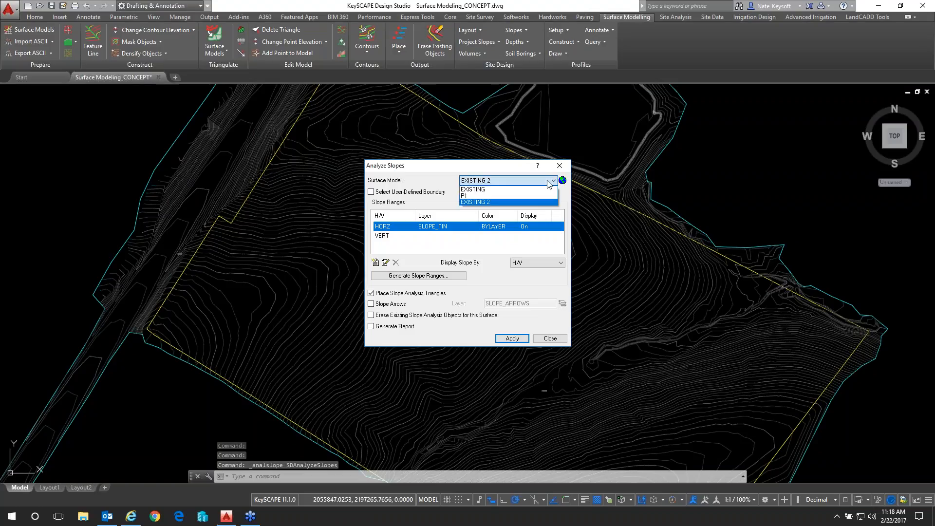
{"action": "left_click", "coordinate": [547, 180]}
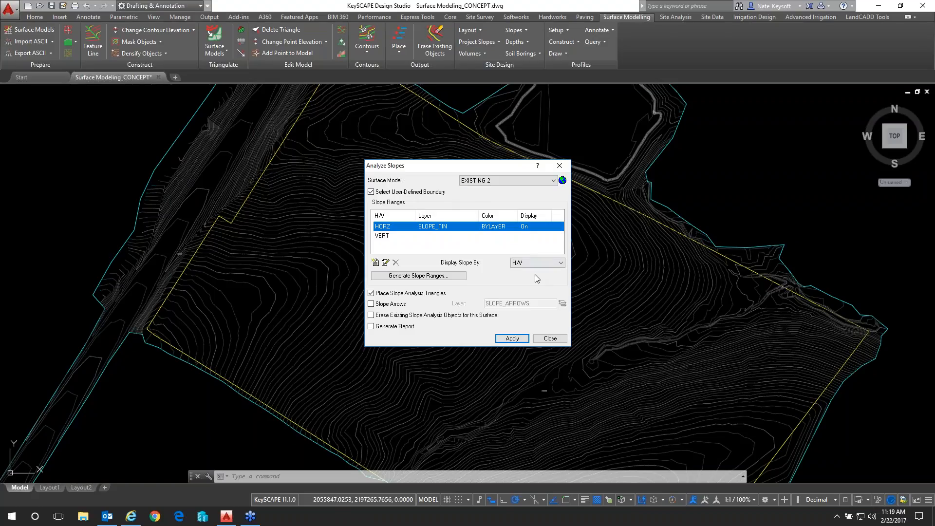
{"action": "left_click", "coordinate": [546, 266]}
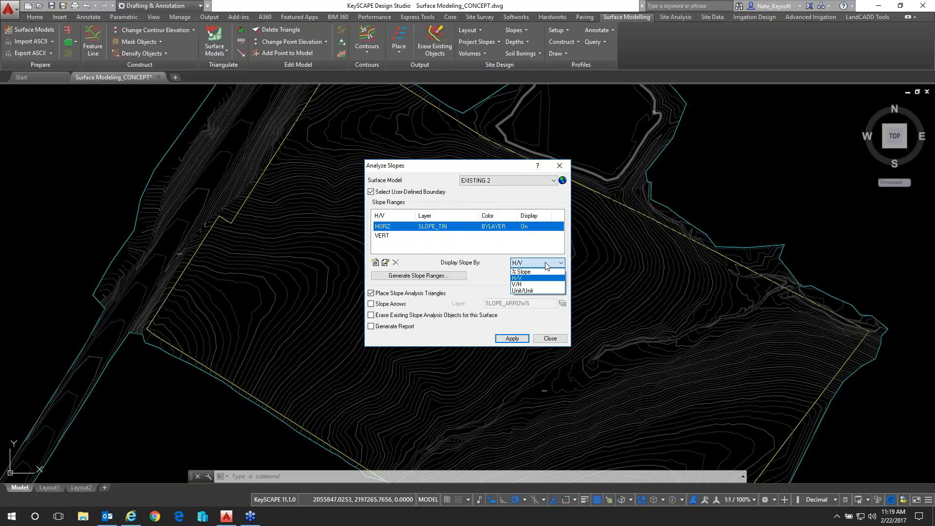
{"action": "left_click", "coordinate": [530, 272]}
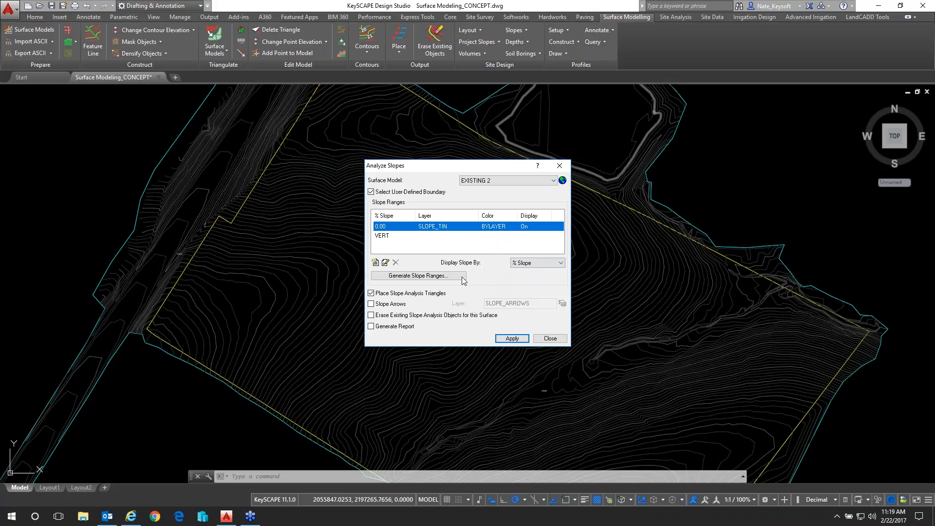
Try to generate 5 slope ranges in % Slope with a minimum slope of 100 and a maximum of 0
{"action": "left_click", "coordinate": [440, 276]}
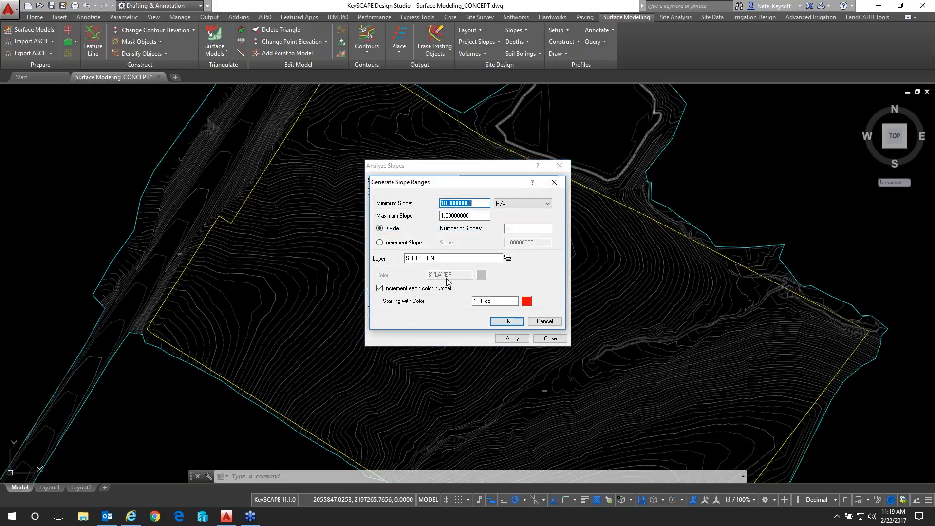
{"action": "left_click", "coordinate": [519, 201]}
{"action": "left_click", "coordinate": [518, 214]}
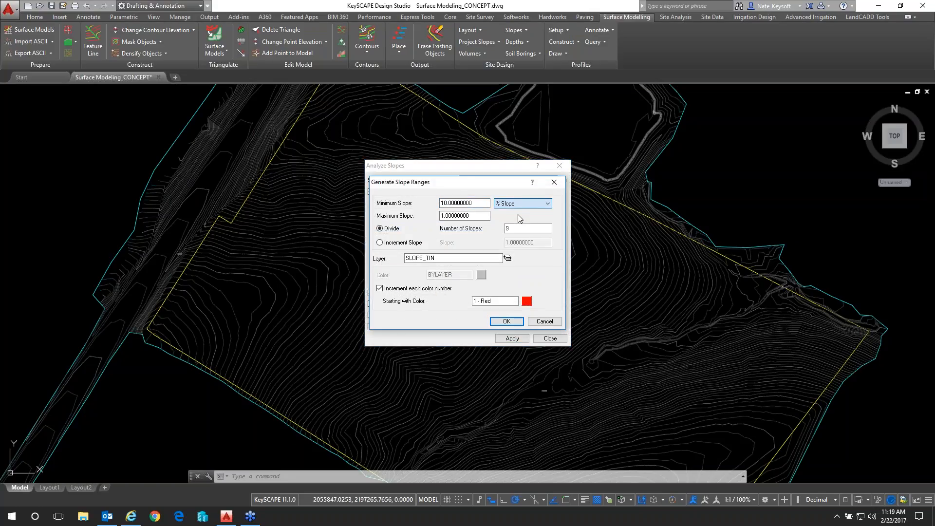
{"action": "left_click_drag", "start_coordinate": [475, 203], "coordinate": [428, 208]}
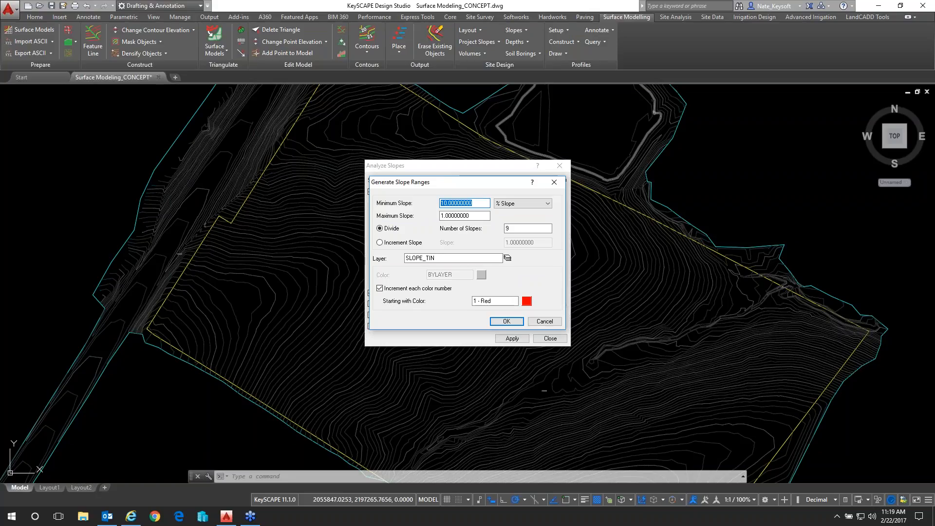
{"action": "type", "text": "100"}
{"action": "key", "text": "Tab"}
{"action": "type", "text": "0"}
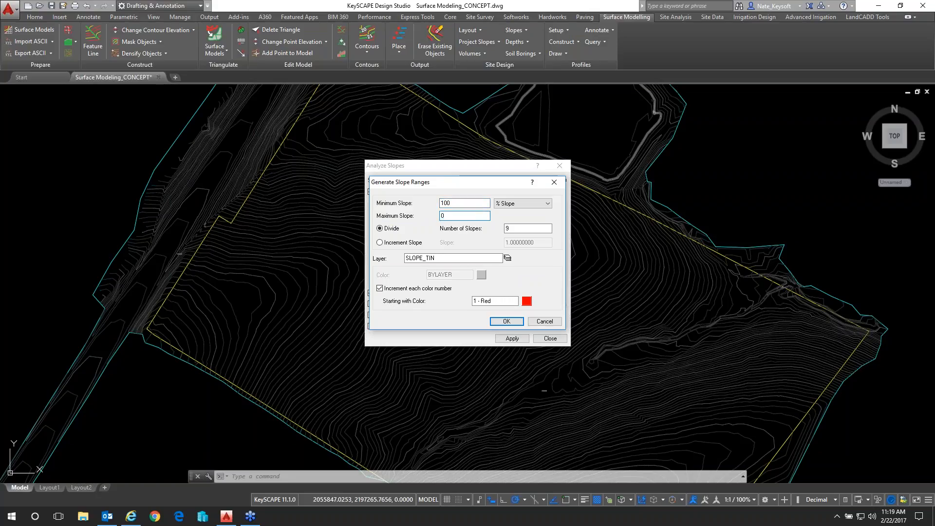
{"action": "key", "text": "Tab"}
{"action": "left_click", "coordinate": [515, 323]}
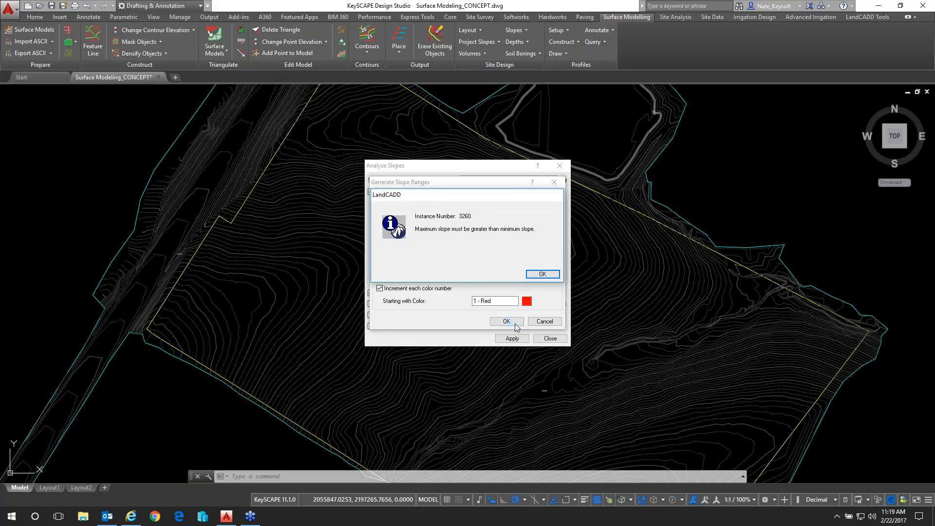
{"action": "left_click", "coordinate": [537, 273]}
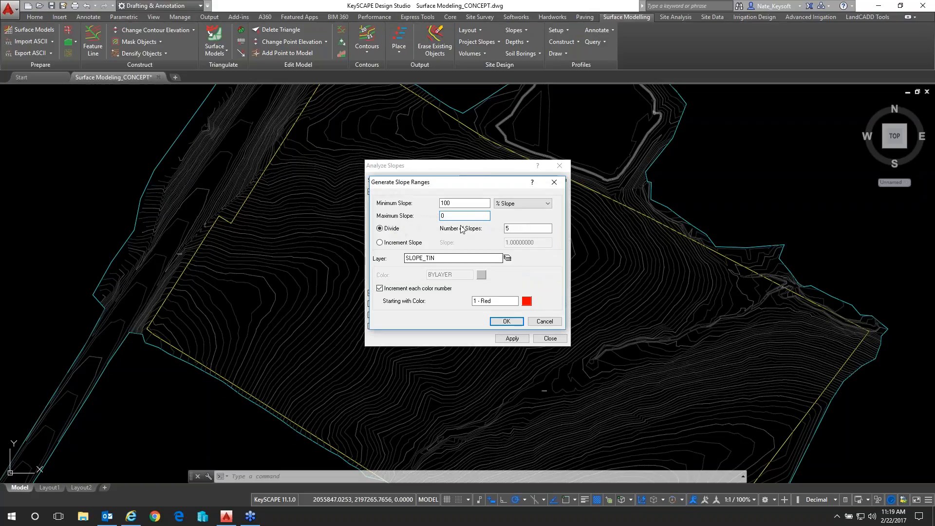
Correct the minimum slope to 0 and the maximum slope to 100, and generate the slope ranges
{"action": "key", "text": "shift+Tab"}
{"action": "type", "text": "0"}
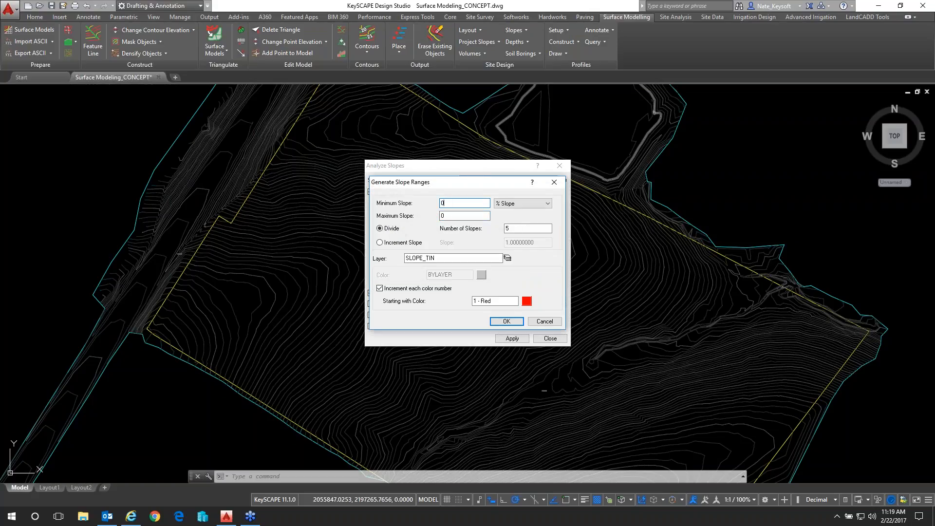
{"action": "key", "text": "Tab"}
{"action": "type", "text": "100"}
{"action": "left_click", "coordinate": [506, 320]}
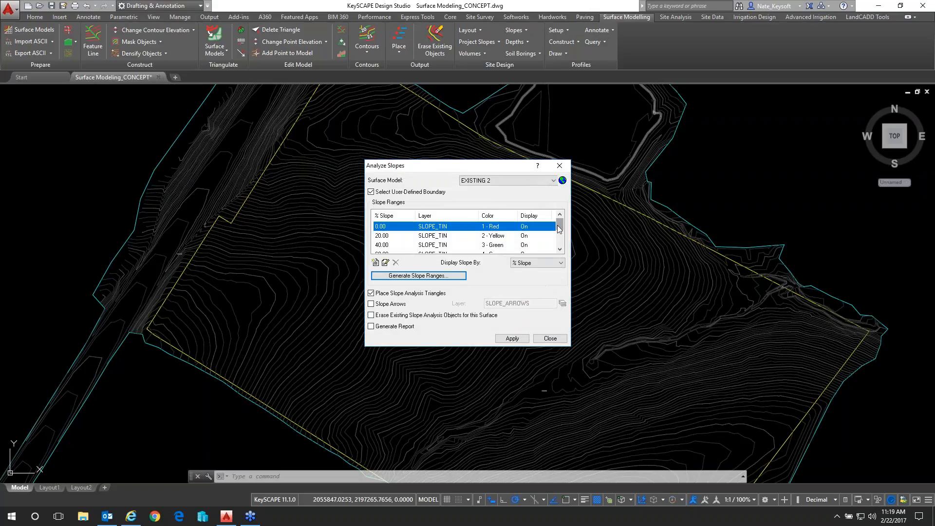
Try to change the 100% slope range to 20% with the color 1 - Red
{"action": "left_click_drag", "start_coordinate": [558, 226], "coordinate": [561, 240]}
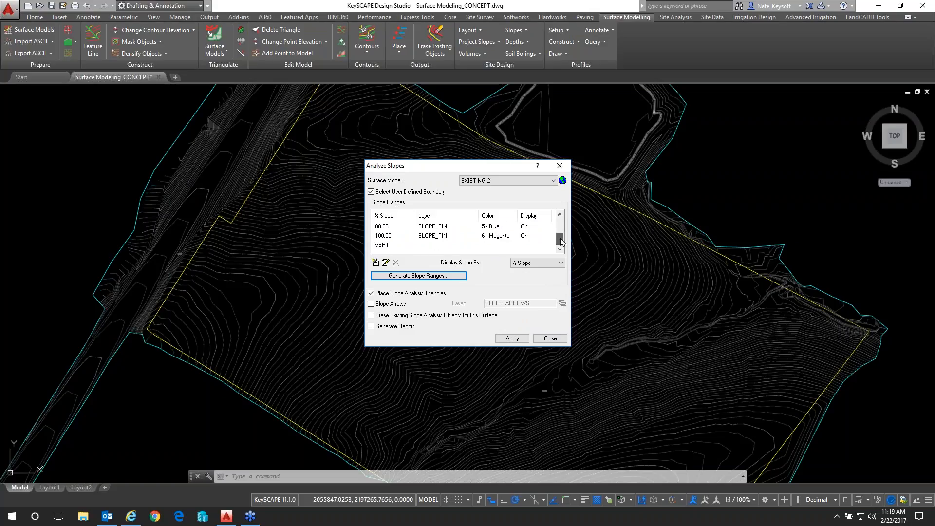
{"action": "double_click", "coordinate": [384, 237]}
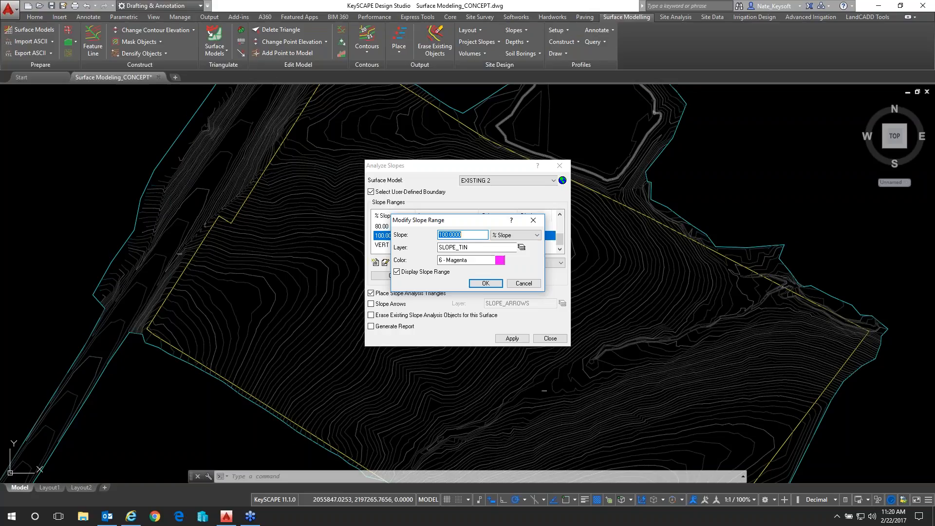
{"action": "type", "text": "20"}
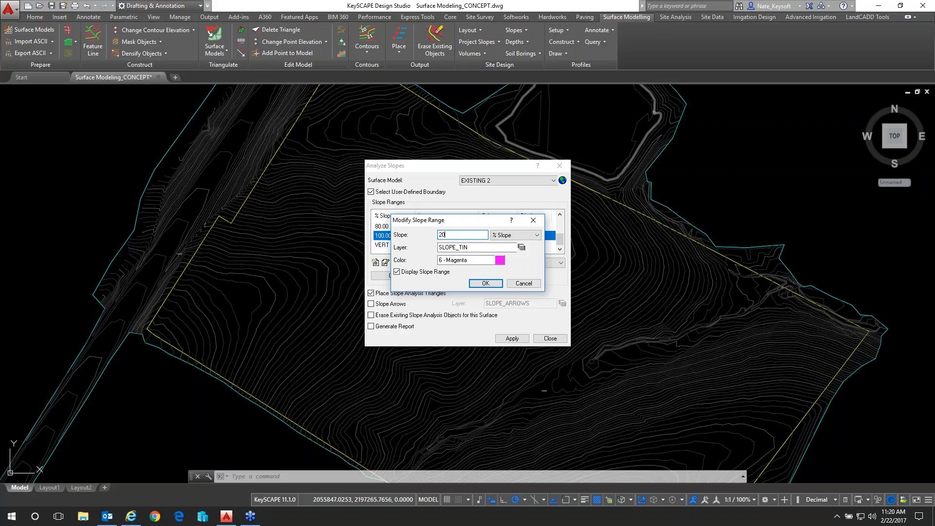
{"action": "left_click", "coordinate": [502, 261]}
{"action": "left_click", "coordinate": [509, 259]}
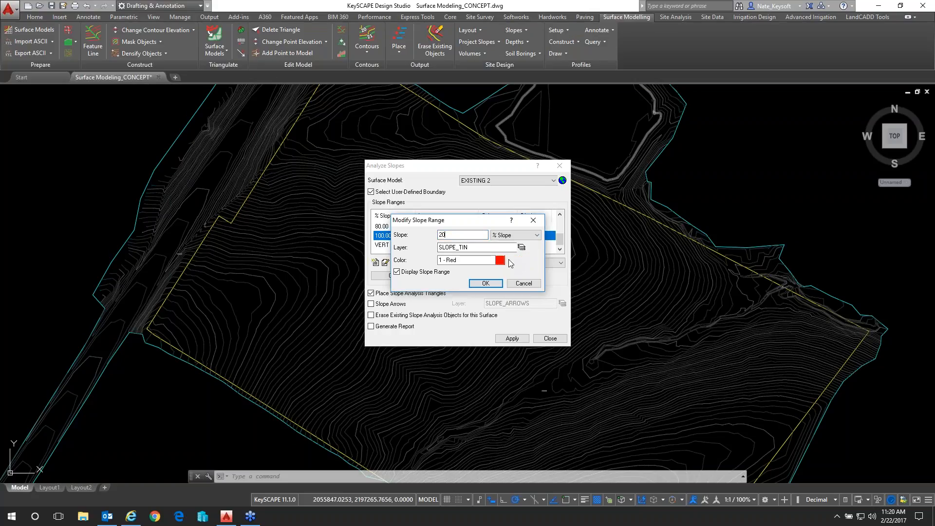
{"action": "left_click", "coordinate": [487, 284]}
{"action": "left_click", "coordinate": [564, 312]}
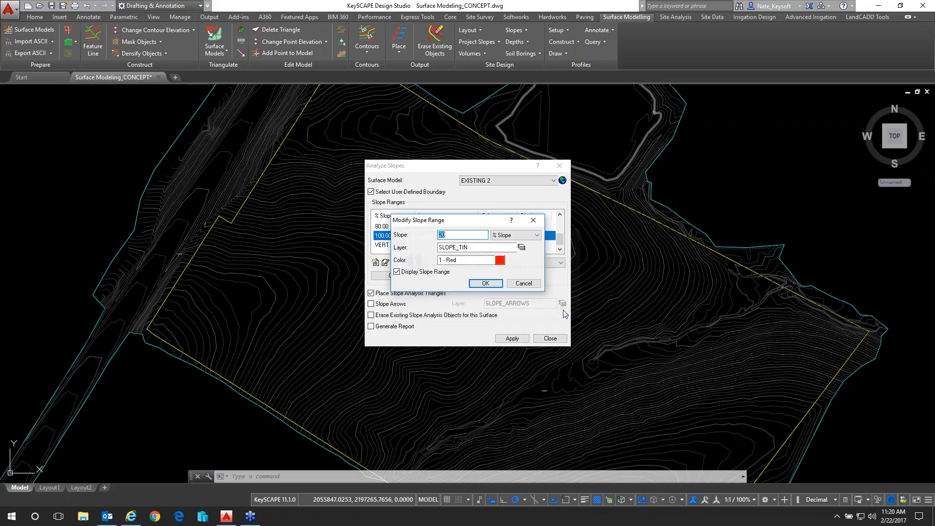
{"action": "left_click", "coordinate": [525, 284]}
Change the color of the 0% slope range to 3 - Green
{"action": "scroll", "coordinate": [560, 235], "scroll_direction": "down", "scroll_amount": 2}
{"action": "scroll", "coordinate": [561, 232], "scroll_direction": "up", "scroll_amount": 2}
{"action": "left_click", "coordinate": [426, 227]}
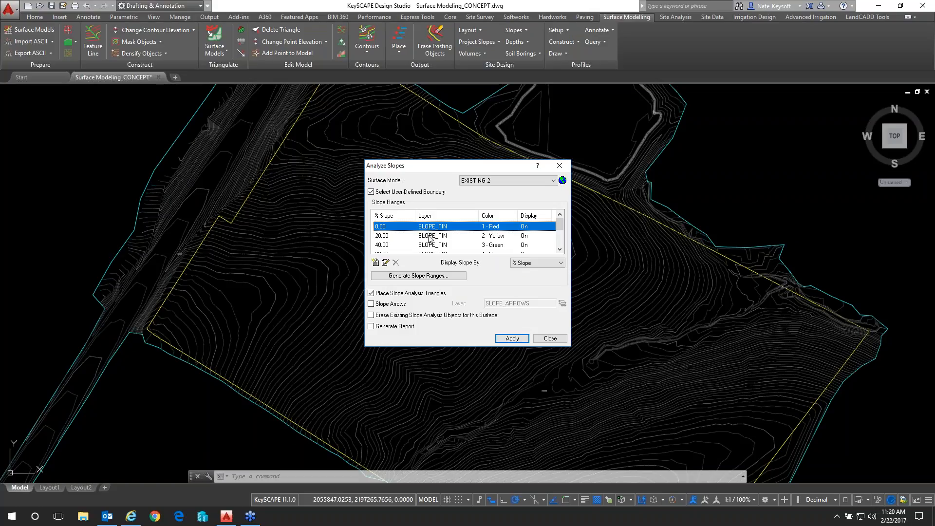
{"action": "double_click", "coordinate": [431, 229]}
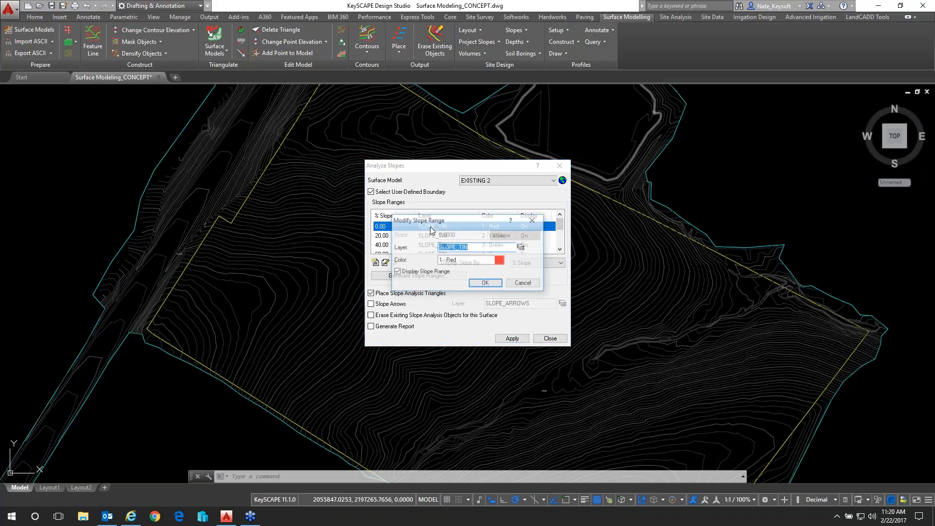
{"action": "left_click", "coordinate": [503, 263]}
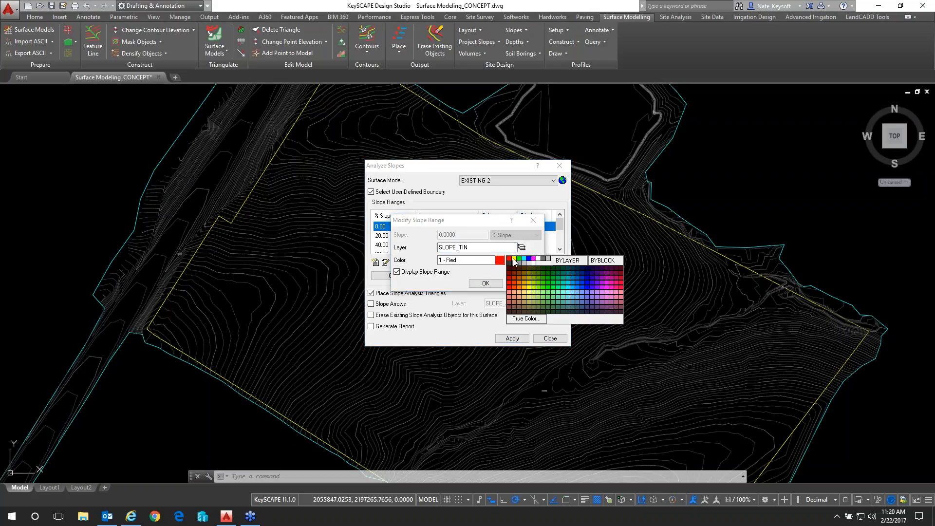
{"action": "left_click", "coordinate": [519, 259]}
{"action": "left_click", "coordinate": [491, 285]}
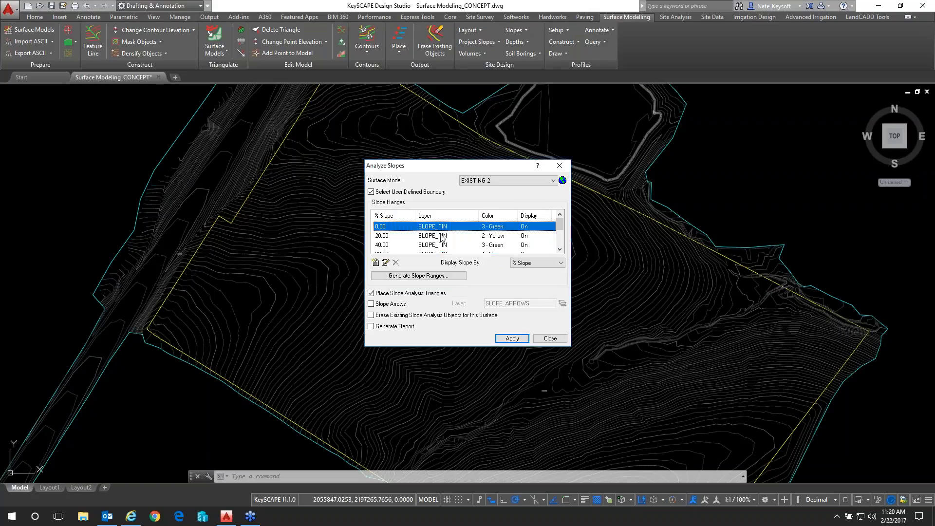
Change the 20% slope range to 5% with the color 3 - Green
{"action": "double_click", "coordinate": [453, 236]}
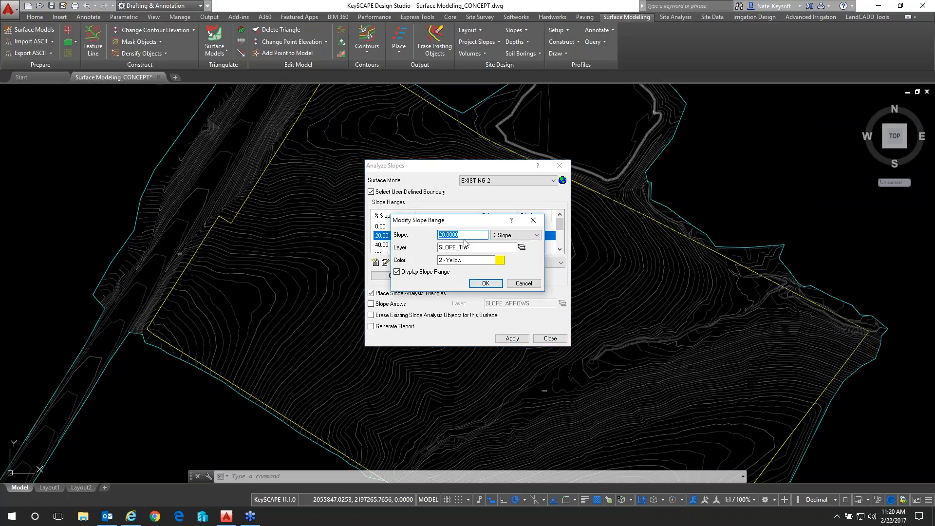
{"action": "type", "text": "5"}
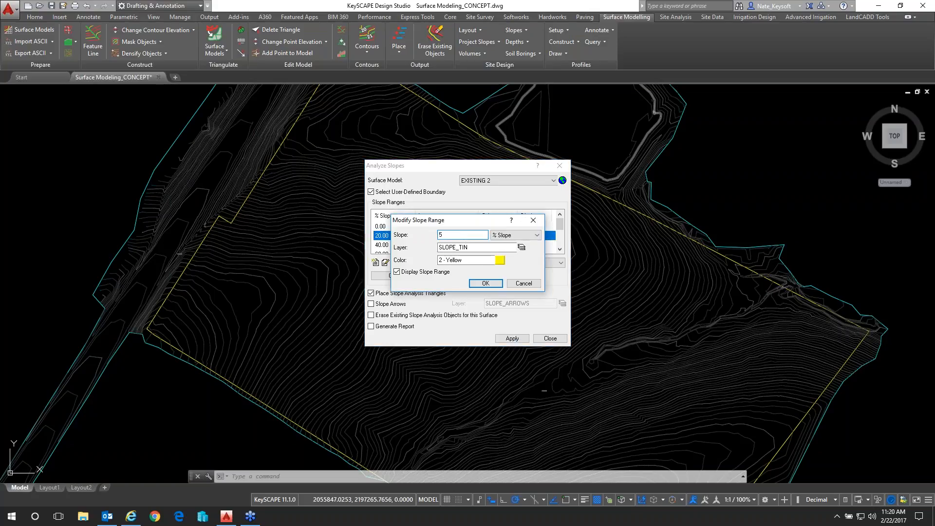
{"action": "left_click", "coordinate": [500, 260]}
{"action": "left_click", "coordinate": [520, 261]}
{"action": "left_click", "coordinate": [486, 283]}
Change the 40% slope range to 12% with the color 2 - Yellow
{"action": "left_click_drag", "start_coordinate": [561, 225], "coordinate": [560, 229]}
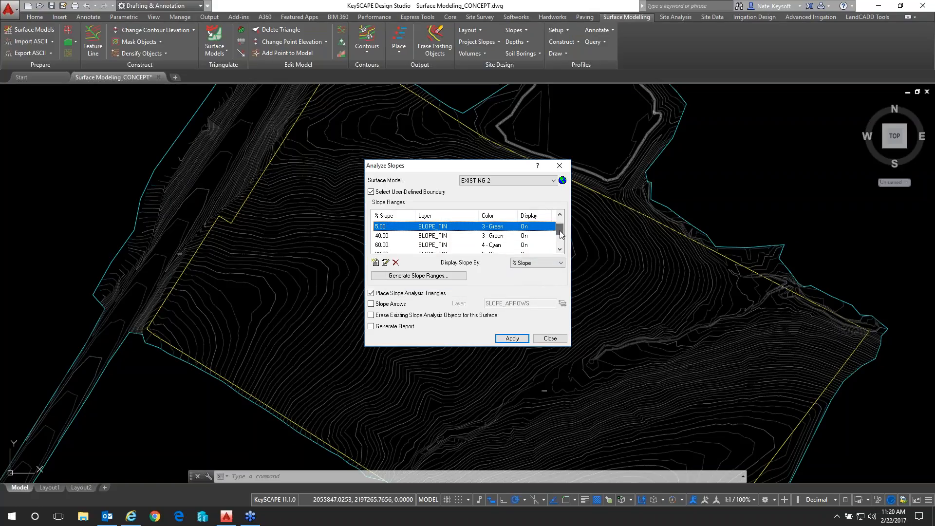
{"action": "double_click", "coordinate": [382, 236]}
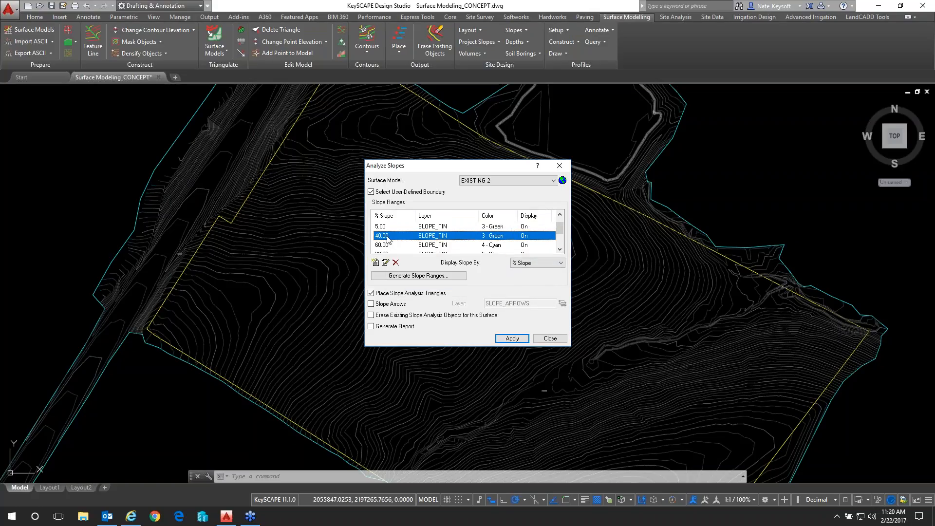
{"action": "type", "text": "12"}
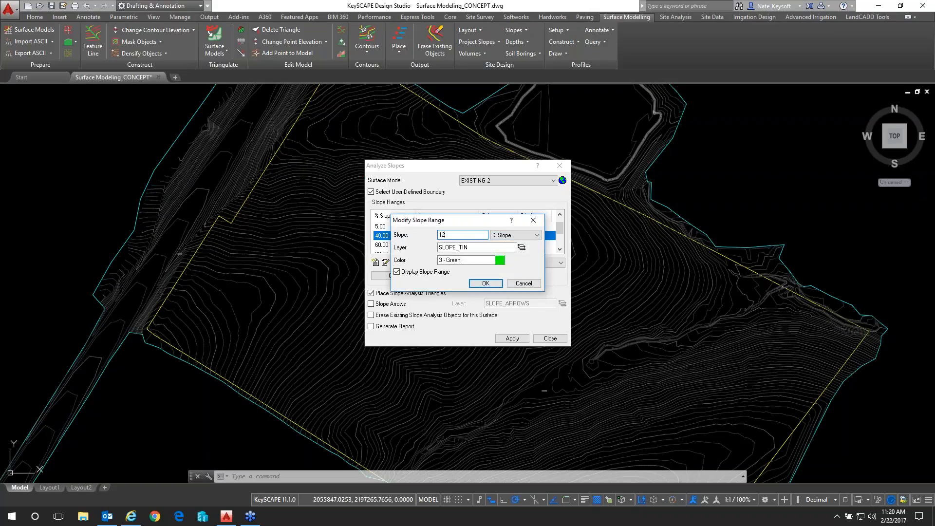
{"action": "left_click", "coordinate": [499, 261]}
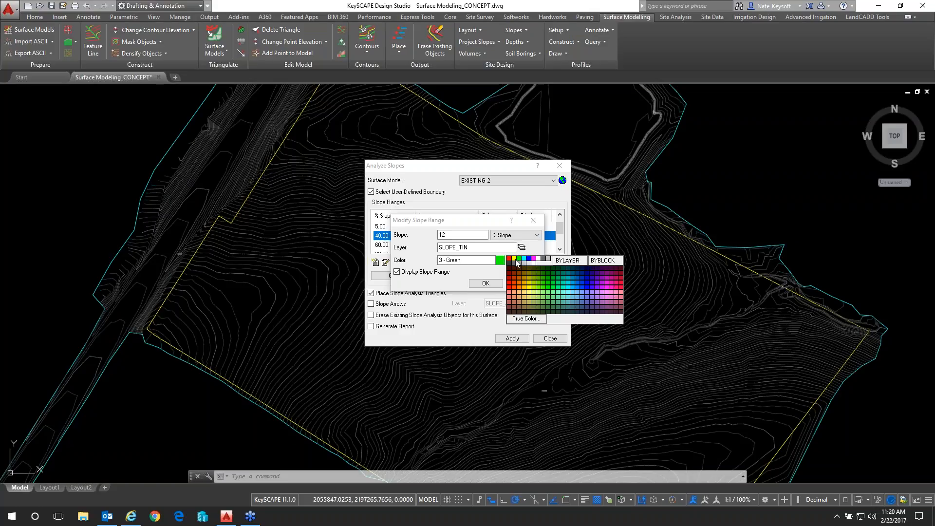
{"action": "left_click", "coordinate": [514, 258]}
{"action": "left_click", "coordinate": [498, 281]}
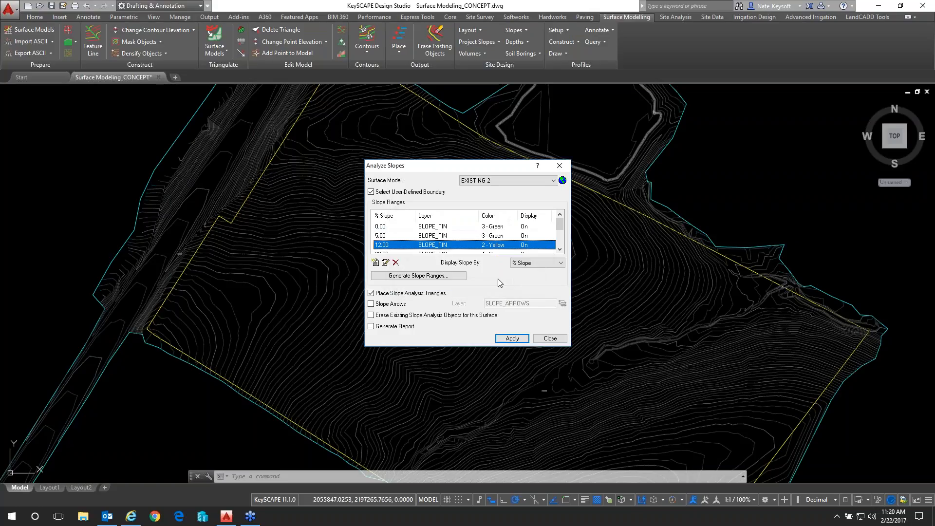
Change the 12% slope range to 10% with the color 60
{"action": "left_click_drag", "start_coordinate": [560, 228], "coordinate": [562, 232]}
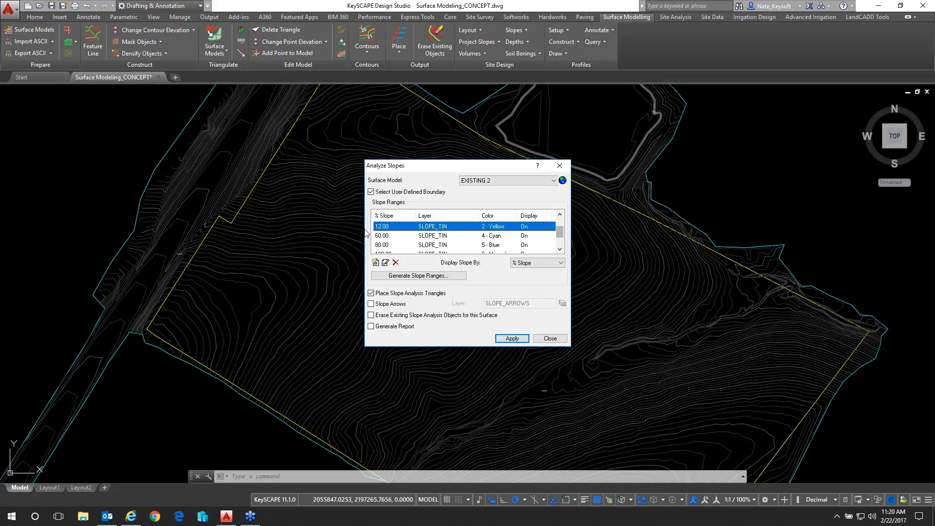
{"action": "left_click", "coordinate": [388, 237]}
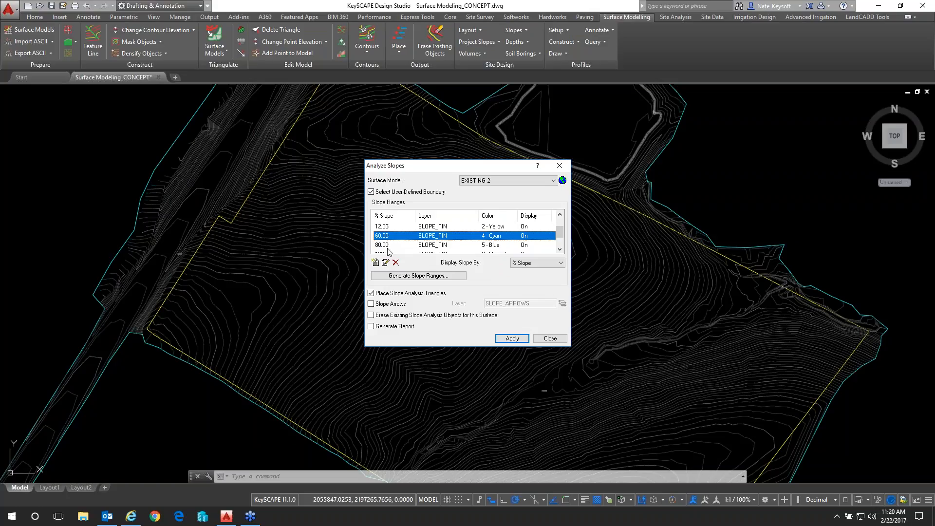
{"action": "left_click_drag", "start_coordinate": [560, 233], "coordinate": [560, 229]}
{"action": "left_click", "coordinate": [393, 237]}
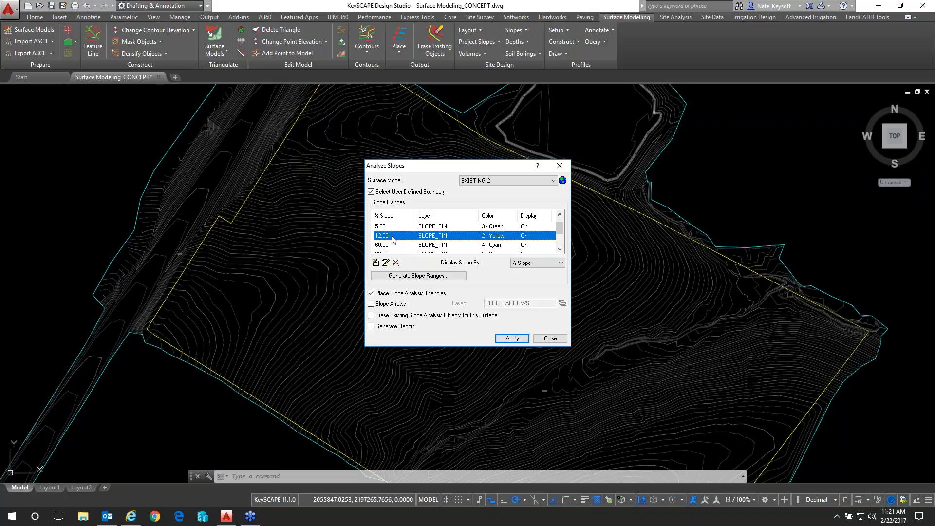
{"action": "double_click", "coordinate": [392, 237]}
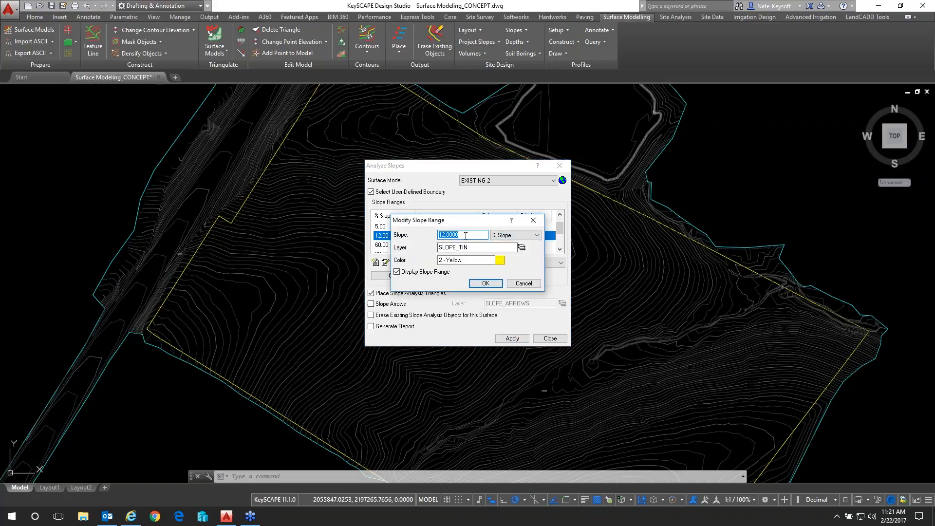
{"action": "type", "text": "10"}
{"action": "left_click", "coordinate": [500, 260]}
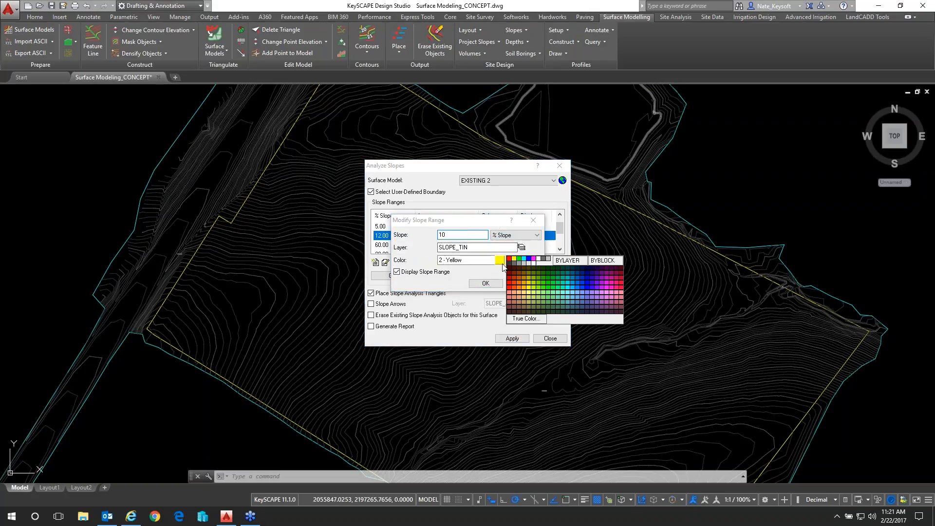
{"action": "left_click", "coordinate": [538, 291]}
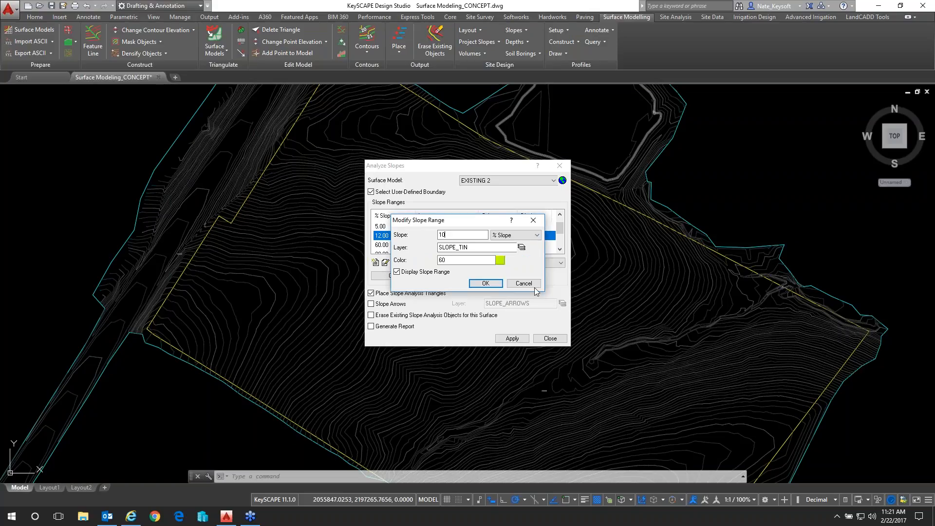
{"action": "left_click", "coordinate": [486, 283]}
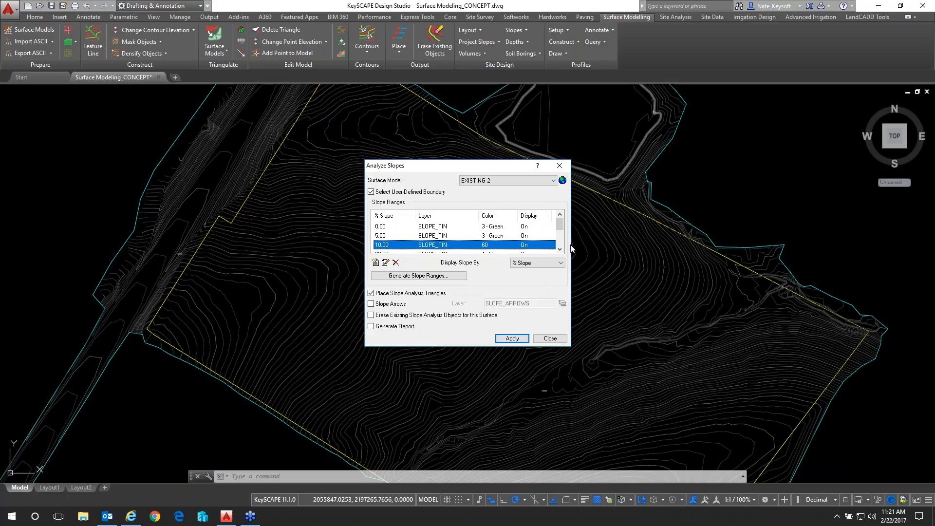
Change the 60% slope range to 15% with the color 50
{"action": "scroll", "coordinate": [394, 244], "scroll_direction": "down", "scroll_amount": 2}
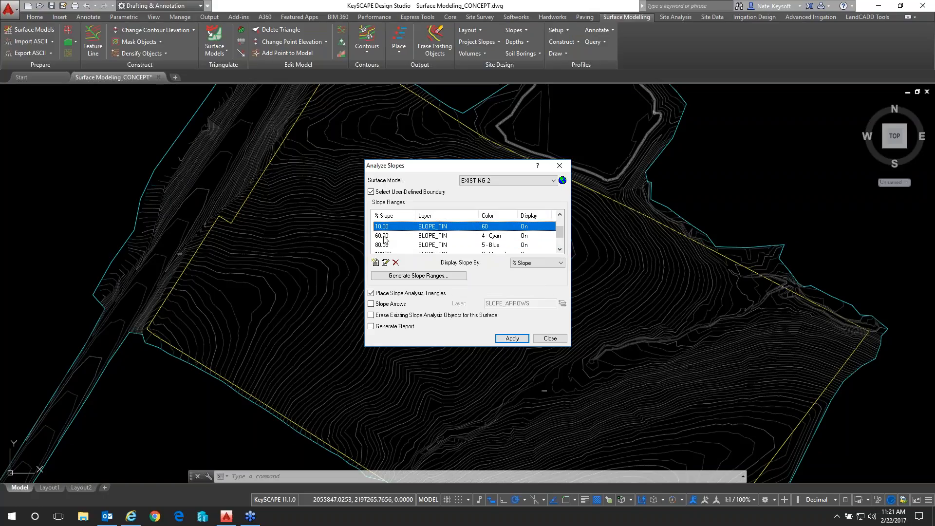
{"action": "double_click", "coordinate": [385, 236]}
{"action": "type", "text": "15"}
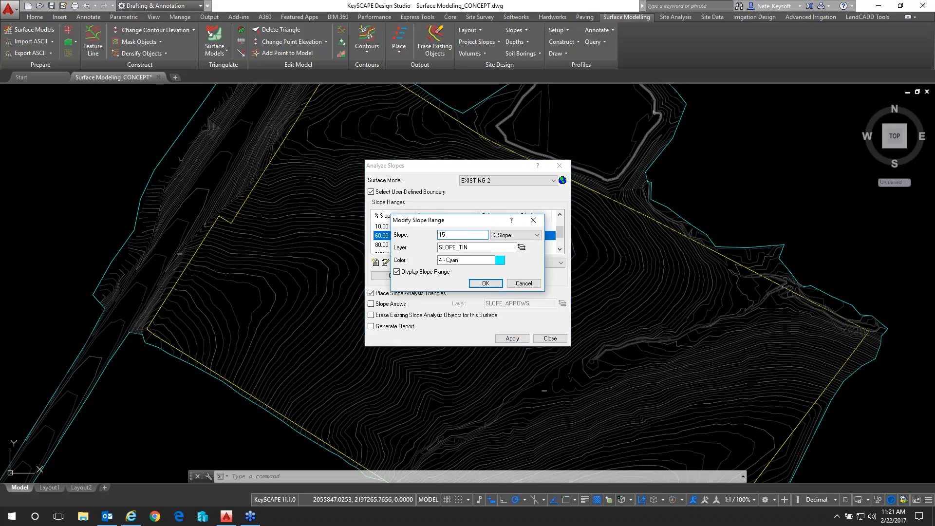
{"action": "left_click", "coordinate": [501, 263]}
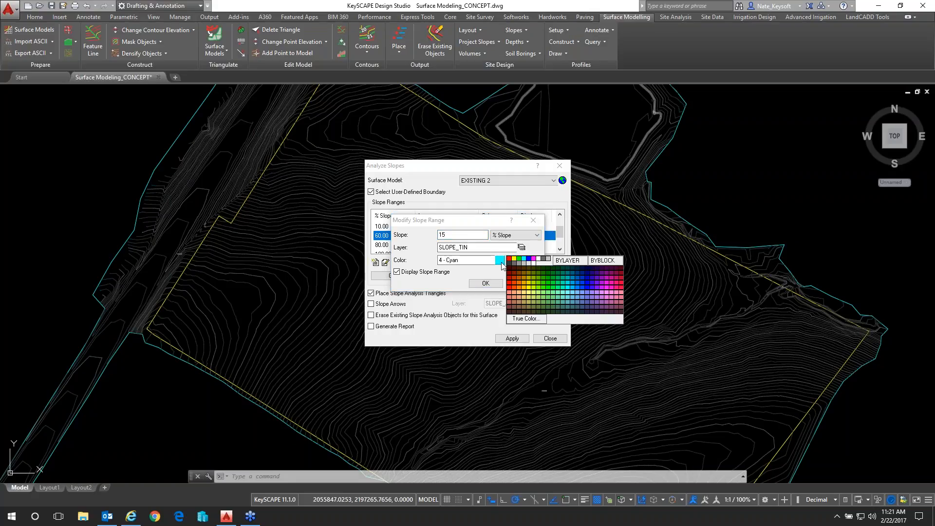
{"action": "left_click", "coordinate": [527, 288]}
{"action": "left_click", "coordinate": [486, 283]}
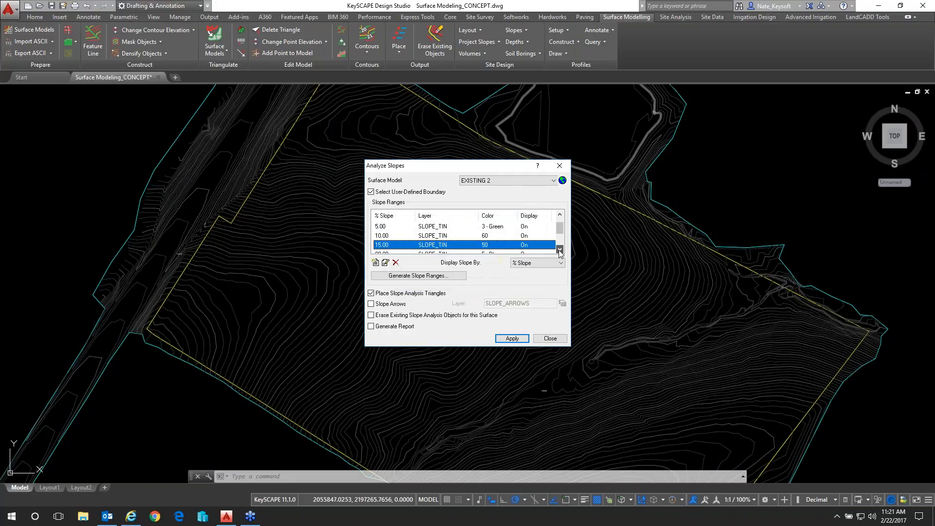
Change the 80% slope range to 20% with an orange color from the palette
{"action": "double_click", "coordinate": [382, 236]}
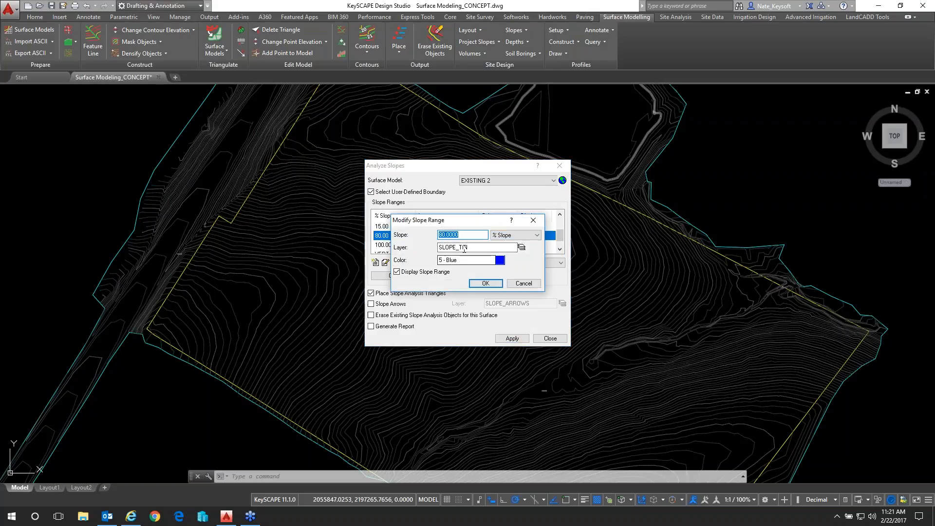
{"action": "type", "text": "20"}
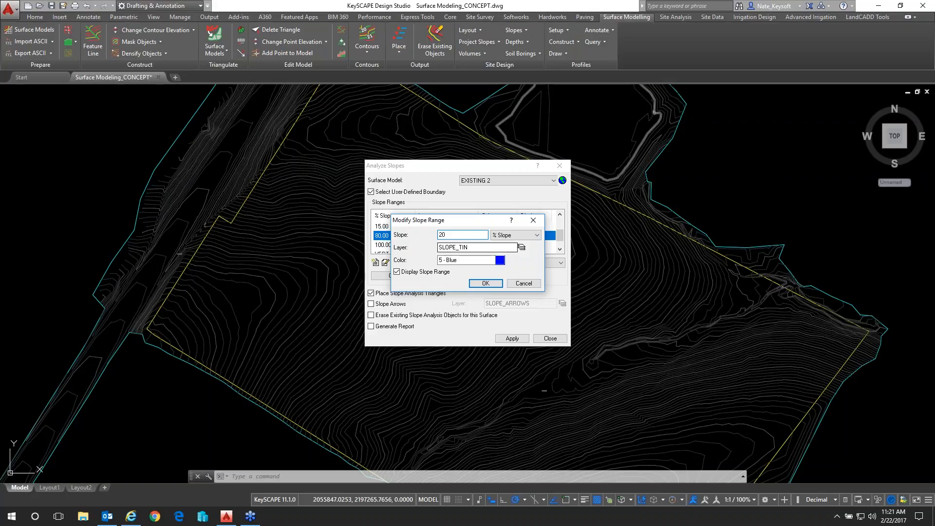
{"action": "left_click", "coordinate": [501, 260]}
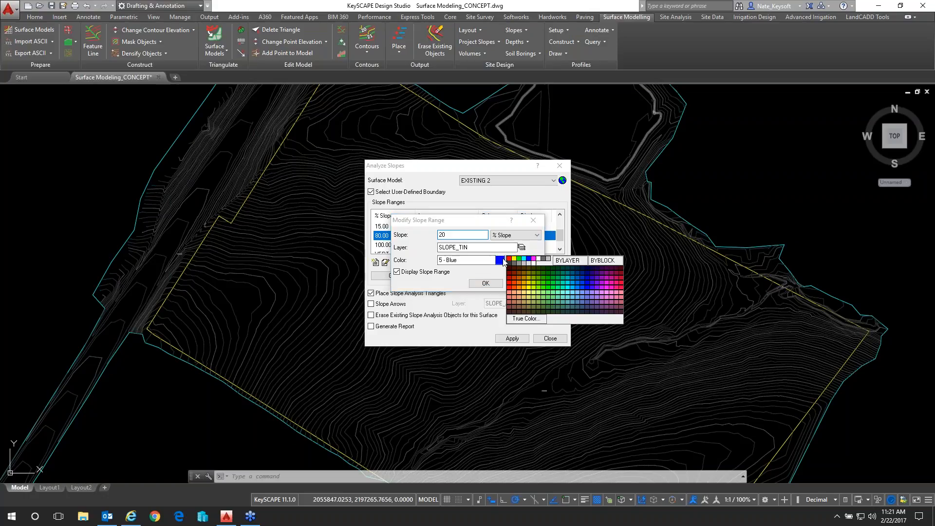
{"action": "left_click", "coordinate": [523, 290]}
{"action": "left_click", "coordinate": [486, 284]}
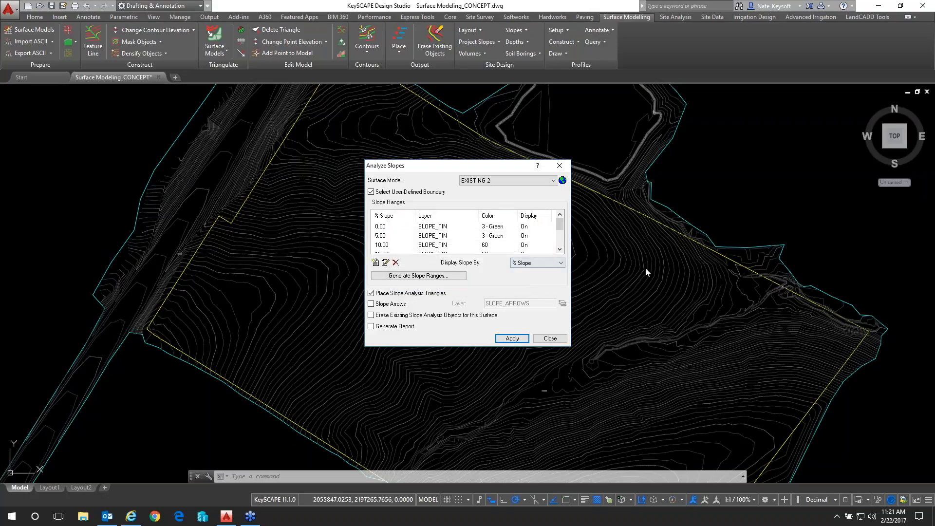
Change the 100% slope range to 25% with the color 1 - Red
{"action": "left_click_drag", "start_coordinate": [562, 221], "coordinate": [560, 238]}
{"action": "left_click", "coordinate": [385, 236]}
{"action": "double_click", "coordinate": [385, 237]}
{"action": "left_click", "coordinate": [500, 260]}
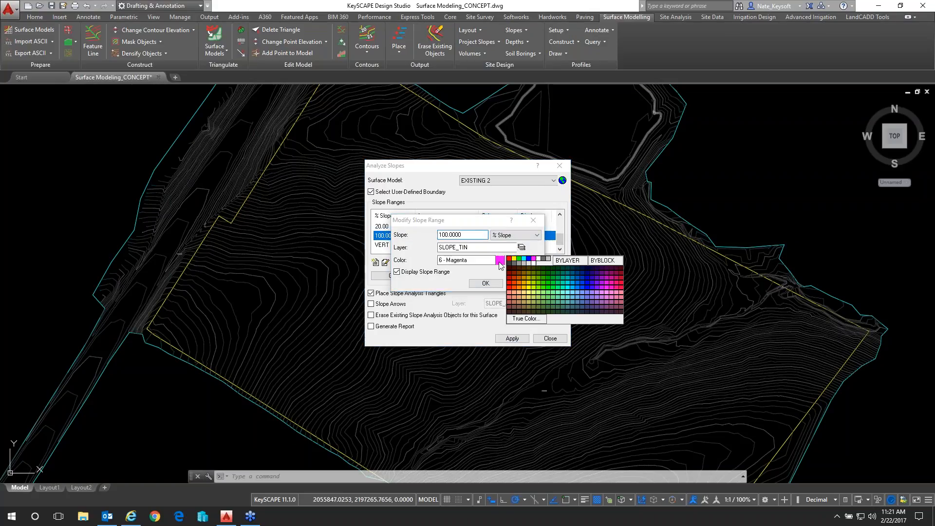
{"action": "left_click", "coordinate": [509, 258]}
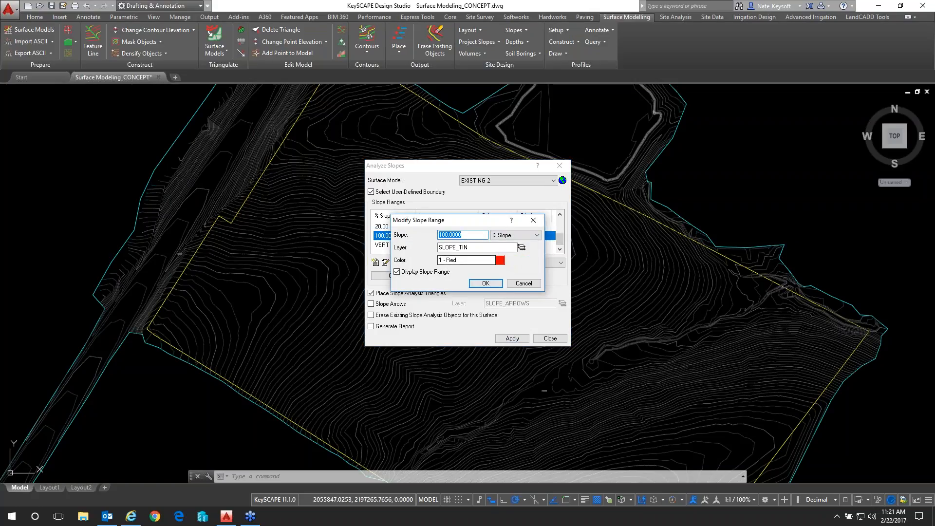
{"action": "type", "text": "25"}
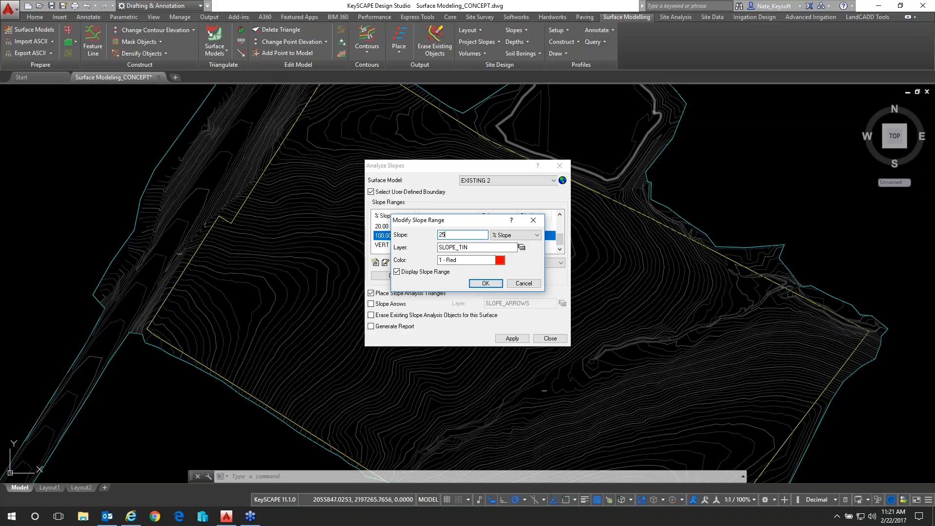
{"action": "left_click", "coordinate": [486, 283]}
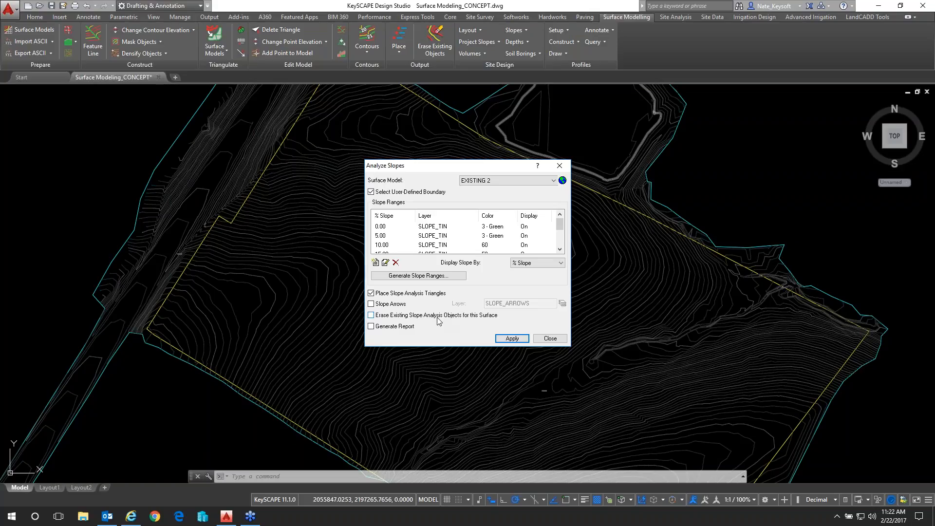
Turn on report generation and run the slope analysis using the cyan outline of the surface as the boundary
{"action": "left_click", "coordinate": [373, 328]}
{"action": "left_click", "coordinate": [512, 340]}
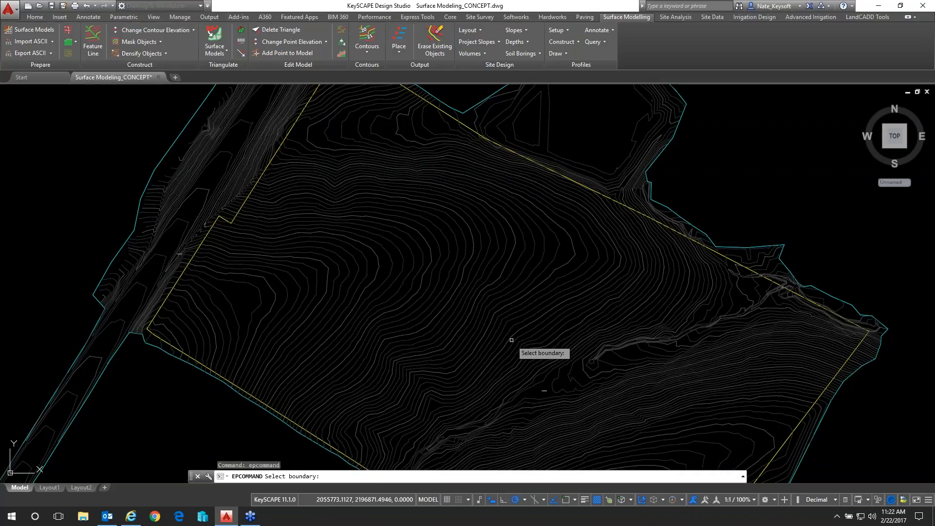
{"action": "left_click", "coordinate": [658, 201]}
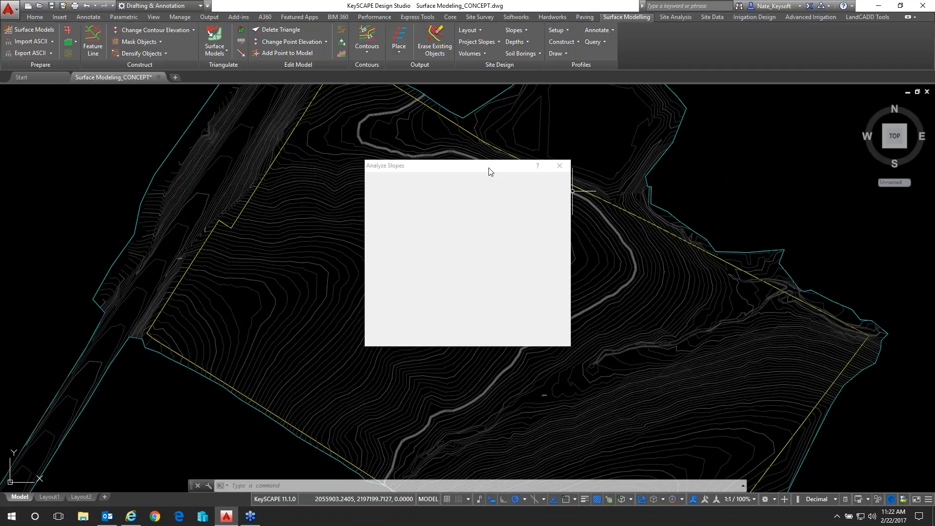
{"action": "left_click", "coordinate": [704, 173]}
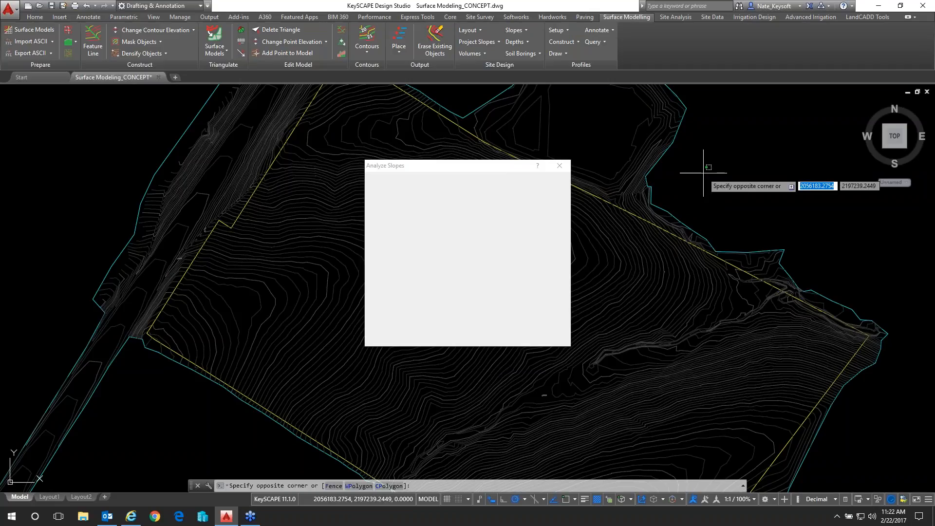
{"action": "left_click", "coordinate": [720, 201]}
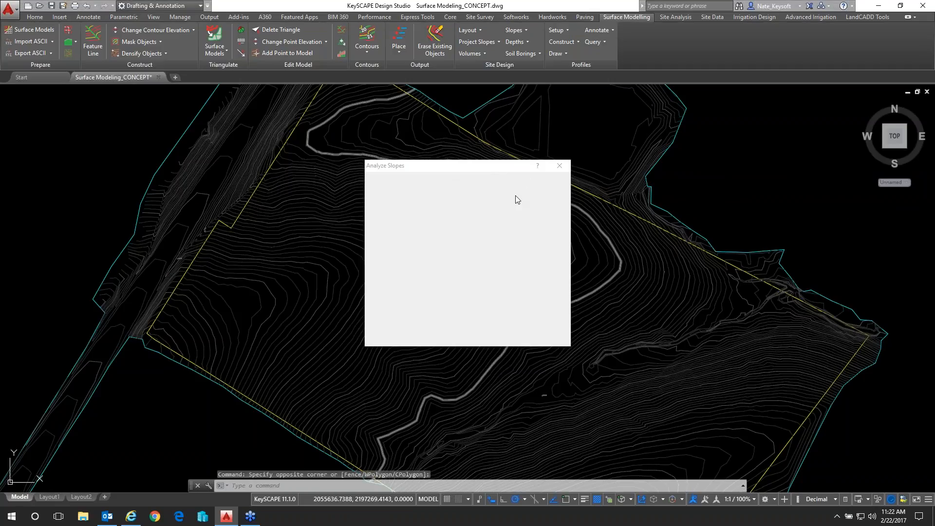
{"action": "mouse_move", "coordinate": [232, 522]}
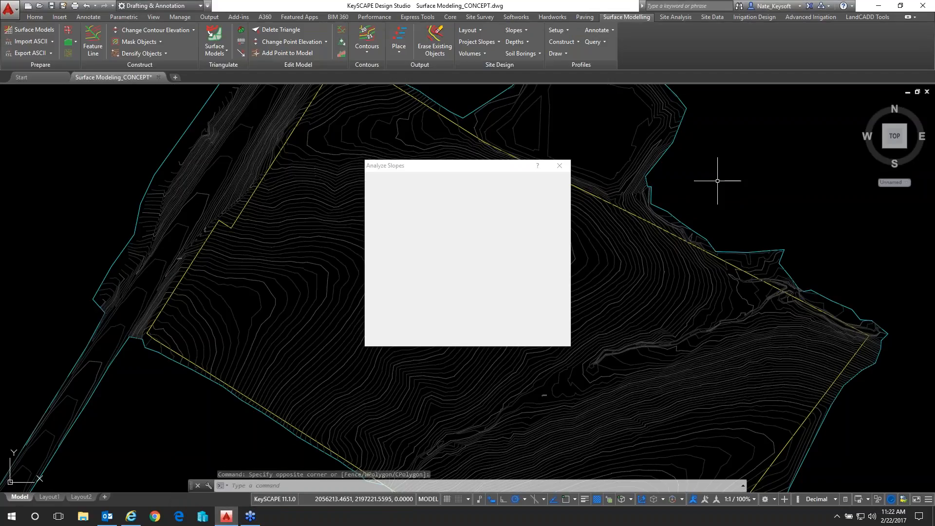
{"action": "left_click", "coordinate": [735, 198]}
{"action": "left_click", "coordinate": [710, 172]}
{"action": "scroll", "coordinate": [708, 175], "scroll_direction": "down", "scroll_amount": 4}
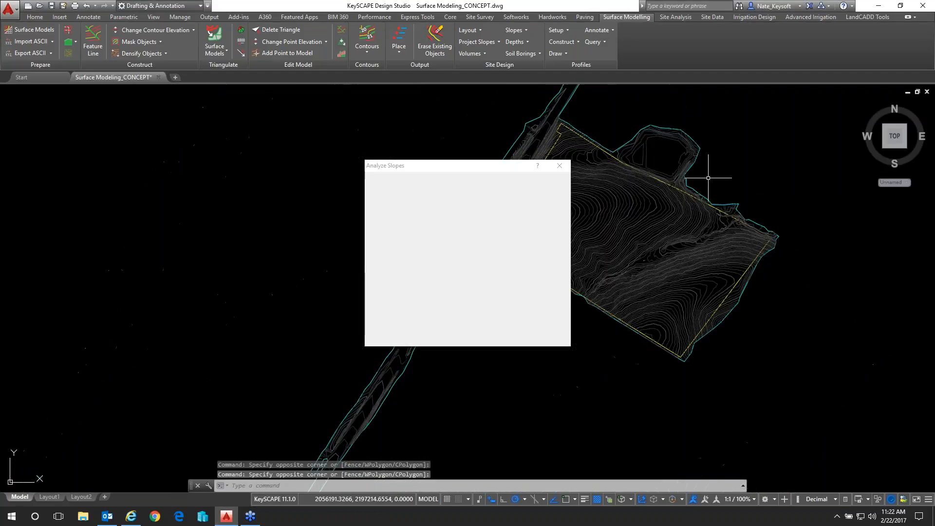
{"action": "middle_click_drag", "start_coordinate": [707, 177], "coordinate": [621, 205]}
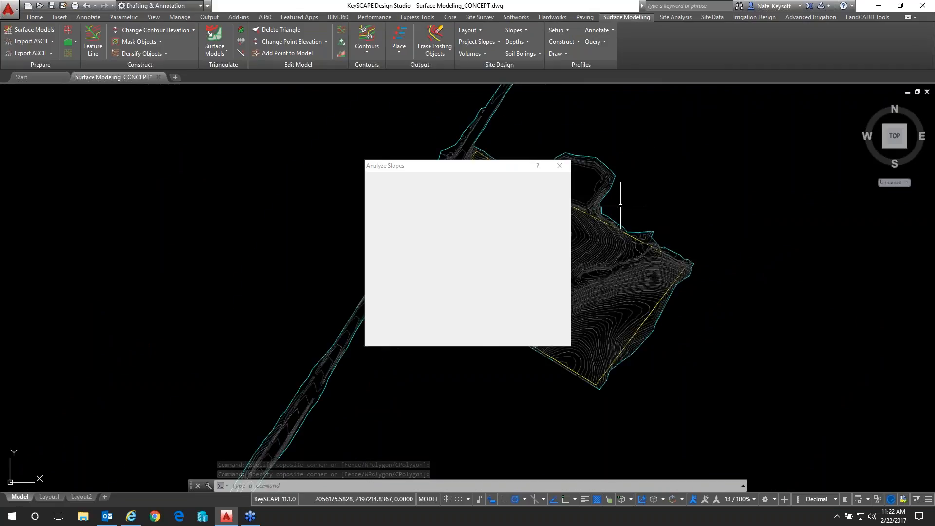
{"action": "scroll", "coordinate": [621, 205], "scroll_direction": "up", "scroll_amount": 2}
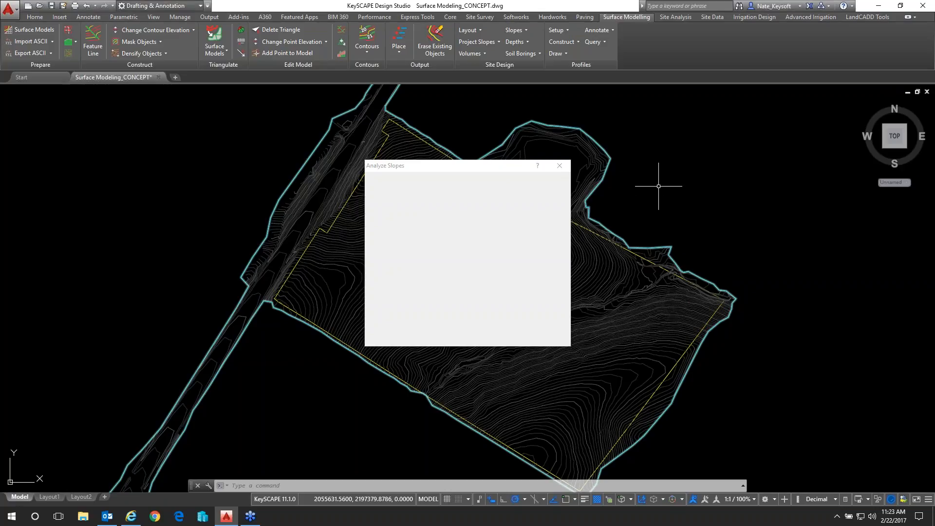
{"action": "left_click", "coordinate": [651, 206]}
{"action": "left_click", "coordinate": [635, 196]}
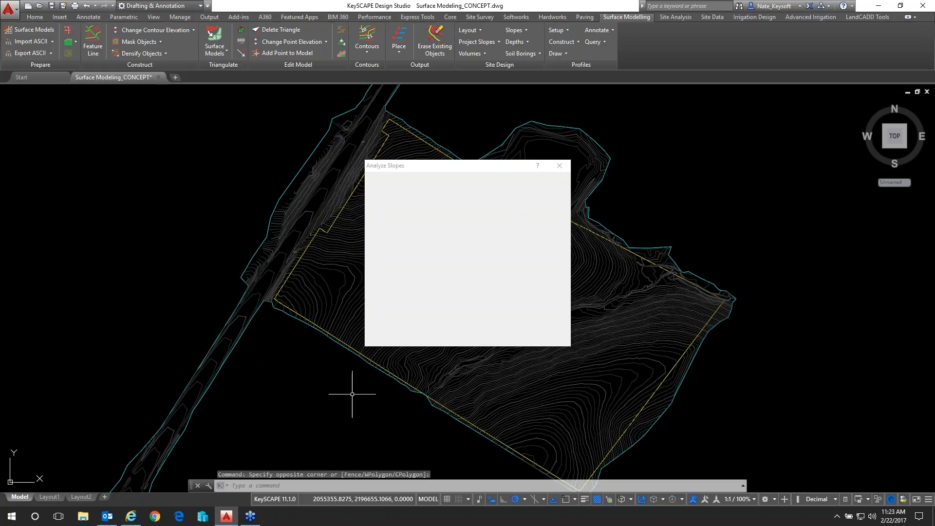
Open Task Manager and force the unresponsive KeySCAPE session to close
{"action": "right_click", "coordinate": [235, 503]}
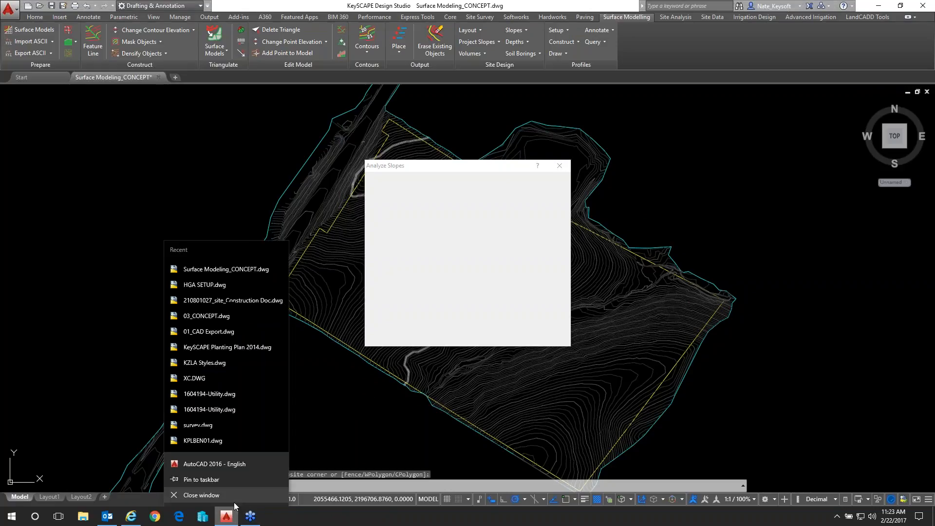
{"action": "right_click", "coordinate": [306, 516]}
{"action": "left_click", "coordinate": [340, 469]}
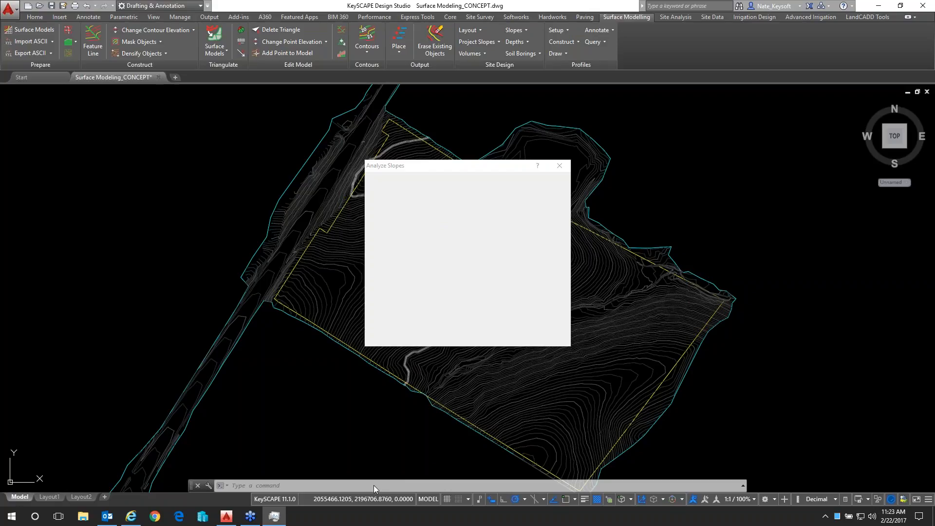
{"action": "left_click", "coordinate": [277, 519]}
{"action": "left_click", "coordinate": [277, 520]}
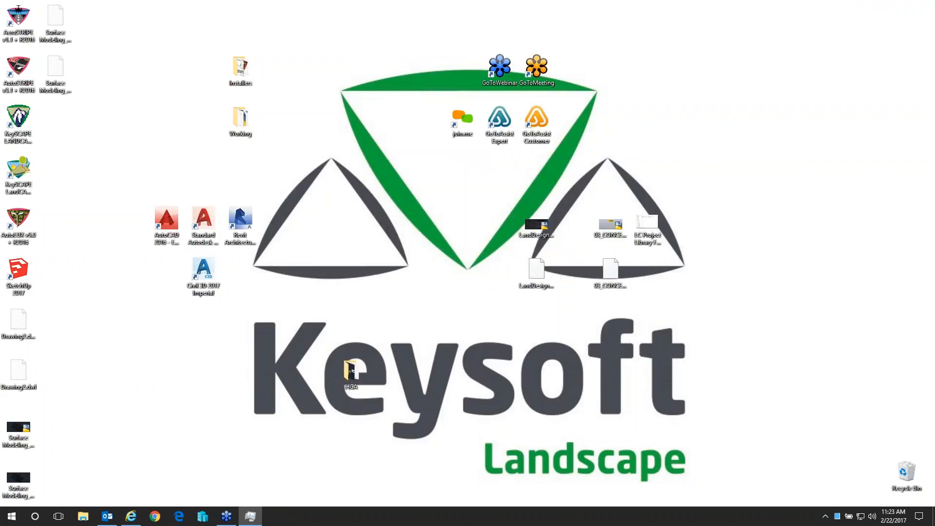
Start KeySCAPE LandCADD 11 again from its desktop shortcut
{"action": "left_click", "coordinate": [18, 178]}
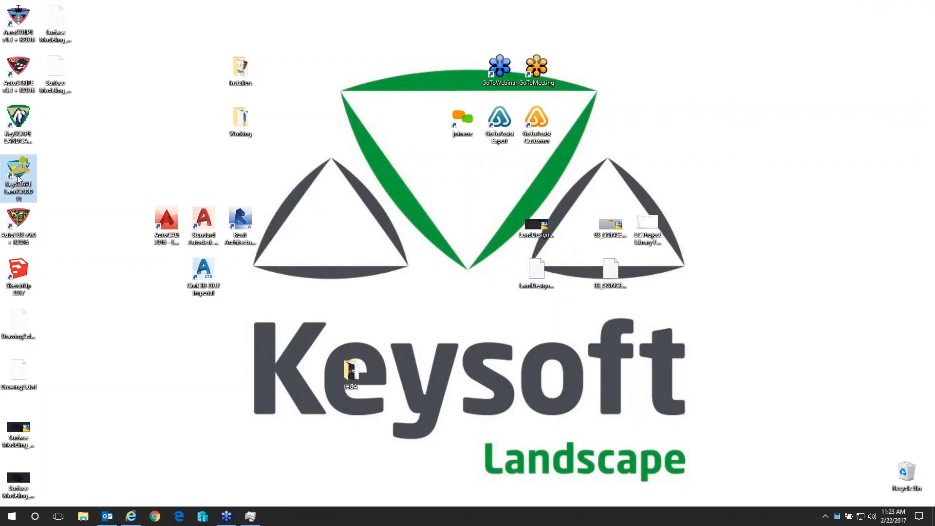
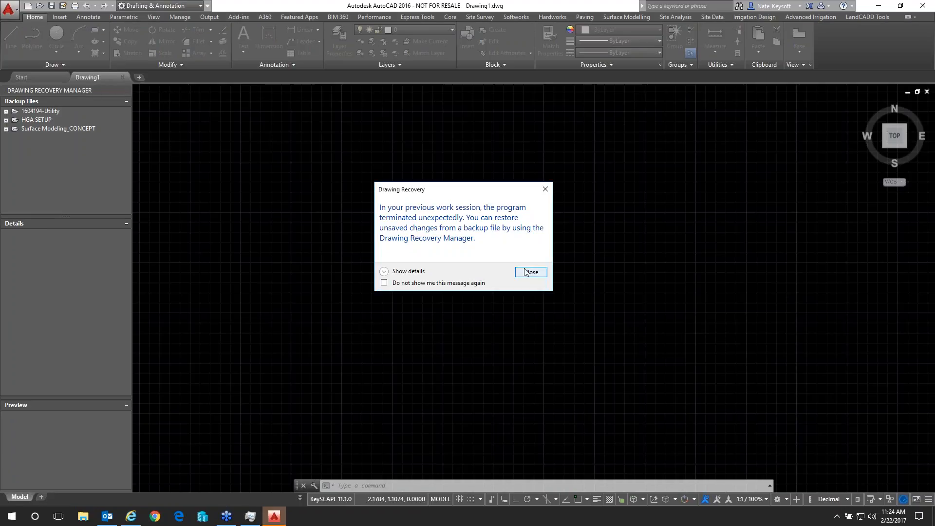
Dismiss the drawing recovery message and manager, and reopen Surface Modeling_CONCEPT.dwg, ignoring the missing SHX files
{"action": "left_click", "coordinate": [531, 271]}
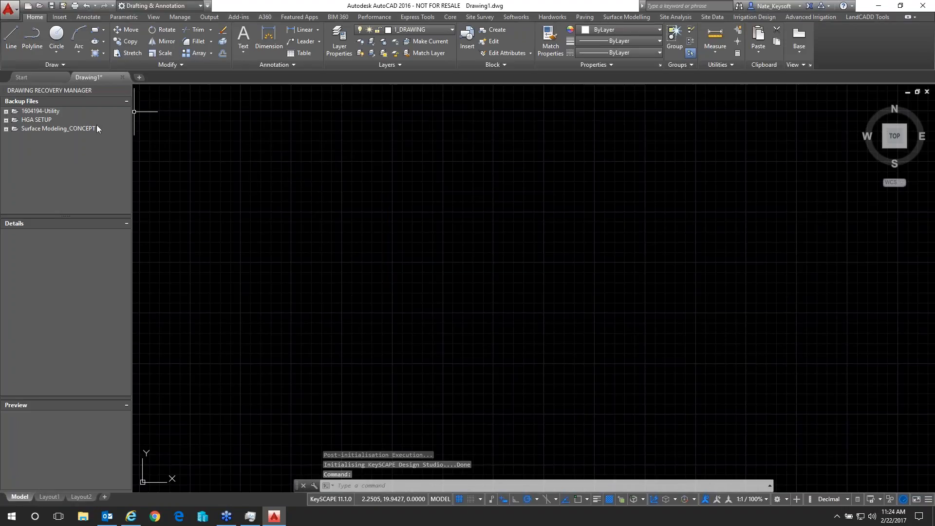
{"action": "left_click", "coordinate": [125, 91]}
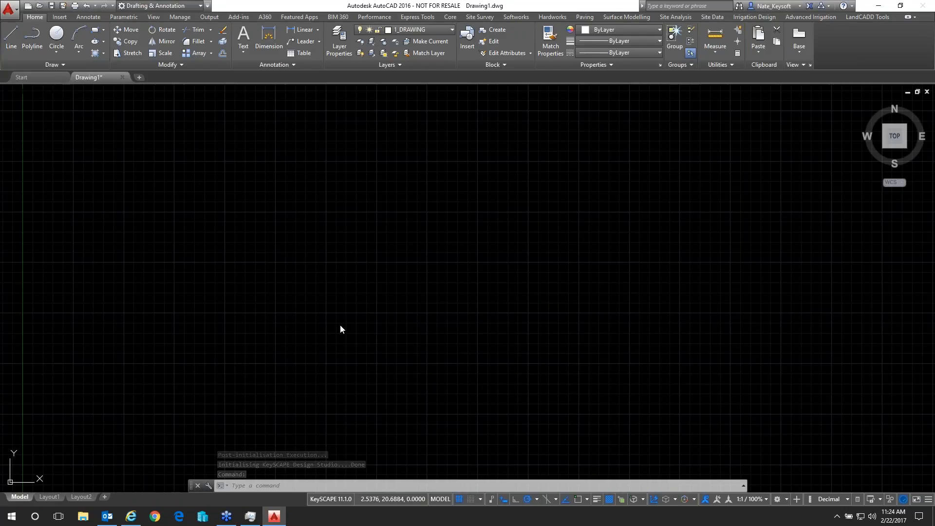
{"action": "left_click", "coordinate": [426, 280]}
{"action": "double_click", "coordinate": [424, 280]}
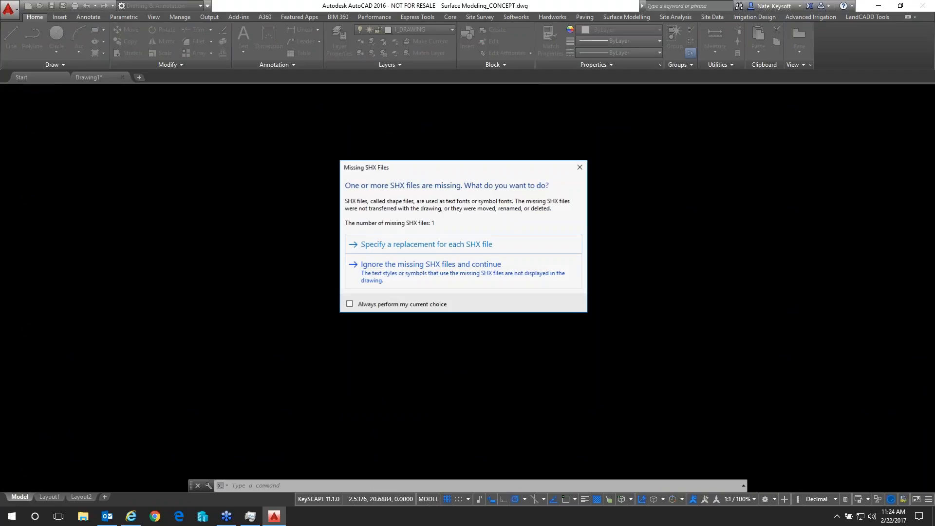
{"action": "left_click", "coordinate": [426, 273]}
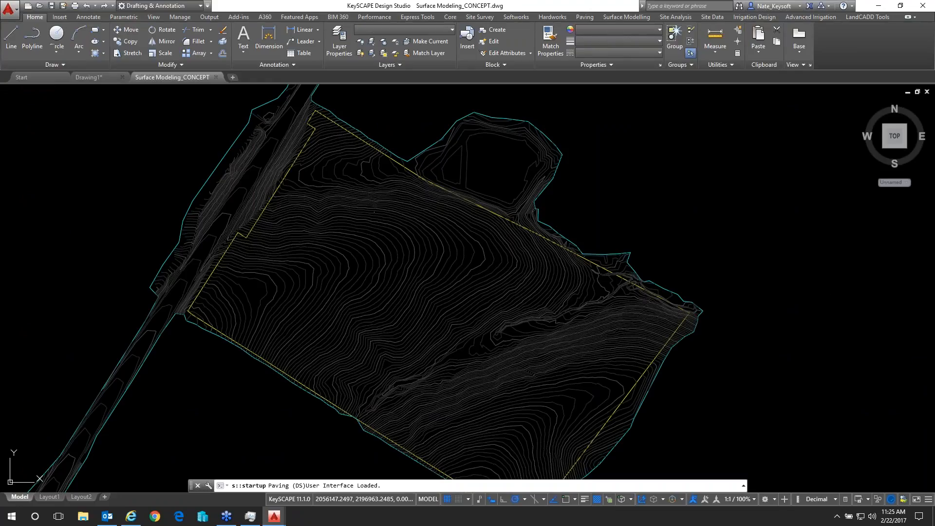
Start the Analyze Slopes command for the EXISTING surface and display its slopes by % Slope
{"action": "left_click", "coordinate": [624, 18]}
{"action": "left_click", "coordinate": [490, 30]}
{"action": "left_click", "coordinate": [516, 74]}
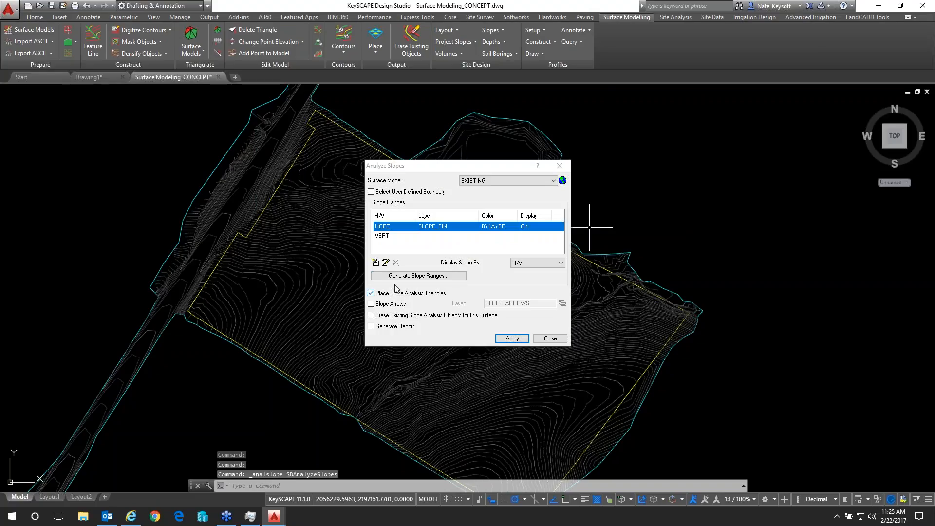
{"action": "left_click", "coordinate": [544, 264]}
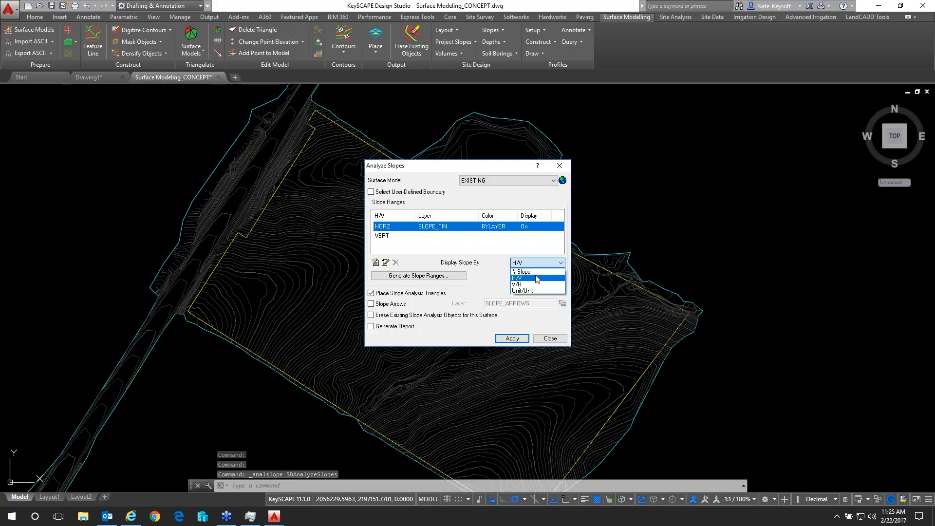
{"action": "left_click", "coordinate": [537, 273]}
Generate slope ranges in % Slope from a minimum of 0 to a maximum of 100
{"action": "left_click", "coordinate": [428, 276]}
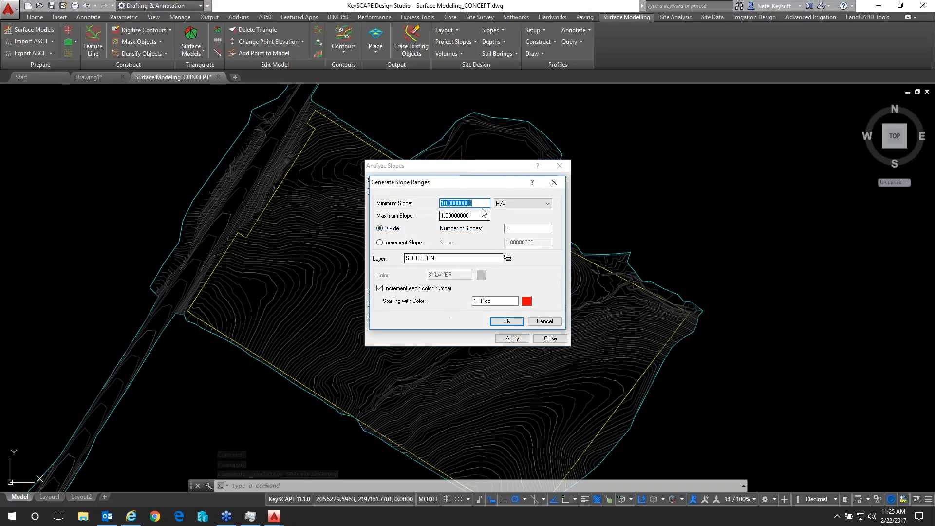
{"action": "left_click", "coordinate": [520, 206]}
{"action": "left_click", "coordinate": [504, 212]}
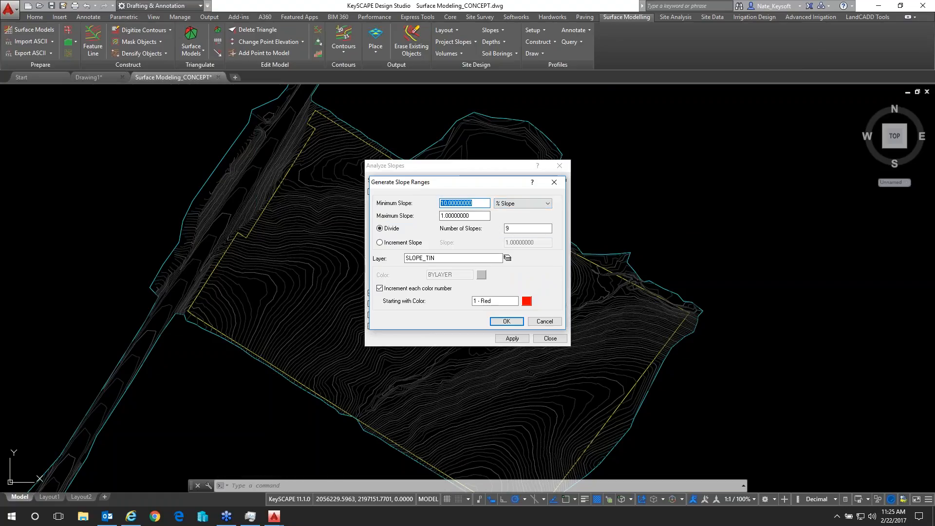
{"action": "type", "text": "0"}
{"action": "key", "text": "Tab"}
{"action": "type", "text": "100"}
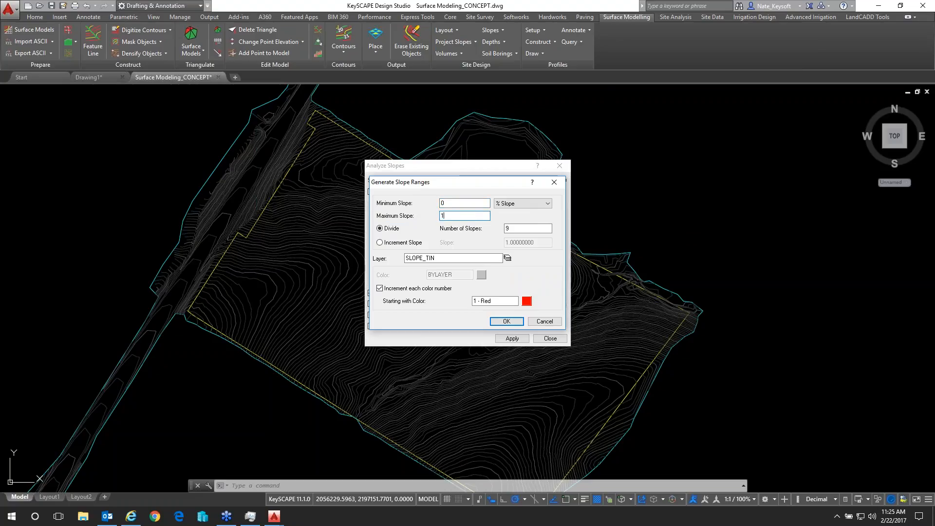
{"action": "left_click", "coordinate": [504, 322]}
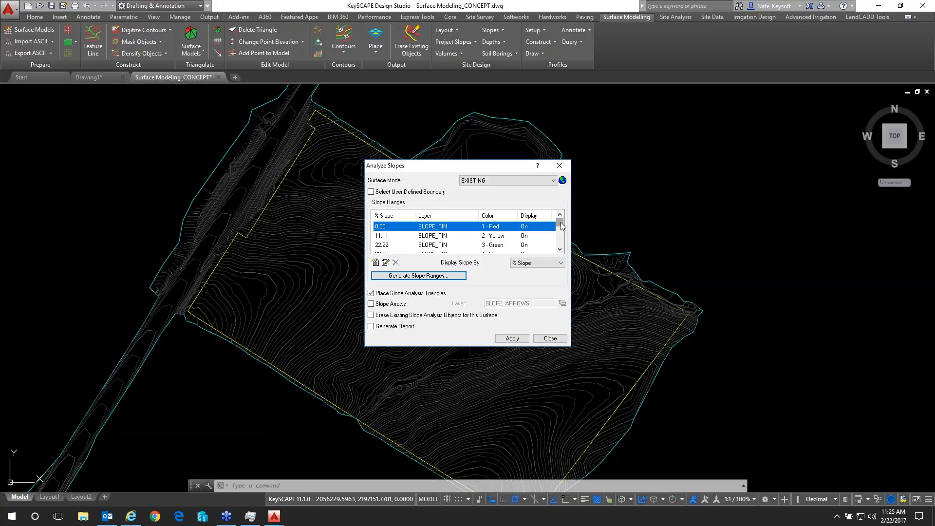
{"action": "mouse_move", "coordinate": [561, 225]}
{"action": "left_mouse_down"}
{"action": "mouse_move", "coordinate": [563, 251]}
{"action": "mouse_move", "coordinate": [561, 225]}
{"action": "left_mouse_up"}
Turn on report generation and run the slope analysis on the EXISTING surface without a user-defined boundary
{"action": "left_click", "coordinate": [371, 326]}
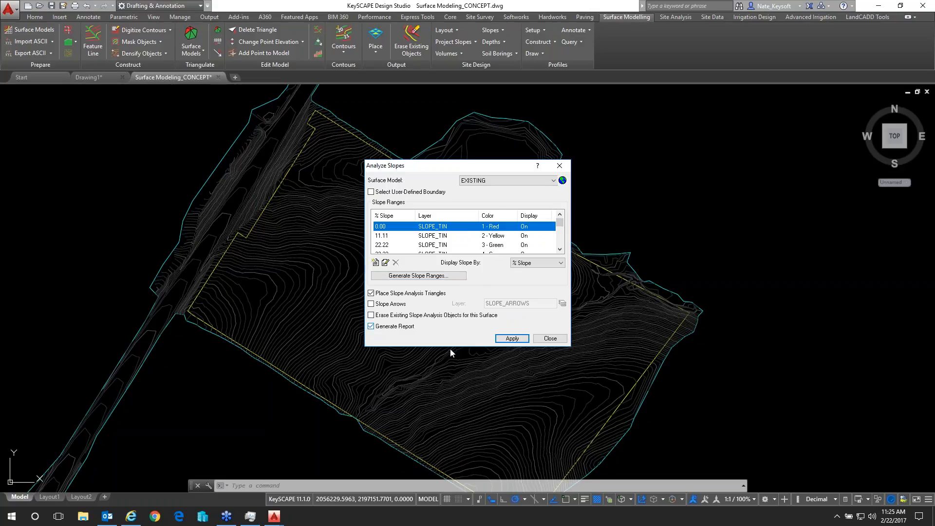
{"action": "left_click", "coordinate": [519, 340]}
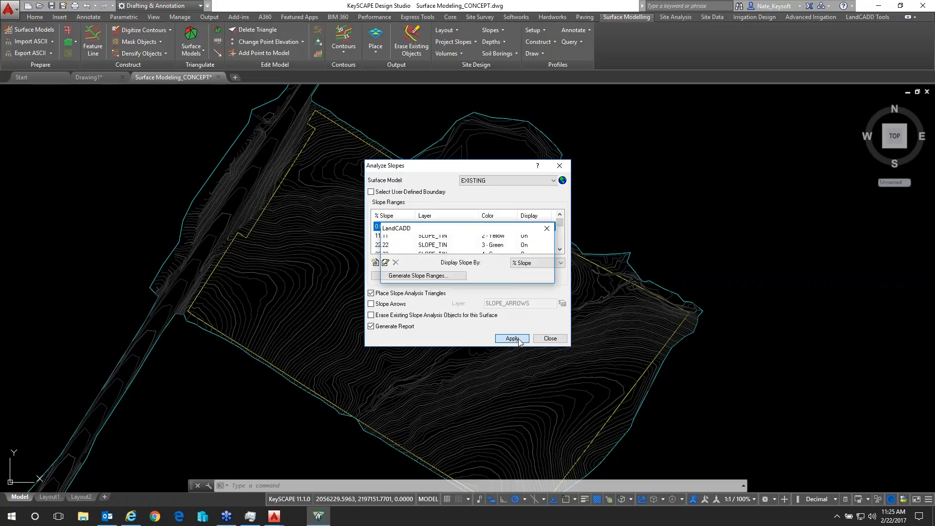
{"action": "mouse_move", "coordinate": [474, 169]}
{"action": "left_mouse_down"}
{"action": "mouse_move", "coordinate": [647, 179]}
{"action": "mouse_move", "coordinate": [702, 229]}
{"action": "mouse_move", "coordinate": [682, 197]}
{"action": "mouse_move", "coordinate": [502, 193]}
{"action": "mouse_move", "coordinate": [471, 181]}
{"action": "left_mouse_up"}
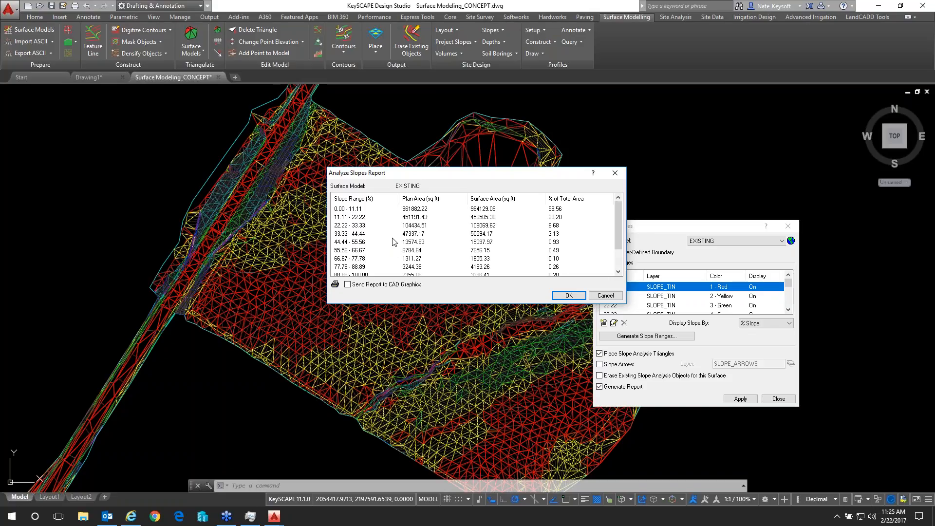
Send the slope analysis report to CAD graphics and insert its table in the empty area beyond the surface's north-east edge
{"action": "scroll", "coordinate": [395, 242], "scroll_direction": "down", "scroll_amount": 1}
{"action": "scroll", "coordinate": [395, 242], "scroll_direction": "up", "scroll_amount": 1}
{"action": "left_click", "coordinate": [569, 295]}
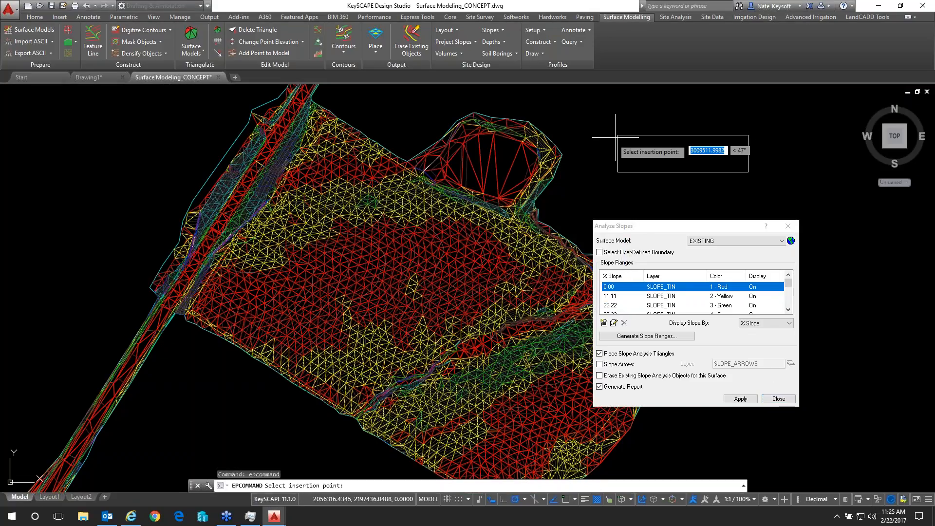
{"action": "key", "text": "Escape"}
{"action": "key", "text": "Escape"}
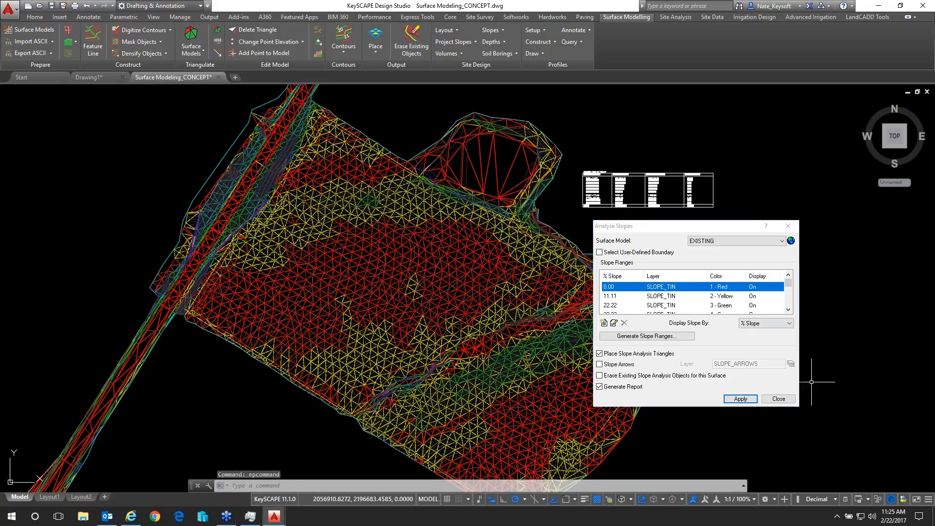
{"action": "left_click", "coordinate": [778, 400]}
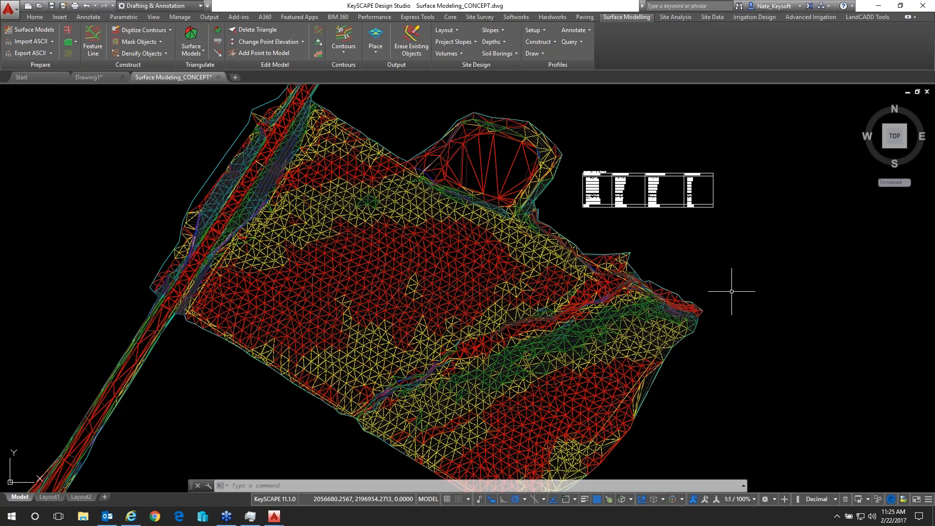
Examine the inserted slope report's ranges, plan areas, surface areas and area percentages
{"action": "scroll", "coordinate": [650, 158], "scroll_direction": "up", "scroll_amount": 5}
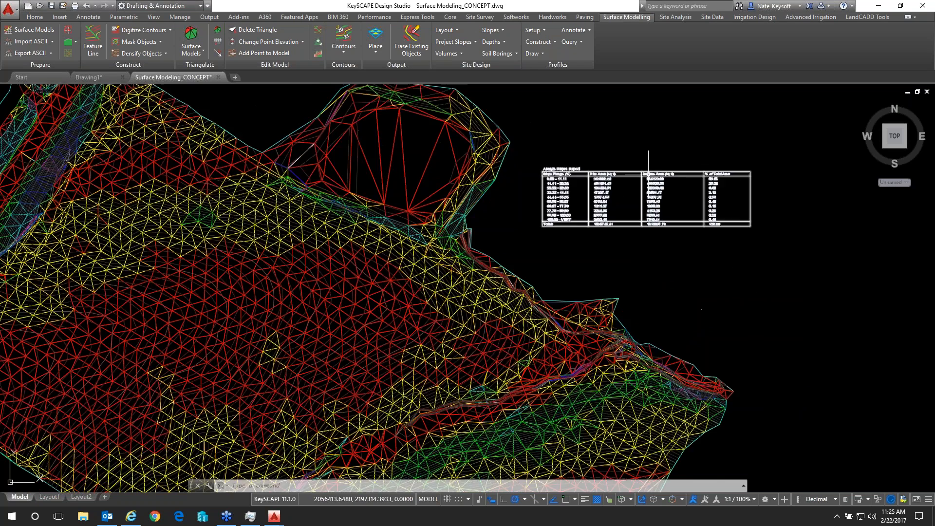
{"action": "scroll", "coordinate": [677, 147], "scroll_direction": "up", "scroll_amount": 2}
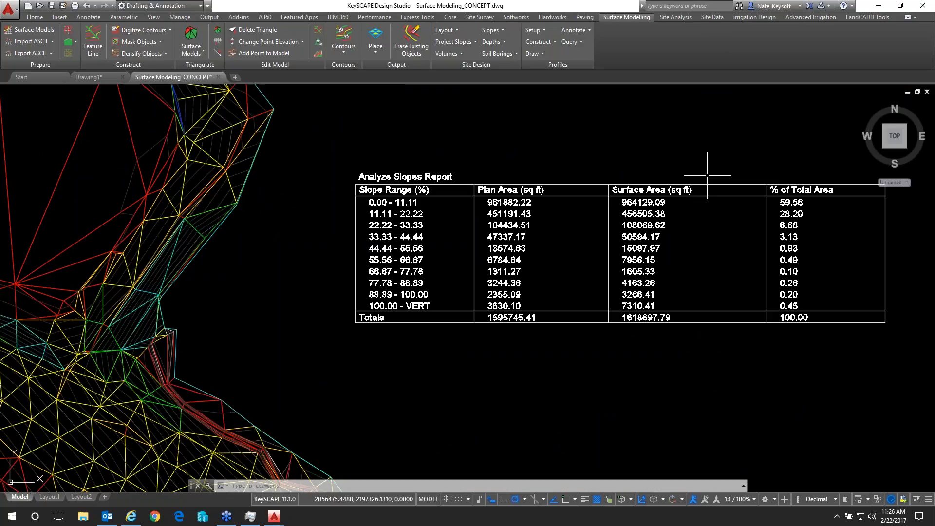
{"action": "middle_click_drag", "start_coordinate": [700, 171], "coordinate": [647, 171]}
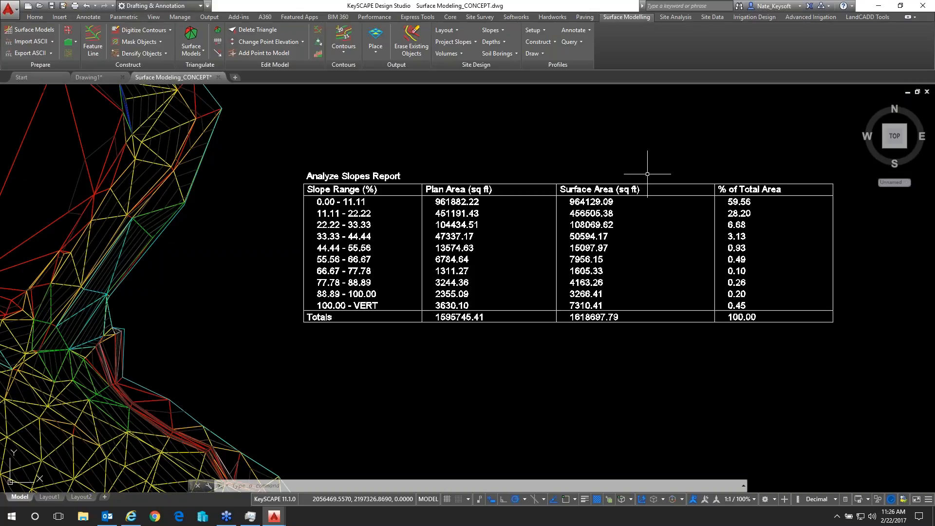
{"action": "scroll", "coordinate": [649, 177], "scroll_direction": "down", "scroll_amount": 4}
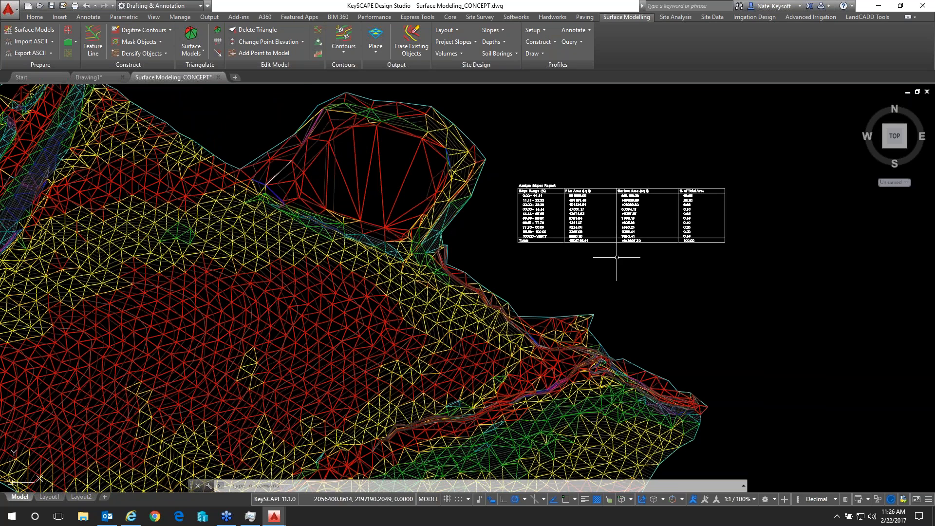
{"action": "scroll", "coordinate": [617, 263], "scroll_direction": "down", "scroll_amount": 3}
{"action": "middle_click_drag", "start_coordinate": [616, 261], "coordinate": [701, 236]}
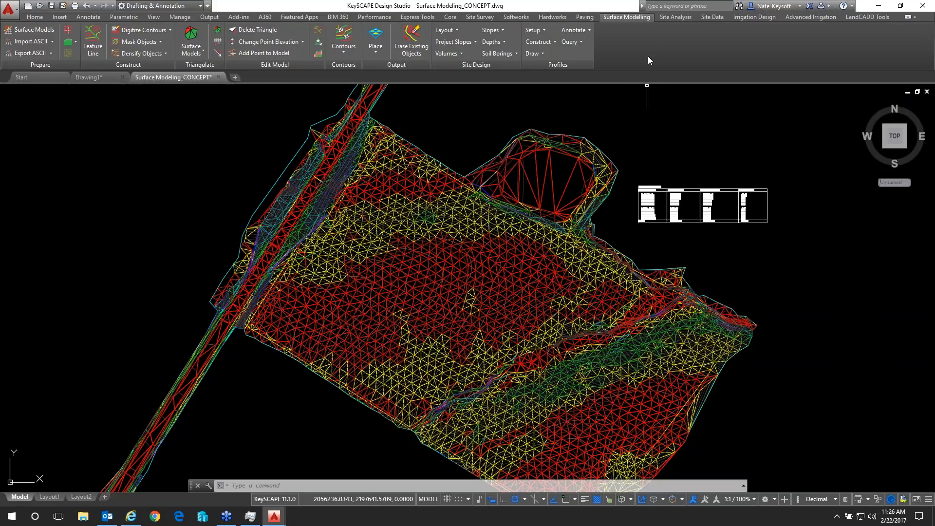
Start an Aspect analysis of the EXISTING surface and include a legend
{"action": "left_click", "coordinate": [674, 18]}
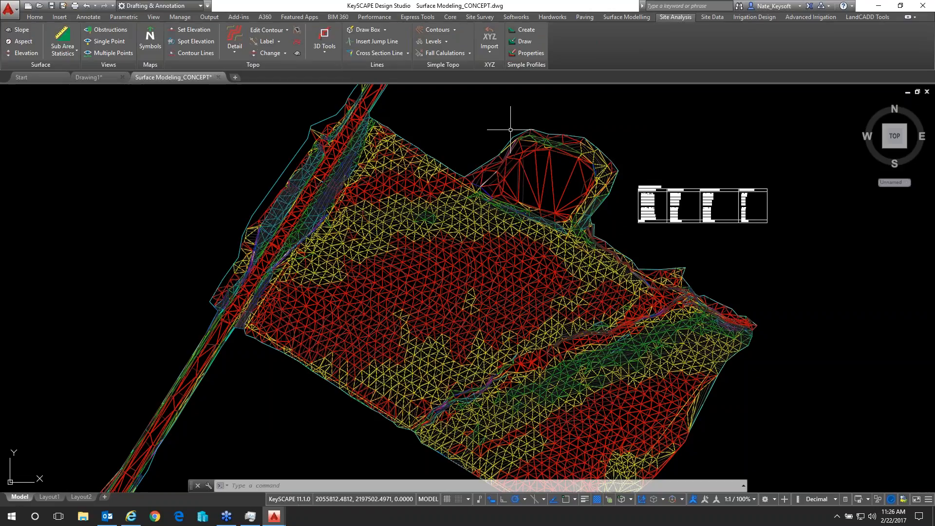
{"action": "left_click", "coordinate": [24, 42]}
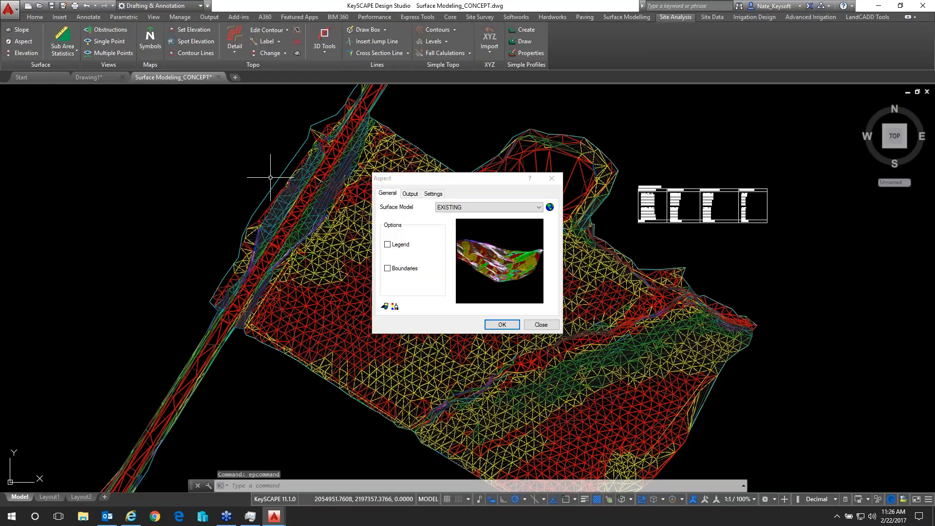
{"action": "left_click_drag", "start_coordinate": [500, 182], "coordinate": [563, 133]}
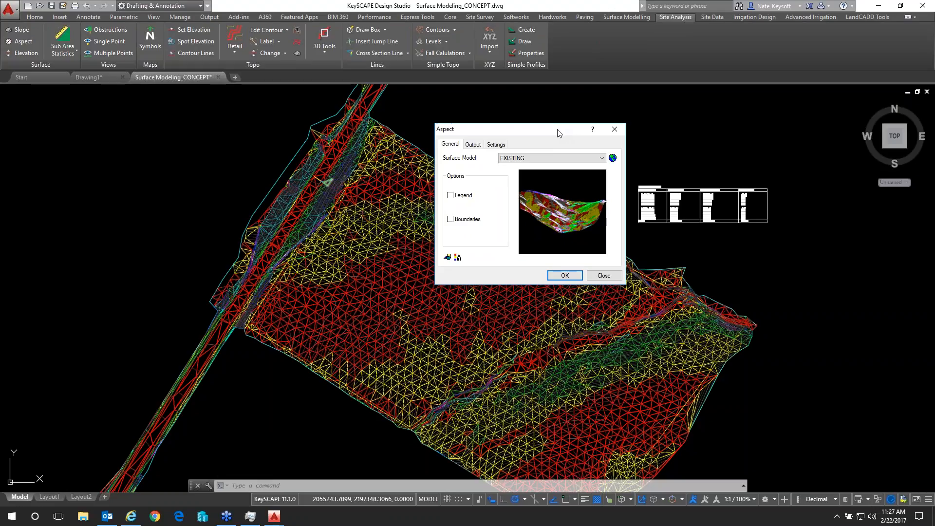
{"action": "left_click", "coordinate": [602, 158]}
{"action": "left_click", "coordinate": [603, 159]}
{"action": "left_click", "coordinate": [450, 195]}
Check the aspect analysis's CAD settings and set its text unit to Drawing Units
{"action": "left_click", "coordinate": [447, 257]}
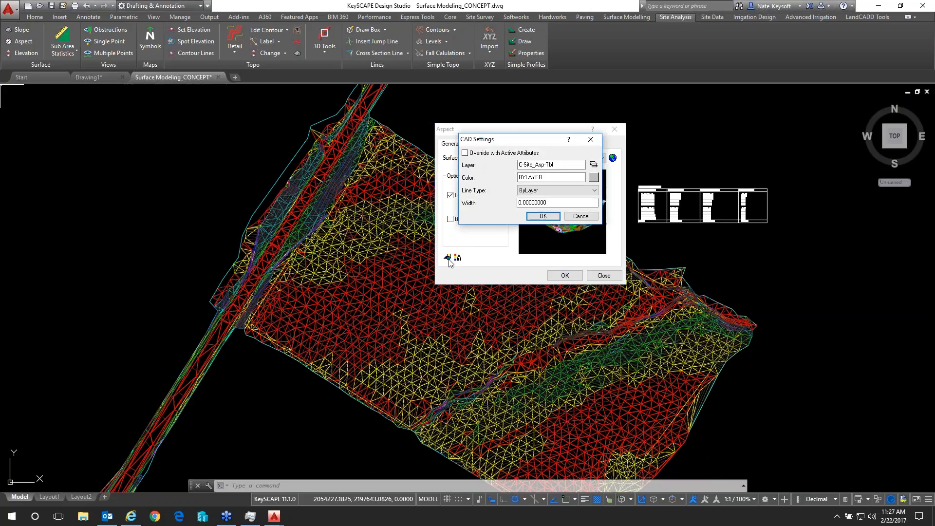
{"action": "left_click", "coordinate": [581, 216]}
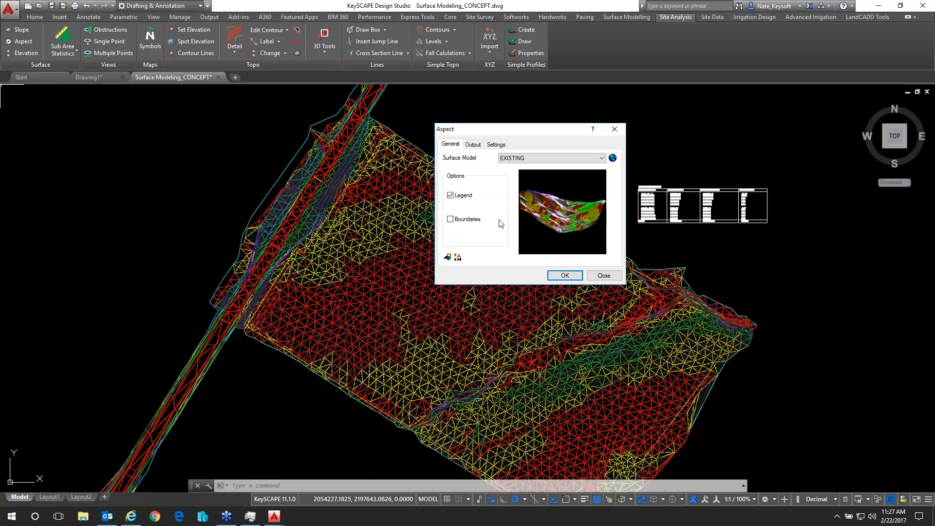
{"action": "left_click", "coordinate": [458, 258]}
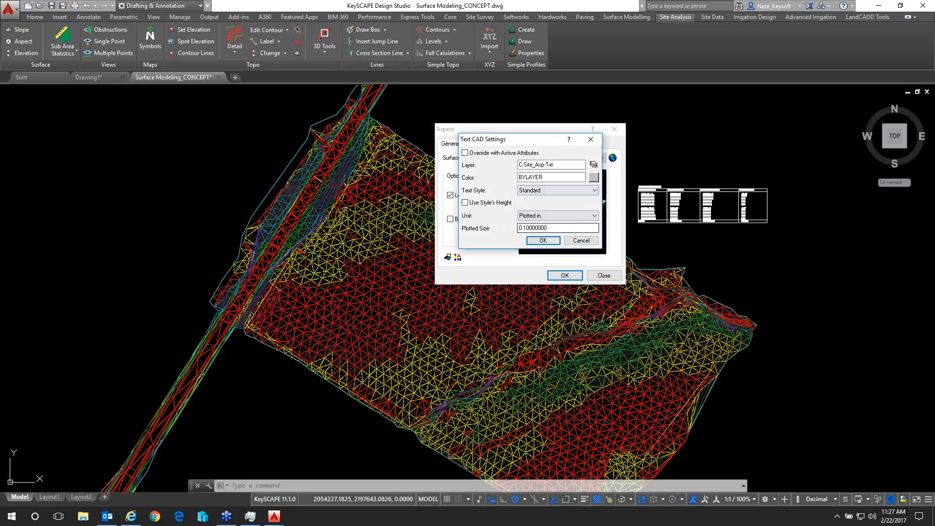
{"action": "left_click", "coordinate": [555, 215]}
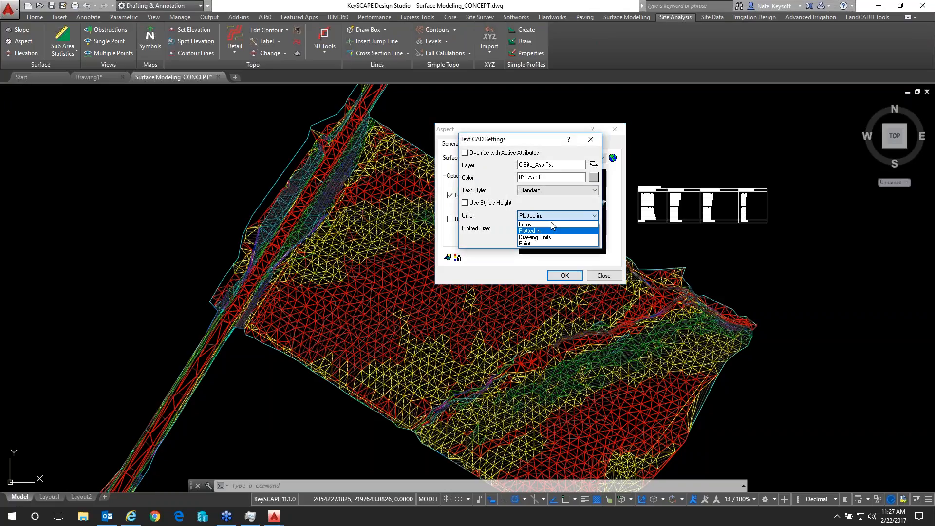
{"action": "left_click", "coordinate": [534, 237]}
{"action": "left_click", "coordinate": [543, 241]}
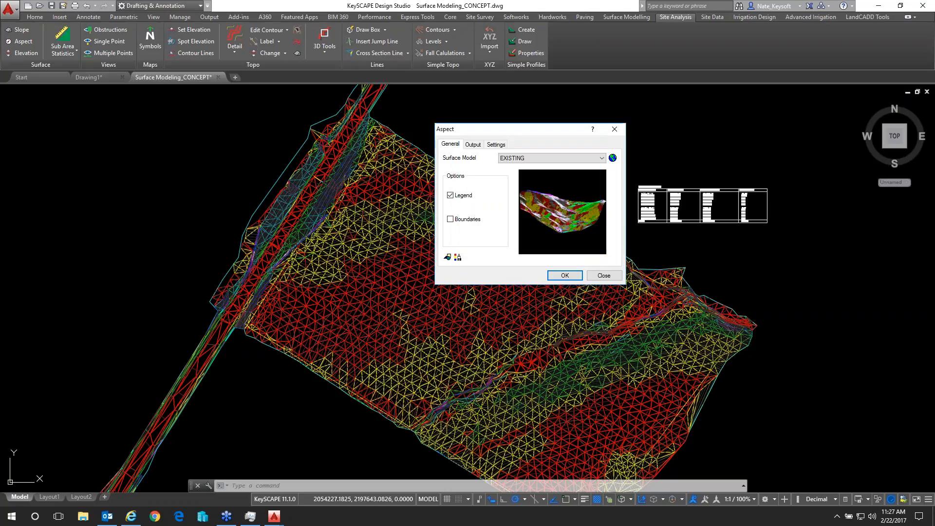
Set the aspect output to be draped onto the surface model, with the solid plan option on
{"action": "left_click", "coordinate": [472, 145]}
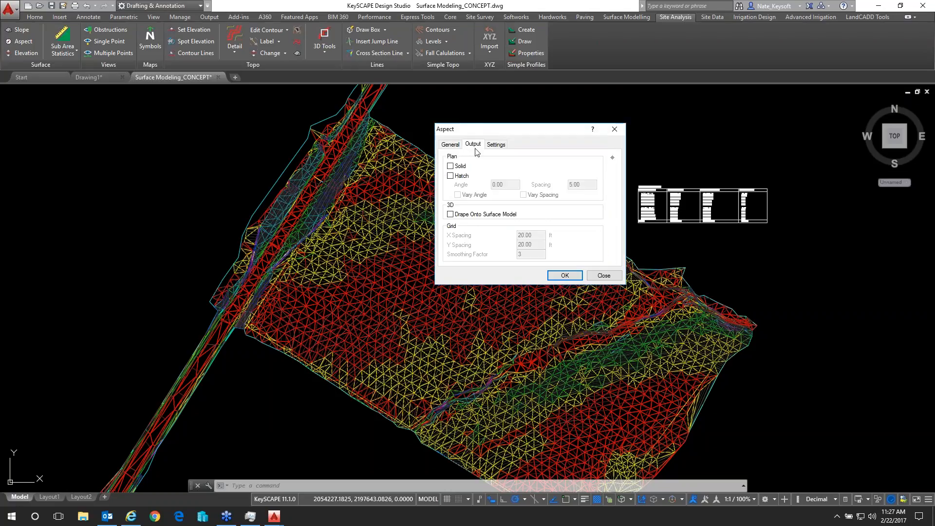
{"action": "left_click", "coordinate": [451, 214]}
{"action": "left_click", "coordinate": [451, 166]}
Review the aspect direction colors, run the analysis and place its legend below the slope report table
{"action": "left_click", "coordinate": [496, 145]}
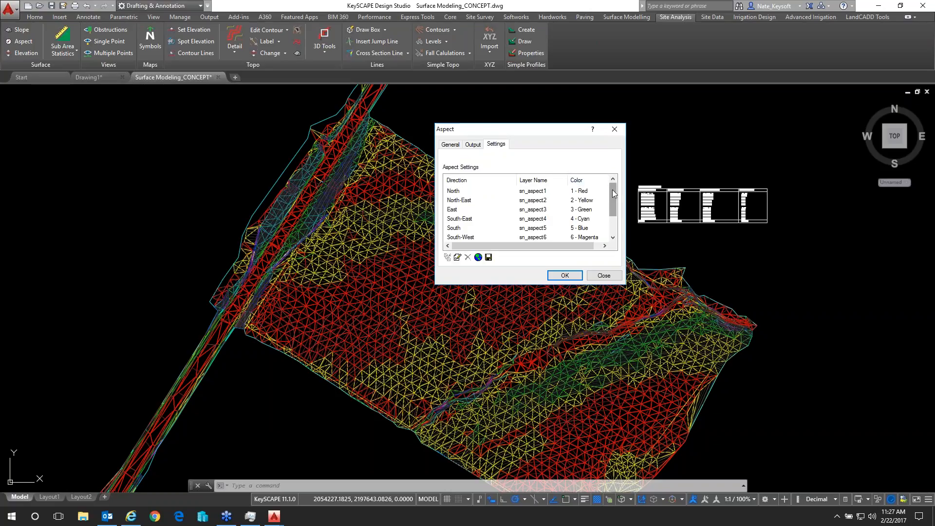
{"action": "left_click_drag", "start_coordinate": [613, 189], "coordinate": [612, 218]}
{"action": "left_click", "coordinate": [571, 274]}
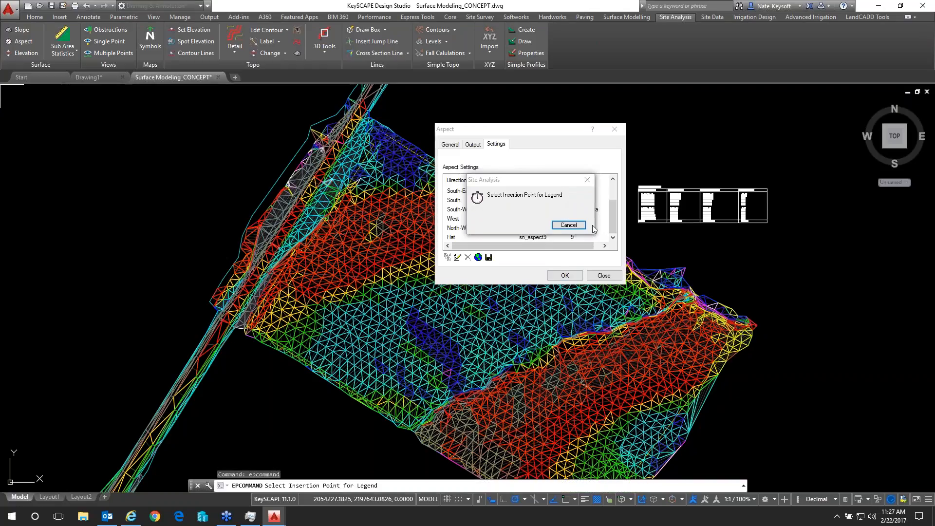
{"action": "left_click", "coordinate": [746, 242]}
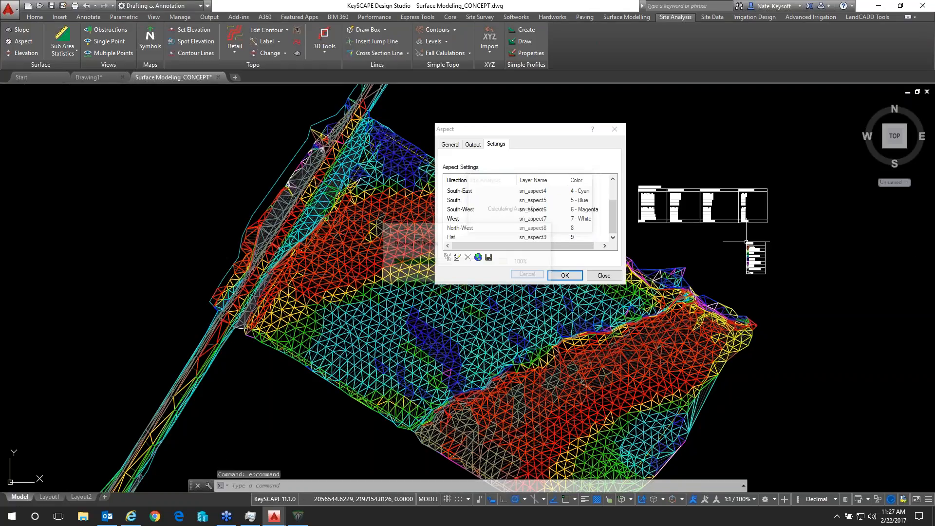
{"action": "left_click", "coordinate": [603, 275]}
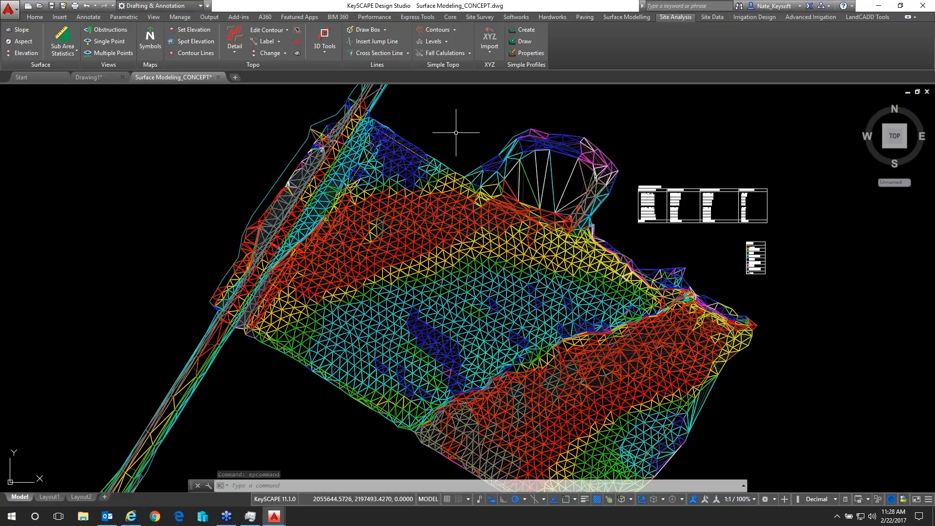
Freeze the SLOPE_TIN layer so that the slope triangles no longer cover the aspect analysis
{"action": "left_click", "coordinate": [37, 16]}
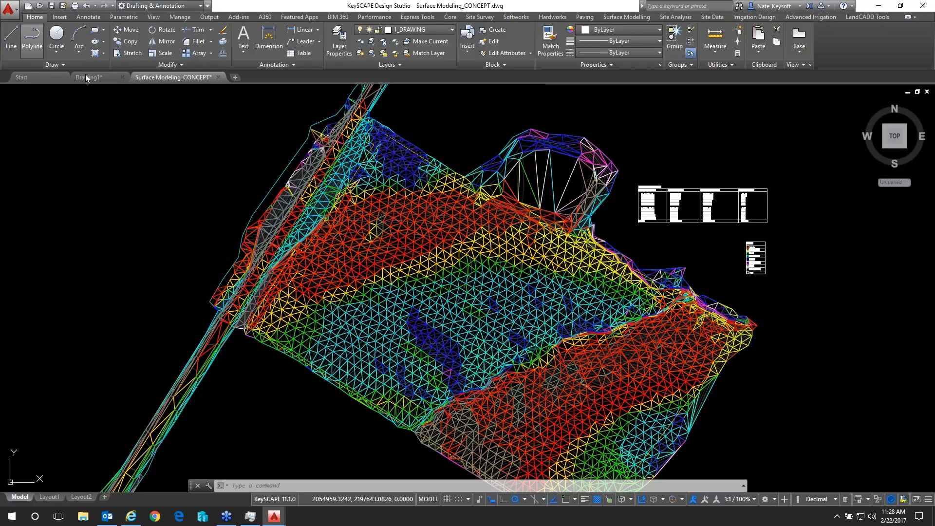
{"action": "left_click", "coordinate": [339, 44]}
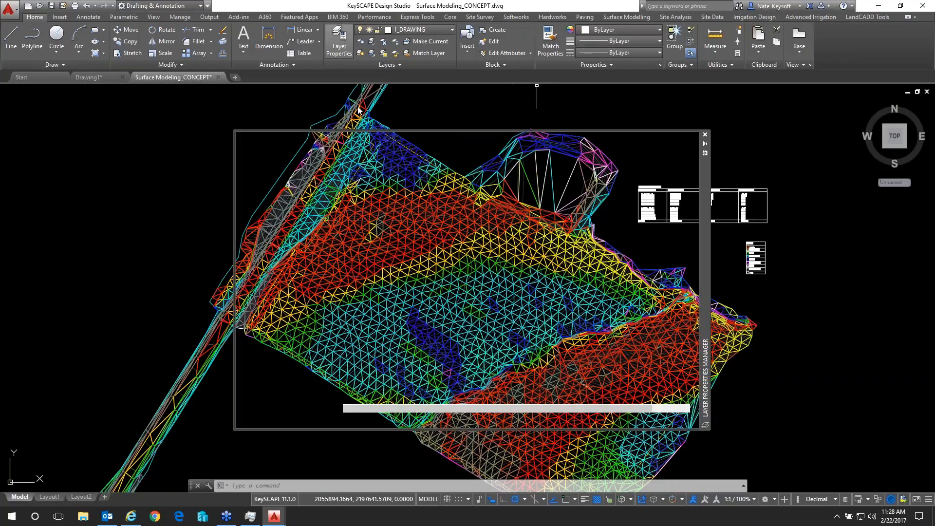
{"action": "scroll", "coordinate": [378, 313], "scroll_direction": "down", "scroll_amount": 8}
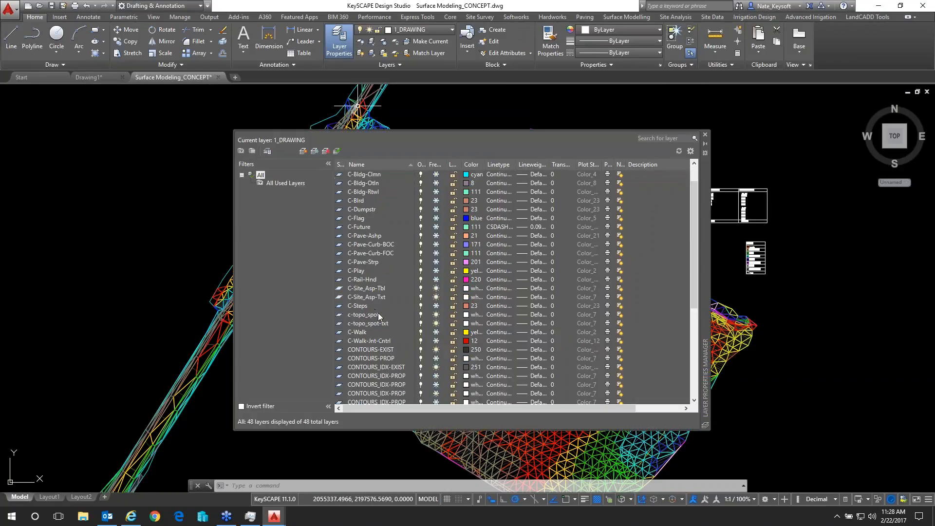
{"action": "left_click_drag", "start_coordinate": [694, 299], "coordinate": [697, 334]}
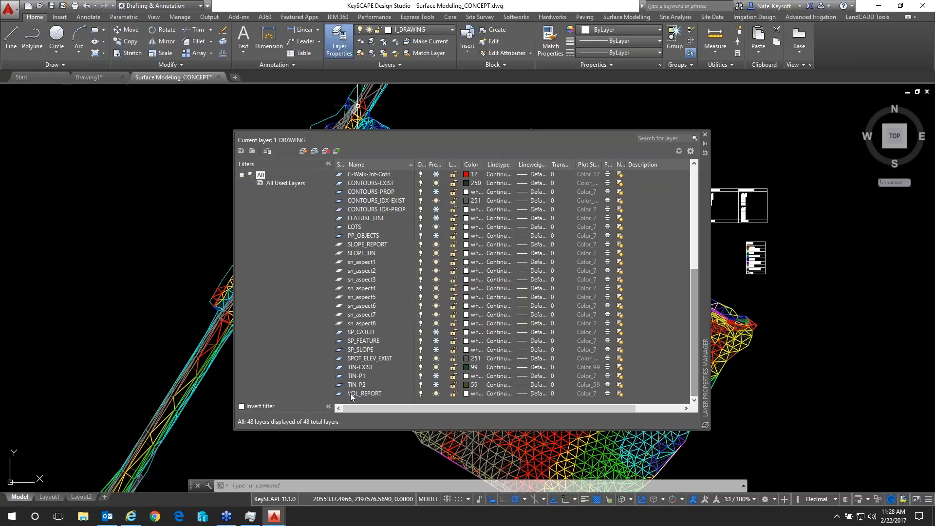
{"action": "left_click", "coordinate": [368, 349]}
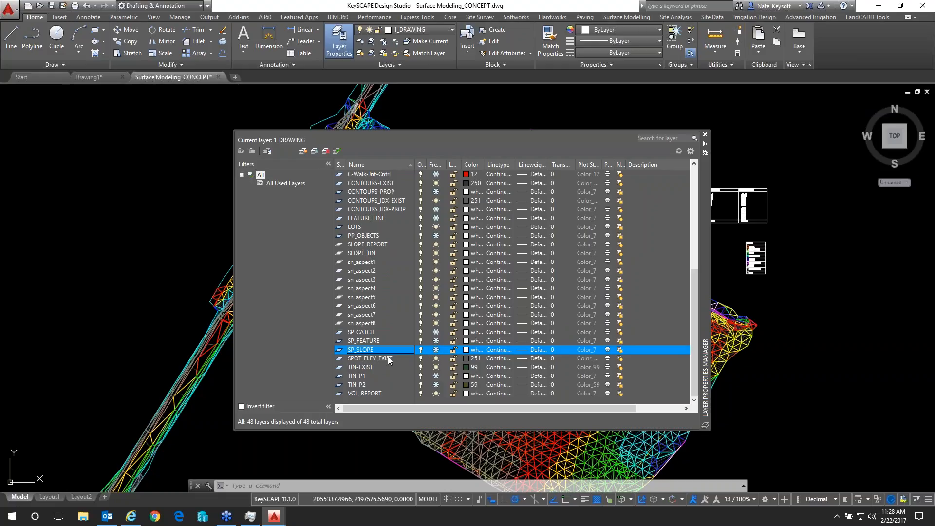
{"action": "scroll", "coordinate": [387, 357], "scroll_direction": "up", "scroll_amount": 1}
{"action": "scroll", "coordinate": [378, 310], "scroll_direction": "up", "scroll_amount": 1}
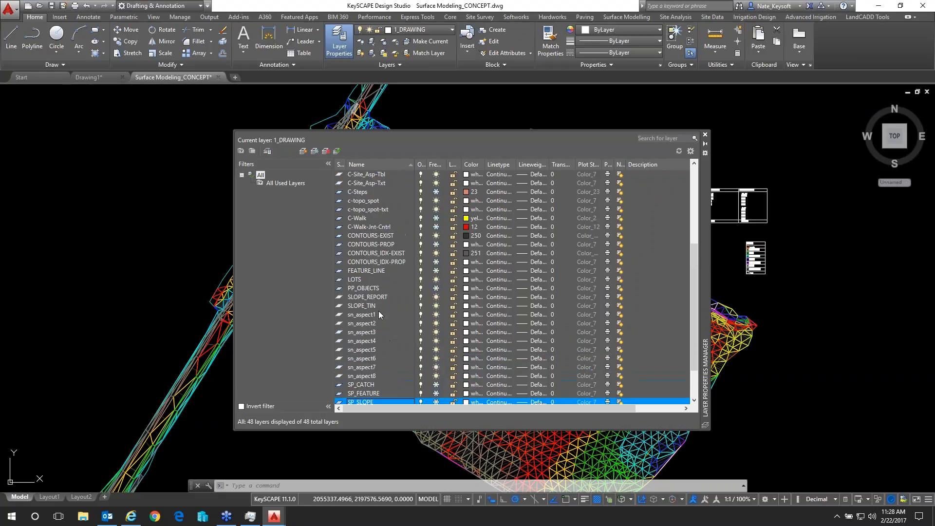
{"action": "scroll", "coordinate": [379, 310], "scroll_direction": "up", "scroll_amount": 4}
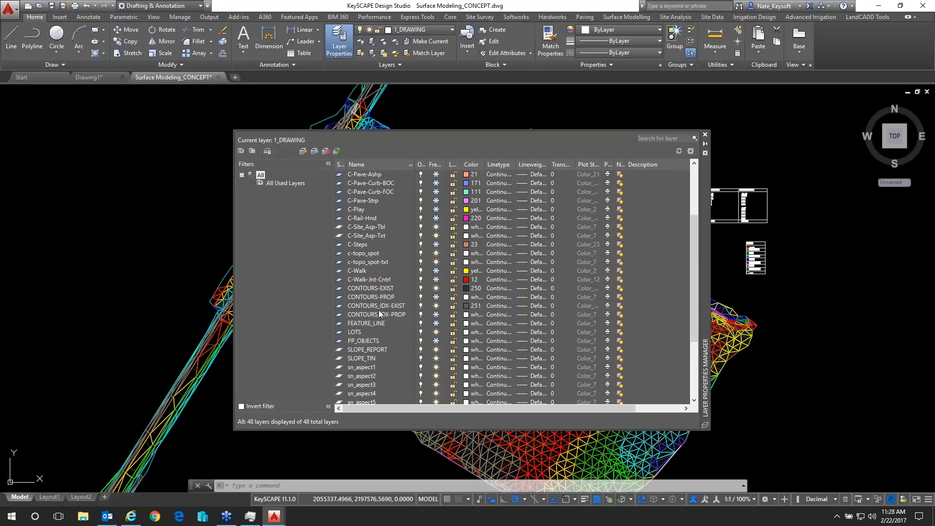
{"action": "scroll", "coordinate": [378, 310], "scroll_direction": "down", "scroll_amount": 6}
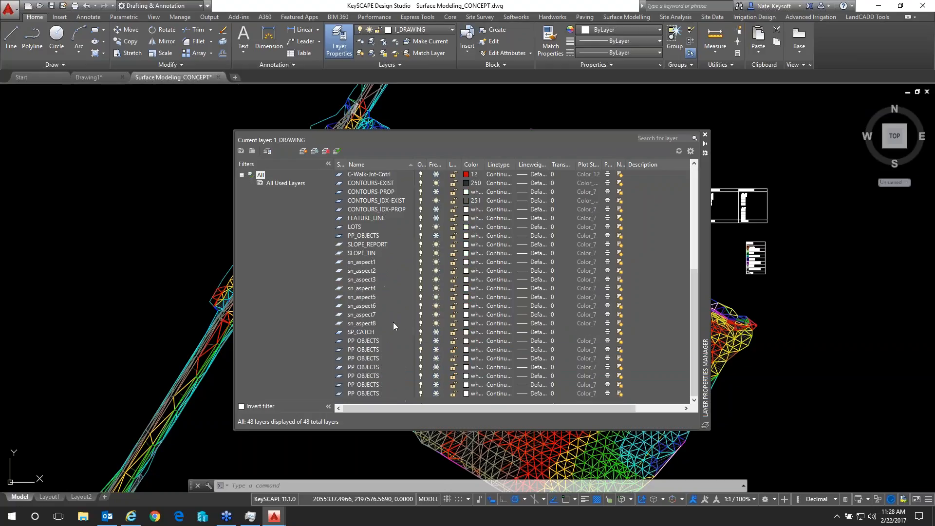
{"action": "left_click", "coordinate": [426, 254]}
{"action": "left_click", "coordinate": [436, 253]}
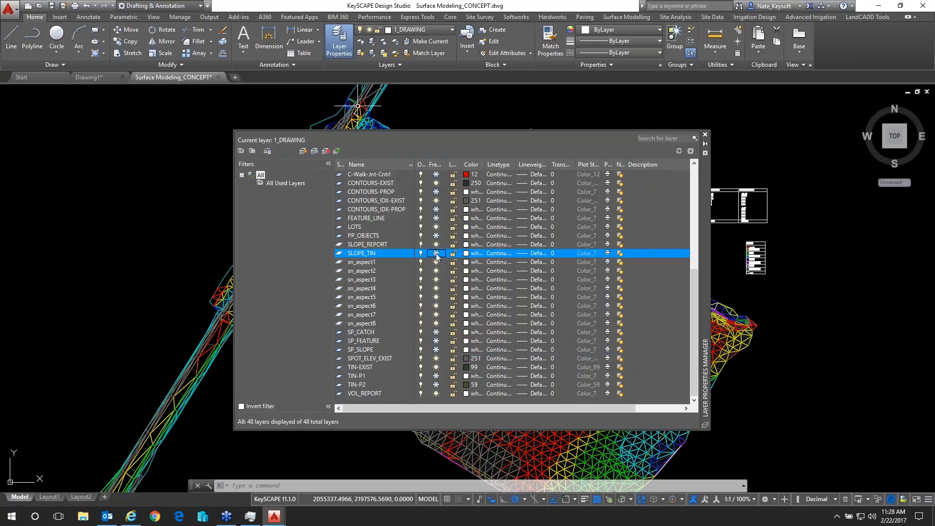
{"action": "left_click", "coordinate": [705, 134]}
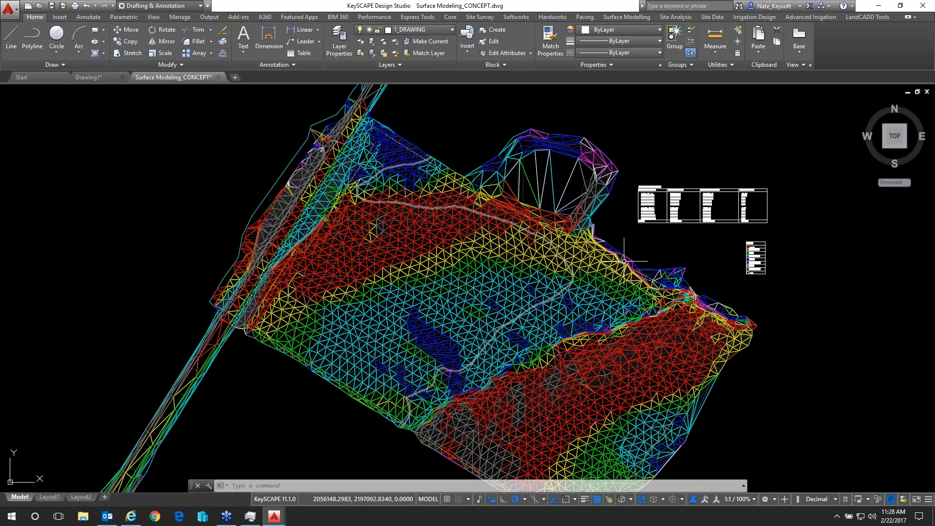
Examine the aspect legend's direction colors and compare them with the colored triangles across the surface
{"action": "scroll", "coordinate": [685, 330], "scroll_direction": "up", "scroll_amount": 2}
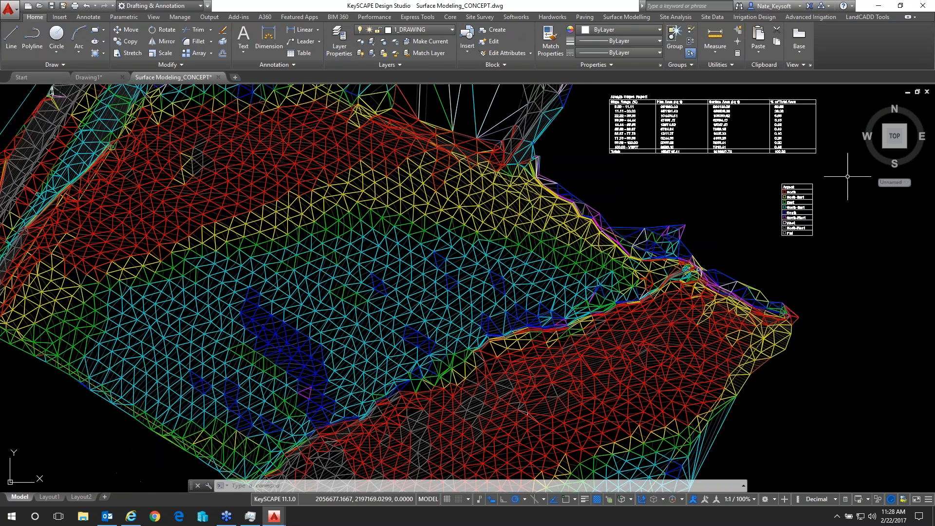
{"action": "scroll", "coordinate": [831, 190], "scroll_direction": "up", "scroll_amount": 5}
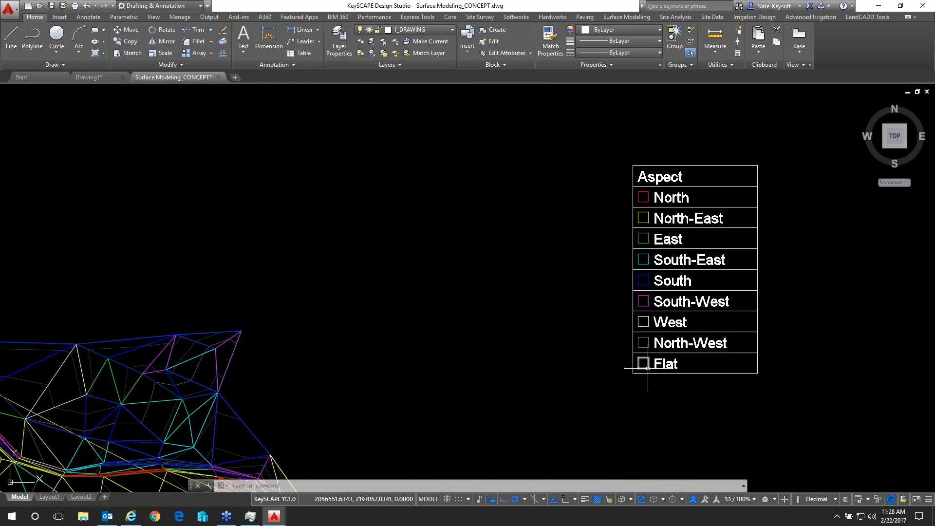
{"action": "scroll", "coordinate": [602, 299], "scroll_direction": "down", "scroll_amount": 7}
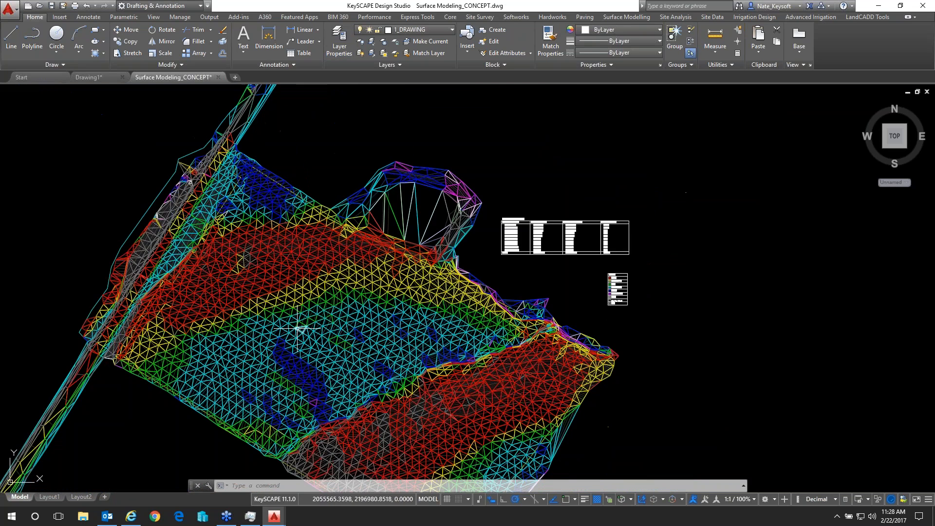
{"action": "scroll", "coordinate": [383, 335], "scroll_direction": "up", "scroll_amount": 3}
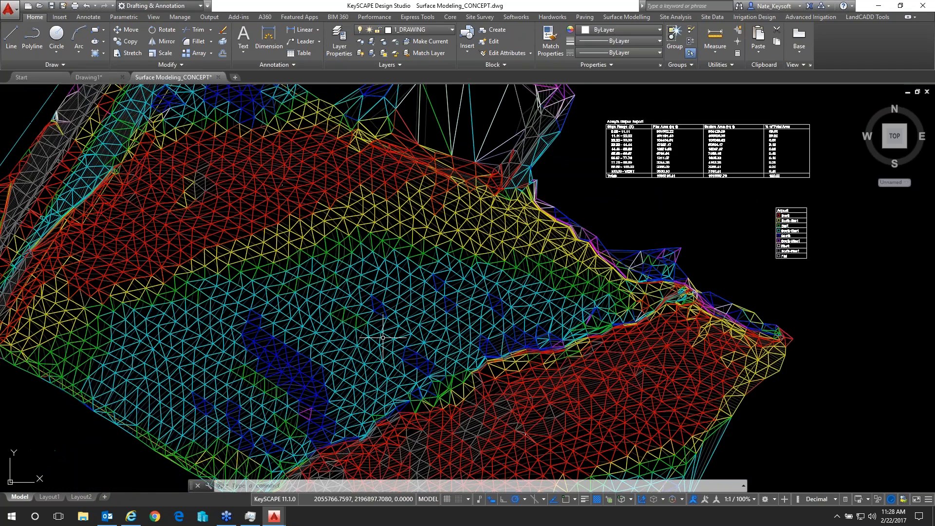
{"action": "scroll", "coordinate": [783, 234], "scroll_direction": "up", "scroll_amount": 4}
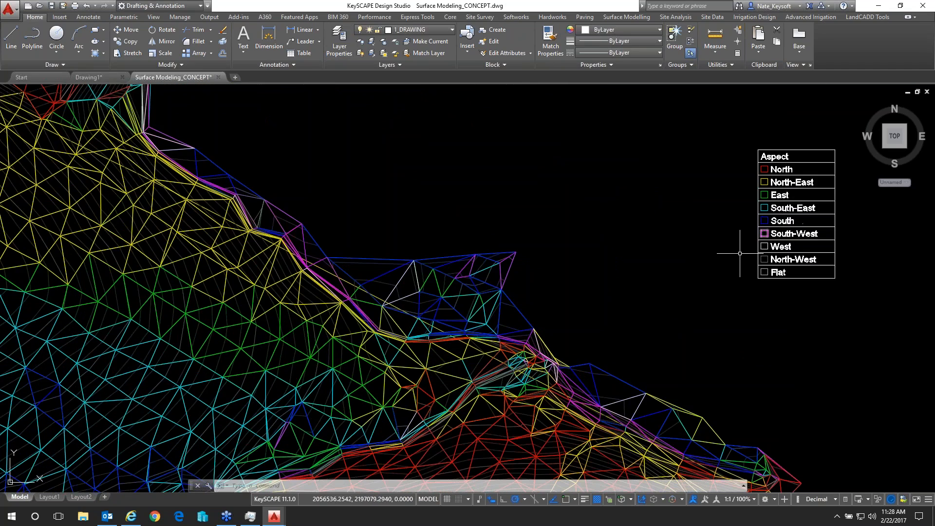
{"action": "scroll", "coordinate": [633, 313], "scroll_direction": "down", "scroll_amount": 5}
{"action": "middle_click_drag", "start_coordinate": [340, 387], "coordinate": [372, 323]}
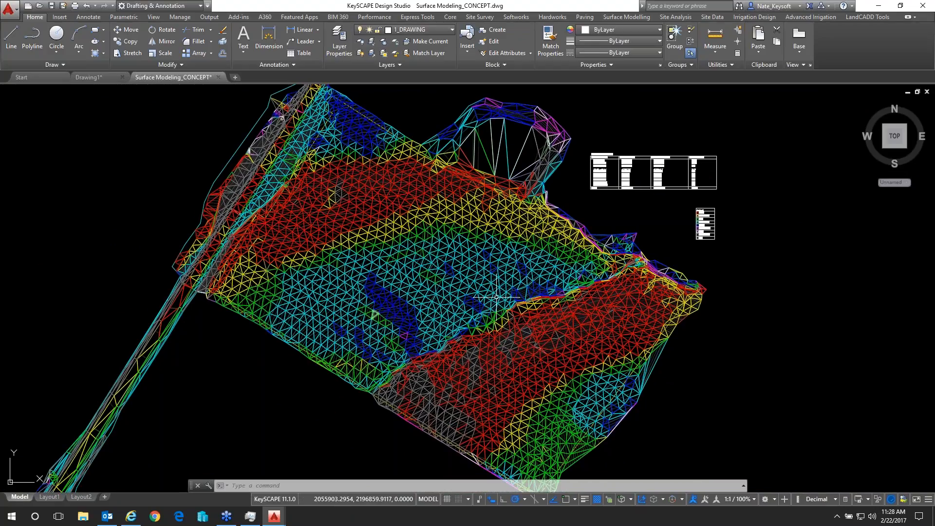
{"action": "scroll", "coordinate": [312, 219], "scroll_direction": "up", "scroll_amount": 2}
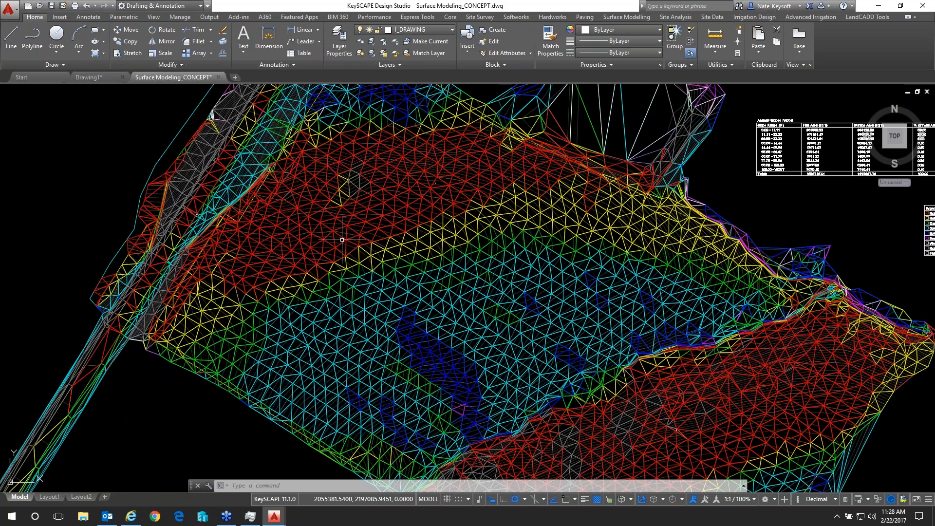
{"action": "scroll", "coordinate": [392, 261], "scroll_direction": "down", "scroll_amount": 2}
{"action": "scroll", "coordinate": [392, 261], "scroll_direction": "down", "scroll_amount": 2}
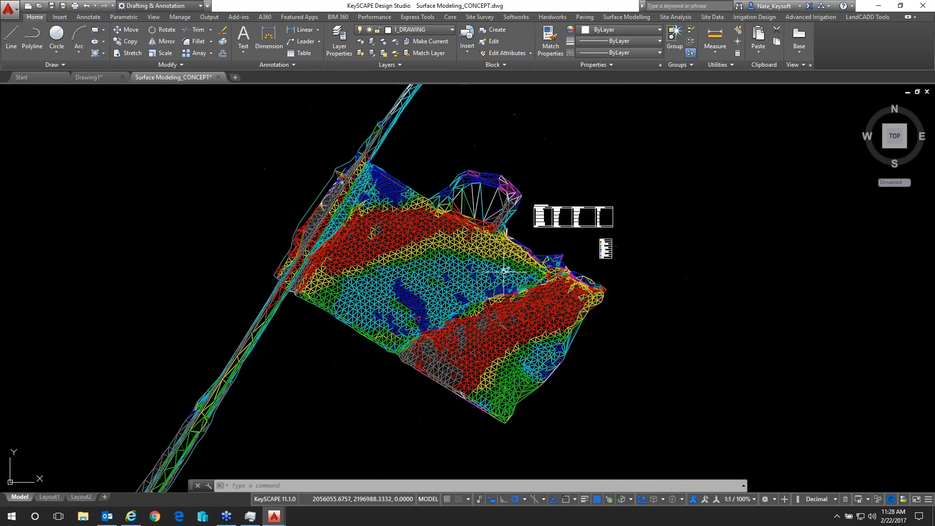
{"action": "scroll", "coordinate": [472, 205], "scroll_direction": "up", "scroll_amount": 2}
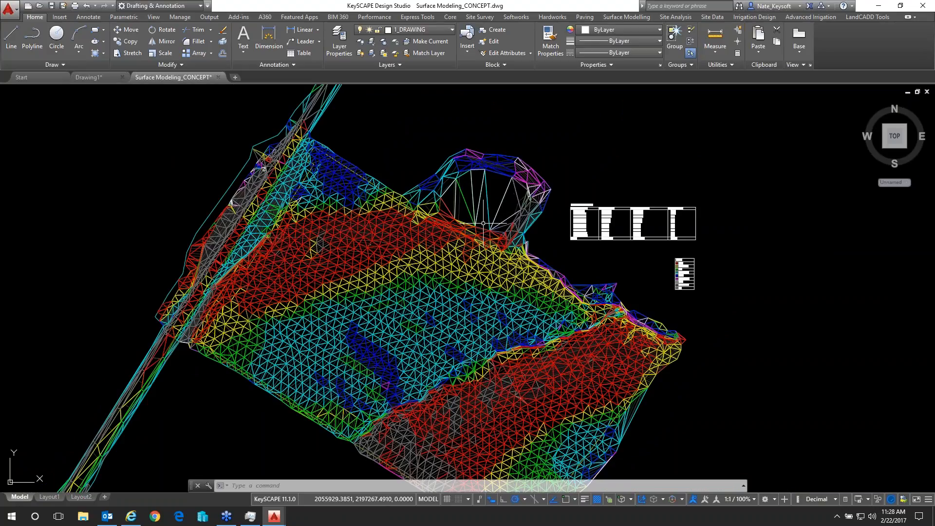
Freeze all the aspect layers, sn_aspect1 through sn_aspect8
{"action": "left_click", "coordinate": [338, 37]}
{"action": "left_click_drag", "start_coordinate": [694, 288], "coordinate": [694, 397]}
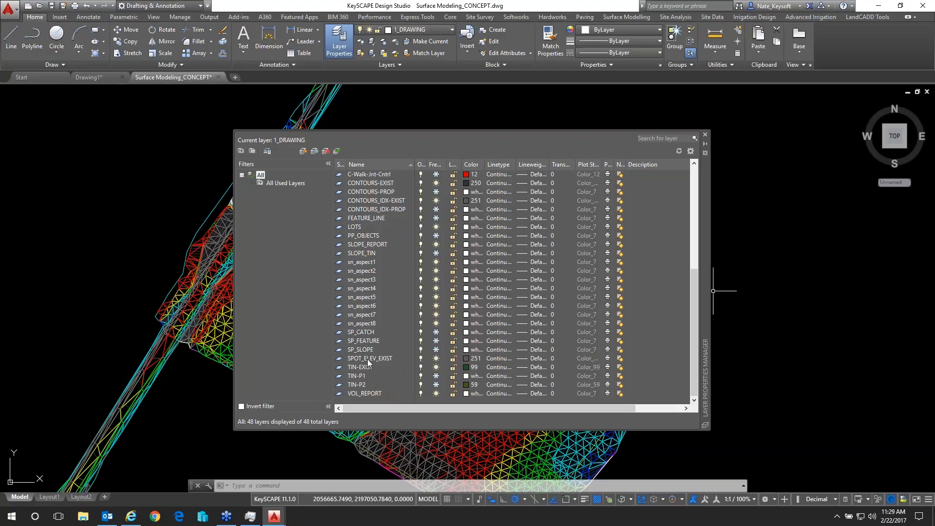
{"action": "left_click", "coordinate": [360, 324]}
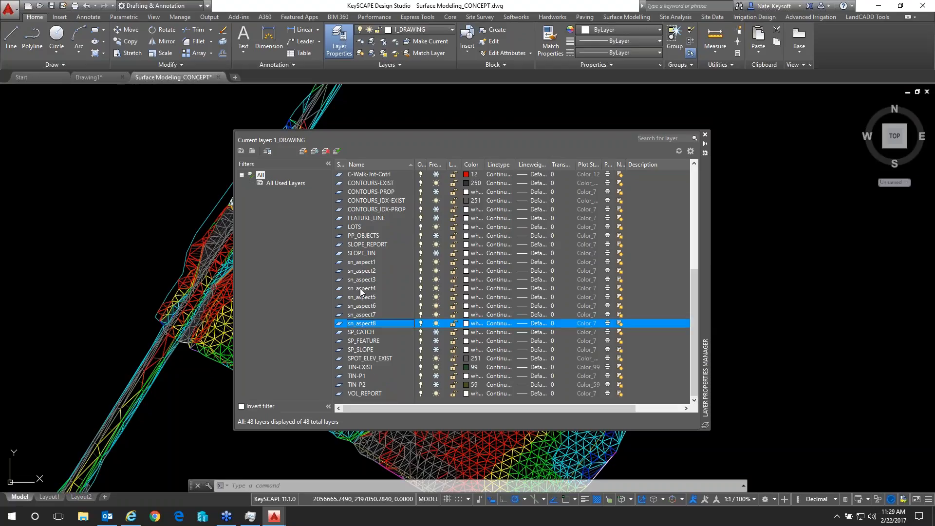
{"action": "left_click", "coordinate": [361, 261], "text": "shift"}
{"action": "left_click", "coordinate": [436, 272]}
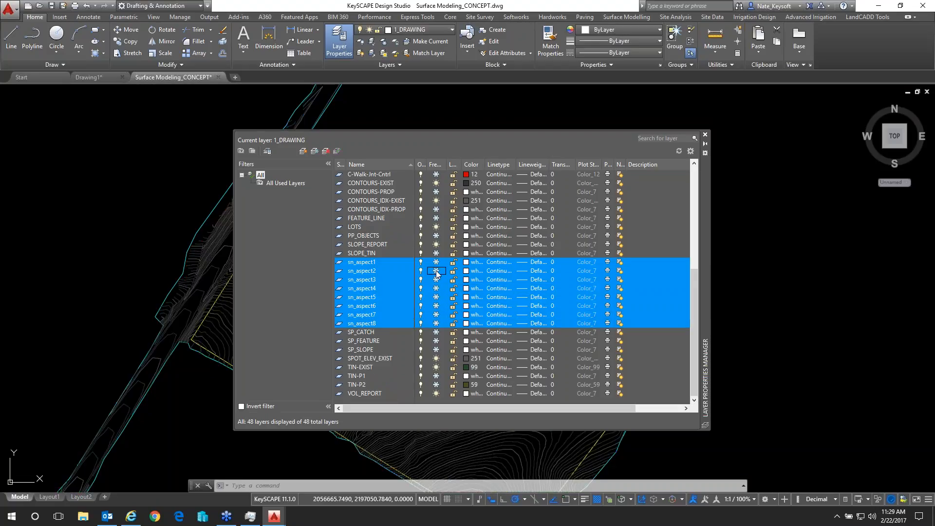
{"action": "left_click", "coordinate": [706, 135]}
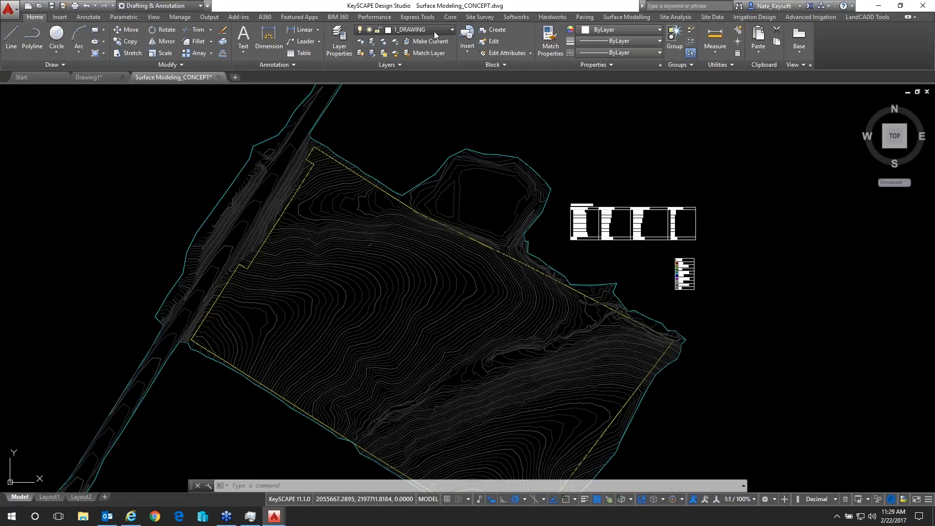
Freeze the existing contour layers CONTOURS_IDX-EXIST and CONTOURS-EXIST
{"action": "left_click", "coordinate": [451, 30]}
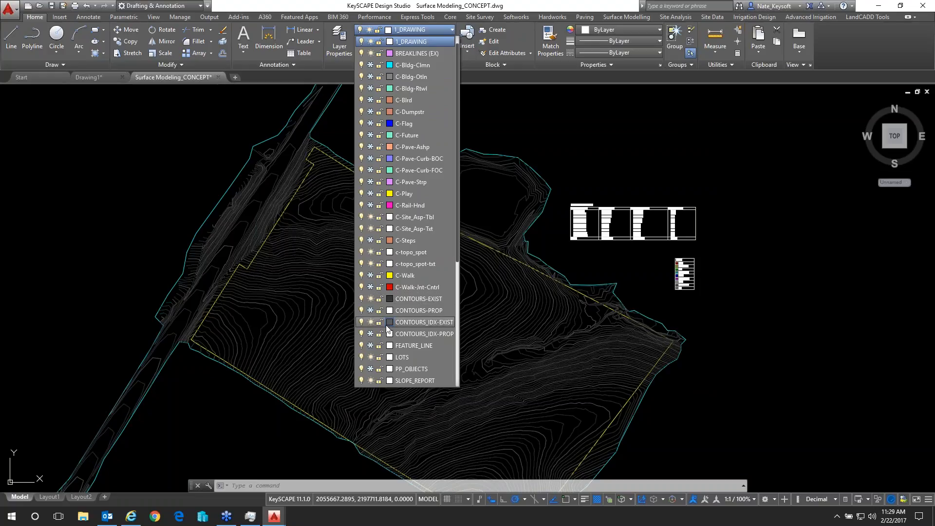
{"action": "left_click", "coordinate": [371, 322]}
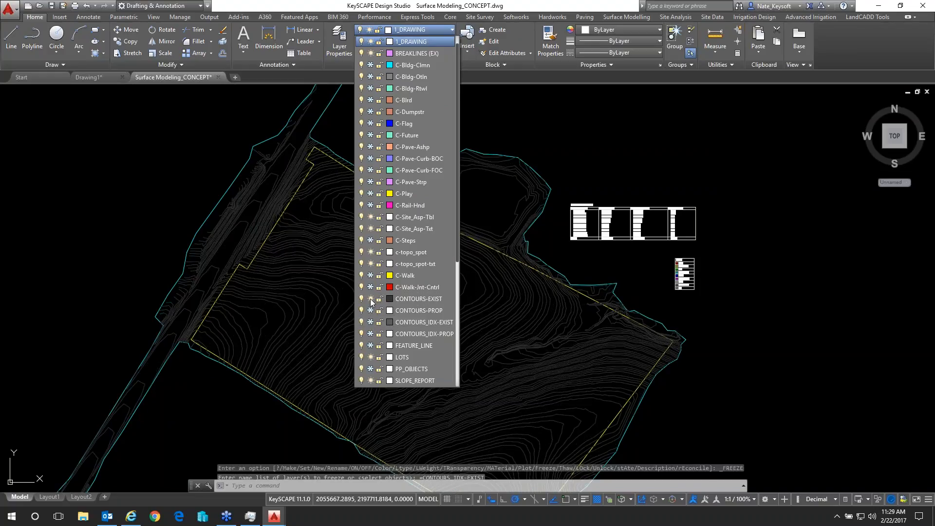
{"action": "left_click", "coordinate": [371, 299]}
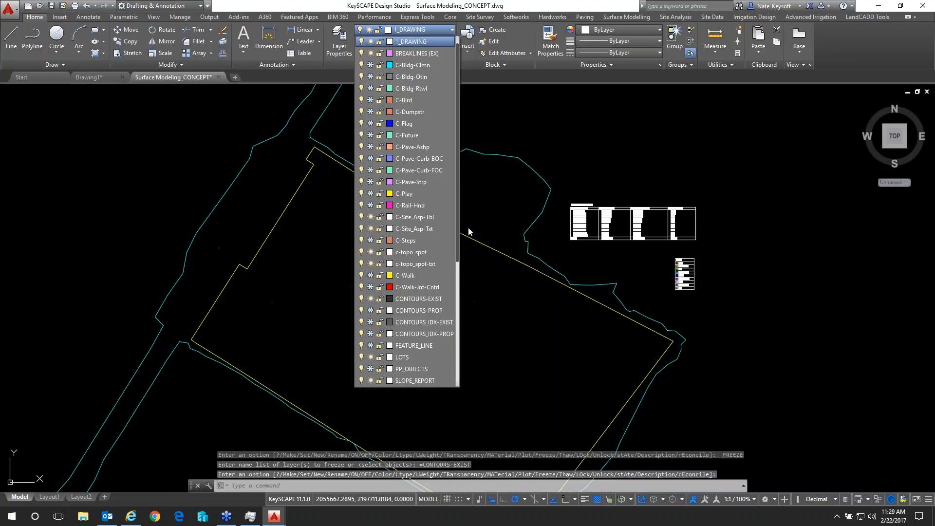
{"action": "left_click", "coordinate": [504, 198]}
{"action": "left_click", "coordinate": [496, 211]}
{"action": "left_click", "coordinate": [462, 190]}
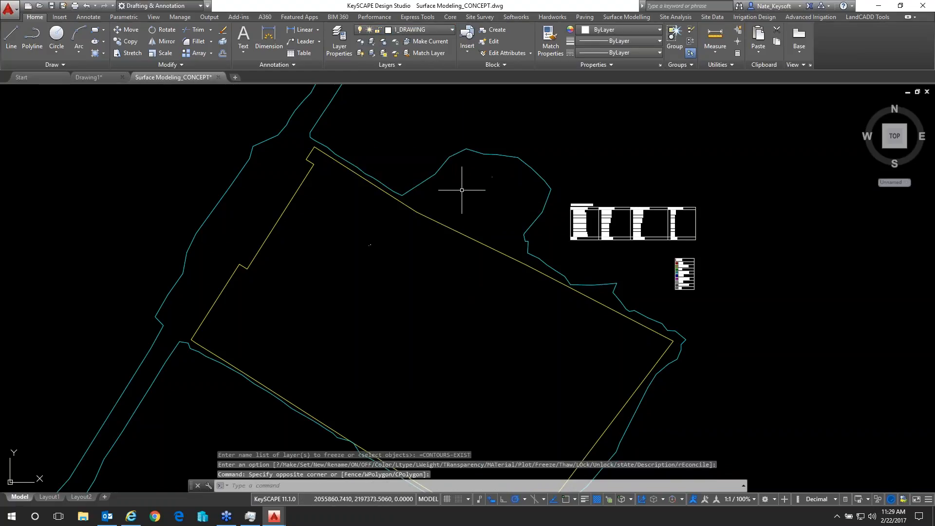
{"action": "middle_click_drag", "start_coordinate": [463, 209], "coordinate": [483, 144]}
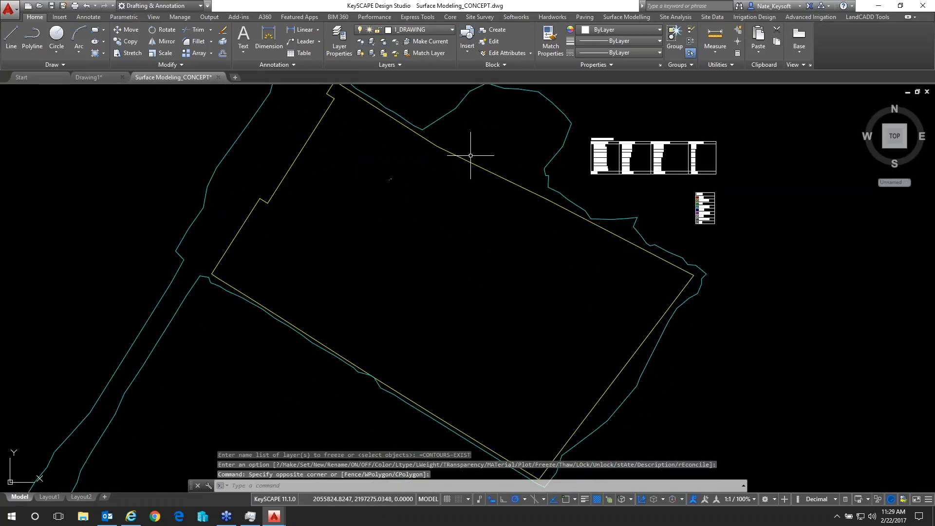
{"action": "left_click", "coordinate": [431, 32]}
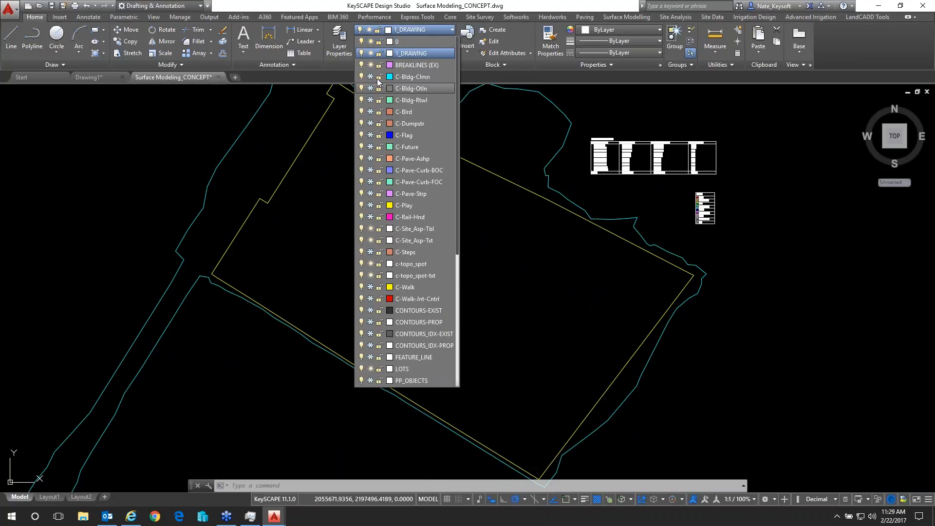
{"action": "scroll", "coordinate": [437, 296], "scroll_direction": "down", "scroll_amount": 6}
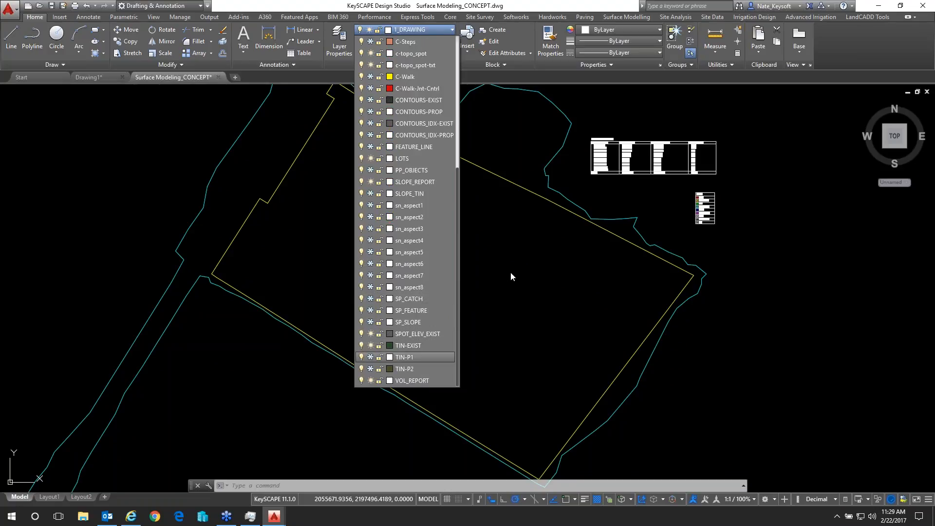
{"action": "left_click", "coordinate": [512, 237]}
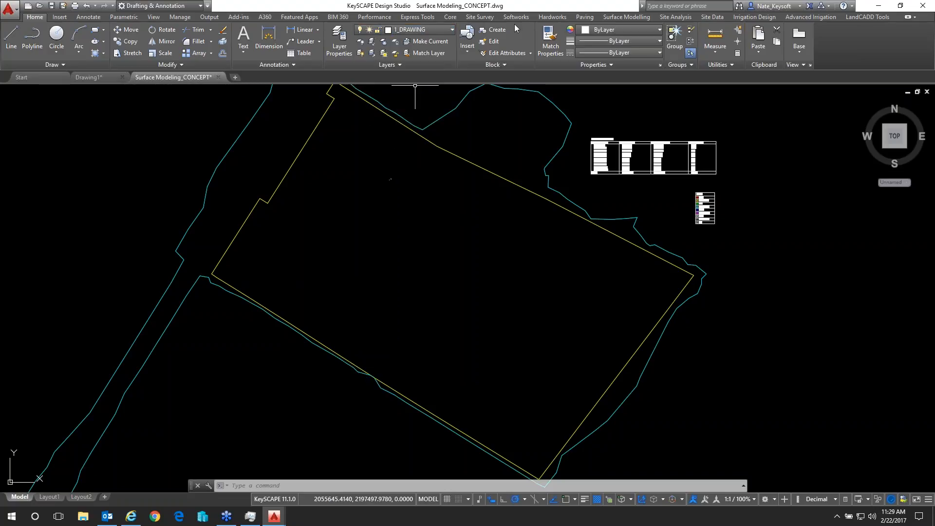
{"action": "left_click", "coordinate": [622, 17]}
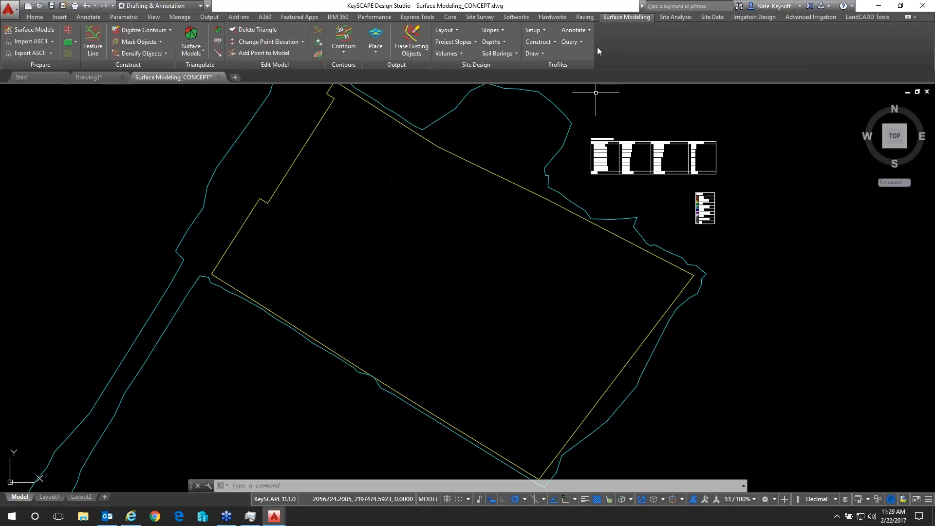
{"action": "left_click", "coordinate": [714, 17]}
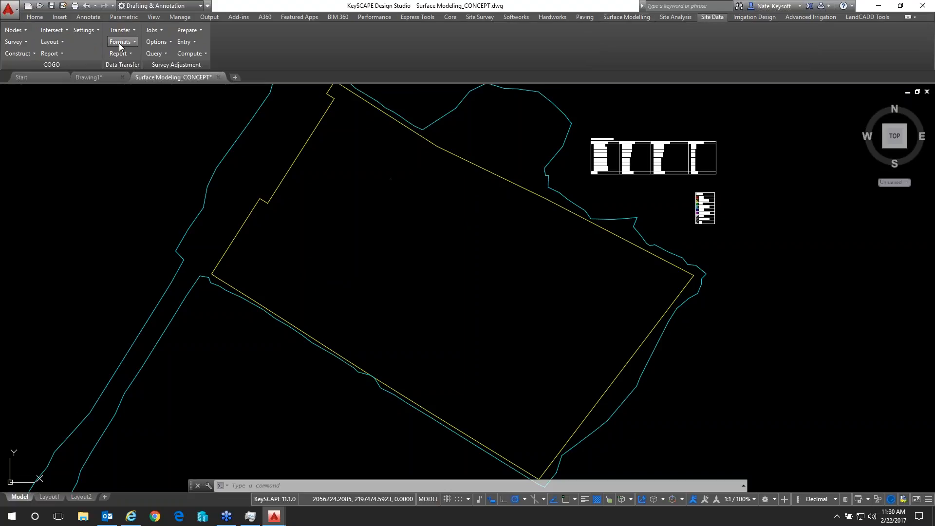
{"action": "left_click", "coordinate": [120, 30]}
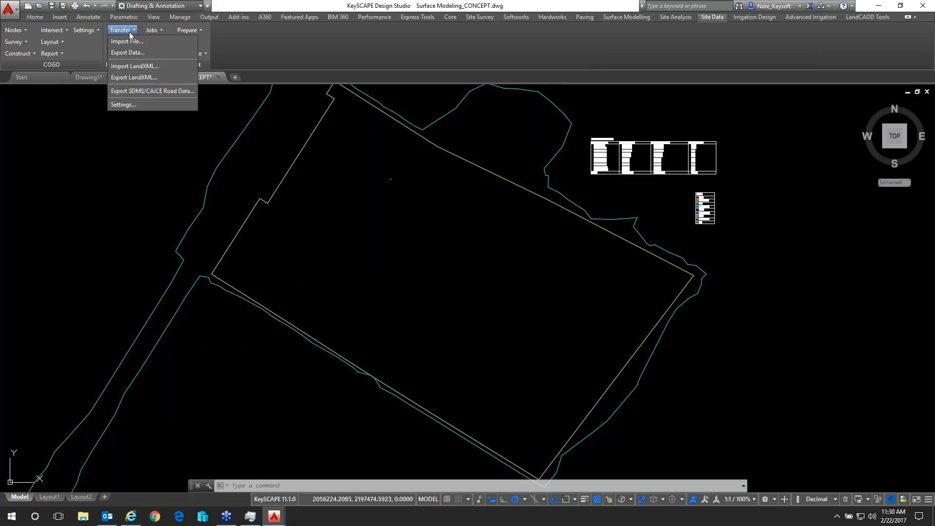
{"action": "left_click", "coordinate": [139, 66]}
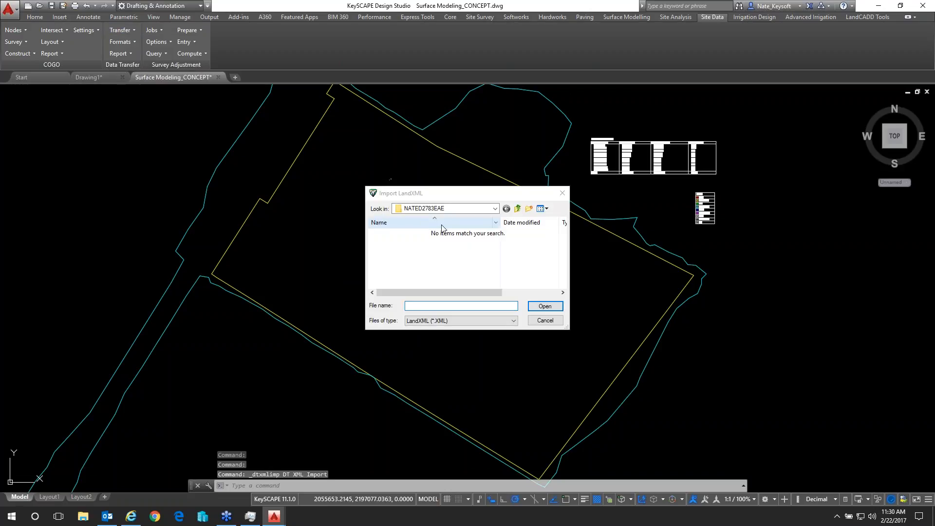
{"action": "left_click", "coordinate": [497, 209]}
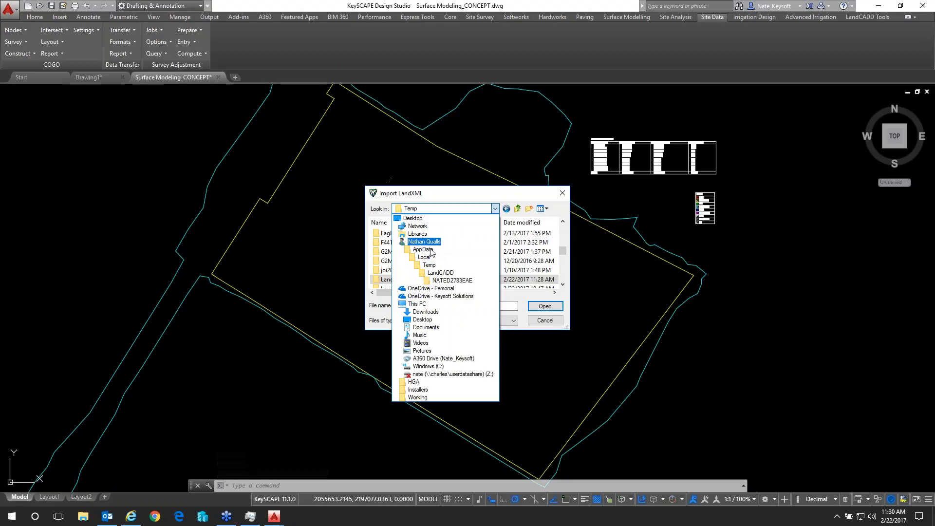
{"action": "left_click", "coordinate": [429, 296]}
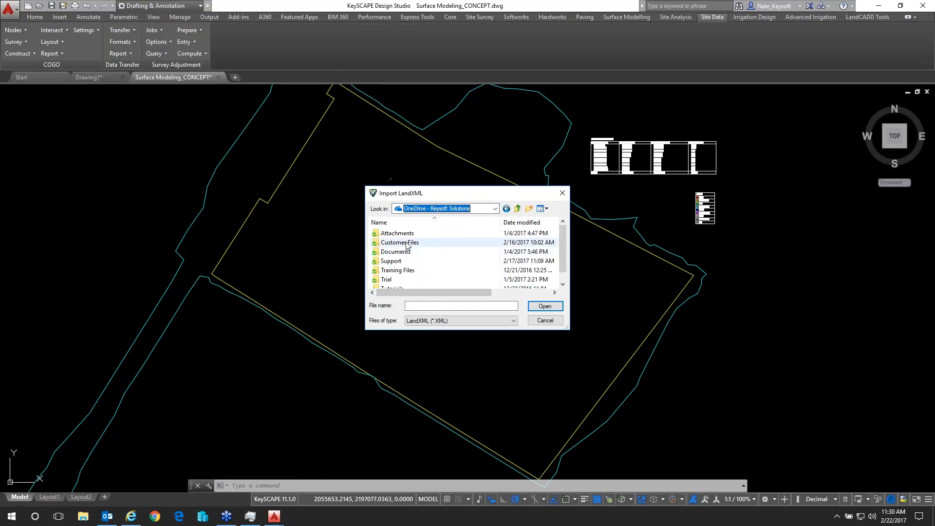
{"action": "double_click", "coordinate": [406, 246]}
{"action": "scroll", "coordinate": [408, 247], "scroll_direction": "down", "scroll_amount": 1}
{"action": "double_click", "coordinate": [409, 245]}
{"action": "double_click", "coordinate": [389, 234]}
{"action": "left_click", "coordinate": [495, 208]}
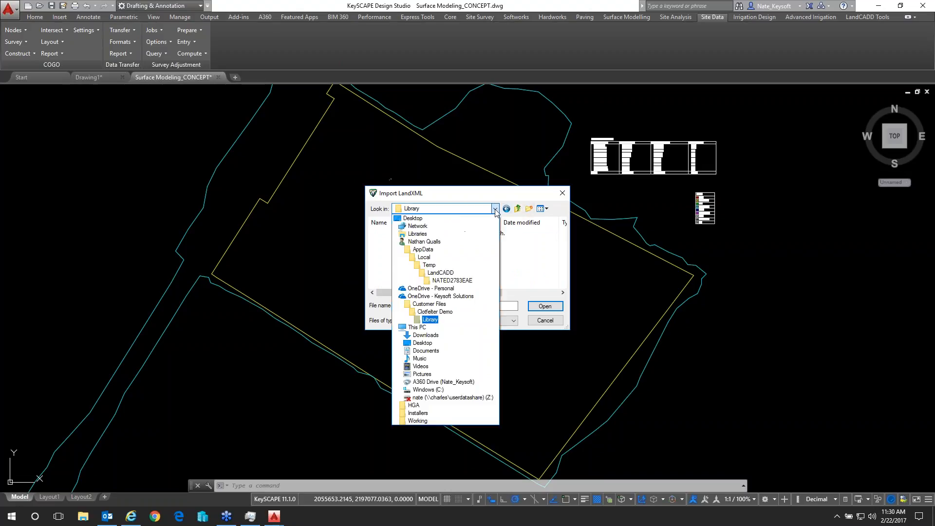
{"action": "left_click", "coordinate": [419, 222]}
{"action": "scroll", "coordinate": [446, 256], "scroll_direction": "down", "scroll_amount": 4}
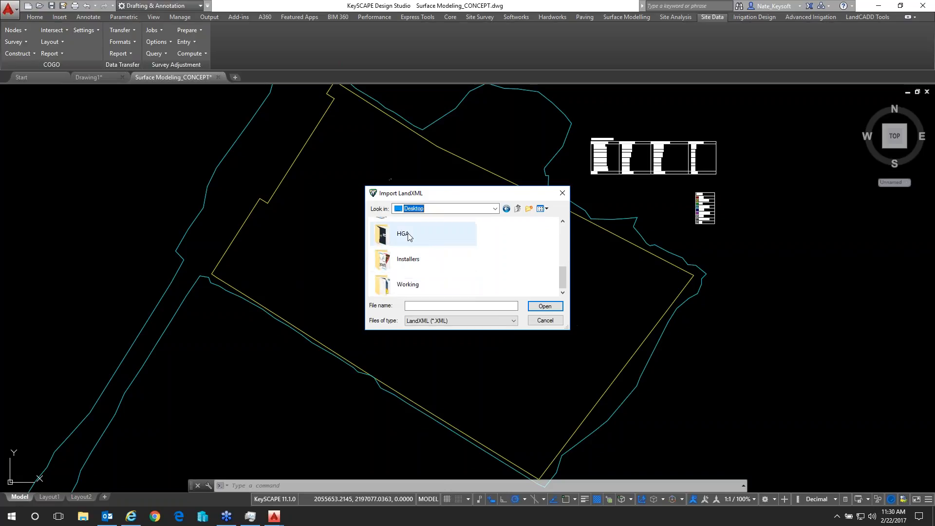
{"action": "double_click", "coordinate": [408, 284]}
{"action": "double_click", "coordinate": [424, 239]}
{"action": "double_click", "coordinate": [436, 235]}
{"action": "left_click", "coordinate": [544, 321]}
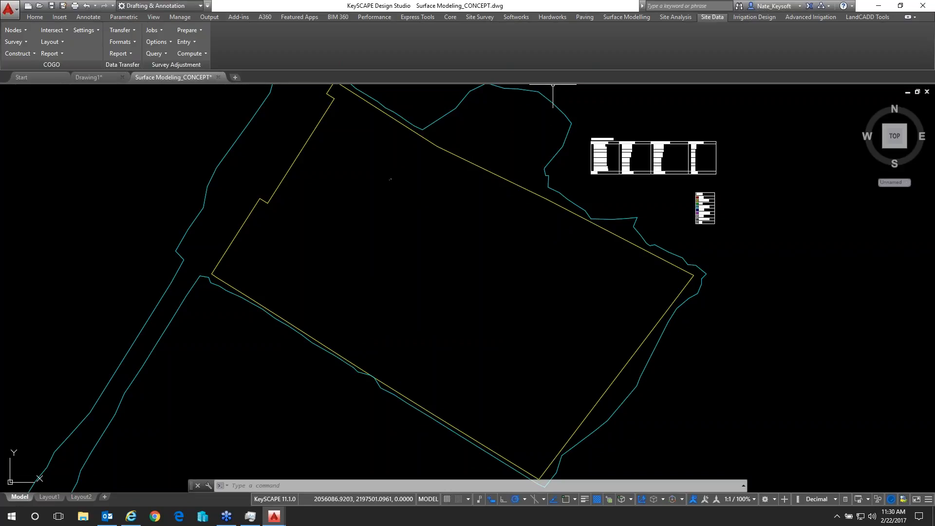
Start making intermediate and index contours for the EXISTING surface, assigning index contours to layer CONTOURS_IDX-EXIST2 in color 1 - Red
{"action": "left_click", "coordinate": [625, 17]}
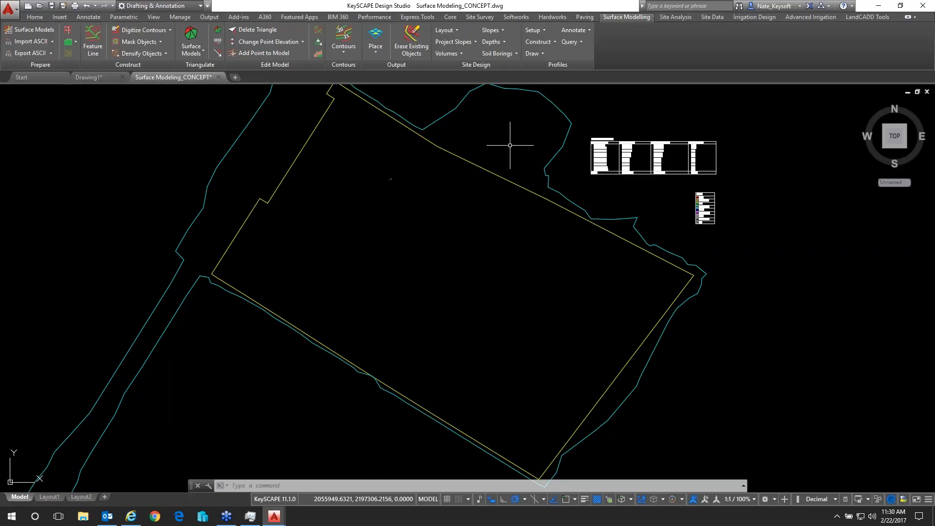
{"action": "left_click", "coordinate": [340, 53]}
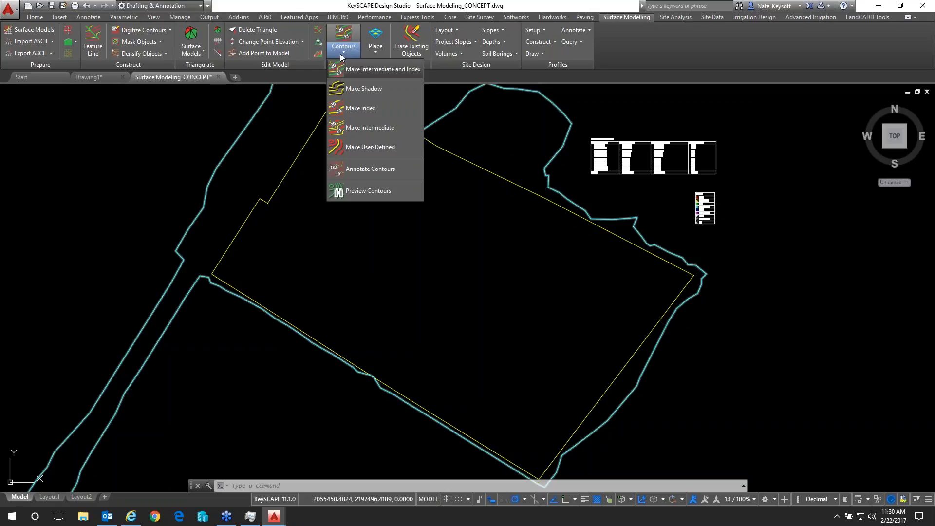
{"action": "left_click", "coordinate": [382, 69]}
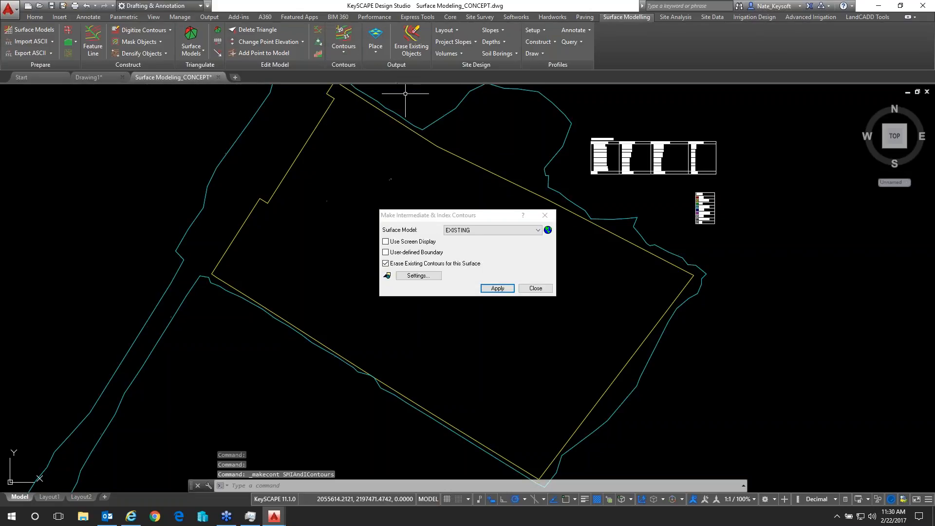
{"action": "left_click", "coordinate": [538, 229]}
{"action": "left_click", "coordinate": [538, 230]}
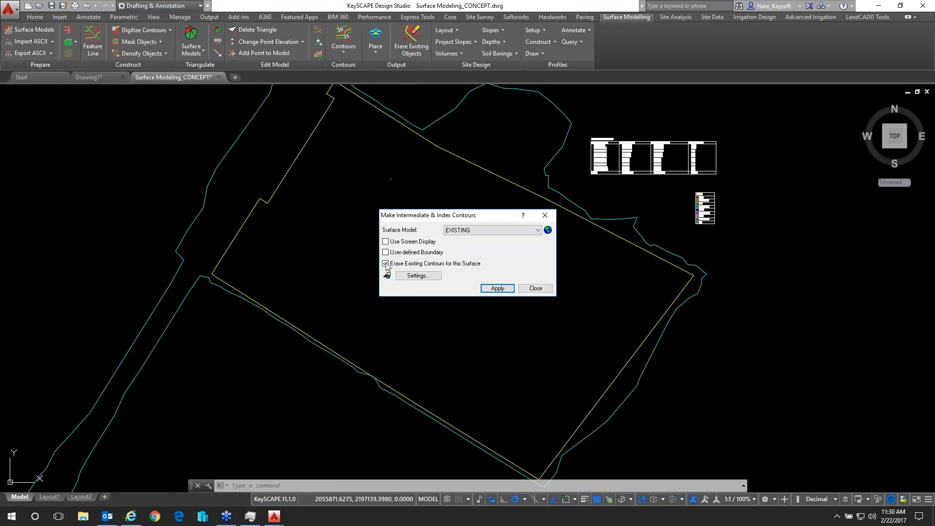
{"action": "left_click", "coordinate": [387, 276]}
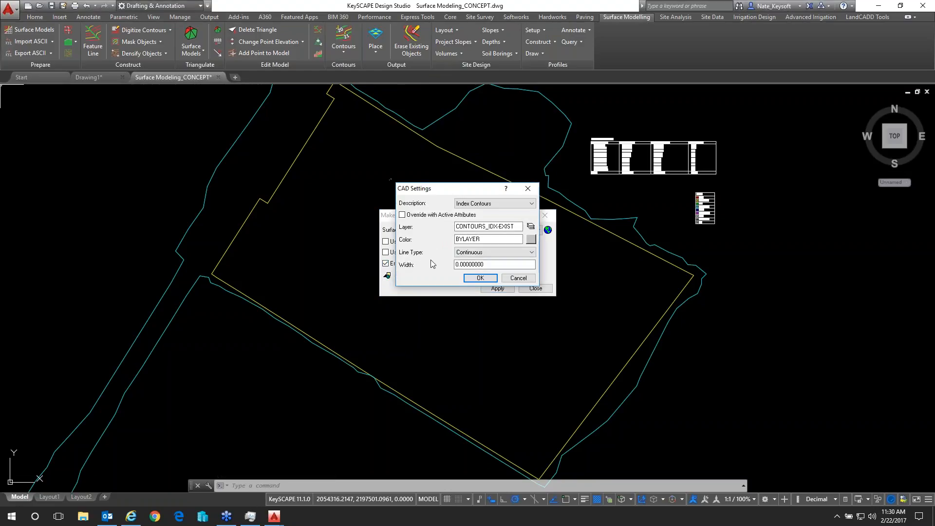
{"action": "left_click", "coordinate": [489, 227]}
{"action": "left_click_drag", "start_coordinate": [497, 231], "coordinate": [513, 227]}
{"action": "left_click", "coordinate": [531, 240]}
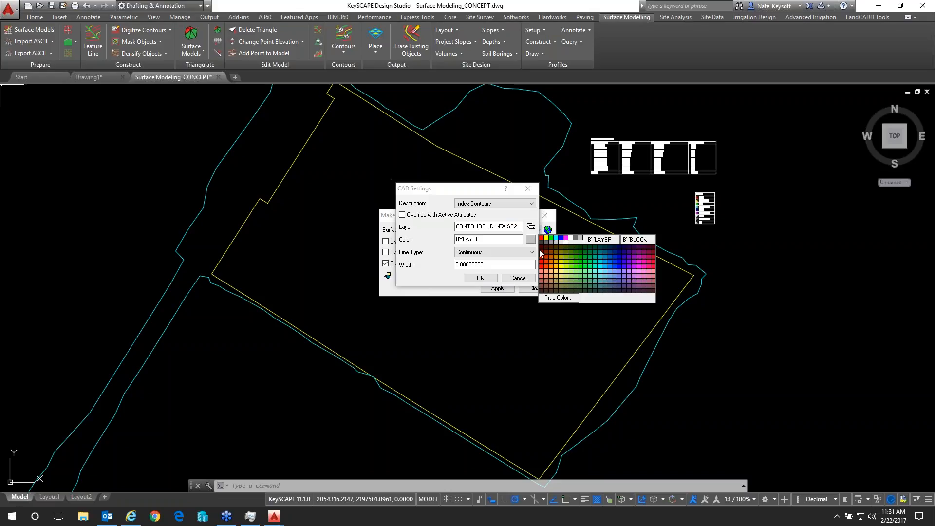
{"action": "left_click", "coordinate": [541, 239]}
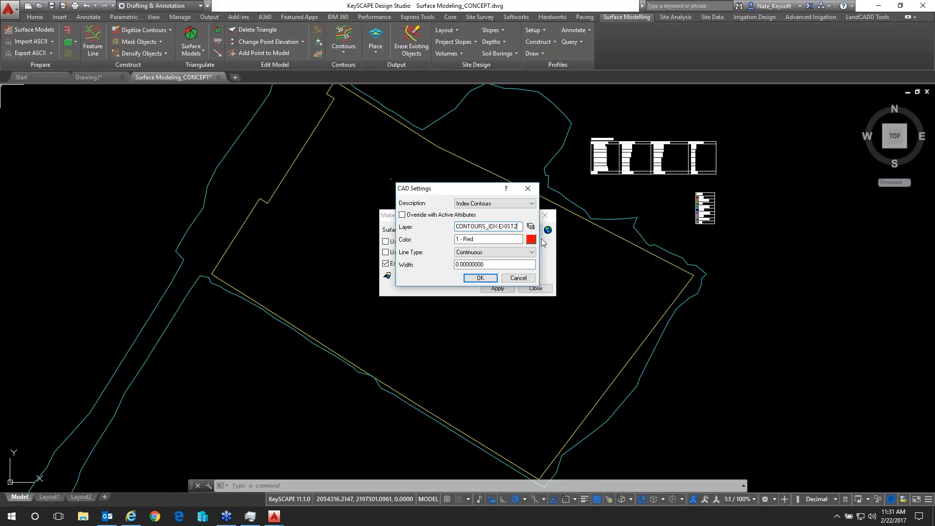
Assign the intermediate contours to layer CONTOURS-EXIST2 in color 8
{"action": "left_click", "coordinate": [532, 205]}
{"action": "left_click", "coordinate": [511, 219]}
{"action": "left_click", "coordinate": [530, 238]}
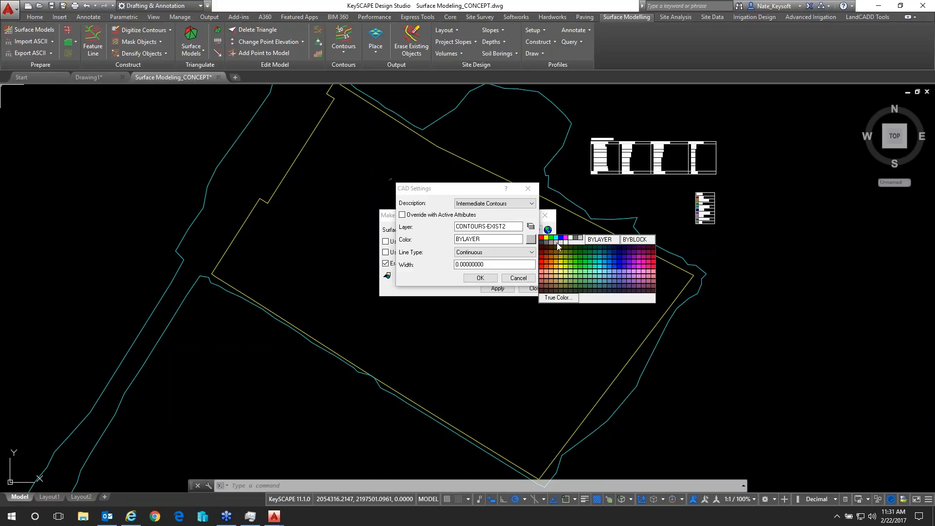
{"action": "left_click", "coordinate": [579, 238]}
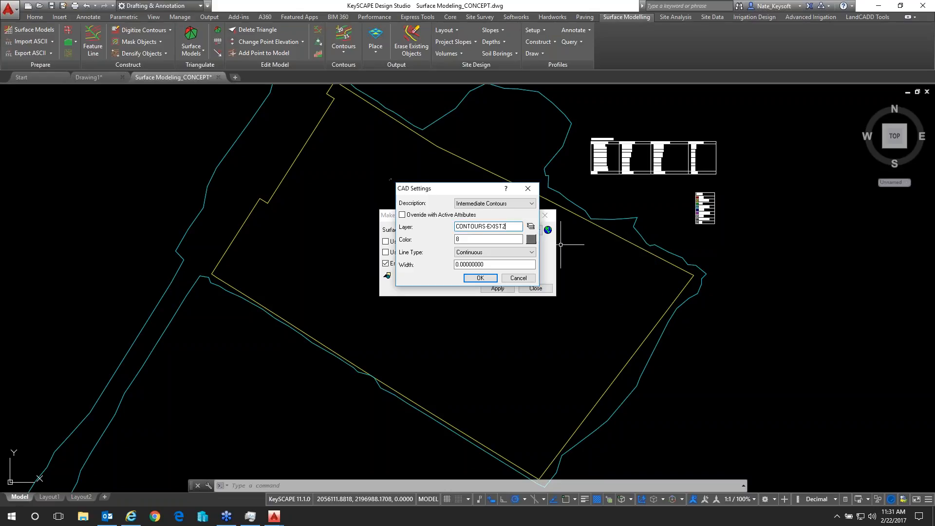
{"action": "left_click", "coordinate": [481, 278]}
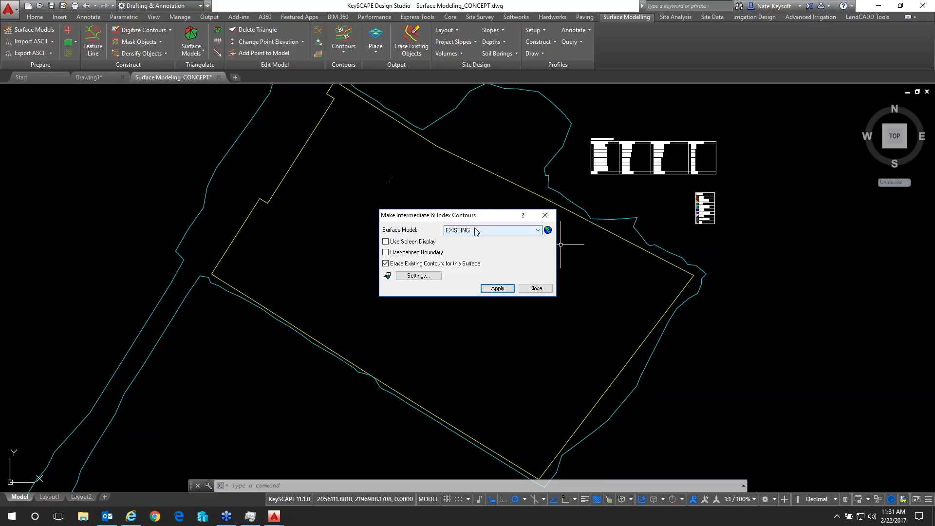
Generate the EXISTING surface's contours as polylines with a 1.00 intermediate interval and a 5.00 index interval
{"action": "left_click", "coordinate": [407, 275]}
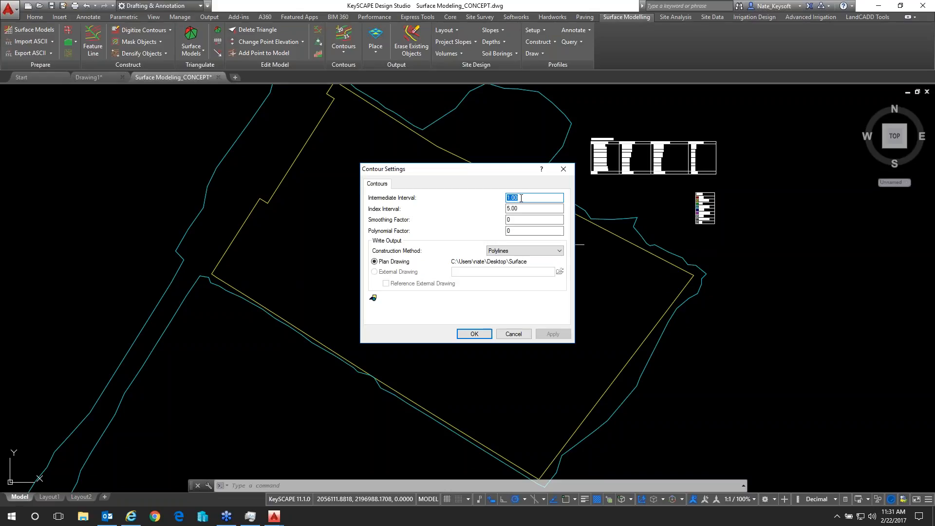
{"action": "left_click", "coordinate": [474, 333]}
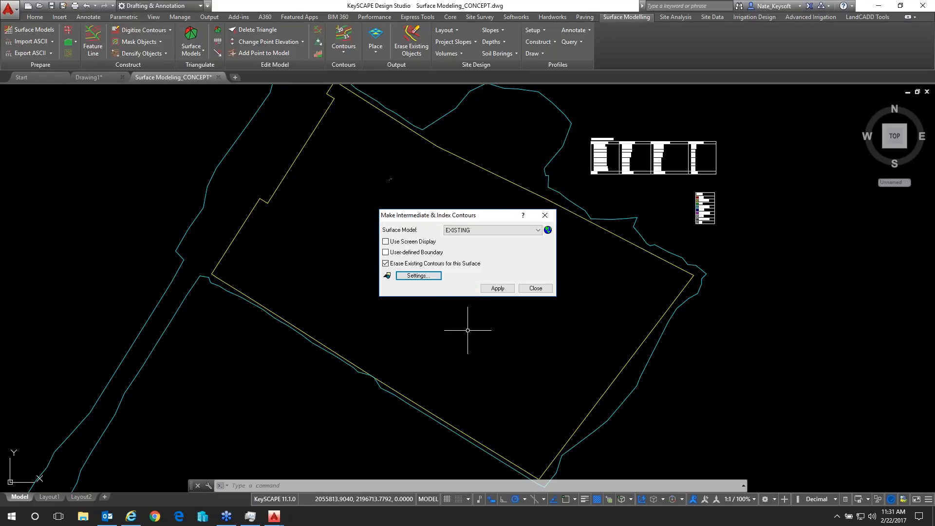
{"action": "left_click", "coordinate": [495, 288]}
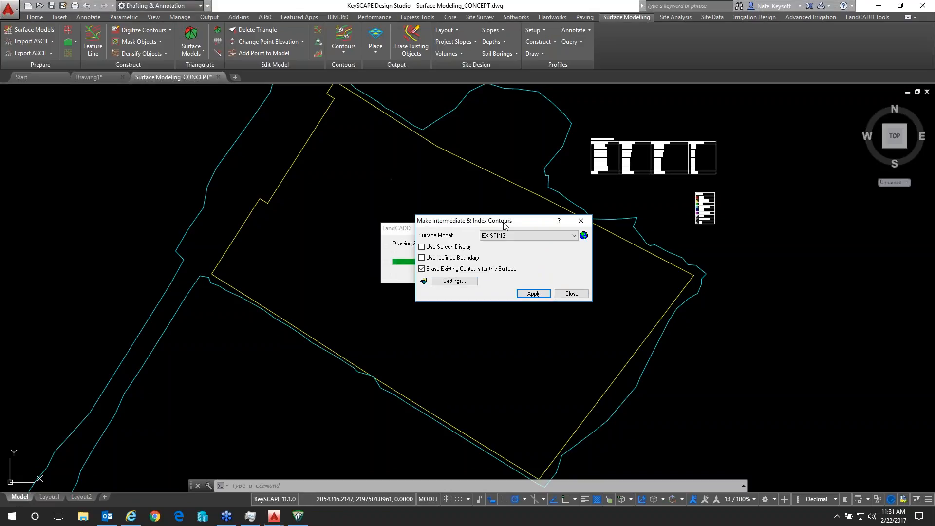
{"action": "left_click_drag", "start_coordinate": [499, 225], "coordinate": [682, 260]}
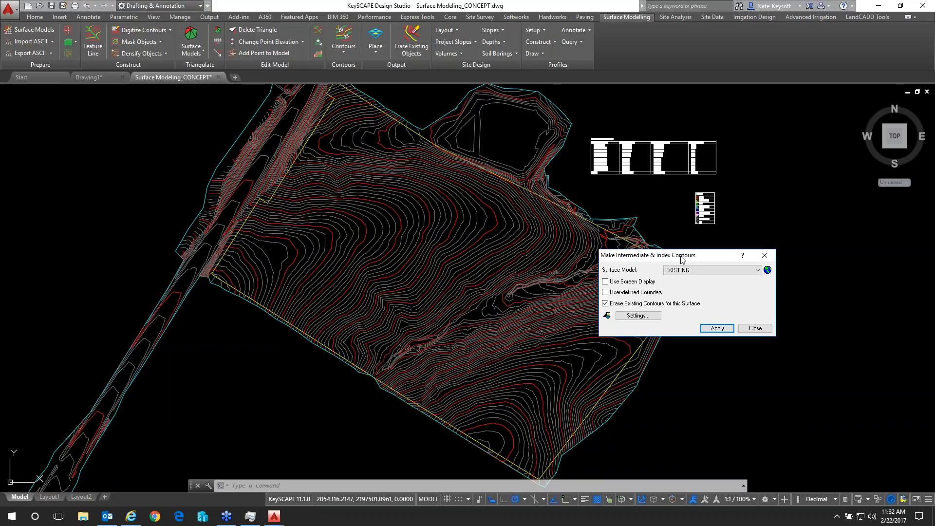
{"action": "left_click", "coordinate": [755, 328]}
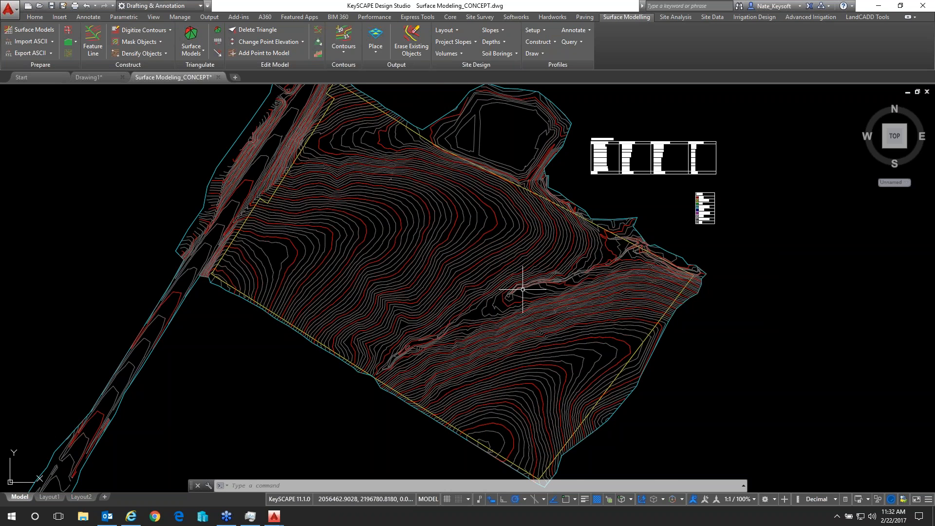
{"action": "scroll", "coordinate": [326, 249], "scroll_direction": "up", "scroll_amount": 5}
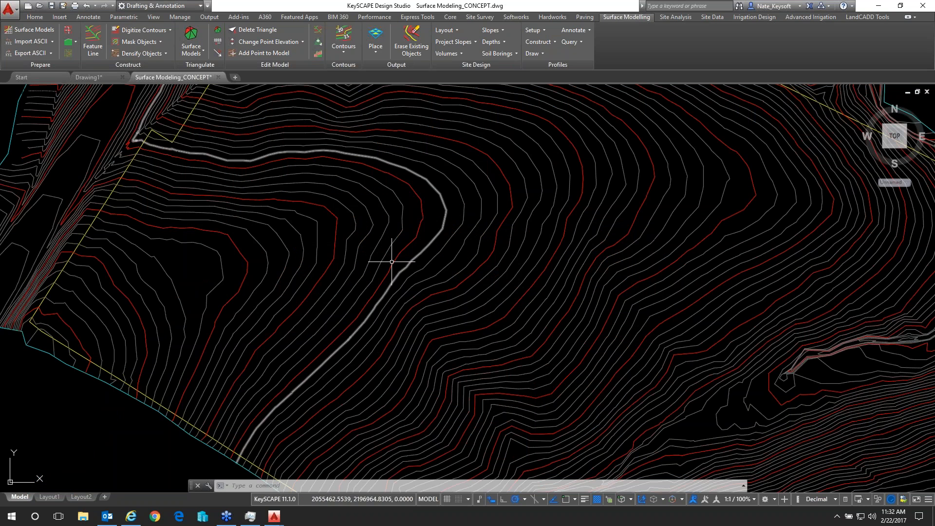
{"action": "scroll", "coordinate": [391, 262], "scroll_direction": "down", "scroll_amount": 5}
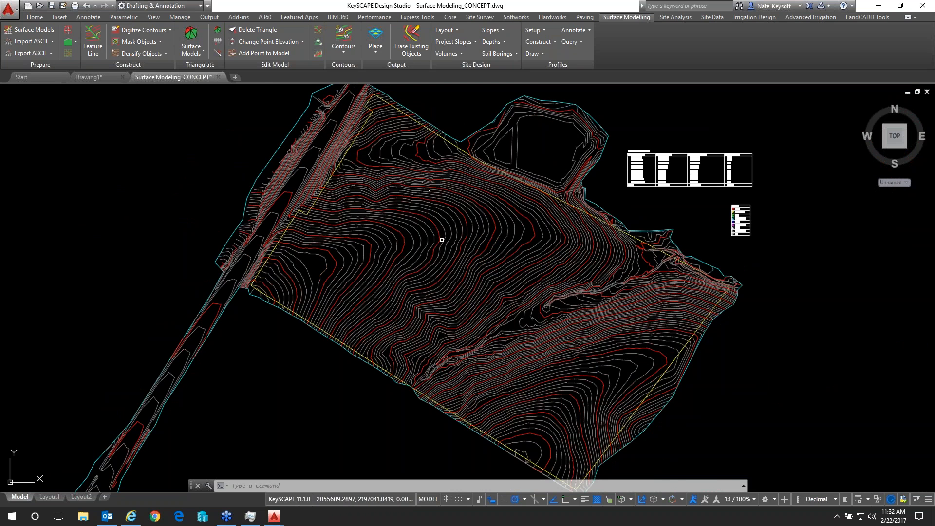
{"action": "scroll", "coordinate": [440, 240], "scroll_direction": "up", "scroll_amount": 5}
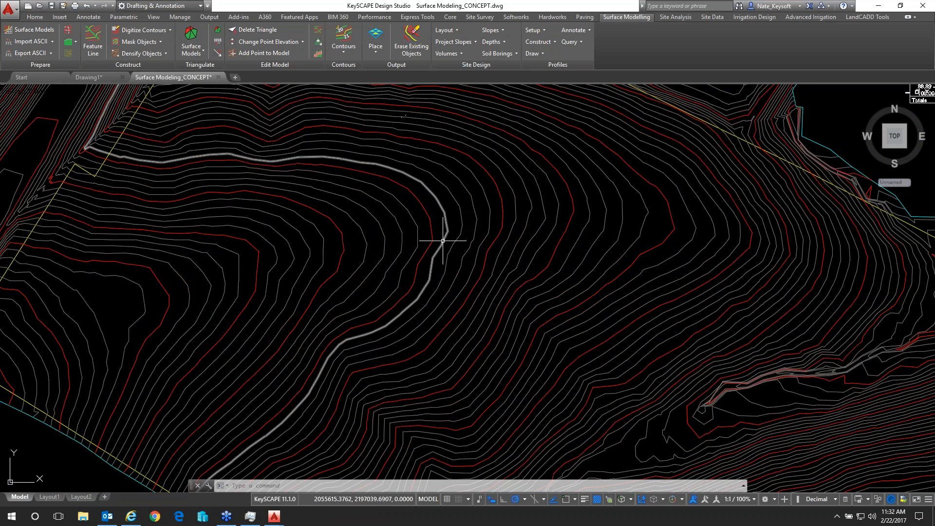
{"action": "scroll", "coordinate": [442, 240], "scroll_direction": "down", "scroll_amount": 5}
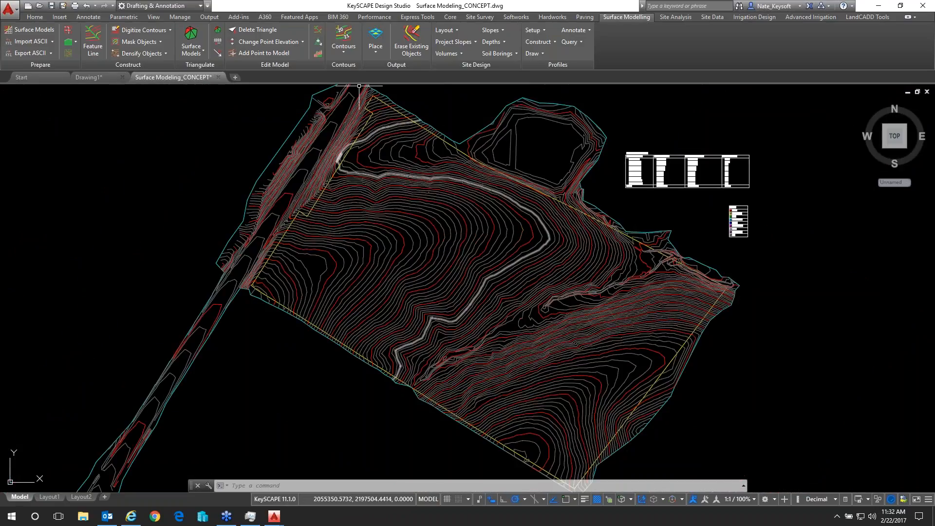
Start annotating contours for the EXISTING surface model with the Crossing method
{"action": "left_click", "coordinate": [350, 53]}
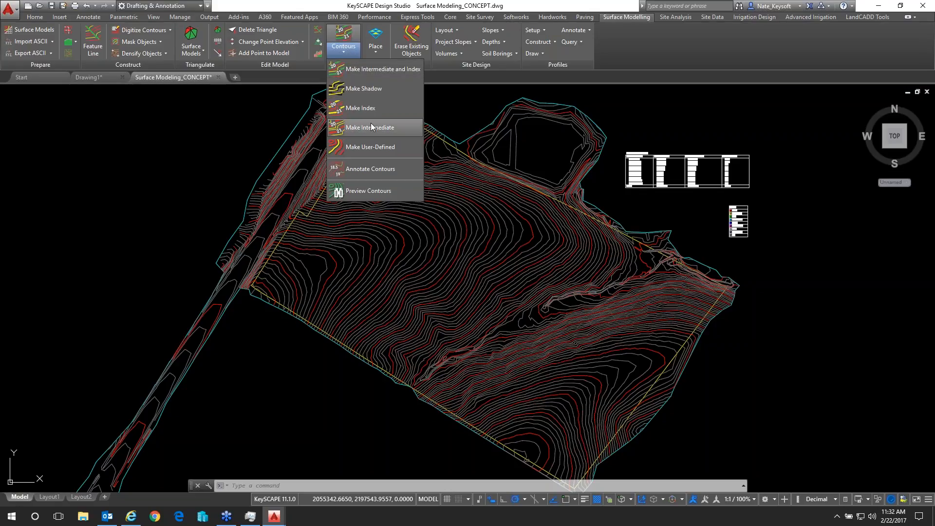
{"action": "left_click", "coordinate": [373, 189]}
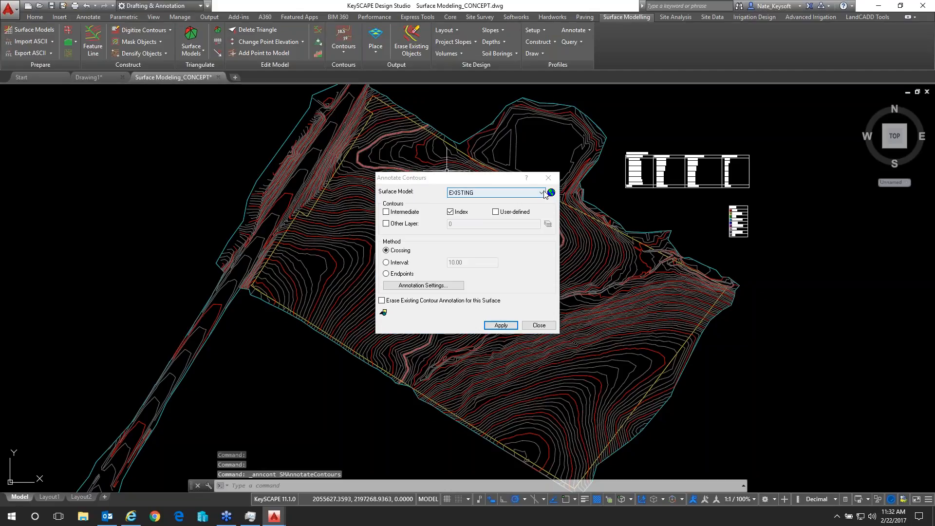
{"action": "left_click", "coordinate": [542, 192]}
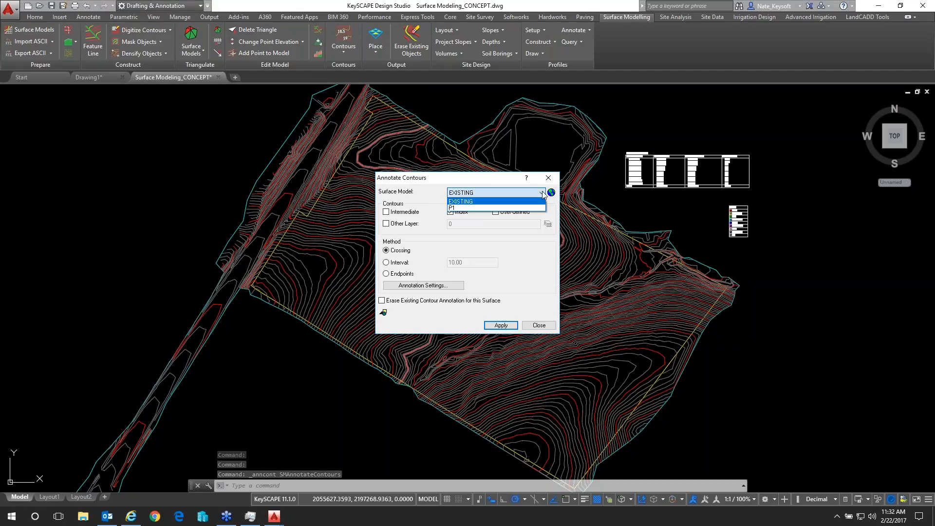
{"action": "left_click", "coordinate": [542, 194]}
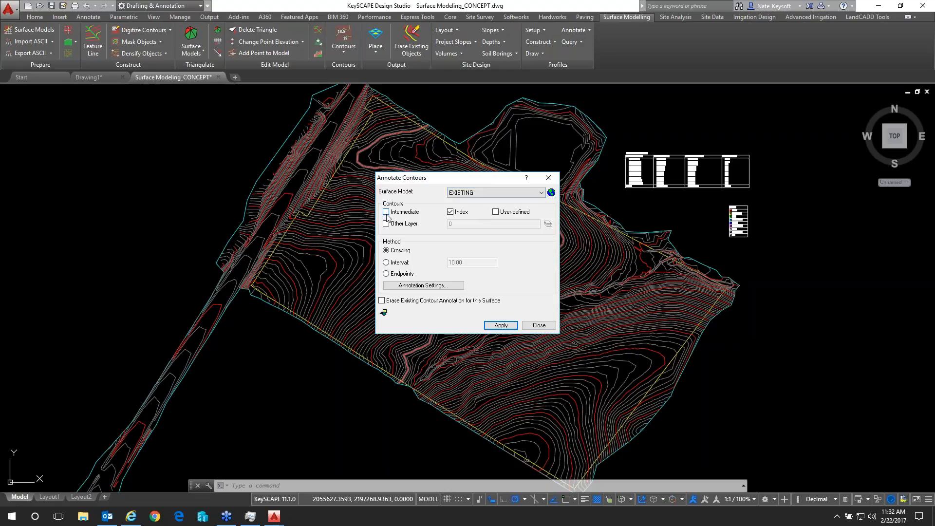
Set contour annotations to the Middle location, surrounded by an oval symbol, with the contour broken around the annotation
{"action": "left_click", "coordinate": [432, 286]}
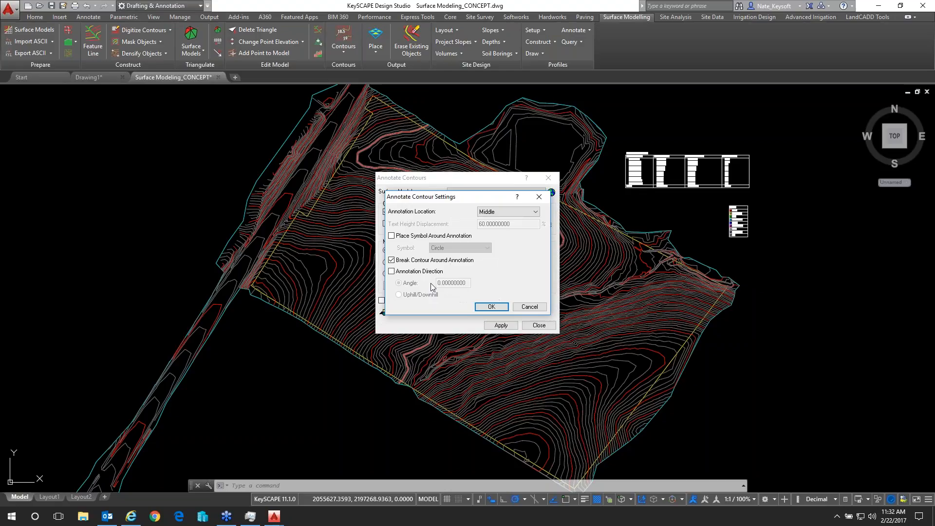
{"action": "left_click", "coordinate": [522, 211]}
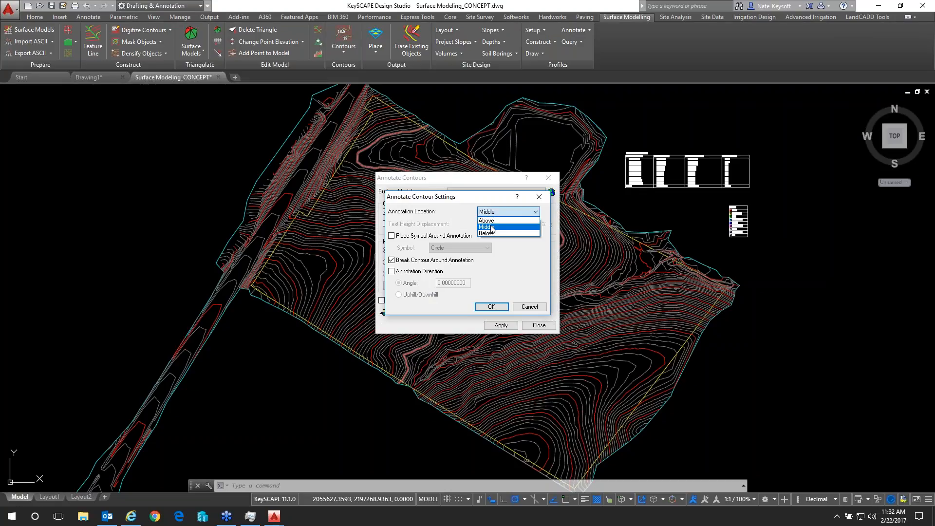
{"action": "left_click", "coordinate": [493, 228]}
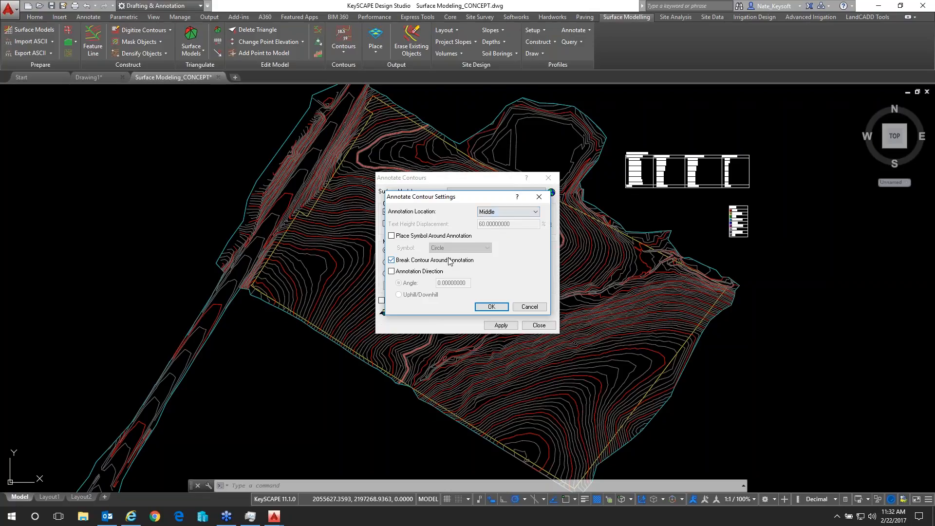
{"action": "left_click", "coordinate": [428, 237]}
{"action": "left_click", "coordinate": [460, 248]}
{"action": "left_click", "coordinate": [447, 268]}
{"action": "left_click", "coordinate": [491, 308]}
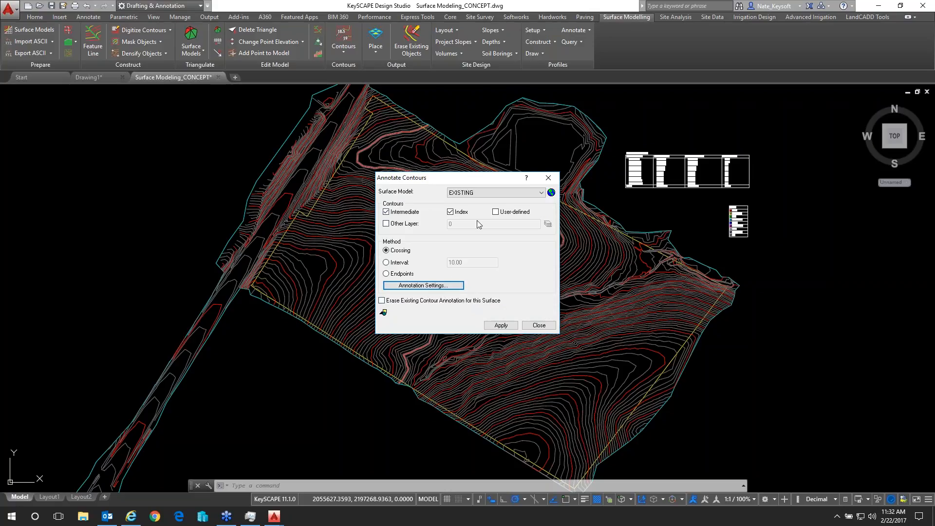
Limit annotation to index contours and label those crossed by a line running east-northeast through the western part of the site
{"action": "left_click", "coordinate": [401, 213]}
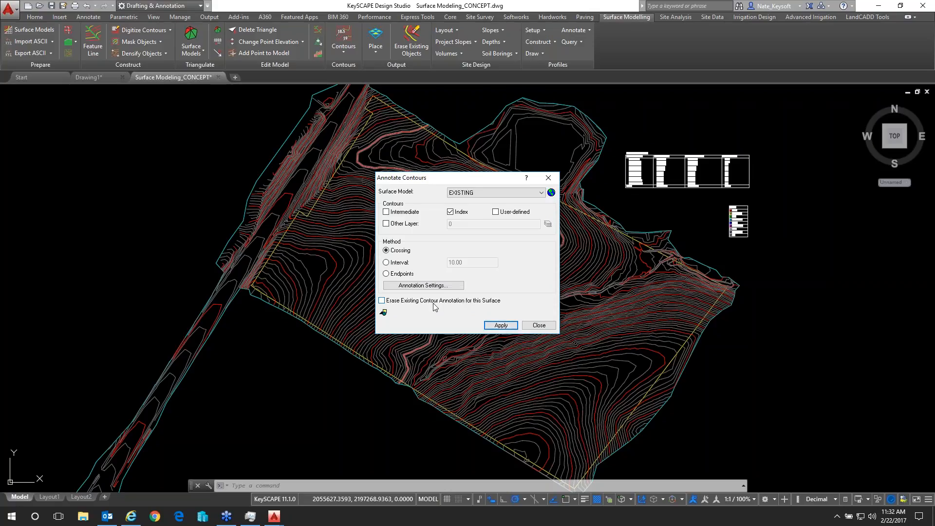
{"action": "left_click", "coordinate": [495, 325]}
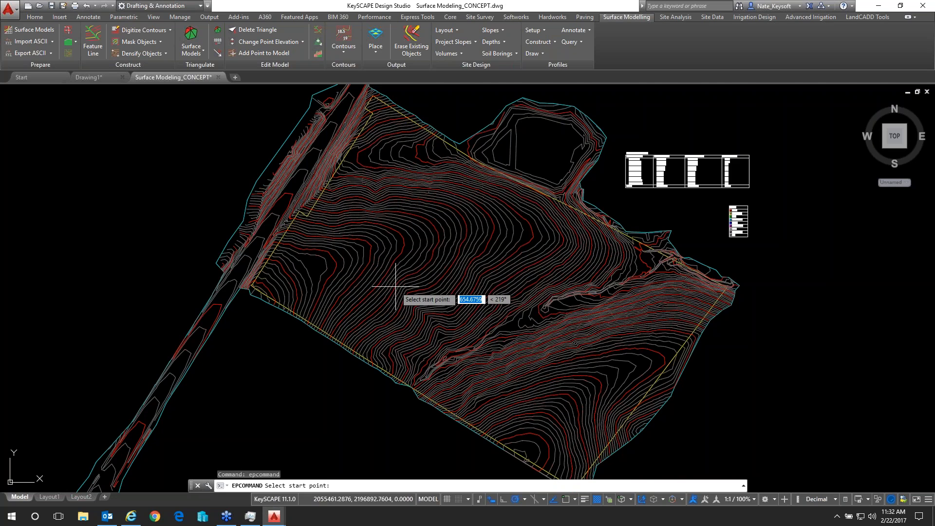
{"action": "scroll", "coordinate": [368, 272], "scroll_direction": "up", "scroll_amount": 4}
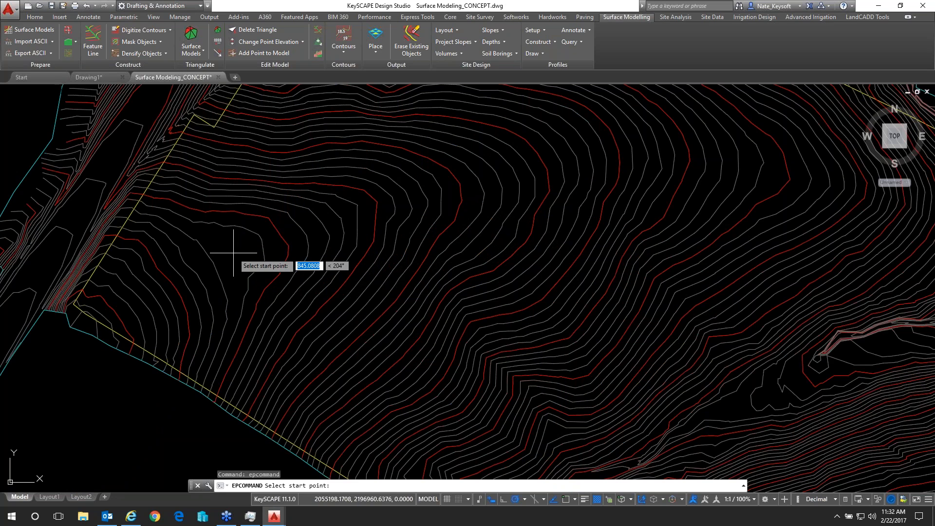
{"action": "scroll", "coordinate": [234, 253], "scroll_direction": "down", "scroll_amount": 2}
{"action": "left_click", "coordinate": [234, 253]}
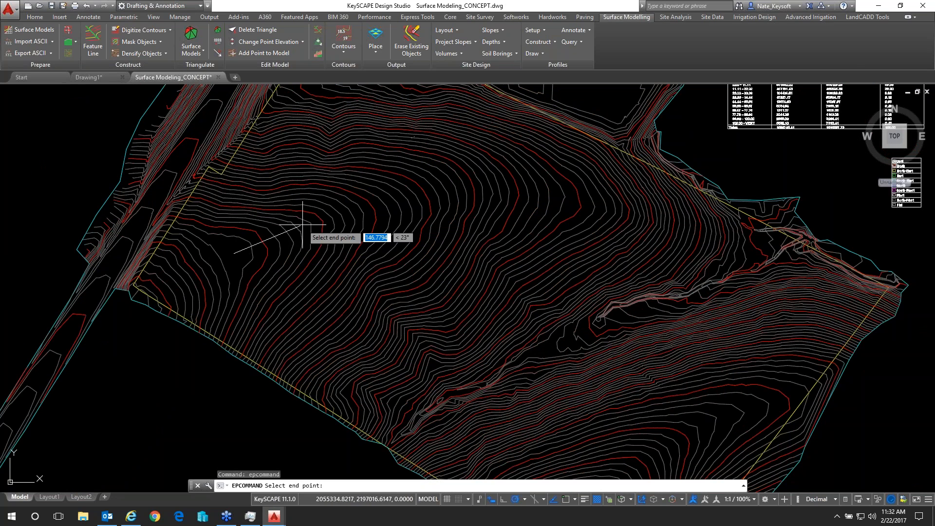
{"action": "left_click", "coordinate": [391, 205]}
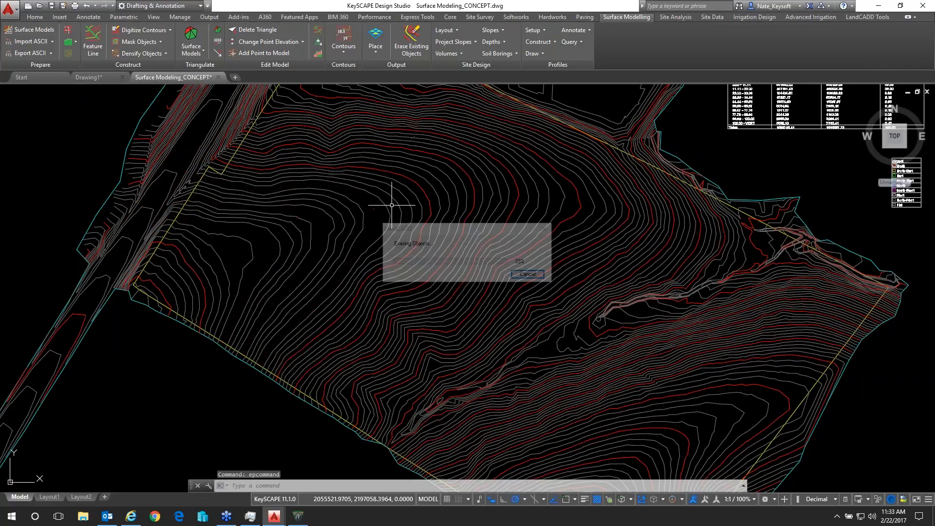
Annotate the index contours along two more crossing lines, one heading east and one southeast to the drainage channel
{"action": "left_click", "coordinate": [413, 200]}
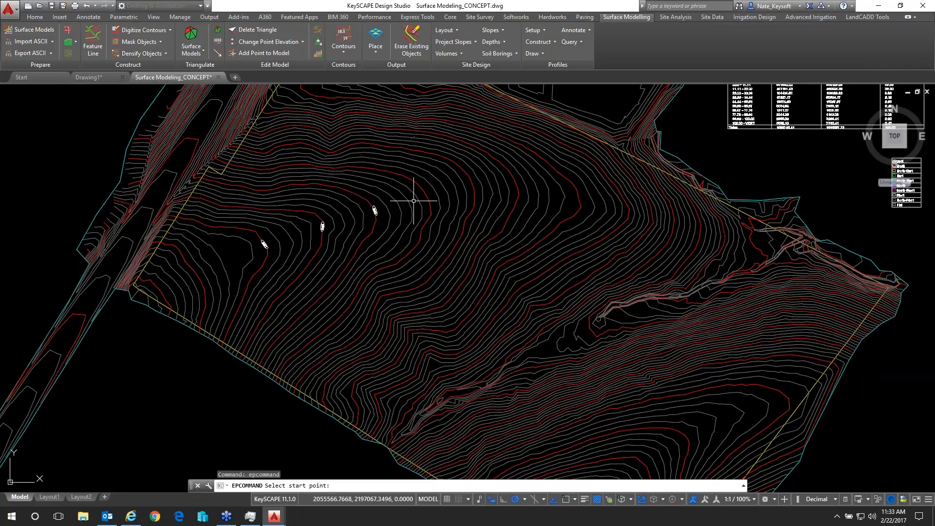
{"action": "left_click", "coordinate": [618, 204]}
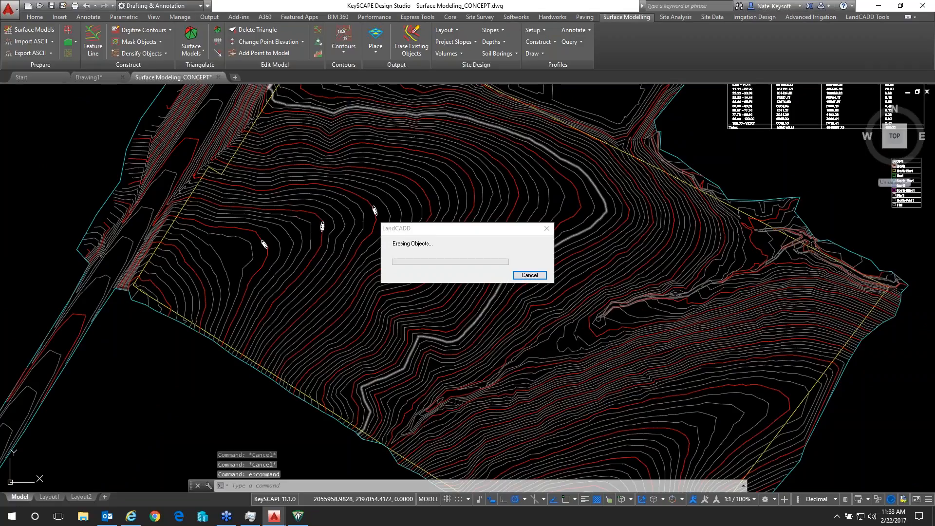
{"action": "left_click", "coordinate": [612, 209]}
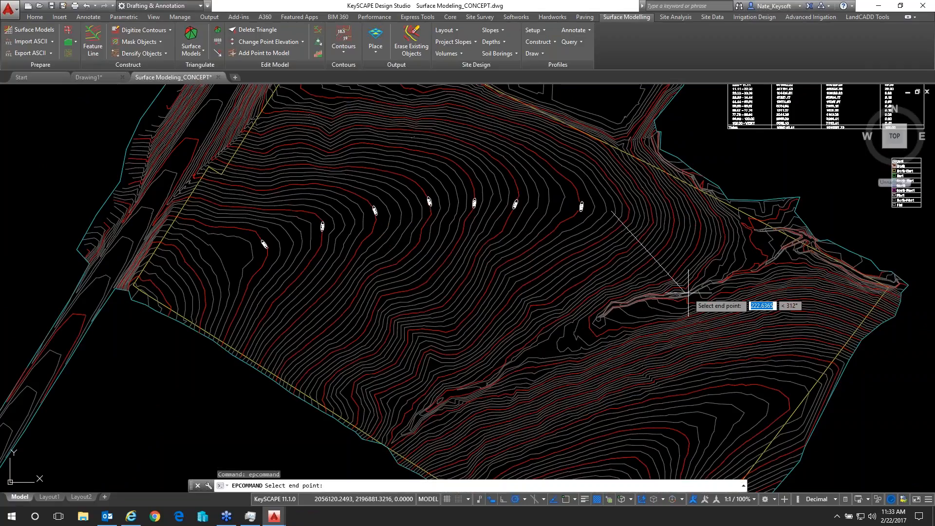
{"action": "left_click", "coordinate": [702, 274]}
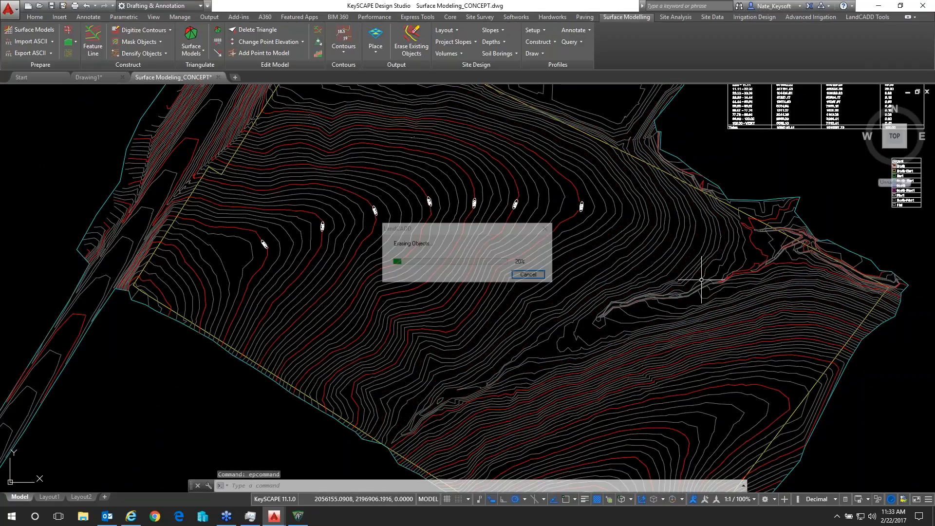
Annotate the index contours crossed by a roughly north-south line on the southern slope and finish the contour annotation
{"action": "left_click", "coordinate": [627, 460]}
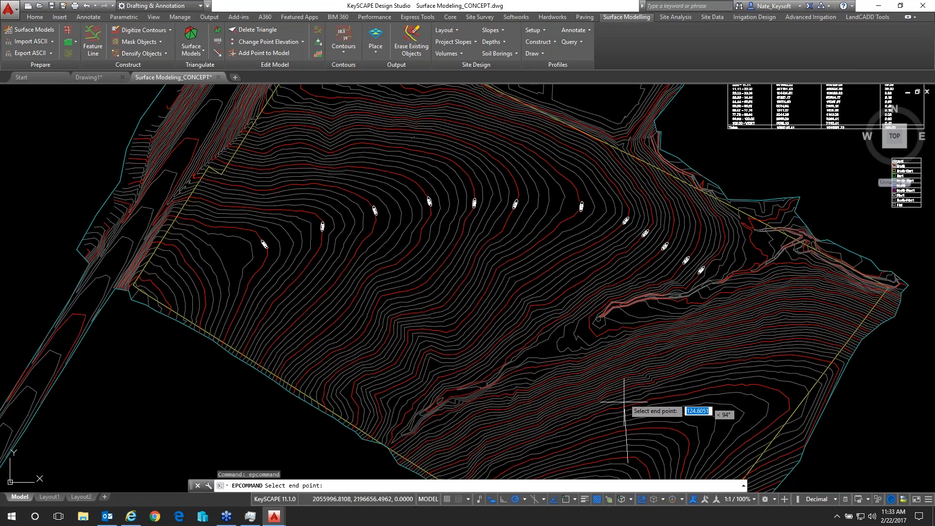
{"action": "left_click", "coordinate": [614, 332]}
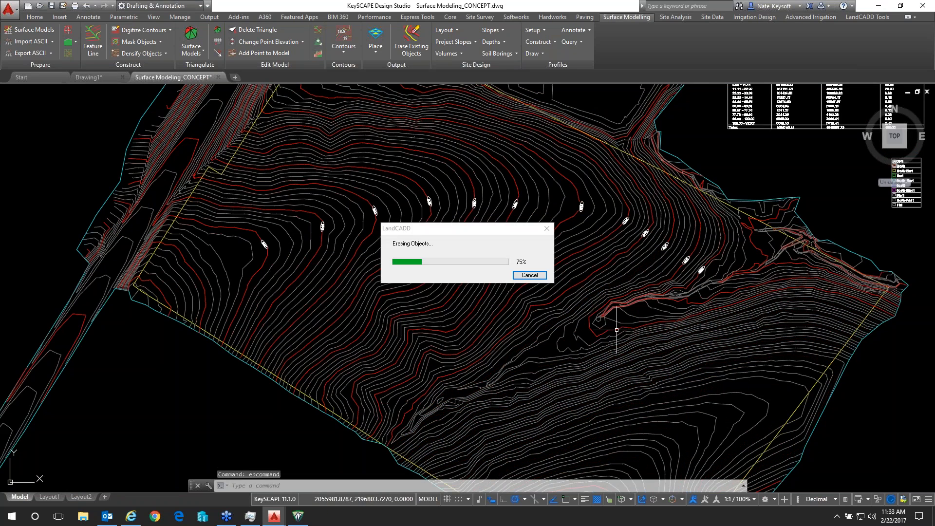
{"action": "scroll", "coordinate": [617, 361], "scroll_direction": "up", "scroll_amount": 8}
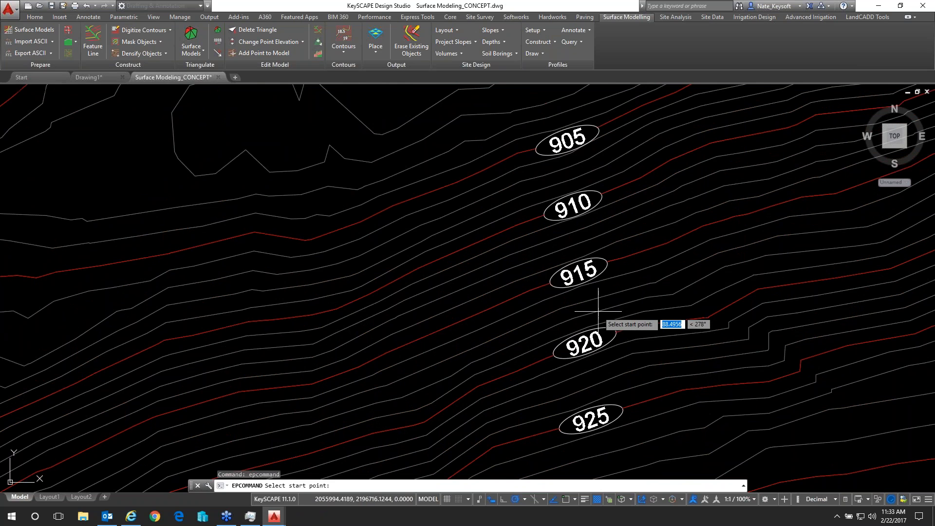
{"action": "scroll", "coordinate": [599, 314], "scroll_direction": "down", "scroll_amount": 8}
{"action": "middle_click_drag", "start_coordinate": [479, 156], "coordinate": [445, 235]}
{"action": "right_click", "coordinate": [444, 235]}
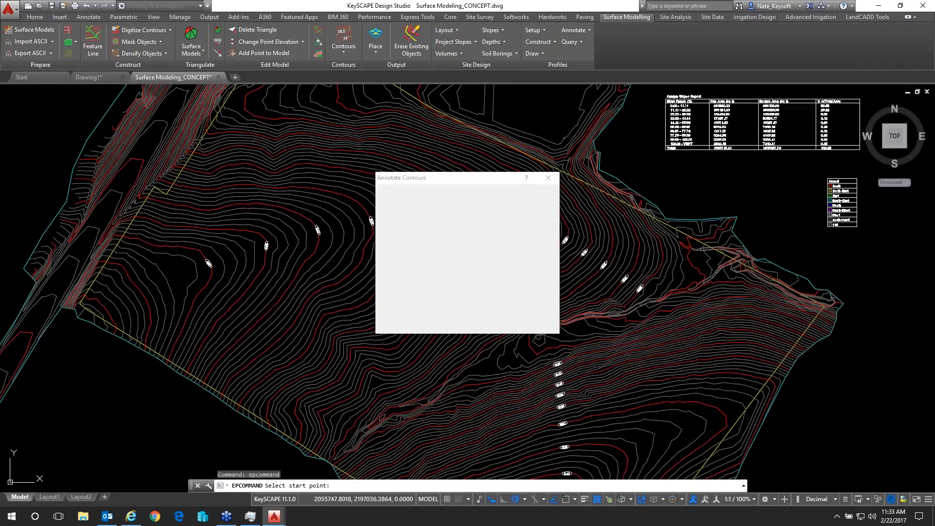
{"action": "left_click", "coordinate": [549, 326]}
{"action": "left_click", "coordinate": [538, 325]}
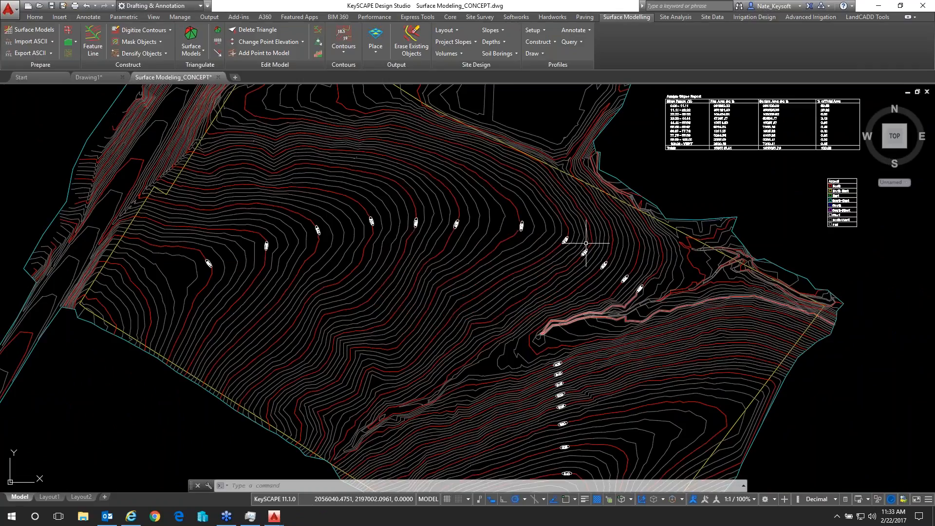
Thaw the C-Bldg-Otln layer in the layer properties
{"action": "middle_click_drag", "start_coordinate": [619, 140], "coordinate": [616, 142]}
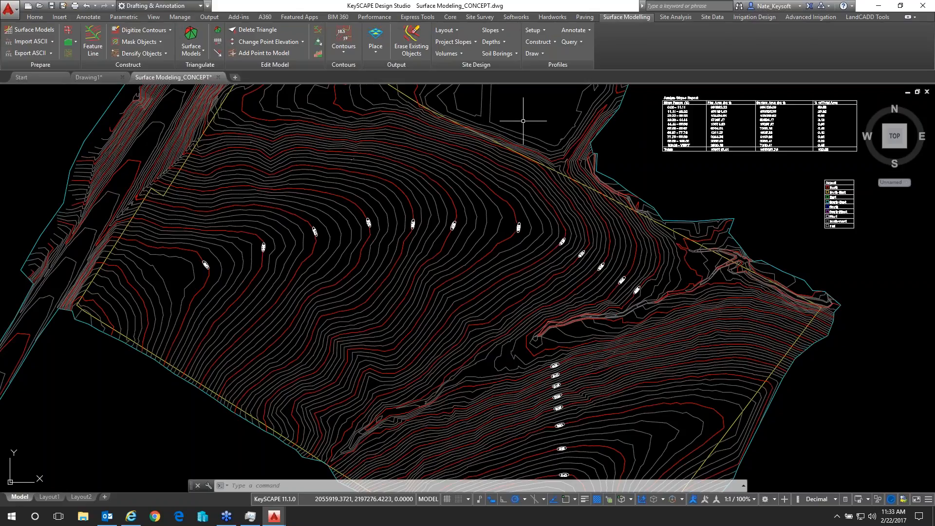
{"action": "left_click", "coordinate": [35, 17]}
{"action": "left_click", "coordinate": [341, 39]}
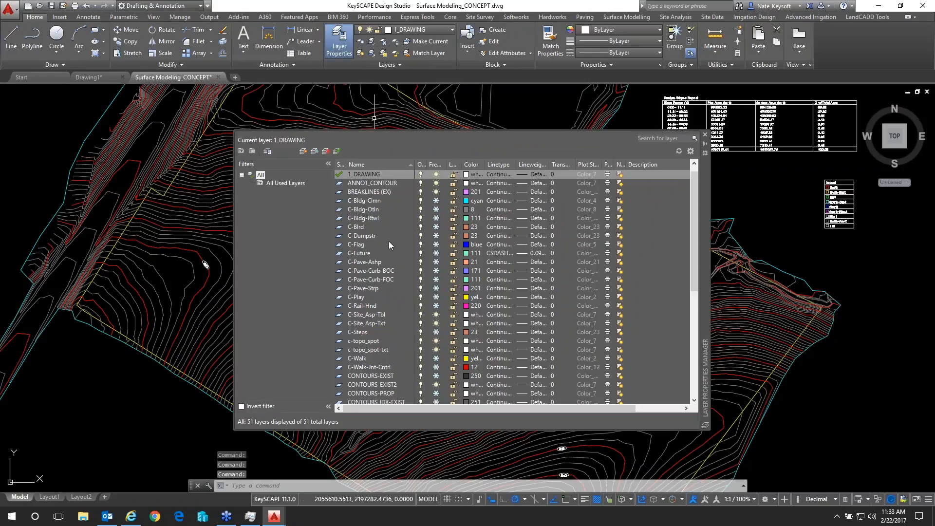
{"action": "scroll", "coordinate": [396, 274], "scroll_direction": "down", "scroll_amount": 2}
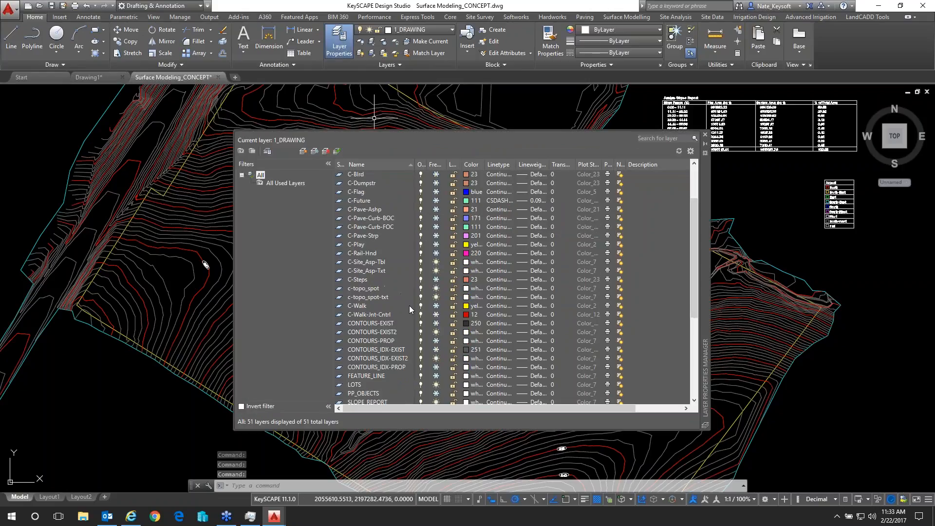
{"action": "scroll", "coordinate": [399, 321], "scroll_direction": "down", "scroll_amount": 5}
{"action": "scroll", "coordinate": [393, 326], "scroll_direction": "up", "scroll_amount": 8}
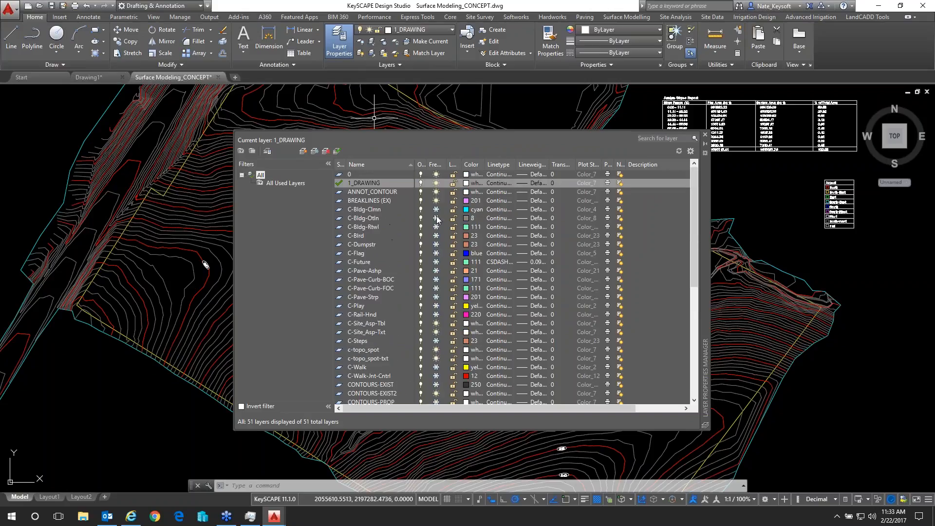
{"action": "left_click", "coordinate": [436, 219]}
Thaw the TIN-P1 layer and close the layer properties
{"action": "scroll", "coordinate": [392, 306], "scroll_direction": "down", "scroll_amount": 1}
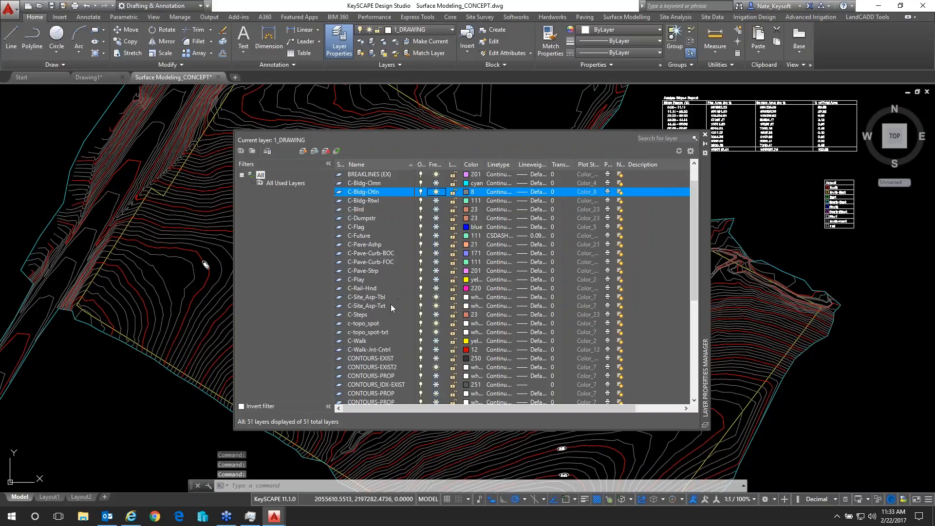
{"action": "scroll", "coordinate": [392, 308], "scroll_direction": "down", "scroll_amount": 5}
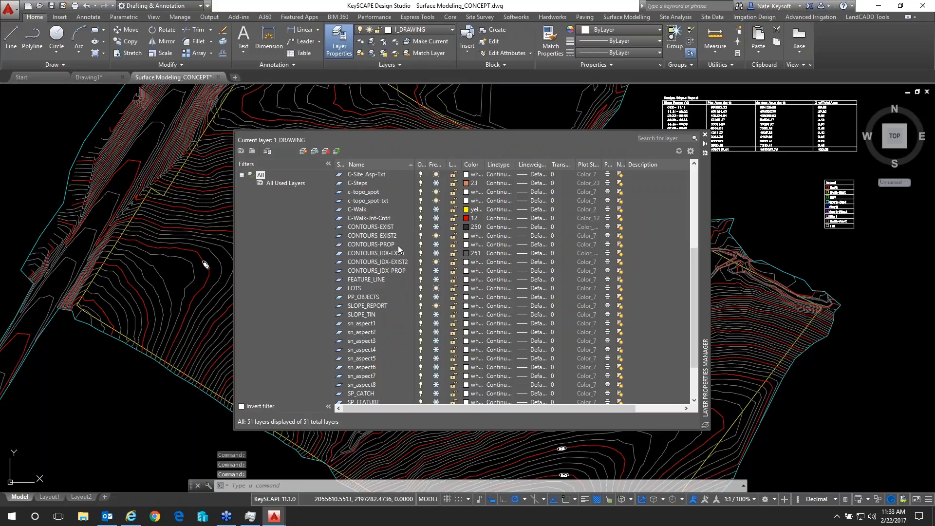
{"action": "scroll", "coordinate": [384, 358], "scroll_direction": "down", "scroll_amount": 1}
{"action": "scroll", "coordinate": [384, 360], "scroll_direction": "down", "scroll_amount": 2}
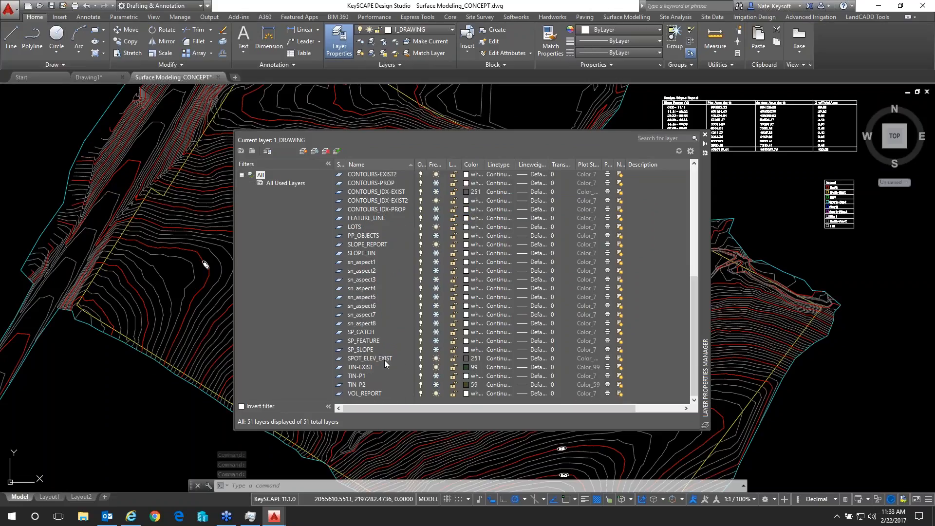
{"action": "left_click", "coordinate": [437, 377]}
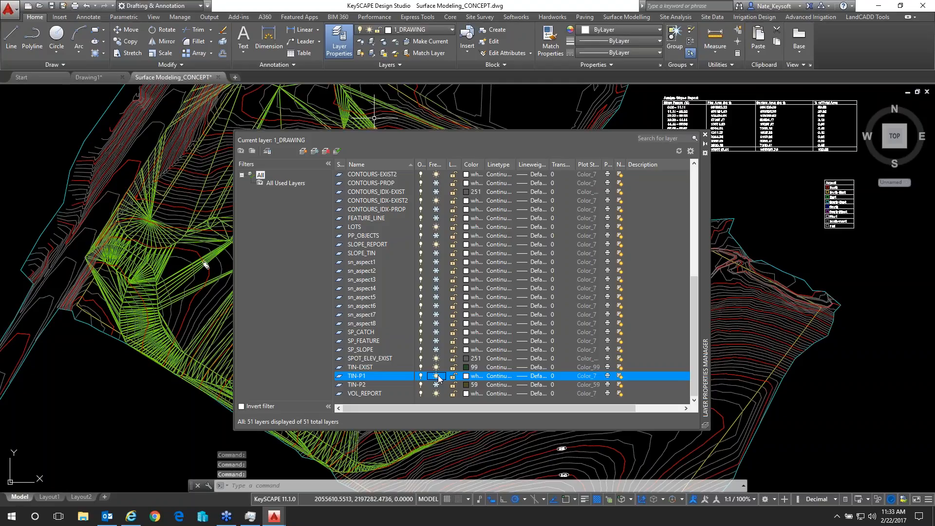
{"action": "left_click", "coordinate": [704, 135]}
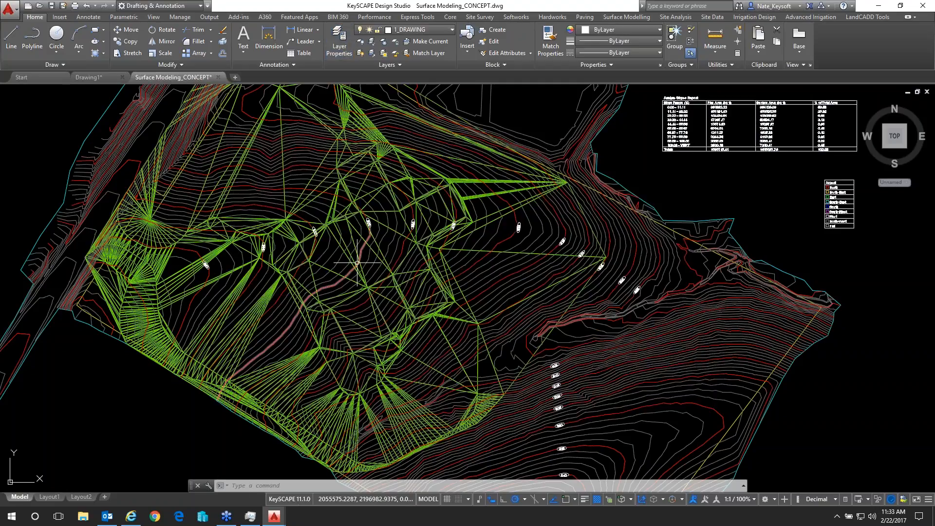
Switch the model to the SW Isometric view and apply the Shaded visual style
{"action": "scroll", "coordinate": [280, 249], "scroll_direction": "down", "scroll_amount": 3}
{"action": "scroll", "coordinate": [420, 224], "scroll_direction": "up", "scroll_amount": 3}
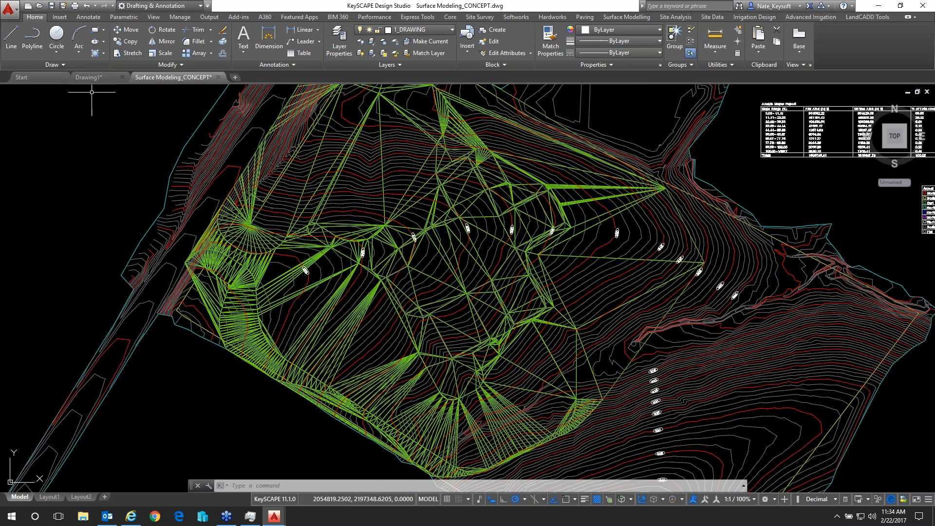
{"action": "left_click", "coordinate": [17, 91]}
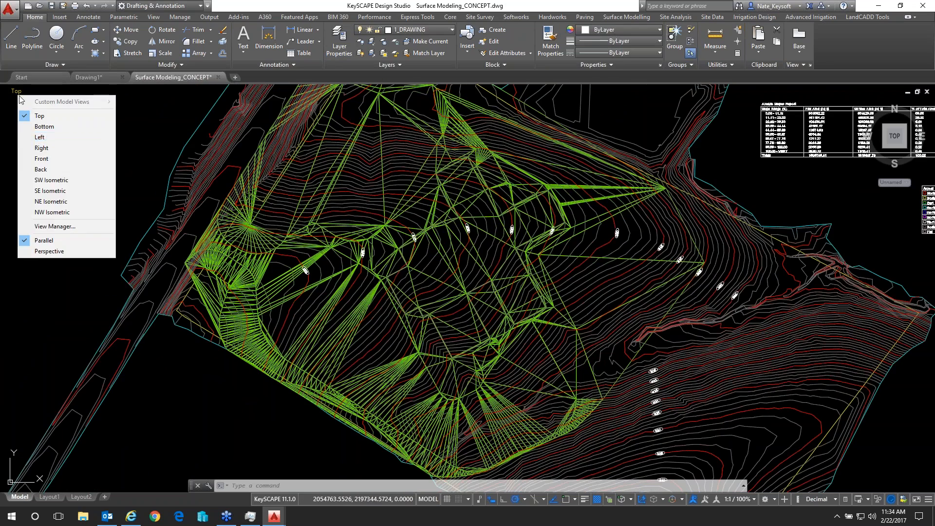
{"action": "left_click", "coordinate": [67, 181]}
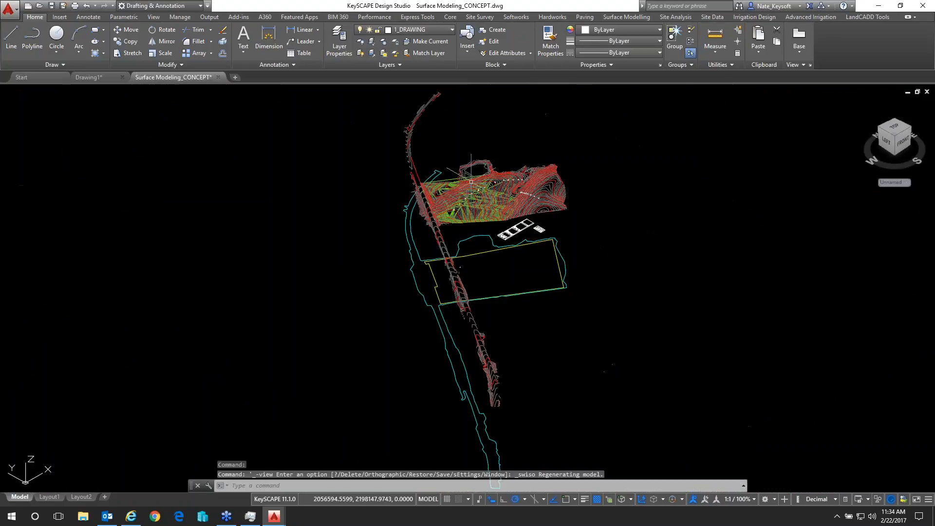
{"action": "left_click", "coordinate": [73, 93]}
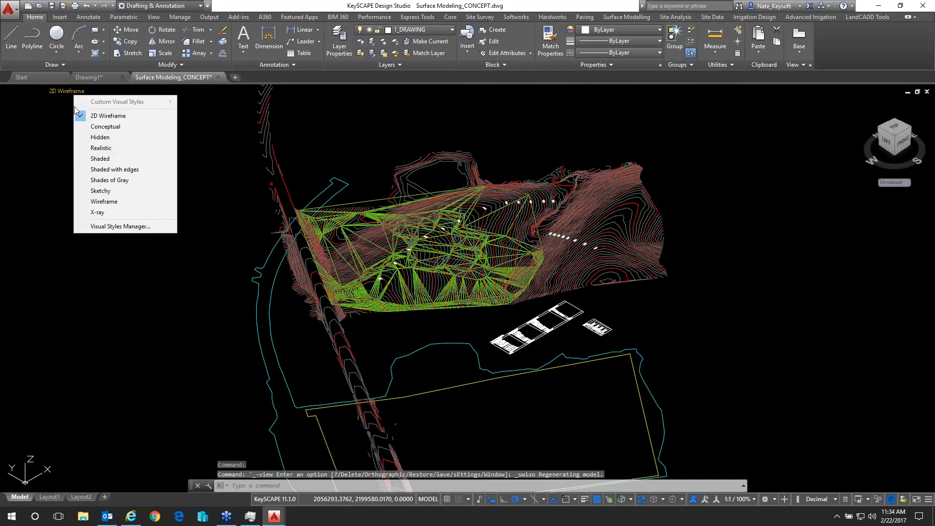
{"action": "left_click", "coordinate": [100, 159]}
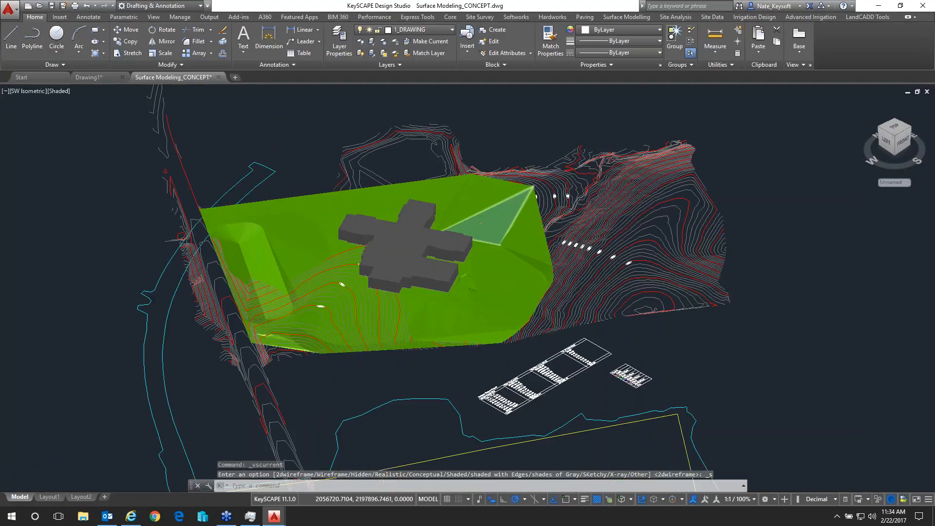
Examine the shaded proposed surface from the east, including the building, the small wall beside it and the basin behind it
{"action": "scroll", "coordinate": [492, 224], "scroll_direction": "up", "scroll_amount": 3}
{"action": "middle_click_drag", "start_coordinate": [446, 267], "coordinate": [273, 290], "text": "shift"}
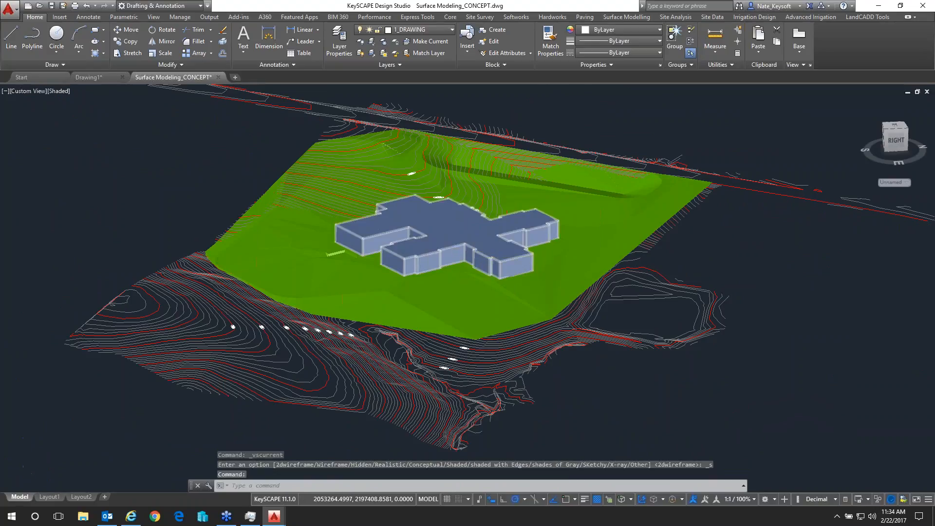
{"action": "scroll", "coordinate": [501, 261], "scroll_direction": "up", "scroll_amount": 2}
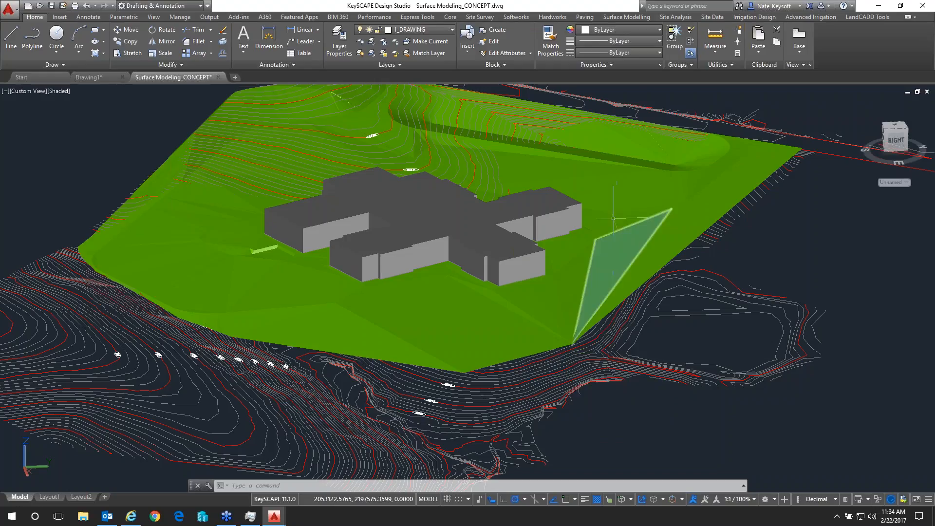
{"action": "middle_click_drag", "start_coordinate": [626, 175], "coordinate": [522, 170], "text": "shift"}
{"action": "middle_click_drag", "start_coordinate": [261, 223], "coordinate": [280, 261]}
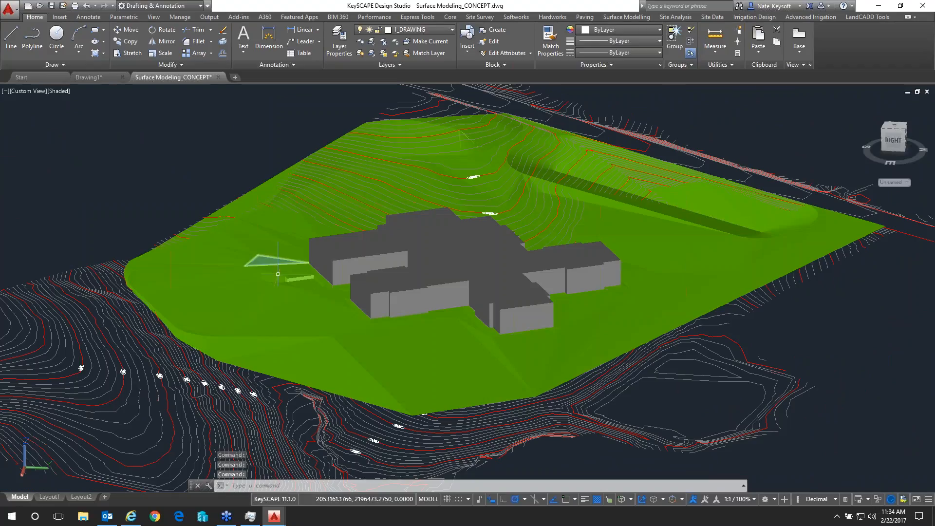
{"action": "mouse_move", "coordinate": [278, 275]}
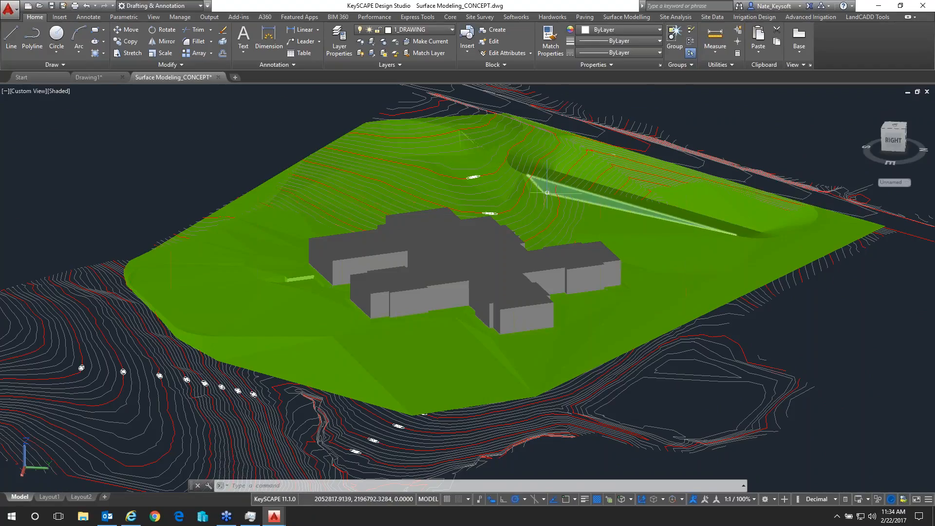
{"action": "mouse_move", "coordinate": [546, 193]}
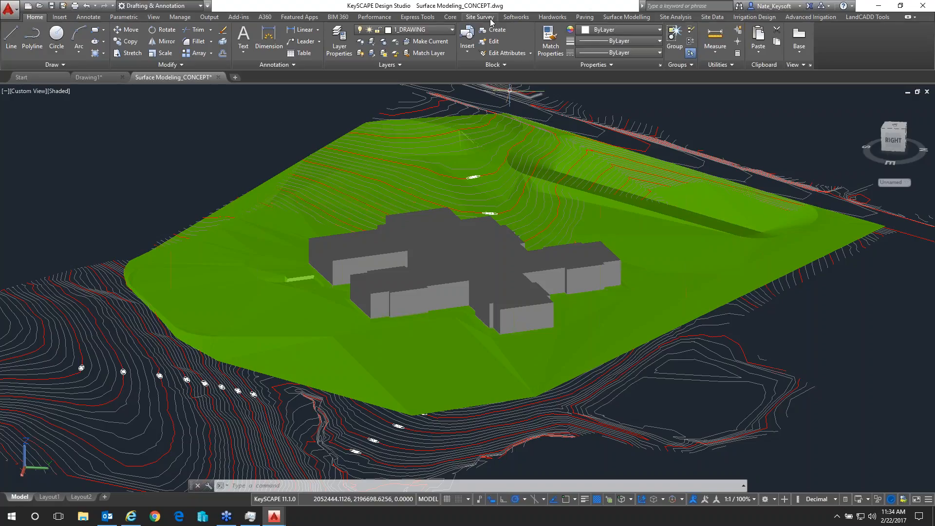
Set up Make Intermediate and Index Contours for surface model P1 with Erase Existing Contours for this Surface enabled
{"action": "left_click", "coordinate": [627, 17]}
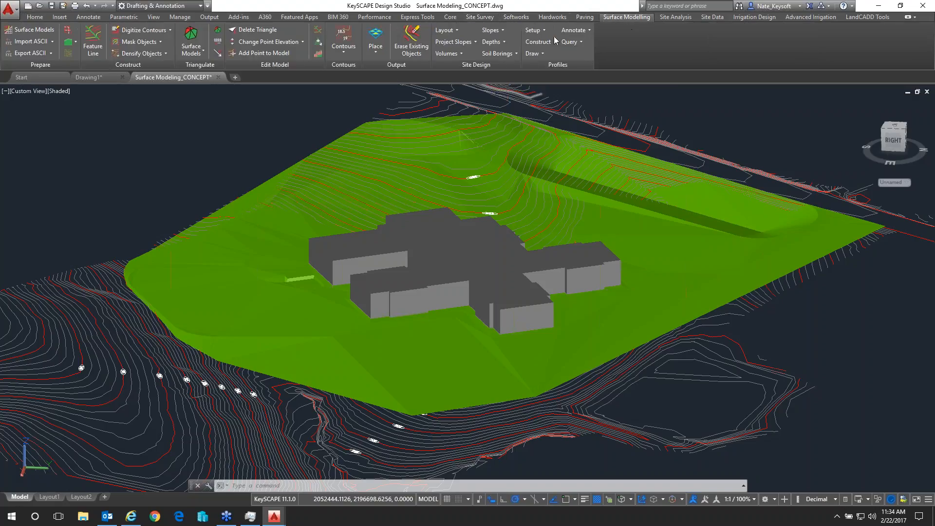
{"action": "left_click", "coordinate": [343, 51]}
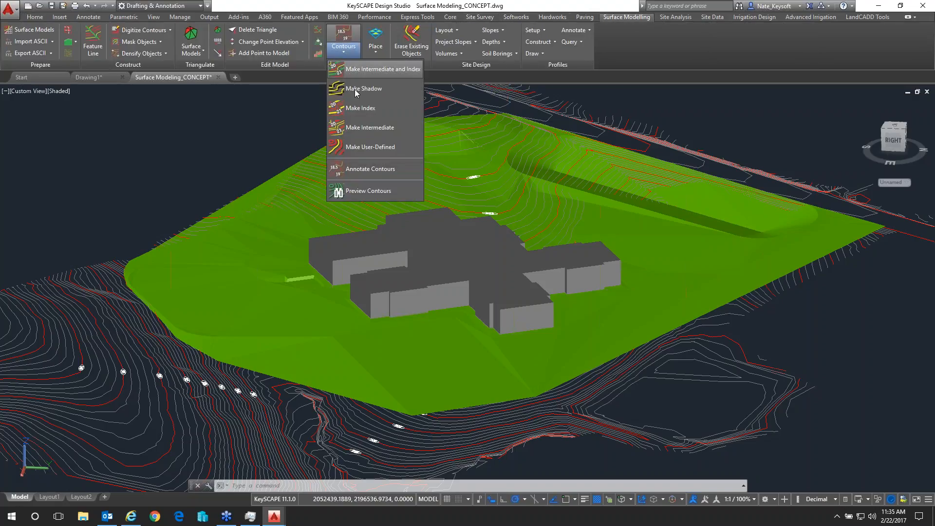
{"action": "left_click", "coordinate": [363, 77]}
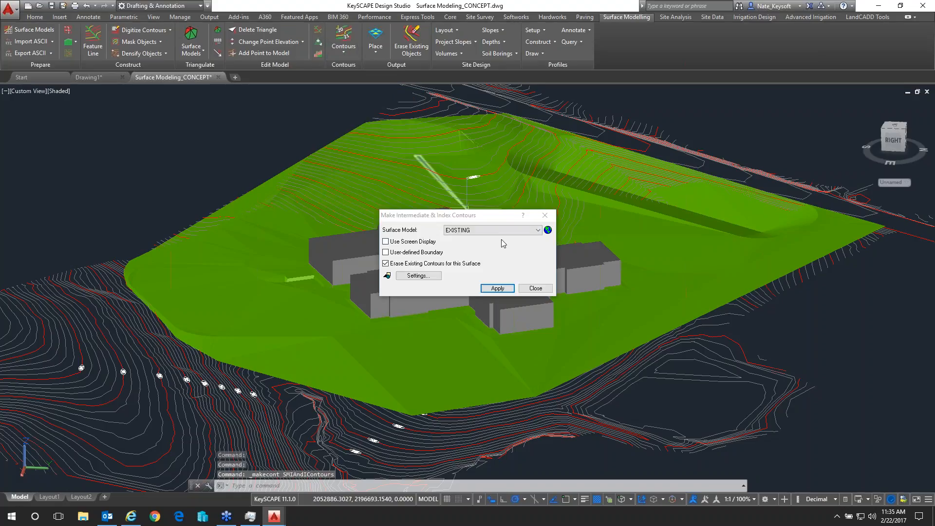
{"action": "left_click", "coordinate": [511, 231]}
{"action": "left_click", "coordinate": [449, 246]}
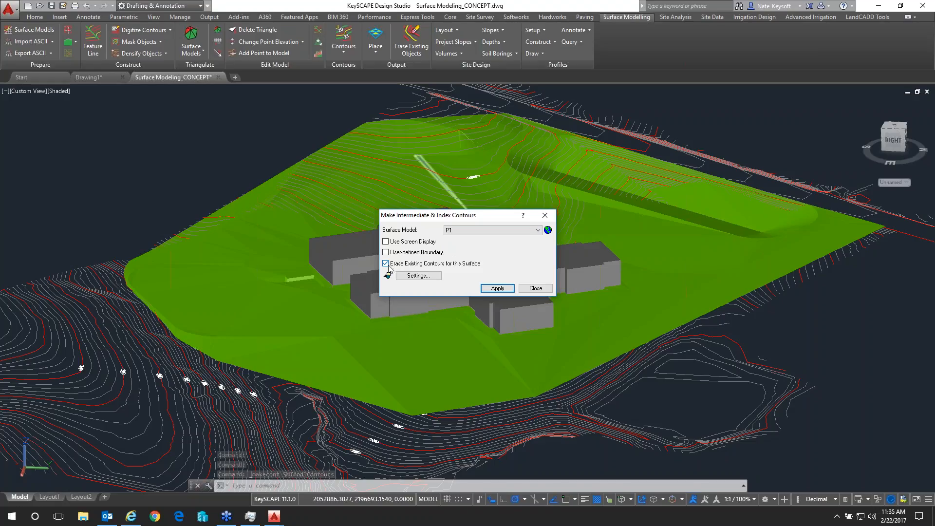
{"action": "left_click", "coordinate": [495, 289]}
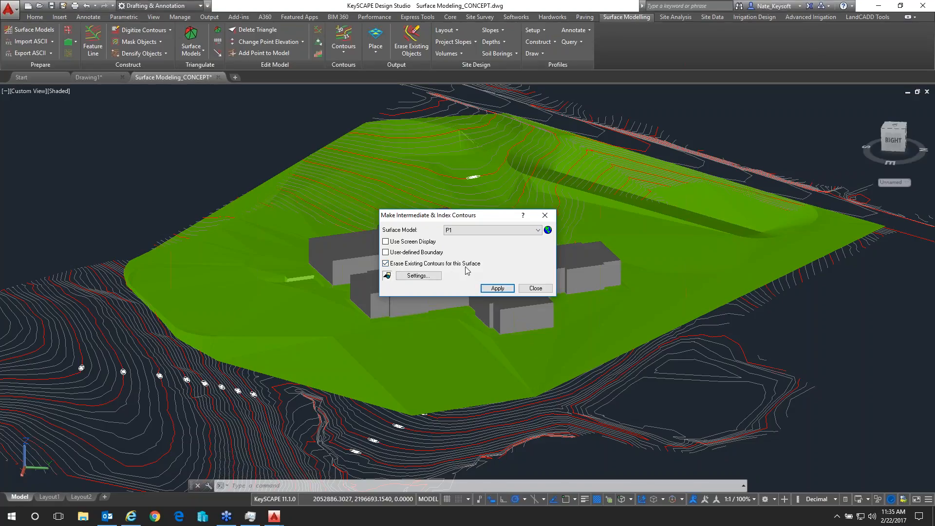
Check the CAD settings for P1's index and intermediate contours, generate the contours and close the dialog
{"action": "left_click", "coordinate": [418, 276]}
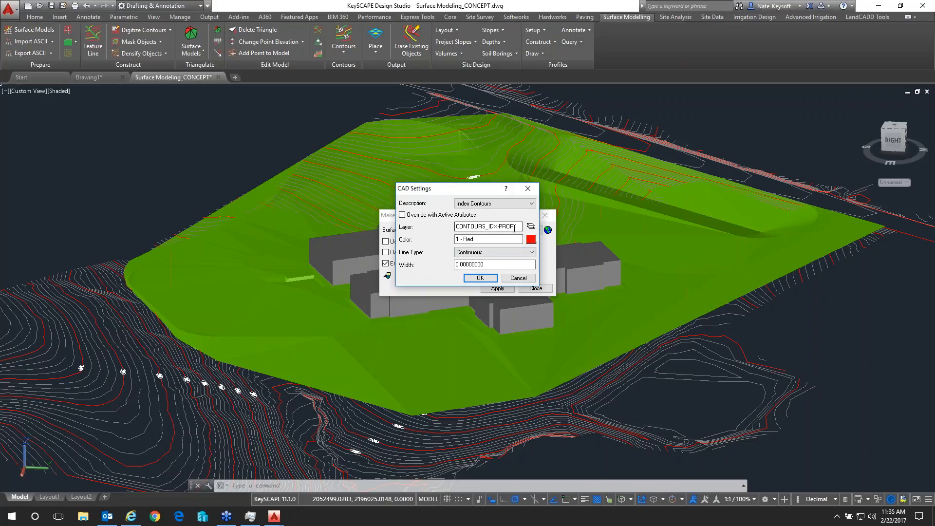
{"action": "left_click", "coordinate": [532, 203]}
{"action": "left_click", "coordinate": [487, 217]}
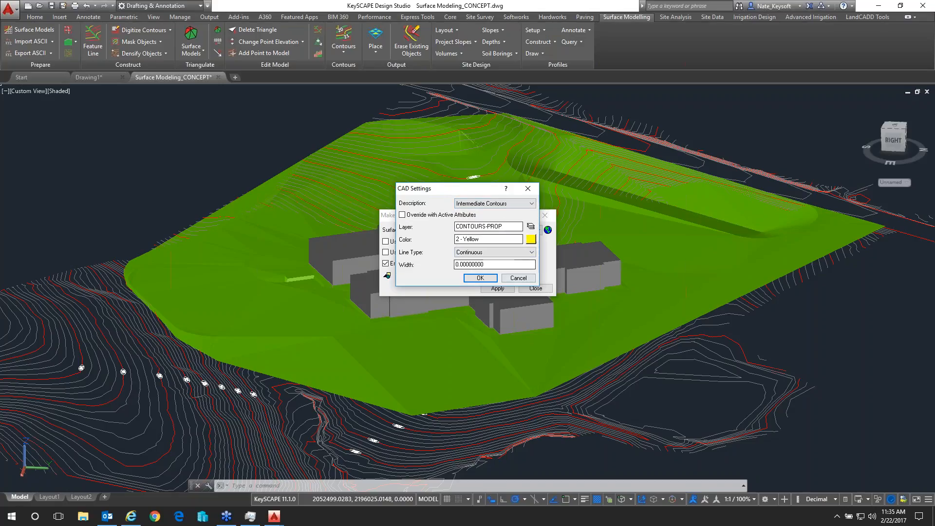
{"action": "left_click", "coordinate": [507, 281]}
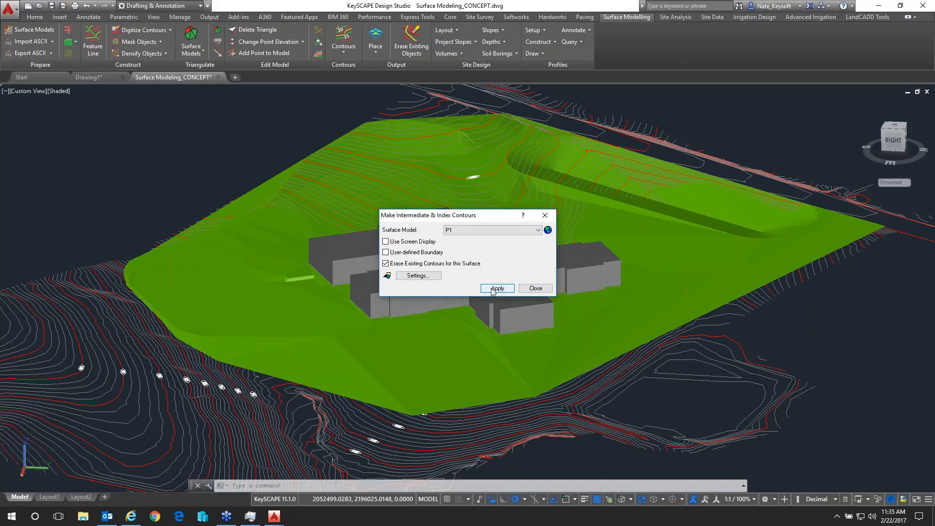
{"action": "left_click", "coordinate": [496, 288]}
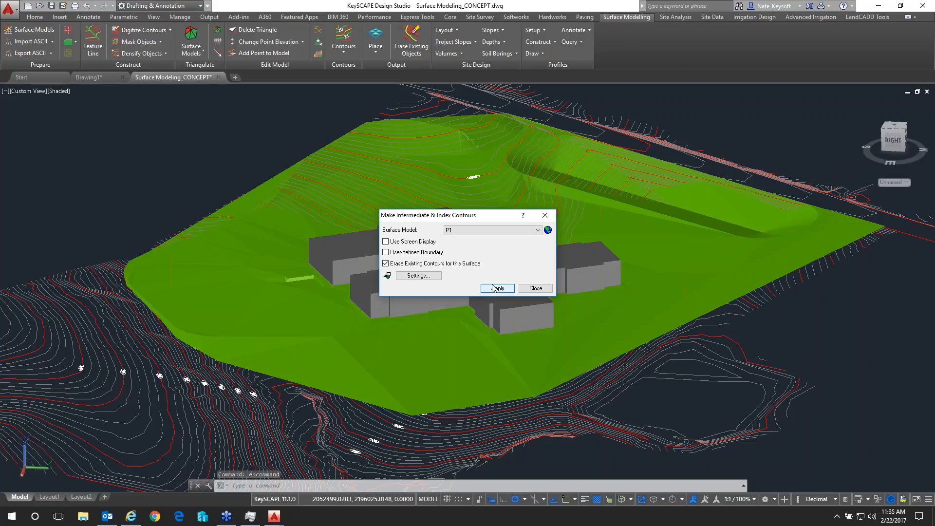
{"action": "left_click_drag", "start_coordinate": [439, 215], "coordinate": [542, 192]}
{"action": "left_click", "coordinate": [634, 266]}
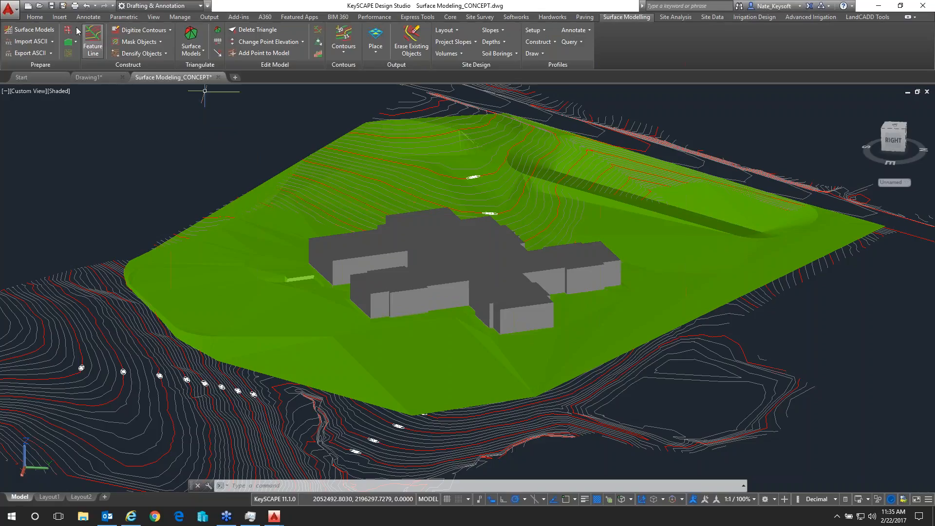
Thaw the CONTOURS_IDX-PROP and CONTOURS-PROP layers
{"action": "left_click", "coordinate": [34, 17]}
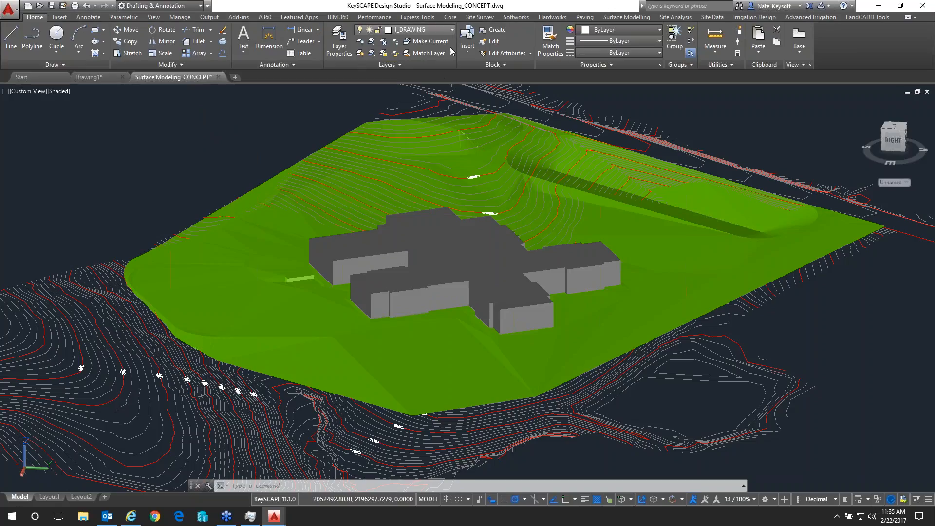
{"action": "left_click", "coordinate": [424, 29]}
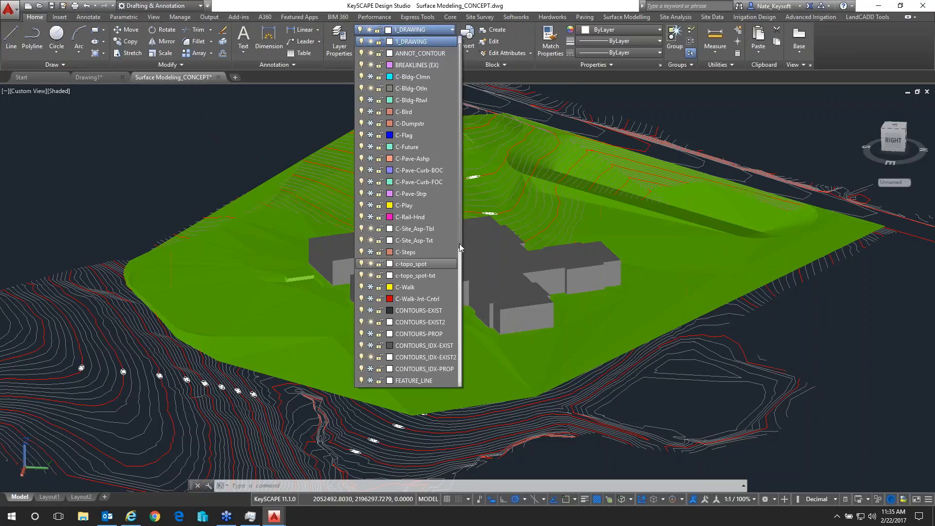
{"action": "left_click_drag", "start_coordinate": [459, 243], "coordinate": [463, 356]}
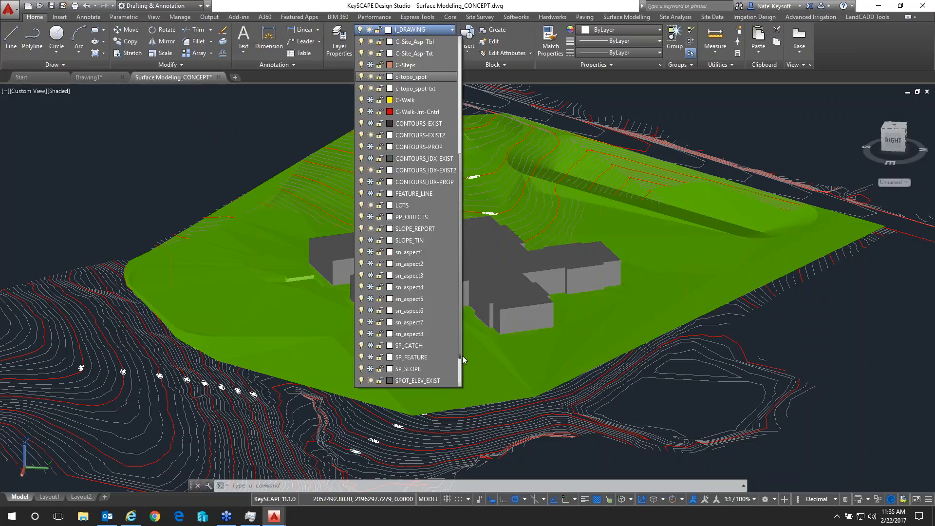
{"action": "left_click", "coordinate": [370, 182]}
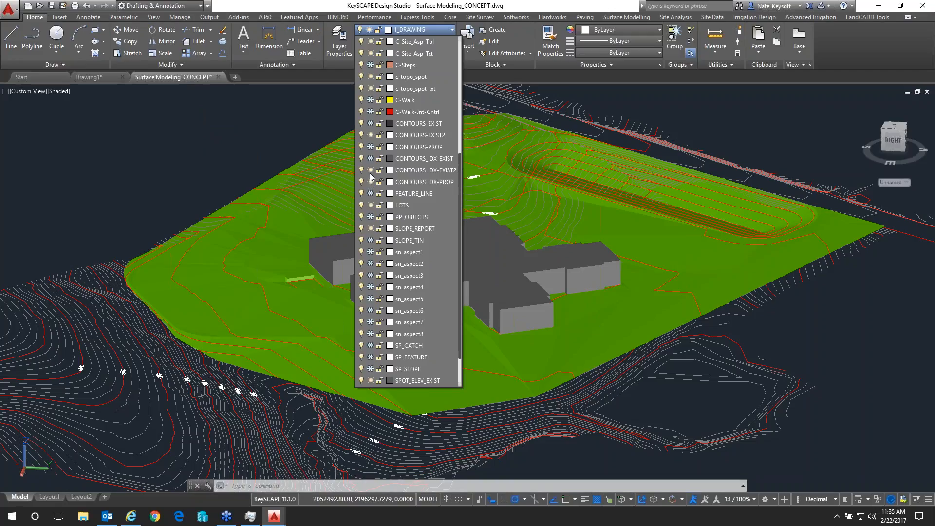
{"action": "left_click", "coordinate": [370, 146]}
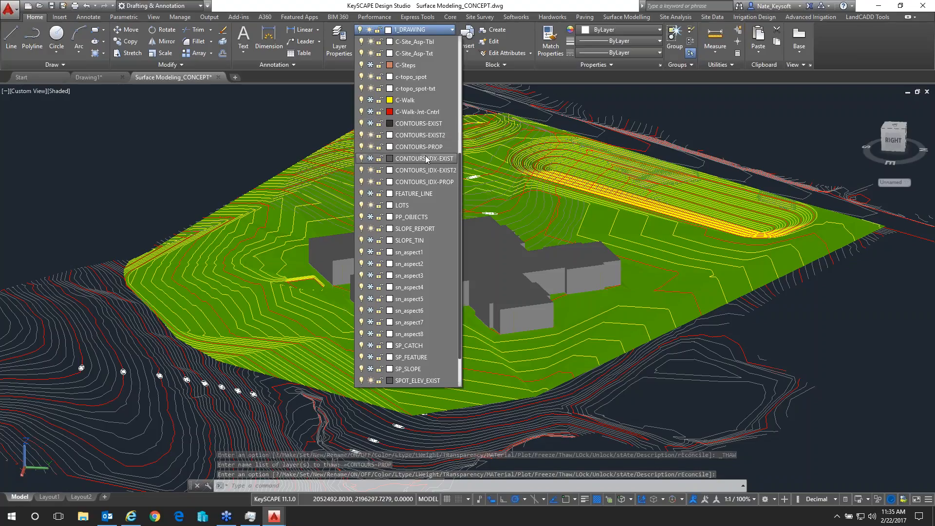
{"action": "scroll", "coordinate": [439, 151], "scroll_direction": "up", "scroll_amount": 1}
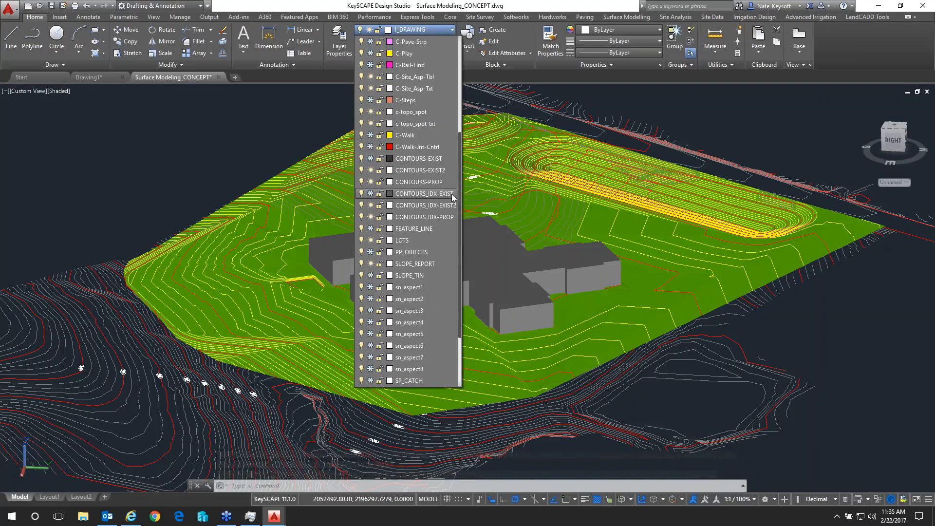
{"action": "left_click", "coordinate": [745, 117]}
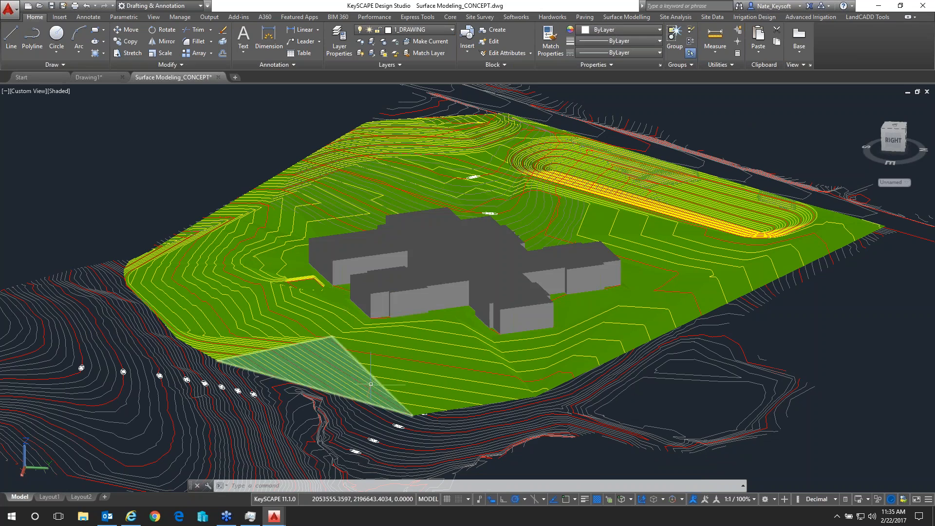
Examine the proposed contours on the shaded surface around the building, the site's edge slopes and the basin from several directions
{"action": "scroll", "coordinate": [454, 411], "scroll_direction": "up", "scroll_amount": 2}
{"action": "scroll", "coordinate": [456, 411], "scroll_direction": "up", "scroll_amount": 4}
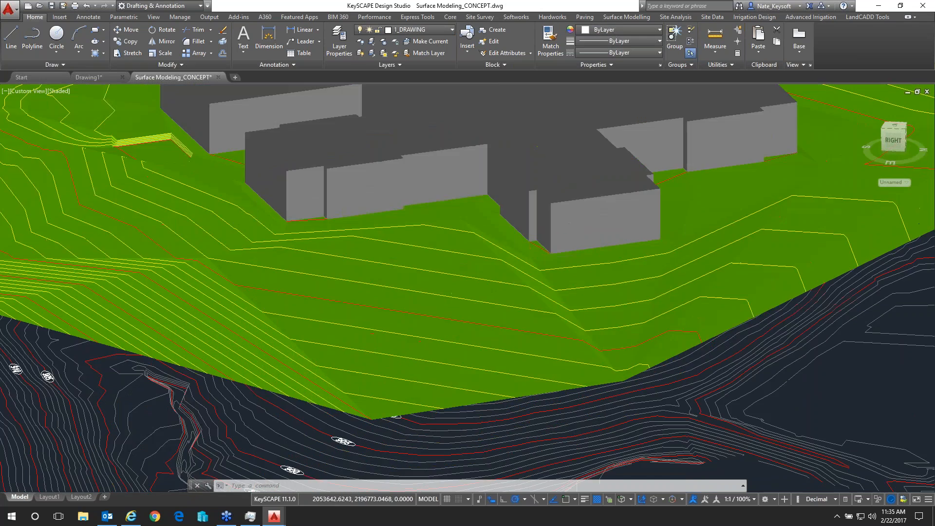
{"action": "mouse_move", "coordinate": [602, 358]}
{"action": "middle_mouse_down"}
{"action": "mouse_move", "coordinate": [641, 369]}
{"action": "mouse_move", "coordinate": [634, 327]}
{"action": "mouse_move", "coordinate": [559, 359]}
{"action": "mouse_move", "coordinate": [673, 327]}
{"action": "mouse_move", "coordinate": [649, 336]}
{"action": "mouse_move", "coordinate": [630, 324]}
{"action": "mouse_move", "coordinate": [609, 335]}
{"action": "middle_mouse_up"}
{"action": "scroll", "coordinate": [609, 333], "scroll_direction": "down", "scroll_amount": 6}
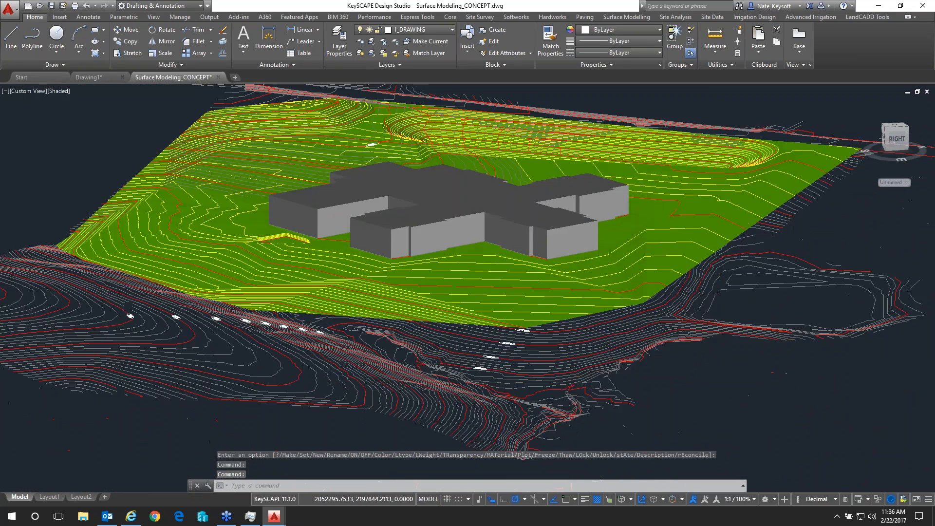
{"action": "scroll", "coordinate": [285, 265], "scroll_direction": "up", "scroll_amount": 6}
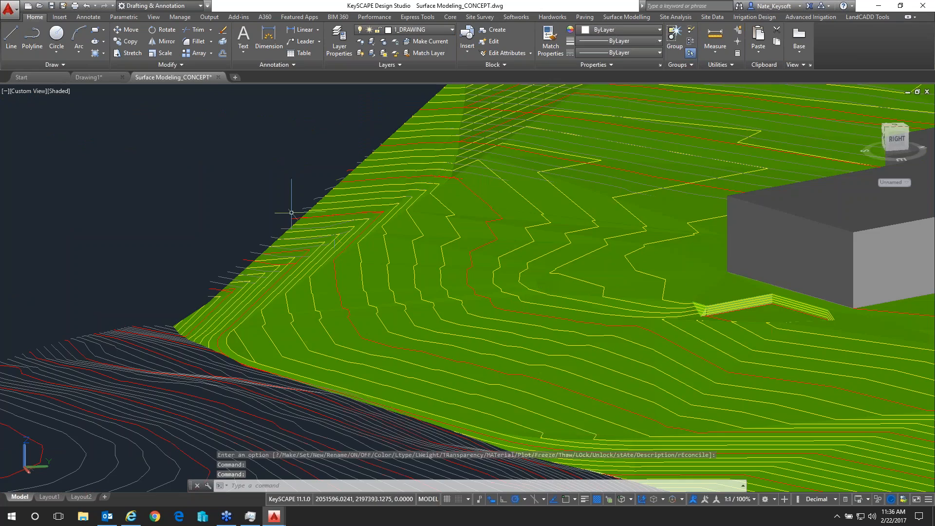
{"action": "scroll", "coordinate": [289, 216], "scroll_direction": "up", "scroll_amount": 4}
{"action": "middle_click_drag", "start_coordinate": [310, 313], "coordinate": [380, 311], "text": "shift"}
{"action": "scroll", "coordinate": [293, 341], "scroll_direction": "down", "scroll_amount": 6}
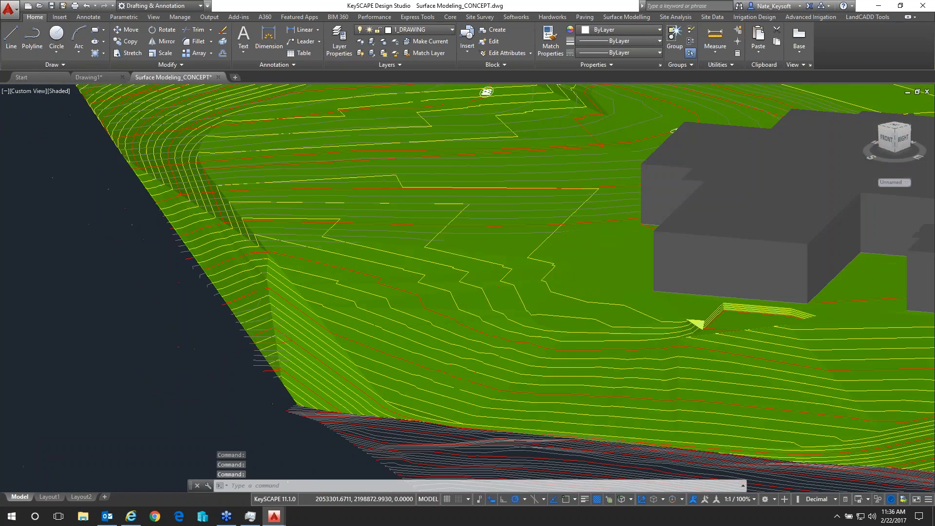
{"action": "middle_click_drag", "start_coordinate": [628, 248], "coordinate": [441, 253]}
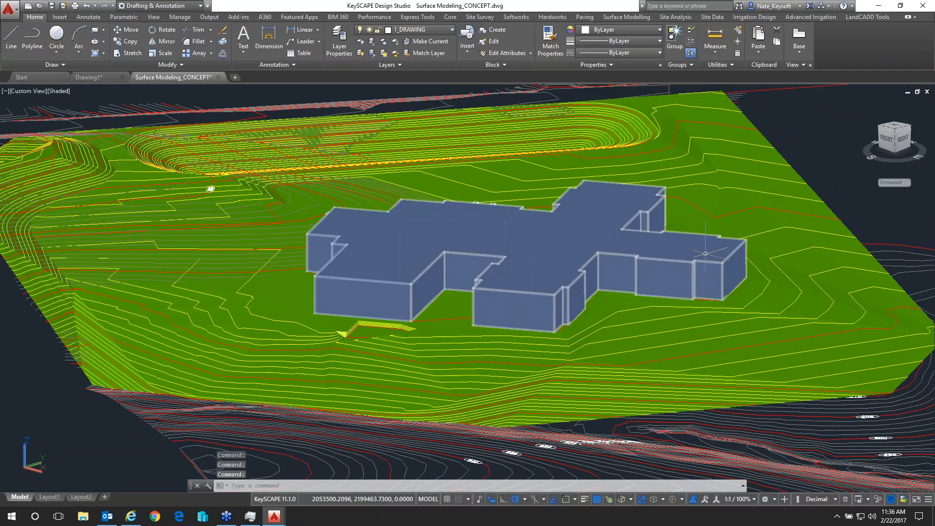
{"action": "mouse_move", "coordinate": [711, 210]}
{"action": "middle_mouse_down", "text": "shift"}
{"action": "mouse_move", "coordinate": [564, 234]}
{"action": "mouse_move", "coordinate": [509, 228]}
{"action": "mouse_move", "coordinate": [493, 215]}
{"action": "middle_mouse_up", "text": "shift"}
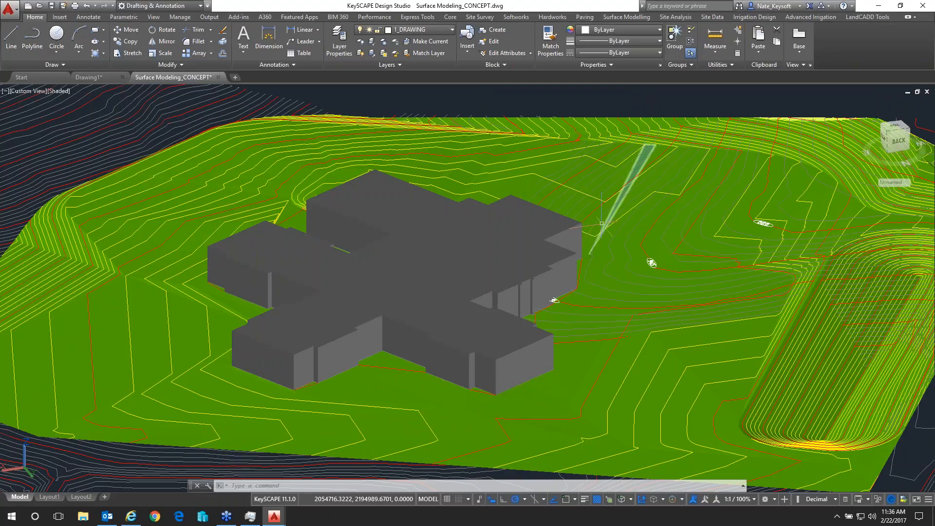
{"action": "scroll", "coordinate": [629, 238], "scroll_direction": "down", "scroll_amount": 3}
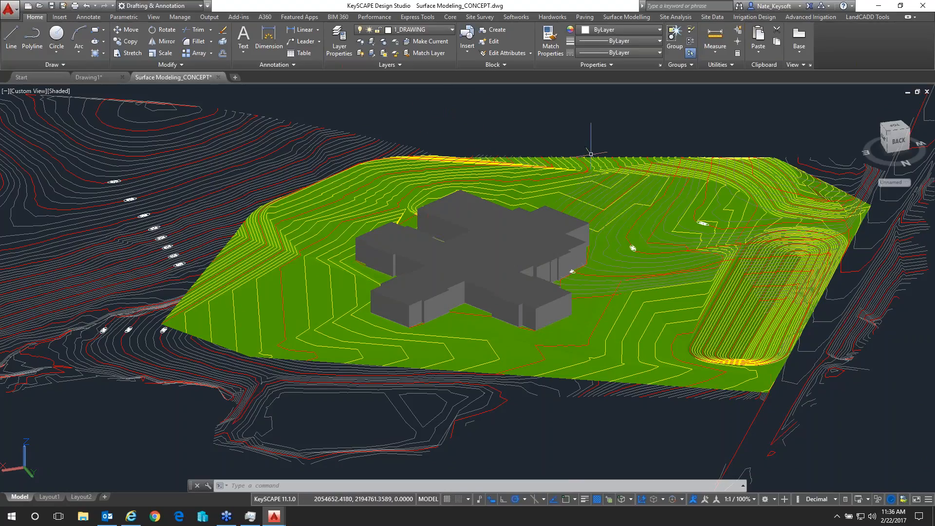
Calculate the prismoidal volumes from the EXISTING surface to P1, review the cut and fill results in cubic yards, and close the dialogs
{"action": "left_click", "coordinate": [629, 16]}
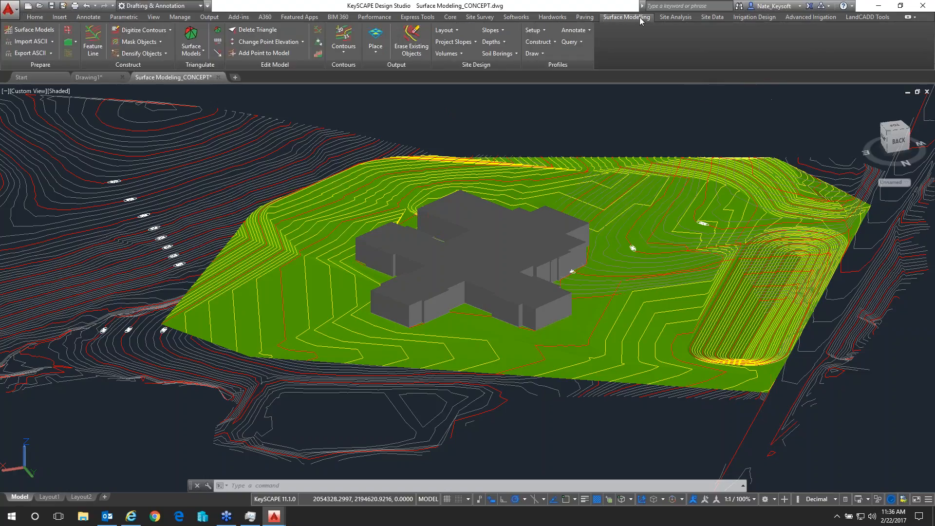
{"action": "left_click", "coordinate": [448, 54]}
{"action": "left_click", "coordinate": [463, 63]}
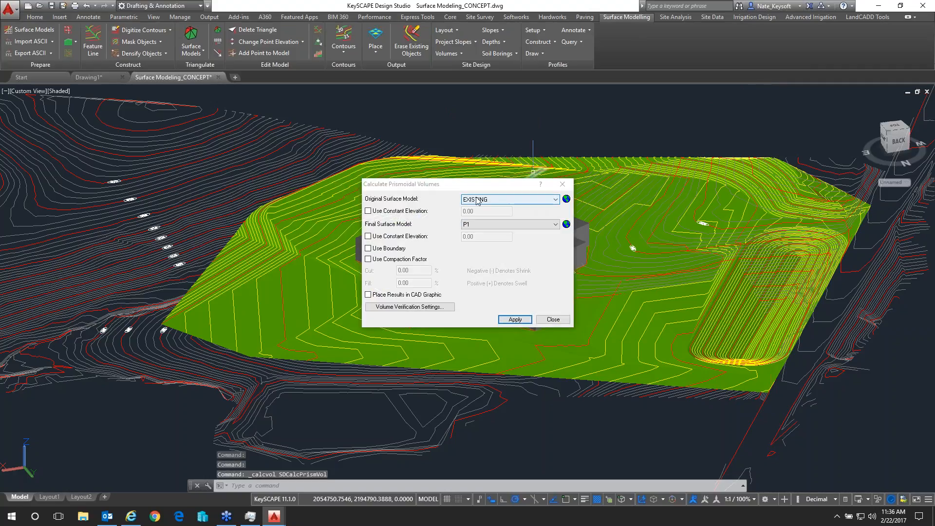
{"action": "left_click", "coordinate": [484, 228]}
{"action": "left_click", "coordinate": [483, 228]}
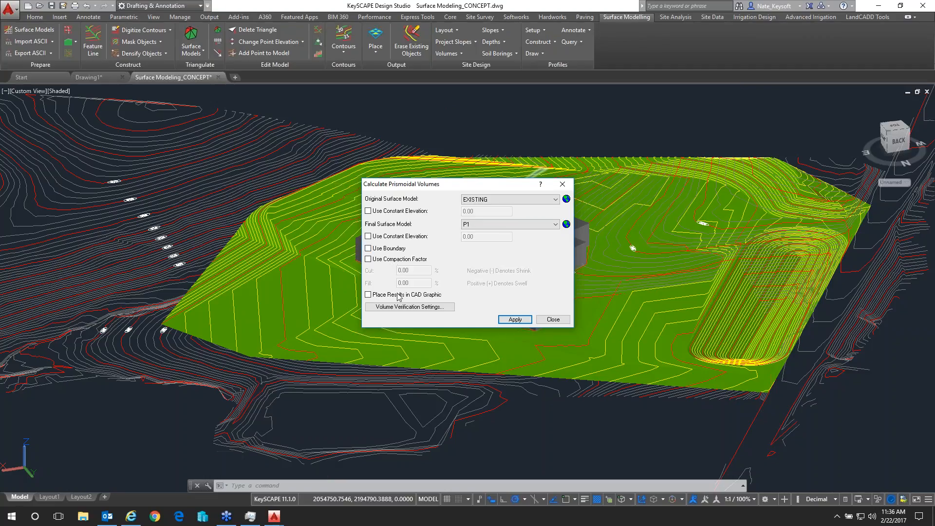
{"action": "left_click", "coordinate": [514, 320]}
{"action": "left_click_drag", "start_coordinate": [552, 229], "coordinate": [551, 237]}
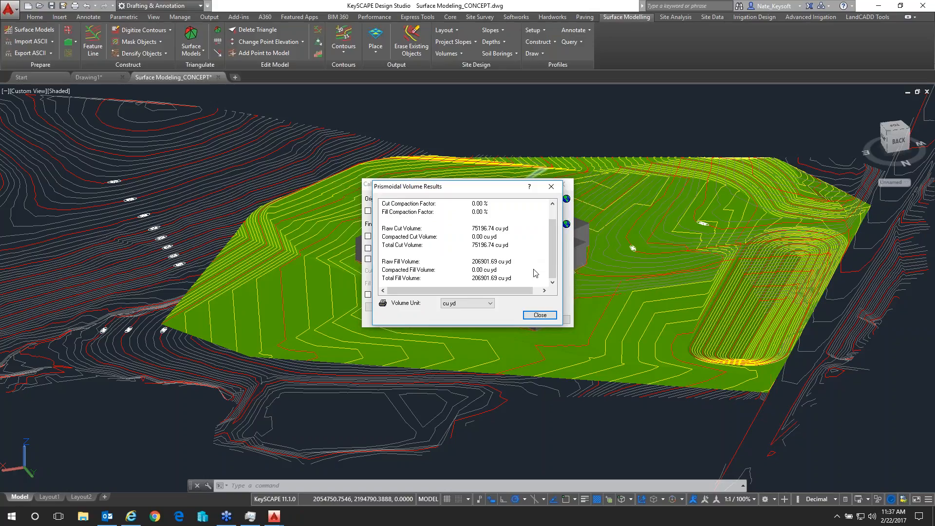
{"action": "left_click", "coordinate": [538, 317]}
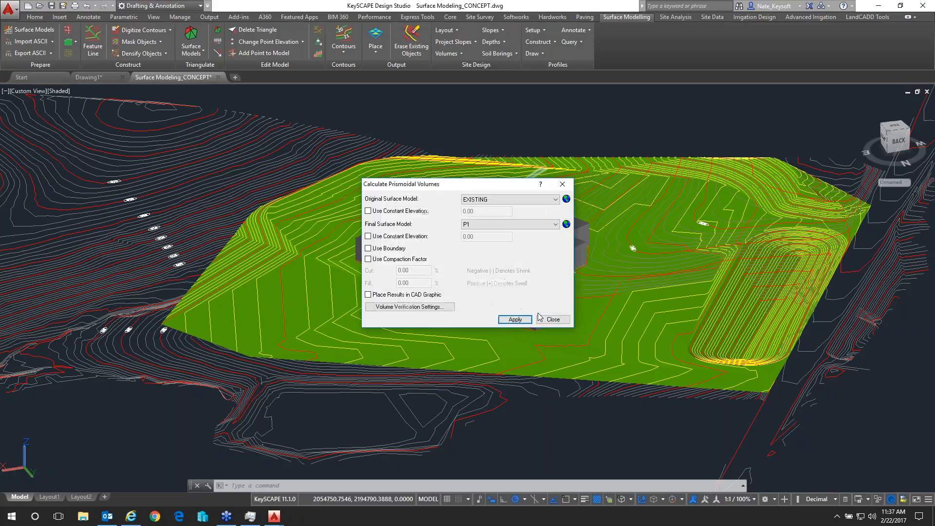
{"action": "left_click", "coordinate": [554, 318]}
Freeze the layers of the existing intermediate and index contours, the contour annotations and the building outline by picking their objects
{"action": "left_click", "coordinate": [34, 17]}
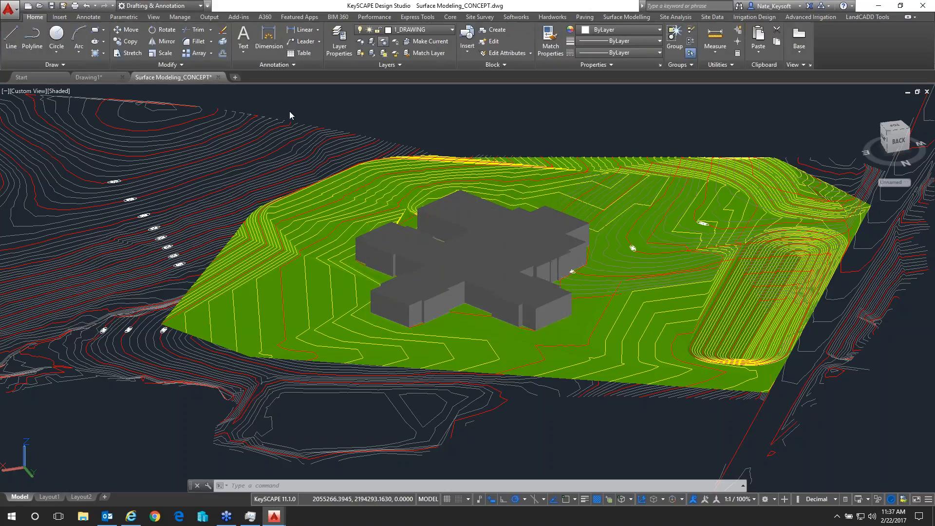
{"action": "left_click", "coordinate": [216, 184]}
{"action": "left_click", "coordinate": [211, 191]}
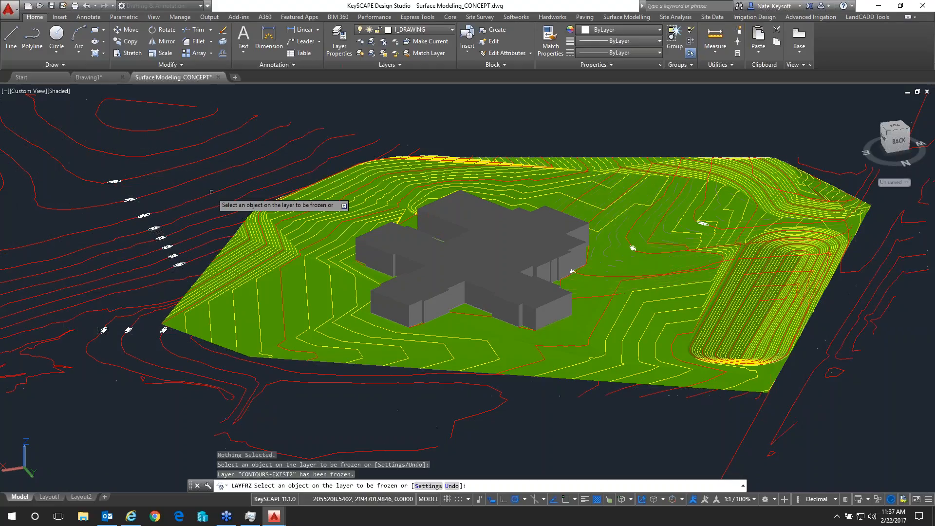
{"action": "left_click", "coordinate": [211, 191]}
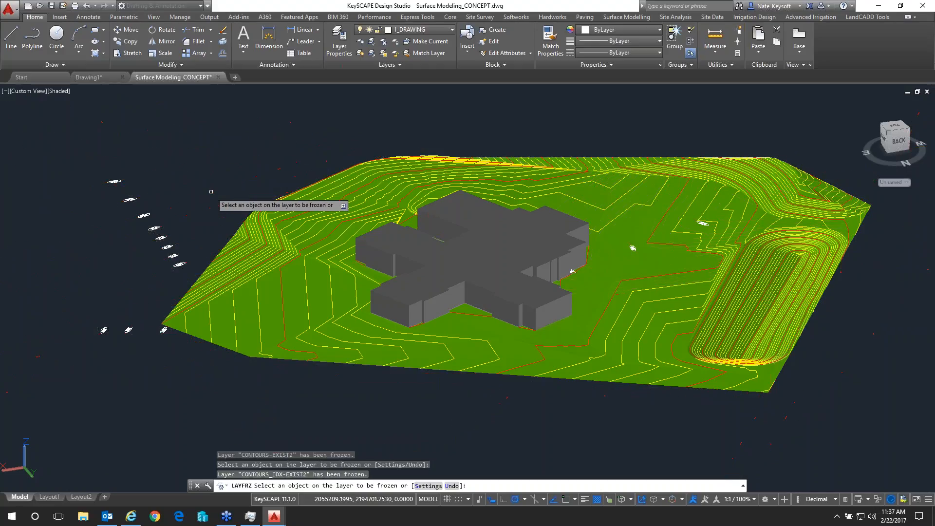
{"action": "left_click", "coordinate": [180, 264]}
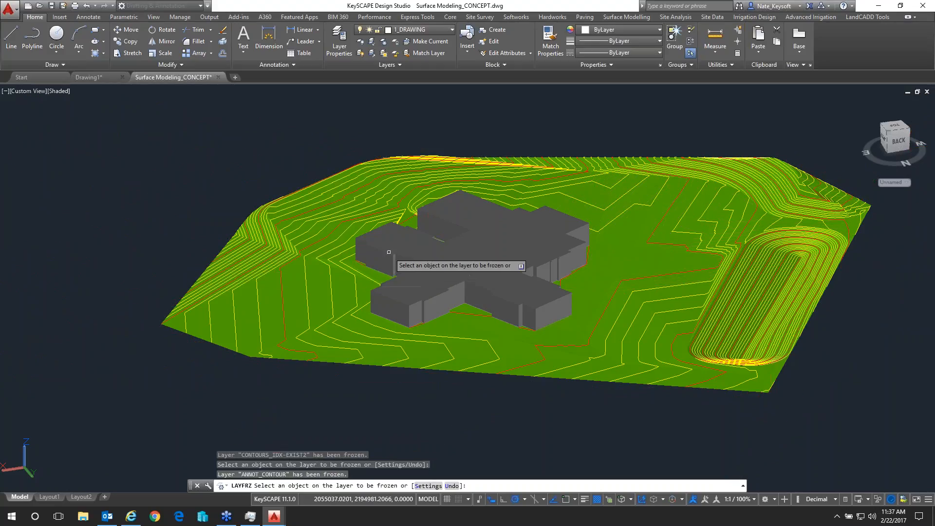
{"action": "left_click", "coordinate": [389, 252]}
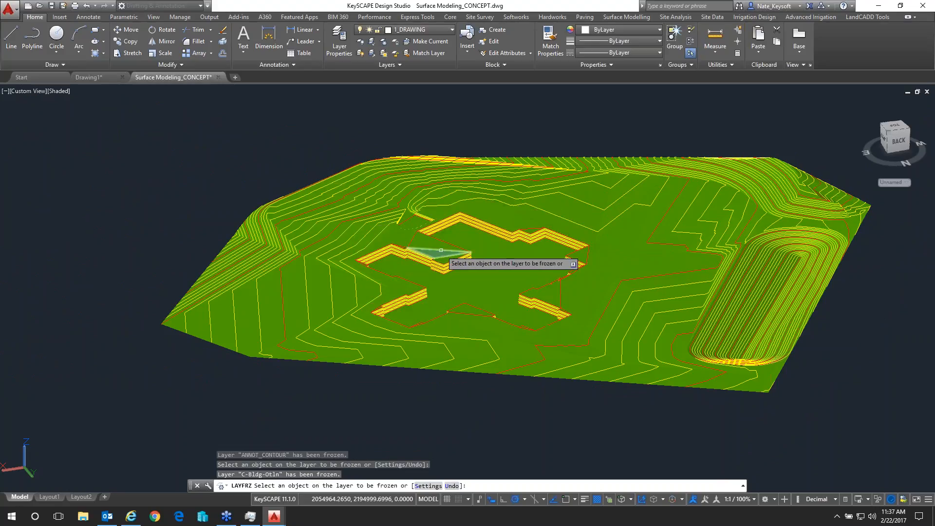
{"action": "key", "text": "Return"}
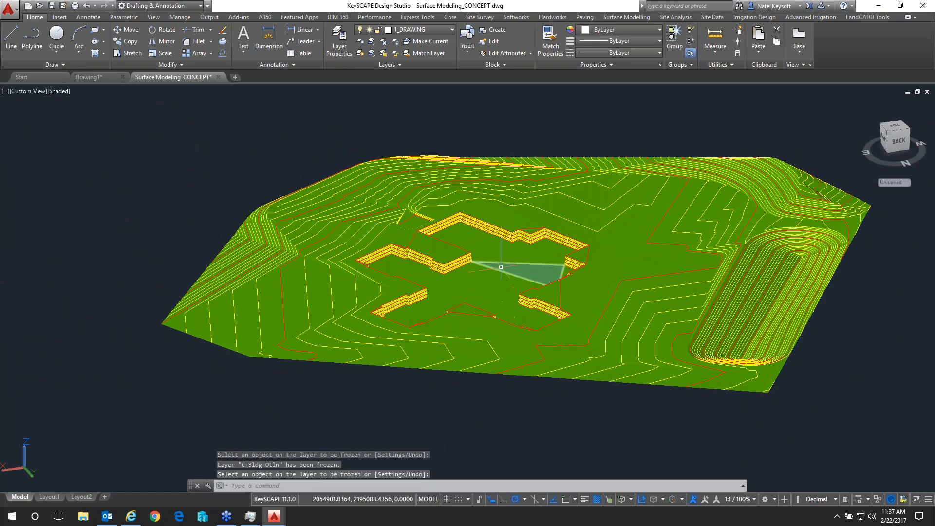
Thaw the SP_FEATURE and PP_OBJECTS layers in the layer properties
{"action": "middle_click_drag", "start_coordinate": [519, 290], "coordinate": [716, 261], "text": "shift"}
{"action": "key", "text": "Return"}
{"action": "left_click", "coordinate": [344, 46]}
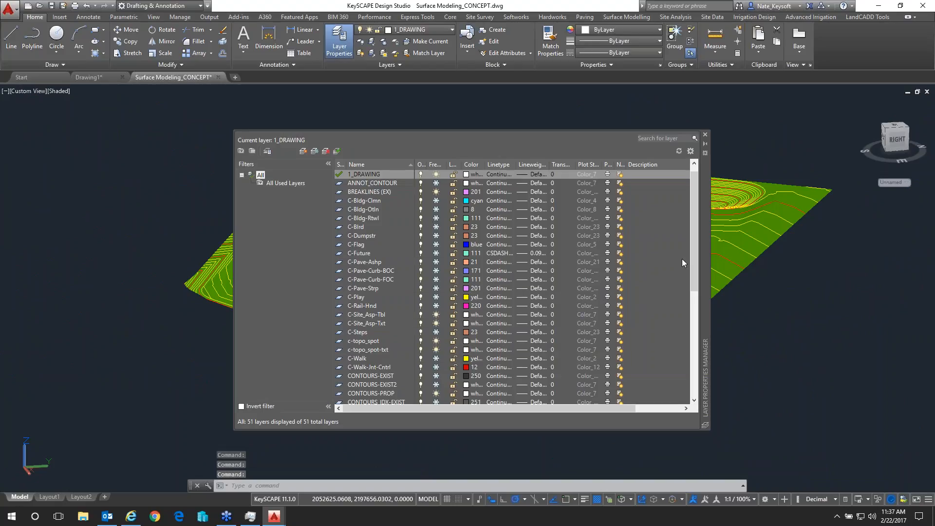
{"action": "left_click_drag", "start_coordinate": [693, 267], "coordinate": [700, 382]}
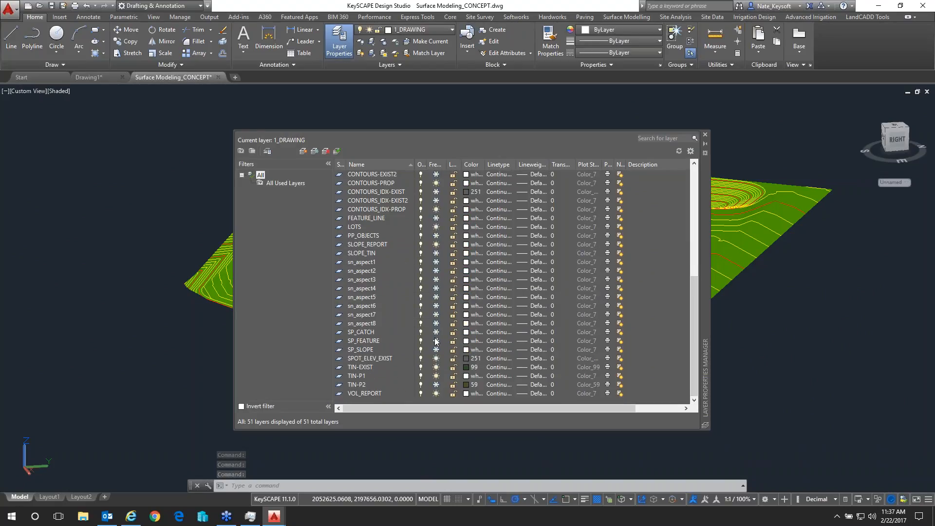
{"action": "left_click", "coordinate": [435, 341]}
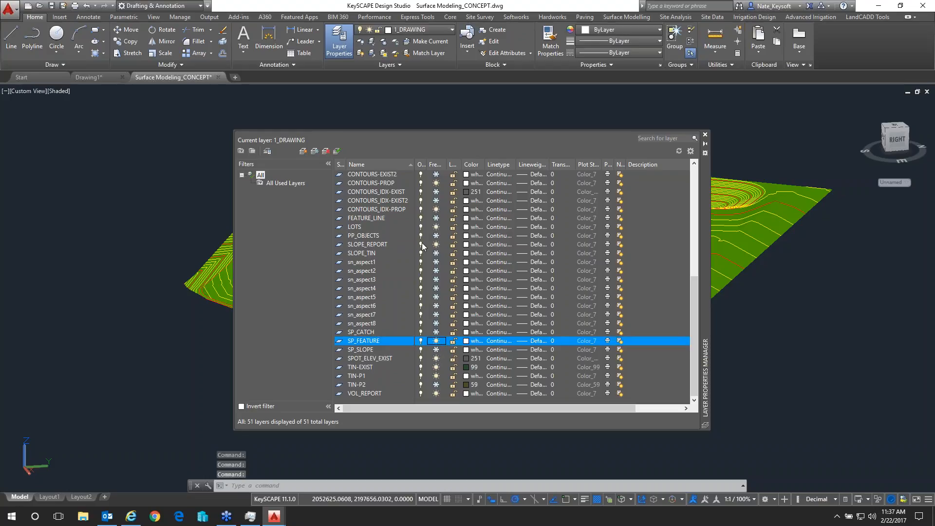
{"action": "left_click", "coordinate": [436, 236]}
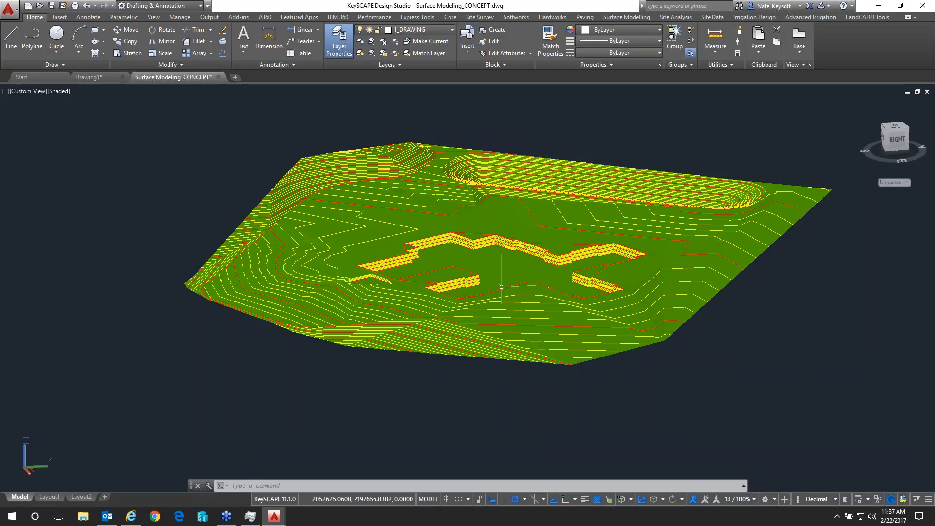
{"action": "key", "text": "Escape"}
{"action": "key", "text": "Escape"}
{"action": "key", "text": "Escape"}
Examine the P1 surface from several angles around the stepped building pad walls, the small wall beside the pad and the basin
{"action": "left_click", "coordinate": [615, 136]}
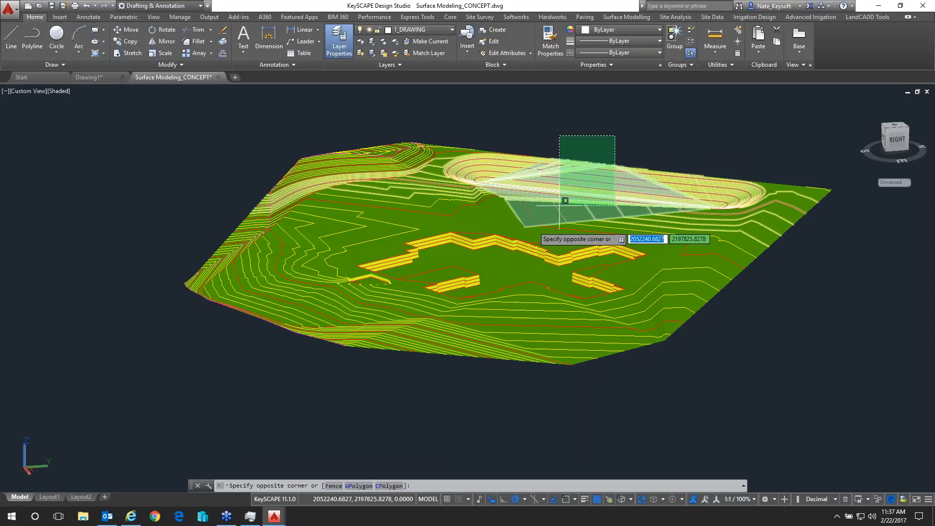
{"action": "left_click", "coordinate": [585, 150]}
{"action": "scroll", "coordinate": [507, 251], "scroll_direction": "up", "scroll_amount": 6}
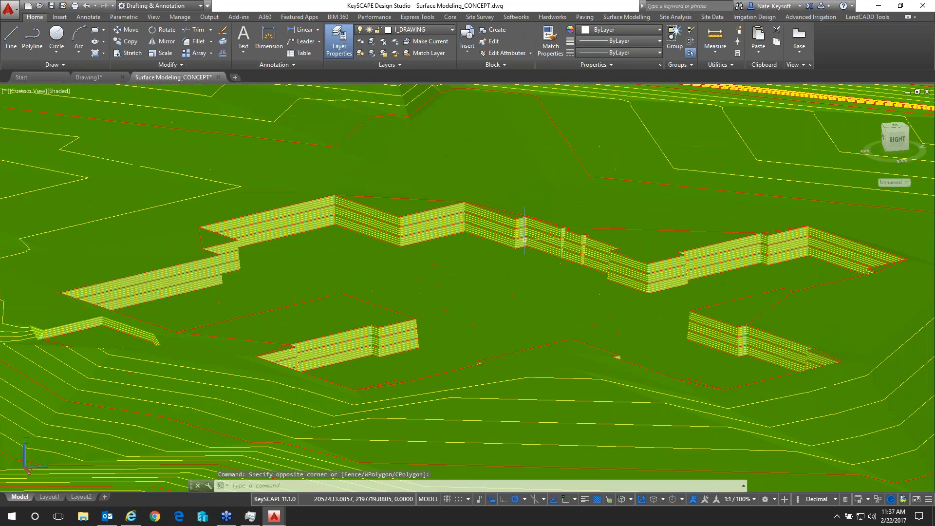
{"action": "scroll", "coordinate": [687, 266], "scroll_direction": "up", "scroll_amount": 2}
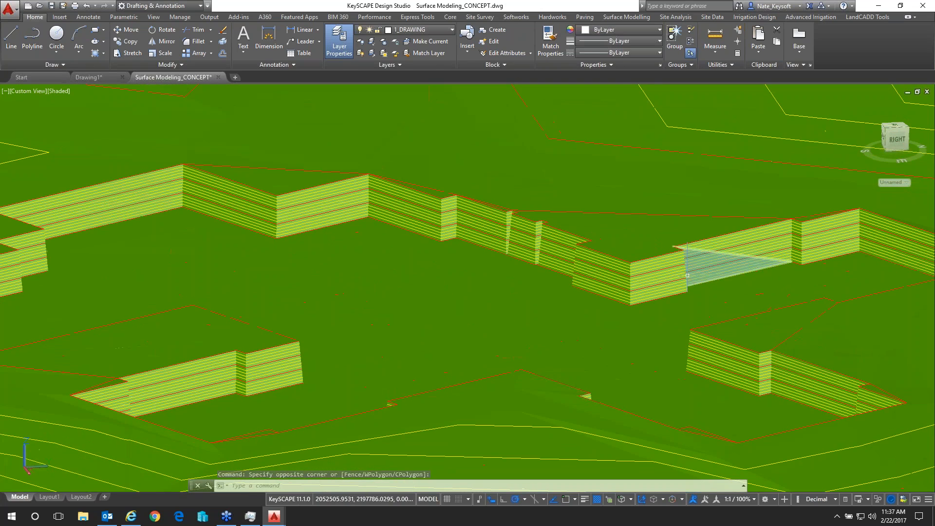
{"action": "scroll", "coordinate": [694, 307], "scroll_direction": "up", "scroll_amount": 3}
{"action": "middle_click_drag", "start_coordinate": [694, 307], "coordinate": [565, 336]}
{"action": "scroll", "coordinate": [487, 326], "scroll_direction": "down", "scroll_amount": 5}
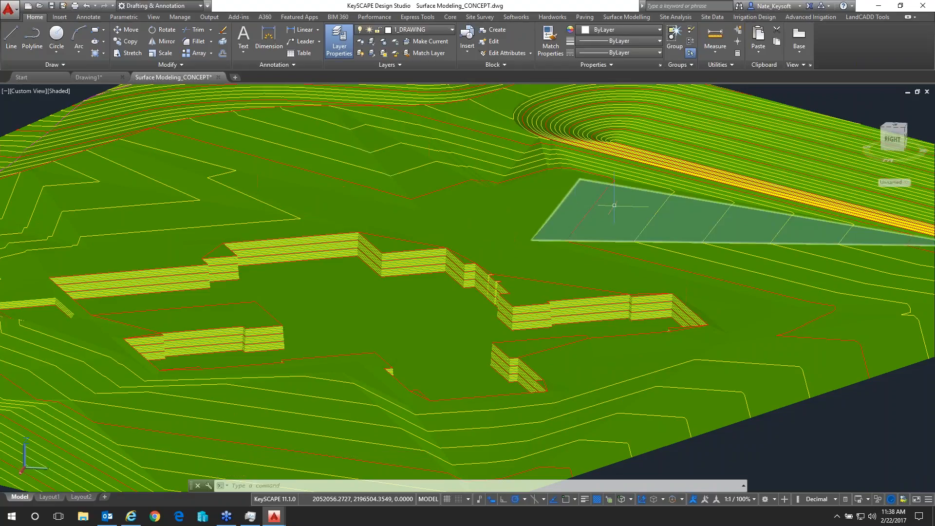
{"action": "left_click", "coordinate": [507, 276]}
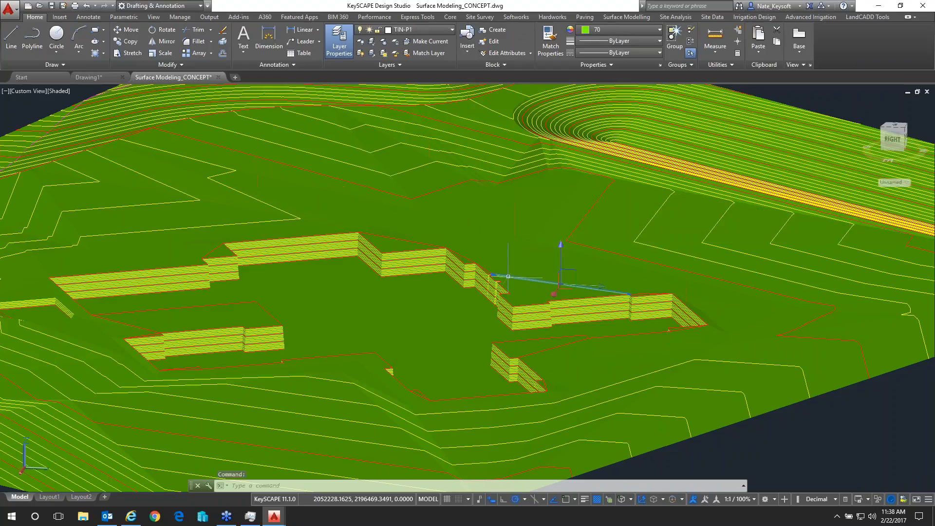
{"action": "key", "text": "Escape"}
{"action": "scroll", "coordinate": [506, 275], "scroll_direction": "down", "scroll_amount": 3}
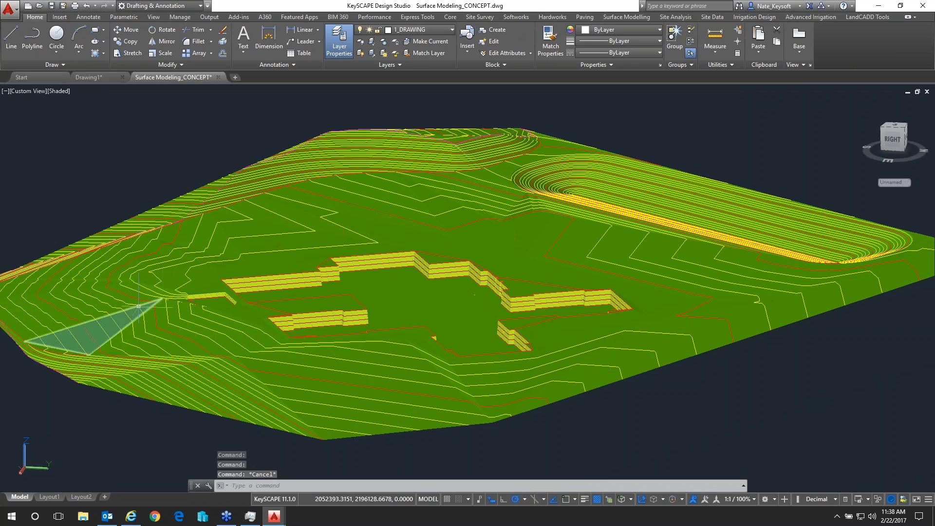
{"action": "scroll", "coordinate": [139, 306], "scroll_direction": "up", "scroll_amount": 2}
{"action": "scroll", "coordinate": [235, 304], "scroll_direction": "up", "scroll_amount": 3}
{"action": "middle_click_drag", "start_coordinate": [236, 305], "coordinate": [317, 334], "text": "shift"}
{"action": "scroll", "coordinate": [381, 333], "scroll_direction": "down", "scroll_amount": 5}
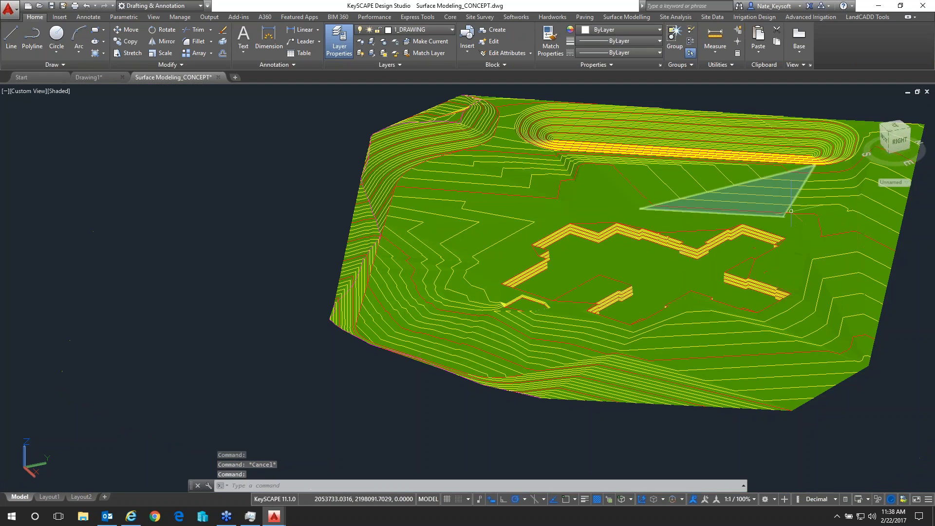
{"action": "scroll", "coordinate": [779, 214], "scroll_direction": "down", "scroll_amount": 2}
{"action": "mouse_move", "coordinate": [780, 215]}
{"action": "middle_mouse_down", "text": "shift"}
{"action": "mouse_move", "coordinate": [728, 223]}
{"action": "mouse_move", "coordinate": [721, 214]}
{"action": "mouse_move", "coordinate": [759, 206]}
{"action": "middle_mouse_up", "text": "shift"}
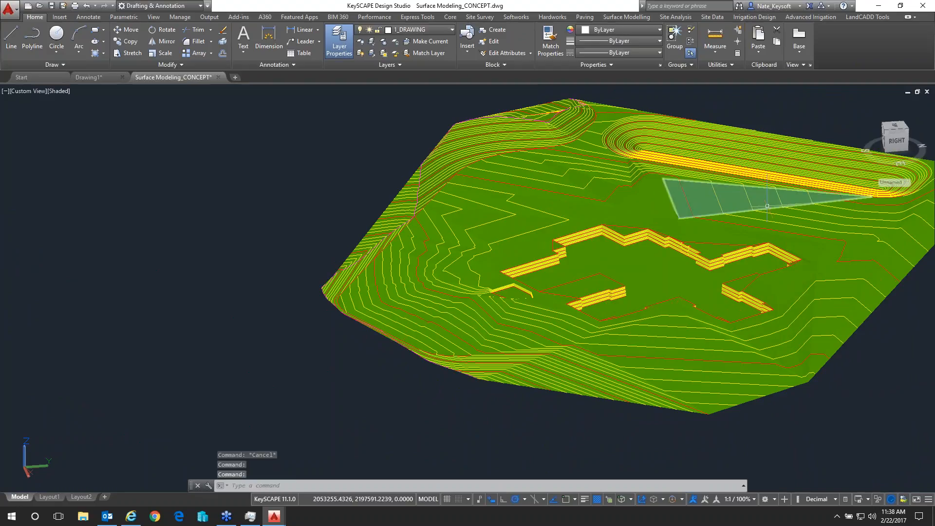
{"action": "scroll", "coordinate": [797, 227], "scroll_direction": "up", "scroll_amount": 2}
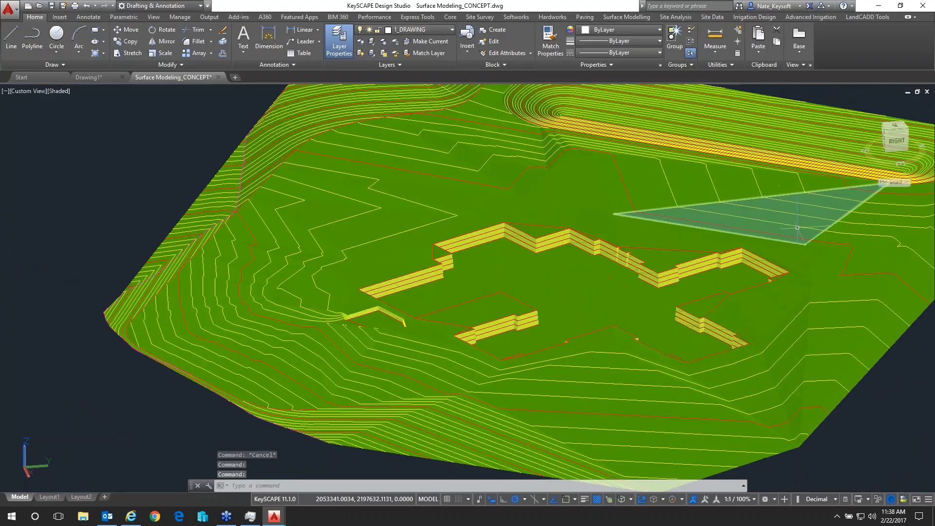
{"action": "left_click", "coordinate": [623, 18]}
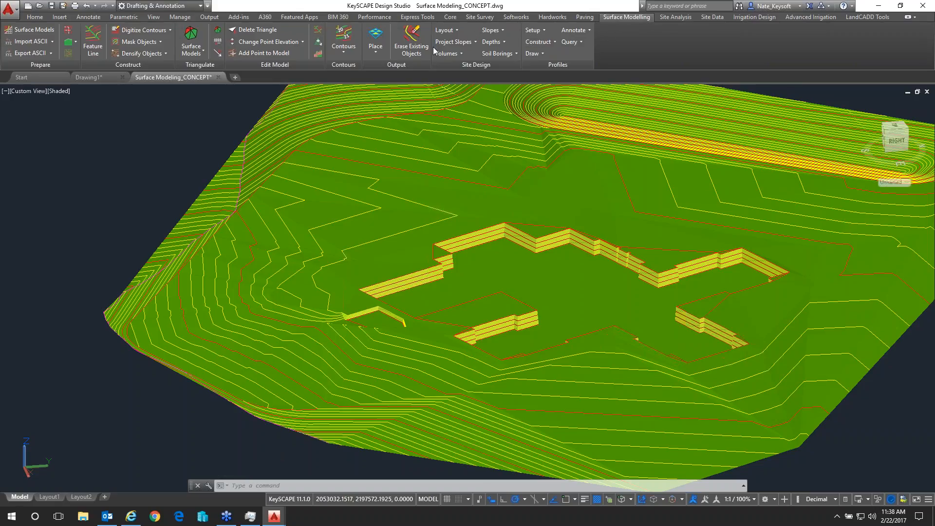
{"action": "left_click", "coordinate": [444, 30]}
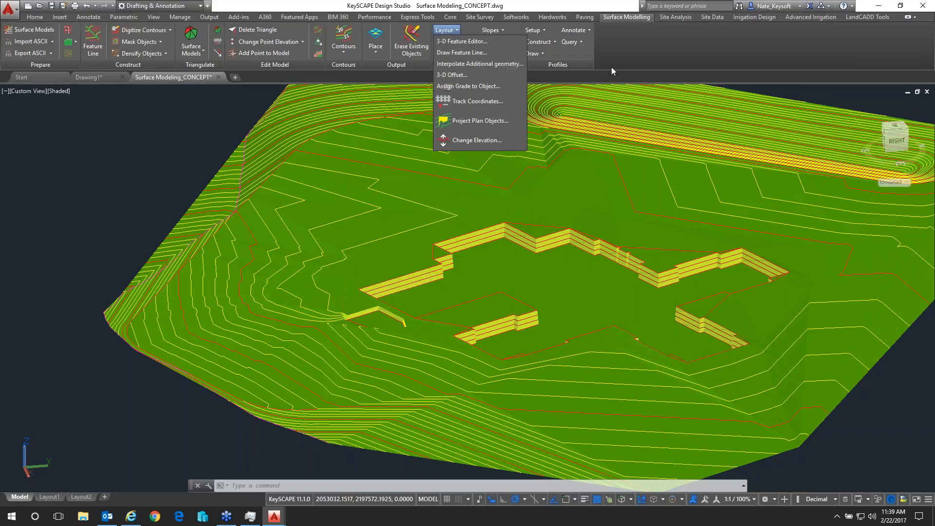
{"action": "left_click", "coordinate": [825, 96]}
{"action": "middle_click_drag", "start_coordinate": [810, 98], "coordinate": [708, 117]}
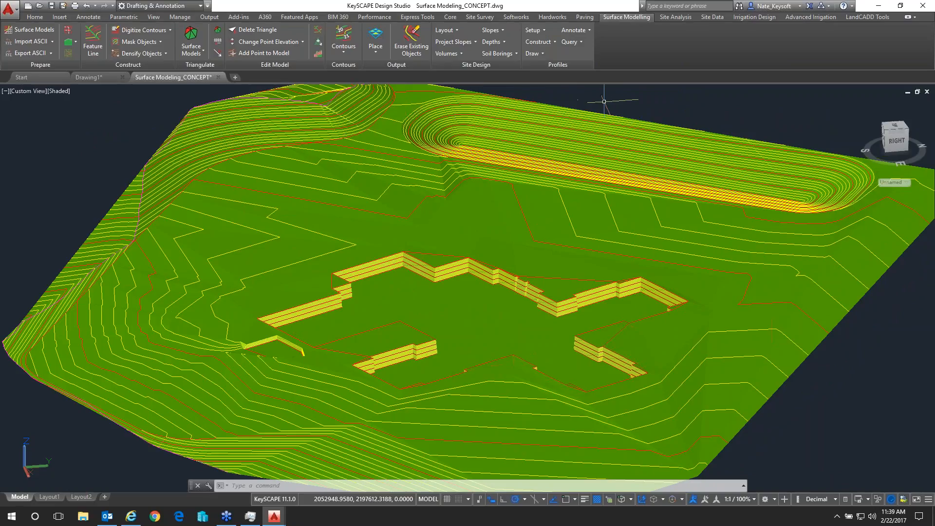
Set up Make Flowlines for surface model P1 with a minimum slope of 0.01%
{"action": "left_click", "coordinate": [492, 31]}
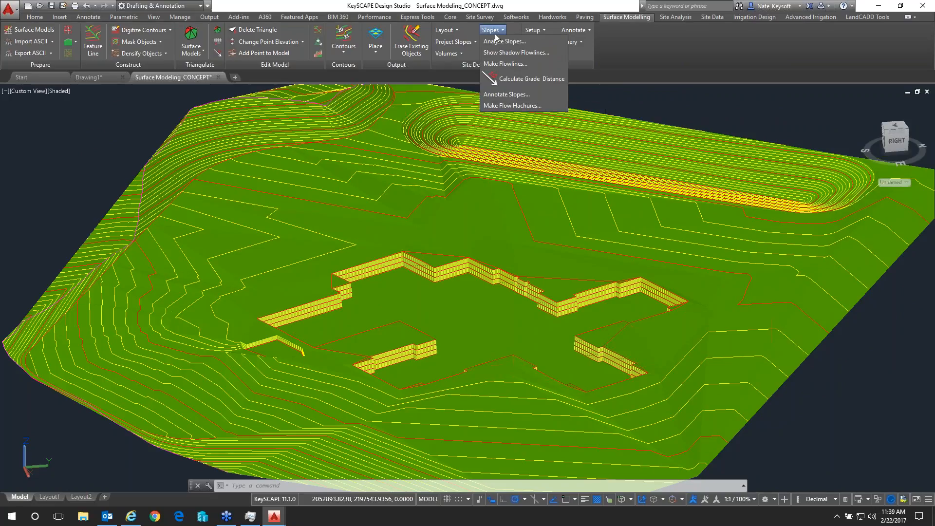
{"action": "left_click", "coordinate": [520, 64]}
{"action": "left_click", "coordinate": [543, 228]}
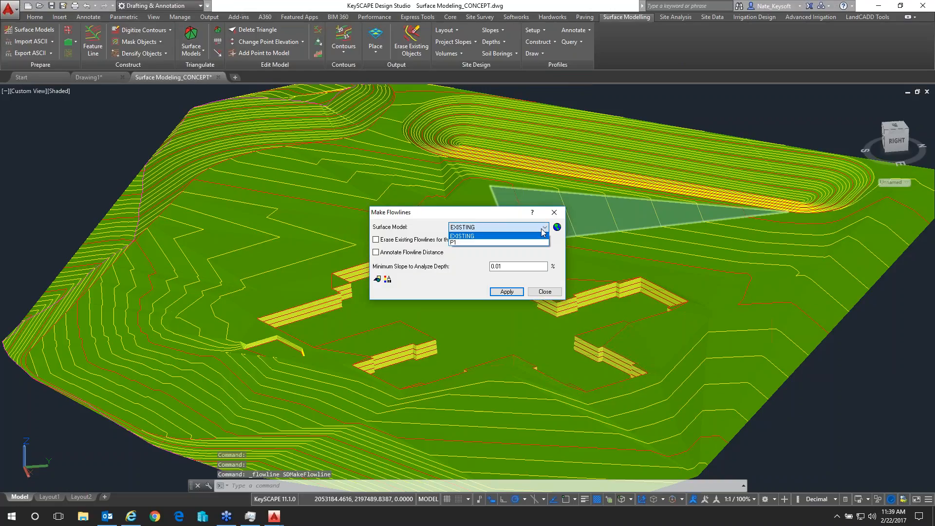
{"action": "left_click", "coordinate": [487, 242]}
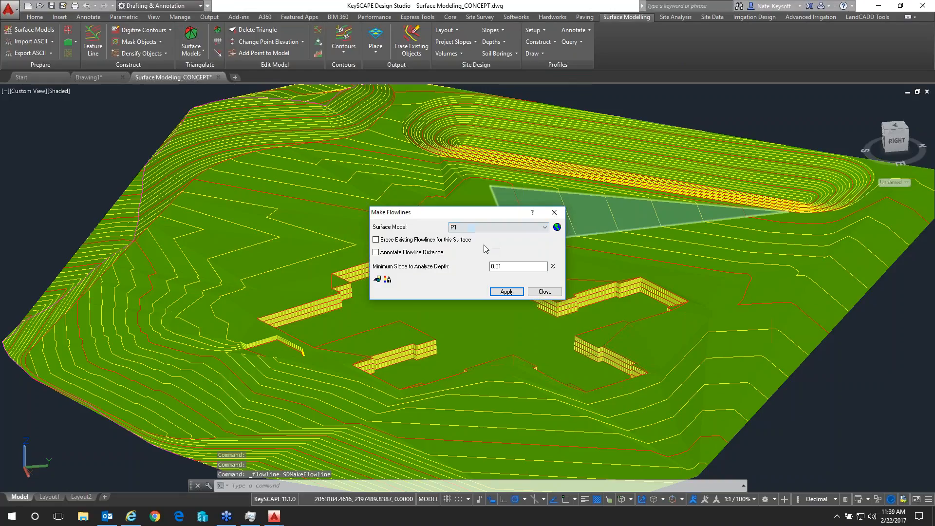
Try to make a flowline from a point on the P1 slope between the building pad and the basin
{"action": "left_click", "coordinate": [511, 292]}
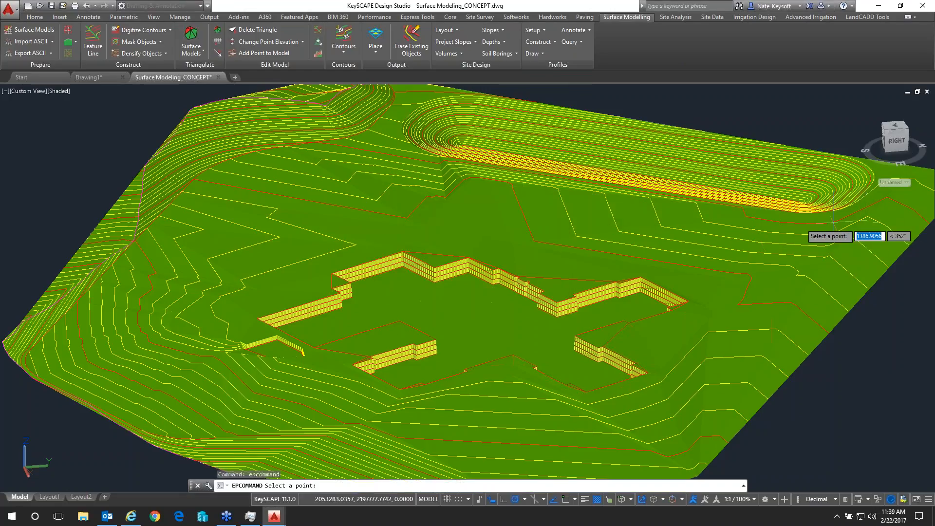
{"action": "left_click", "coordinate": [778, 218]}
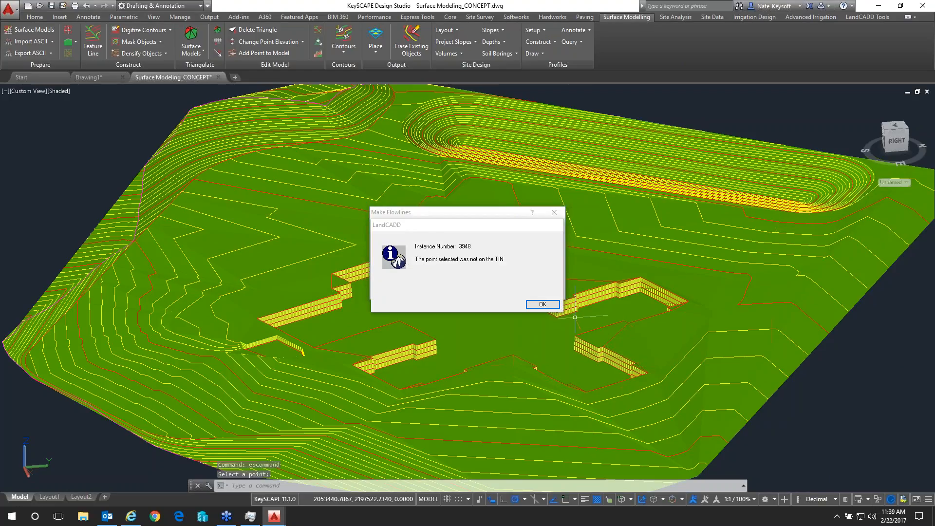
{"action": "left_click", "coordinate": [542, 304]}
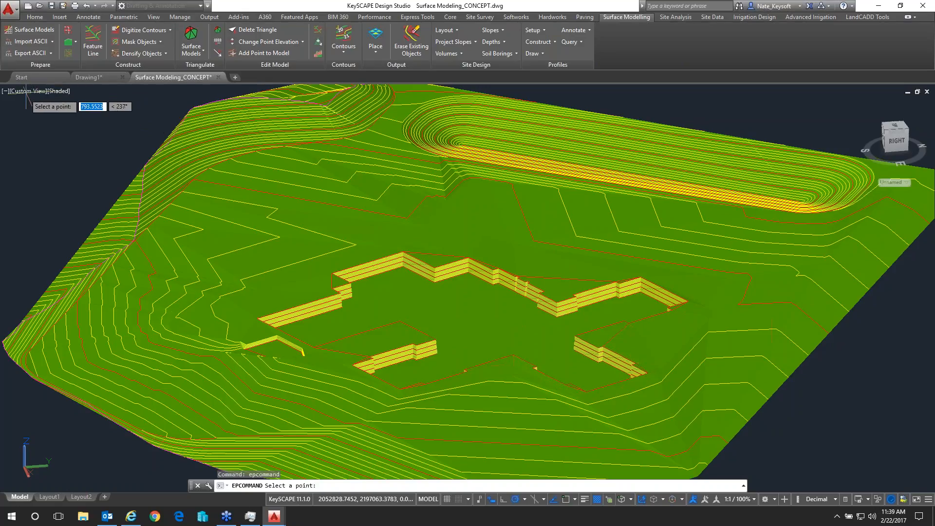
Cancel the flowline point selection and switch the drawing to the Top view
{"action": "key", "text": "Escape"}
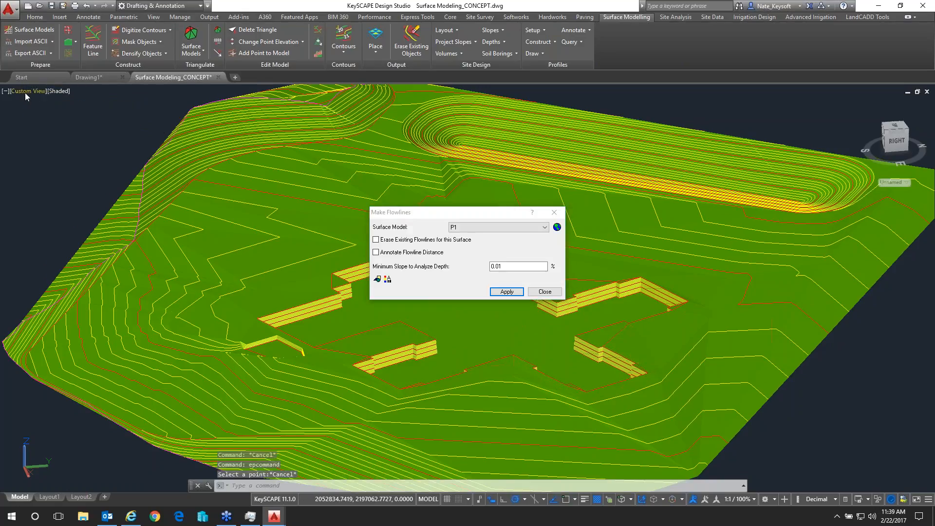
{"action": "left_click", "coordinate": [24, 93]}
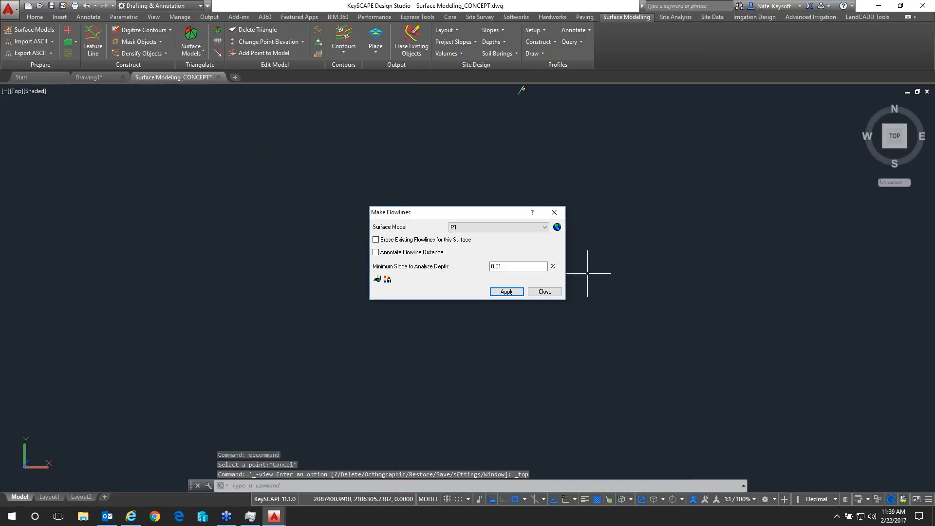
Make a flowline on surface model P1 from a point on the slope between the basin and the building pad
{"action": "left_click", "coordinate": [506, 291]}
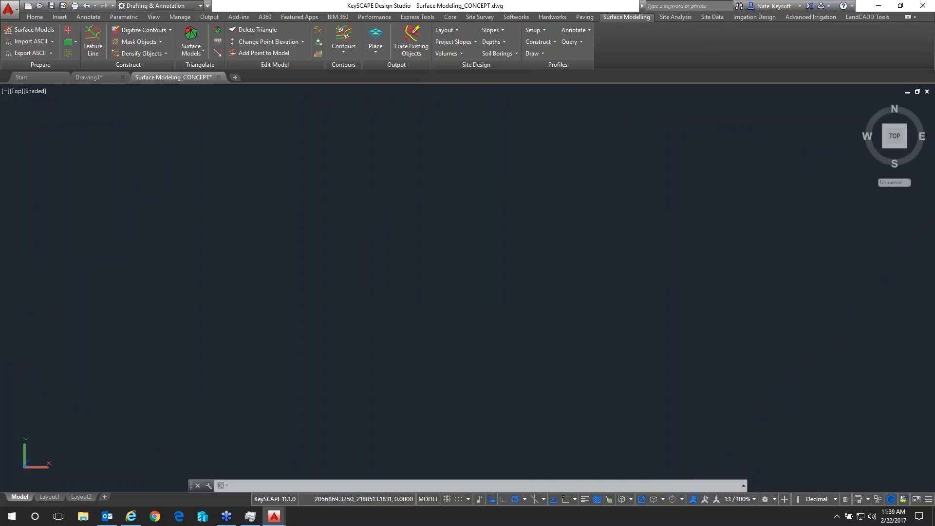
{"action": "scroll", "coordinate": [466, 290], "scroll_direction": "up", "scroll_amount": 8}
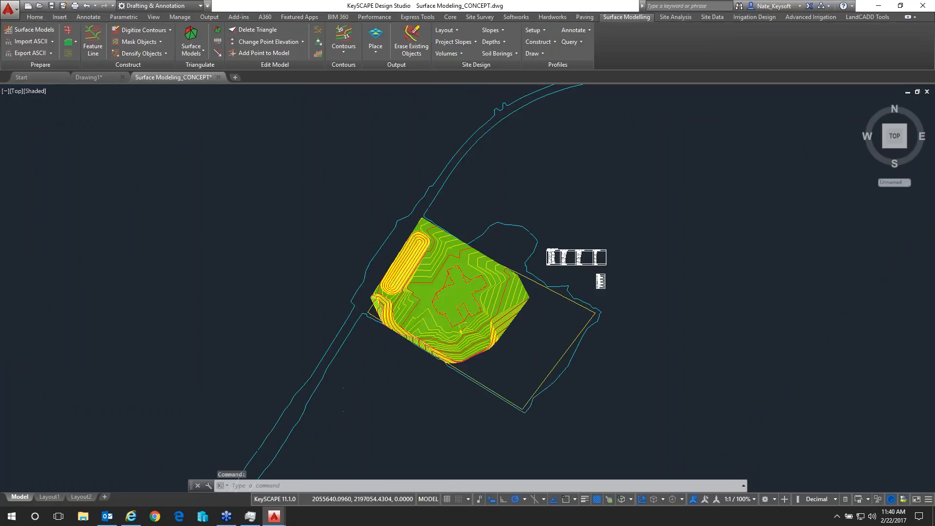
{"action": "scroll", "coordinate": [467, 289], "scroll_direction": "up", "scroll_amount": 3}
{"action": "left_click", "coordinate": [492, 29]}
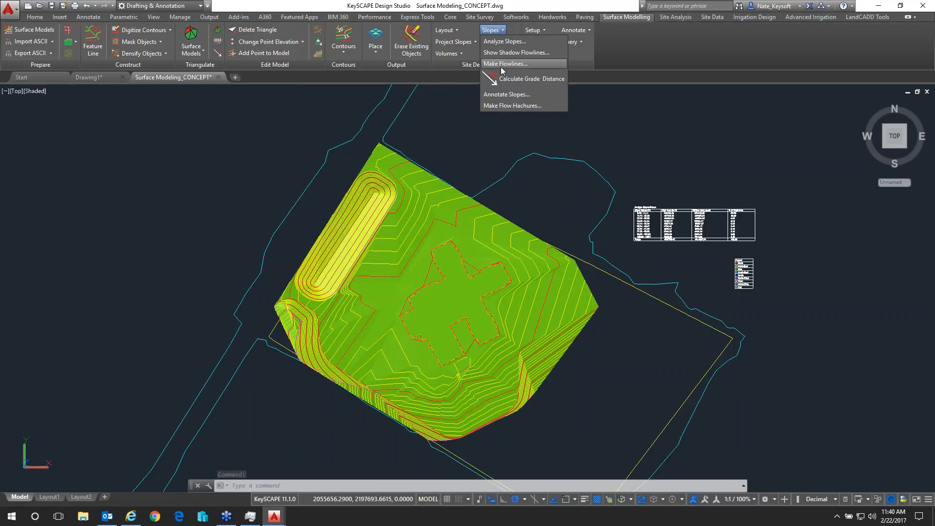
{"action": "left_click", "coordinate": [505, 64]}
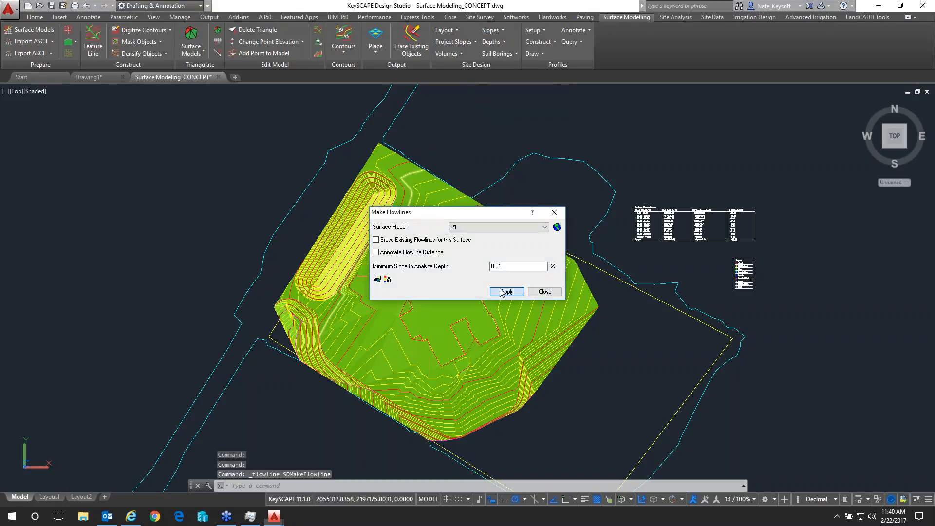
{"action": "left_click", "coordinate": [501, 291]}
{"action": "scroll", "coordinate": [375, 305], "scroll_direction": "up", "scroll_amount": 3}
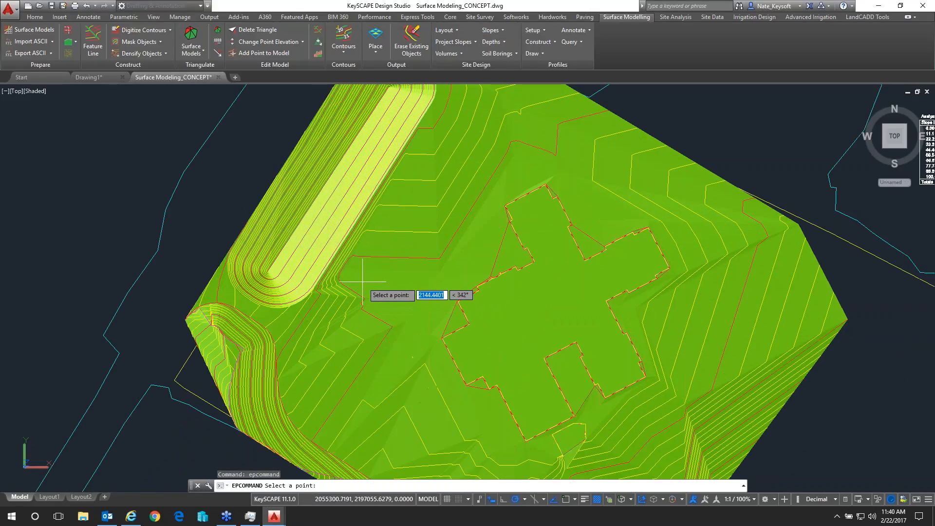
{"action": "left_click", "coordinate": [409, 146]}
{"action": "left_click", "coordinate": [506, 291]}
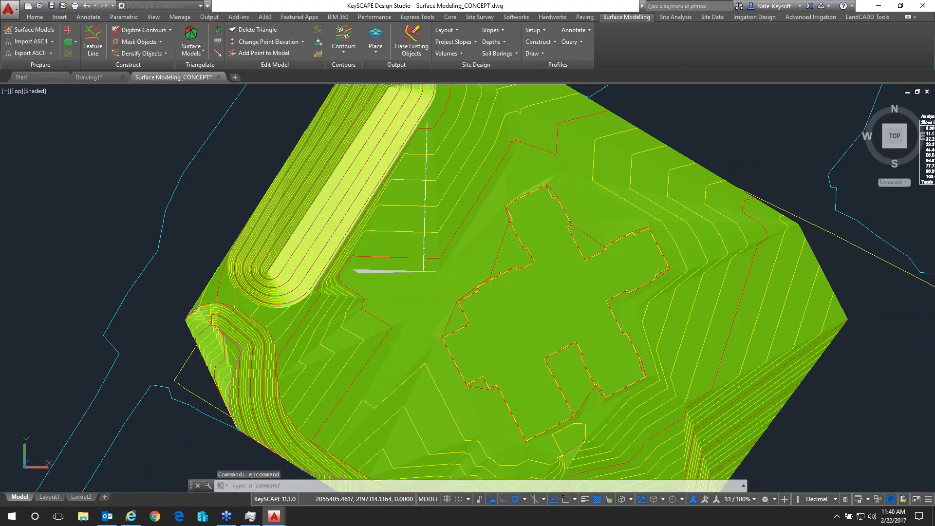
Examine the new flowline beside the basin at several scales, and end the flowline point selection
{"action": "scroll", "coordinate": [425, 127], "scroll_direction": "up", "scroll_amount": 3}
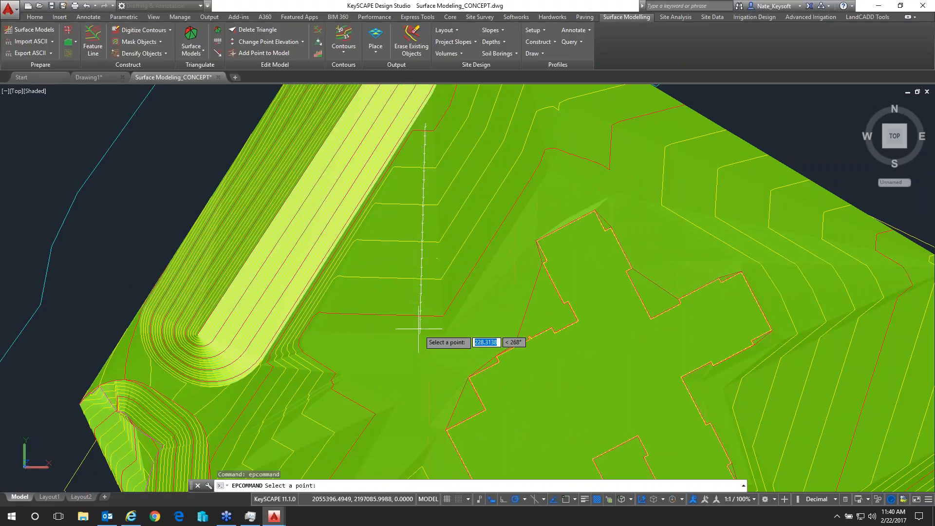
{"action": "scroll", "coordinate": [420, 339], "scroll_direction": "up", "scroll_amount": 2}
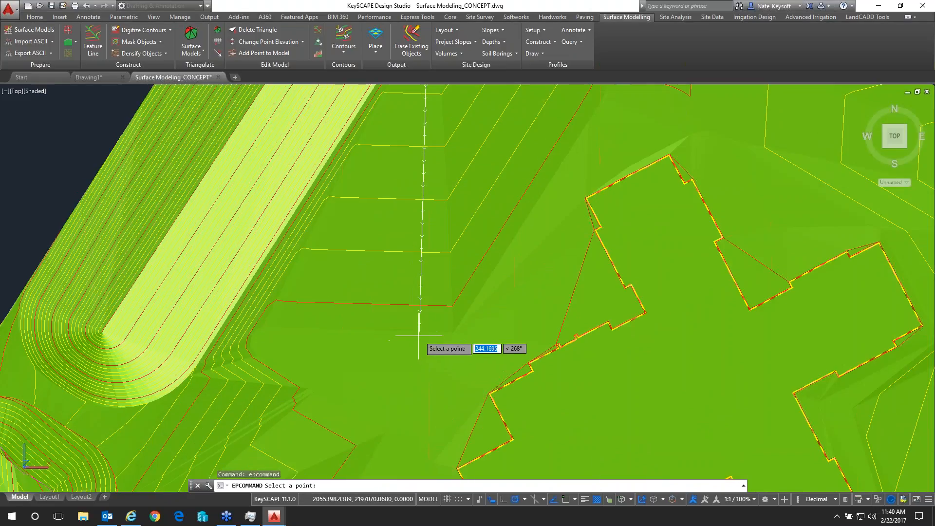
{"action": "scroll", "coordinate": [422, 334], "scroll_direction": "down", "scroll_amount": 4}
{"action": "scroll", "coordinate": [418, 348], "scroll_direction": "up", "scroll_amount": 2}
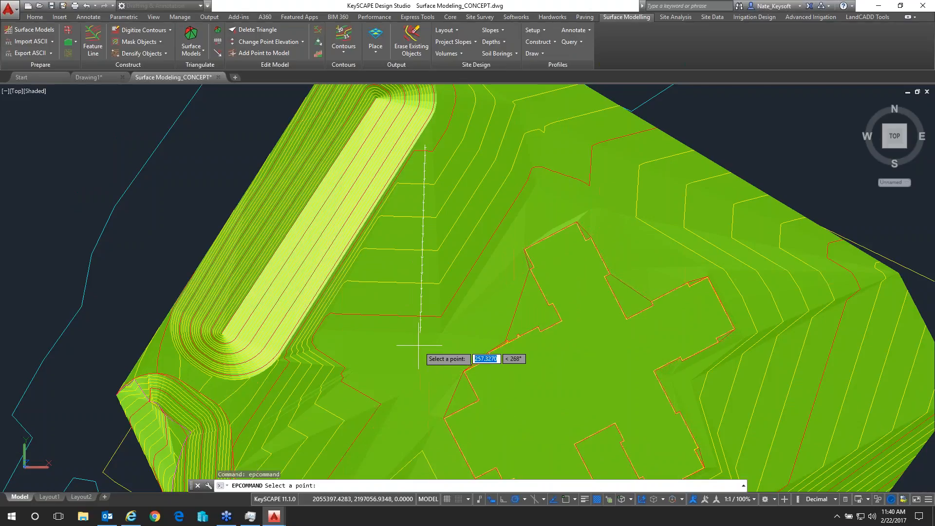
{"action": "scroll", "coordinate": [419, 345], "scroll_direction": "down", "scroll_amount": 2}
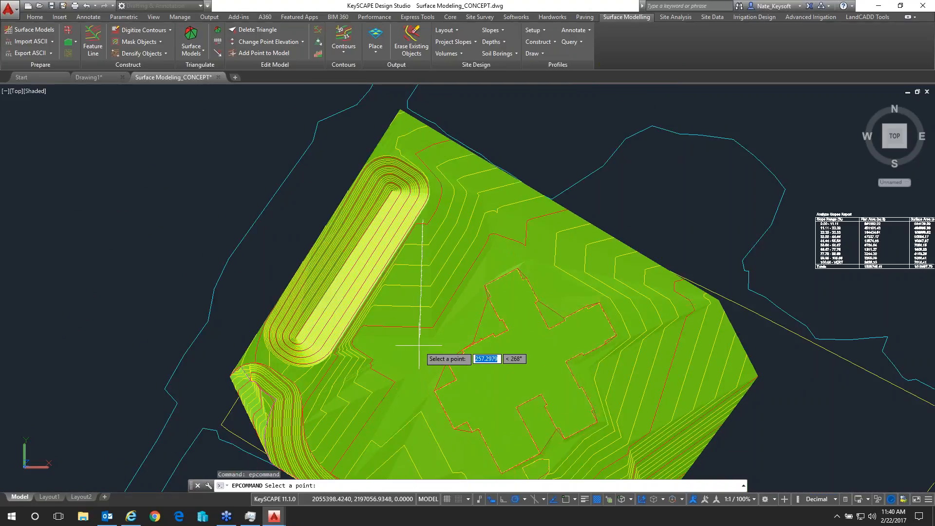
{"action": "scroll", "coordinate": [421, 346], "scroll_direction": "up", "scroll_amount": 2}
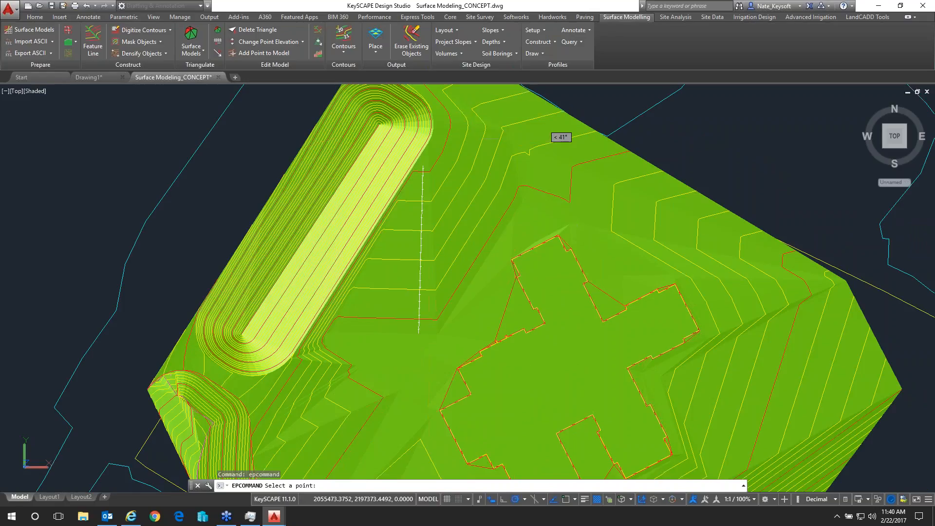
{"action": "key", "text": "Escape"}
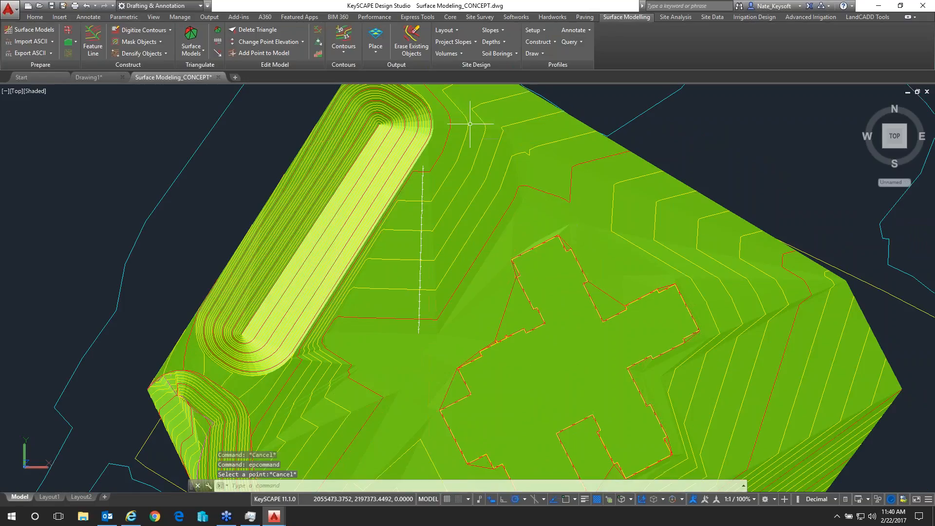
Try to run the surface Elevation analysis, cancel the LandCADD restart in Drawing1 and return to the Surface Modeling_CONCEPT drawing
{"action": "left_click", "coordinate": [673, 17]}
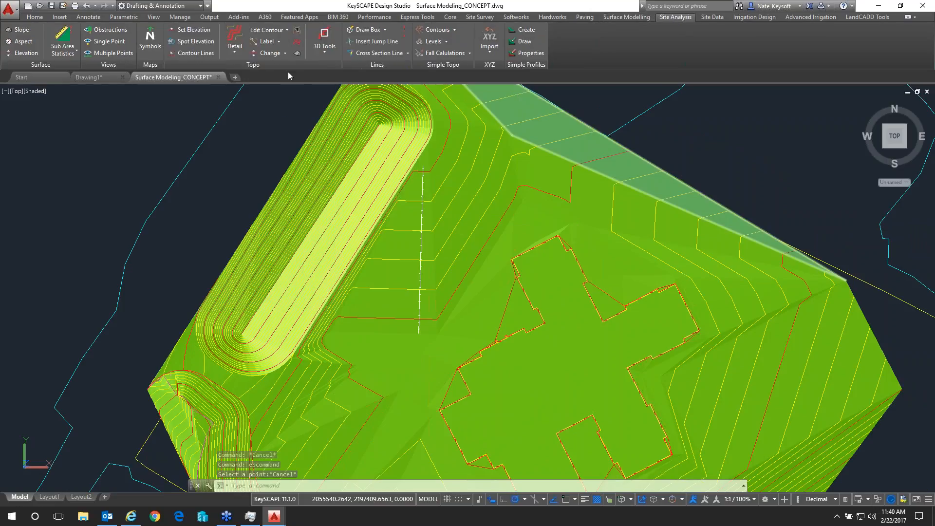
{"action": "left_click", "coordinate": [27, 55]}
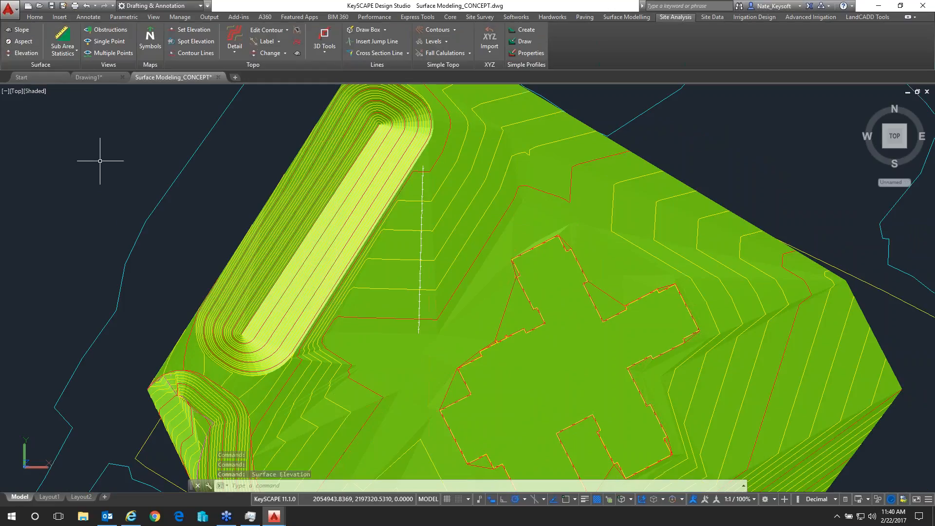
{"action": "mouse_move", "coordinate": [281, 516]}
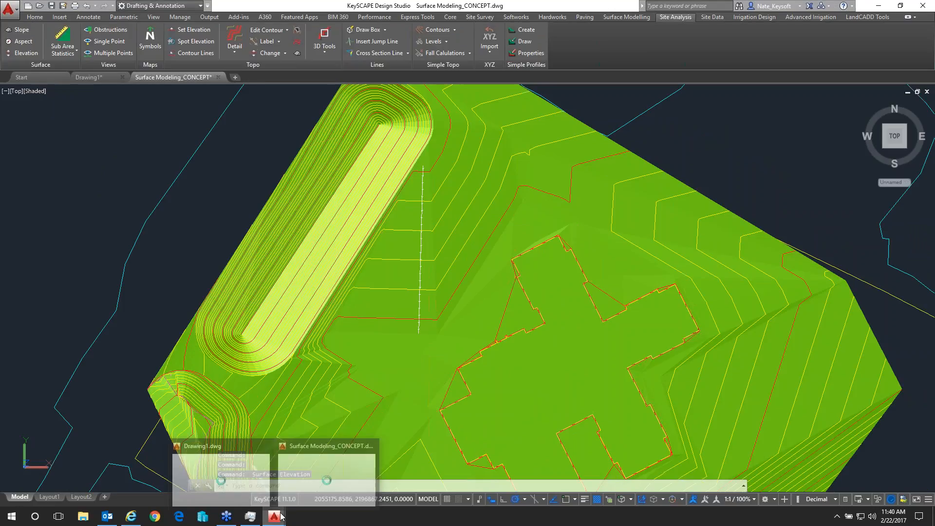
{"action": "left_click", "coordinate": [221, 471]}
{"action": "left_click", "coordinate": [545, 293]}
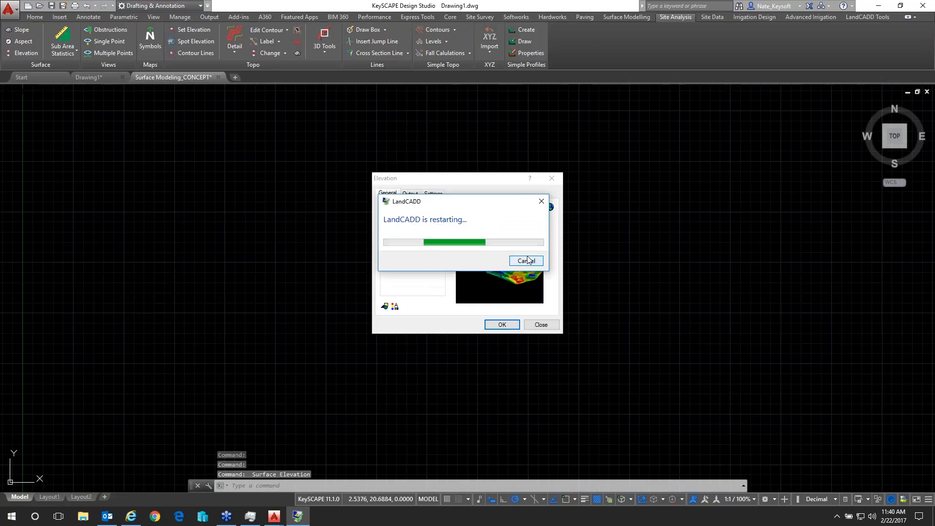
{"action": "left_click", "coordinate": [527, 258]}
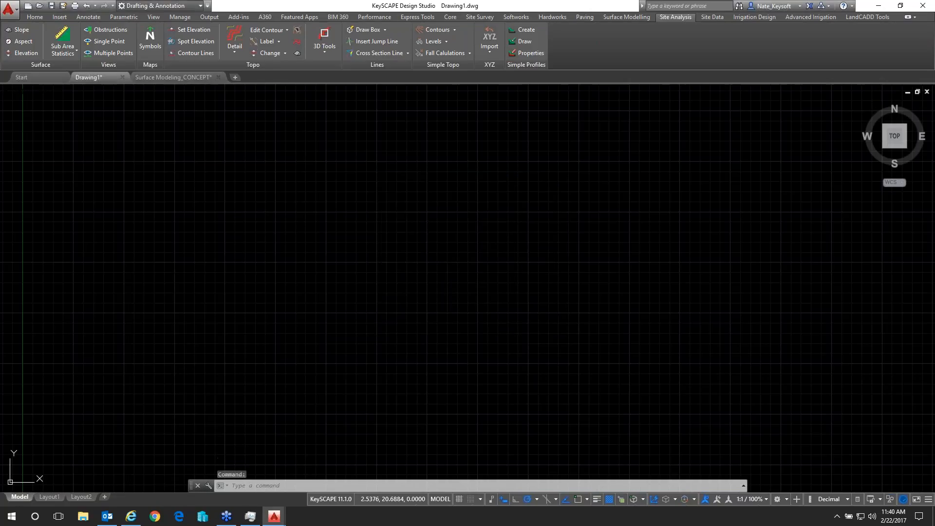
{"action": "left_click", "coordinate": [160, 78]}
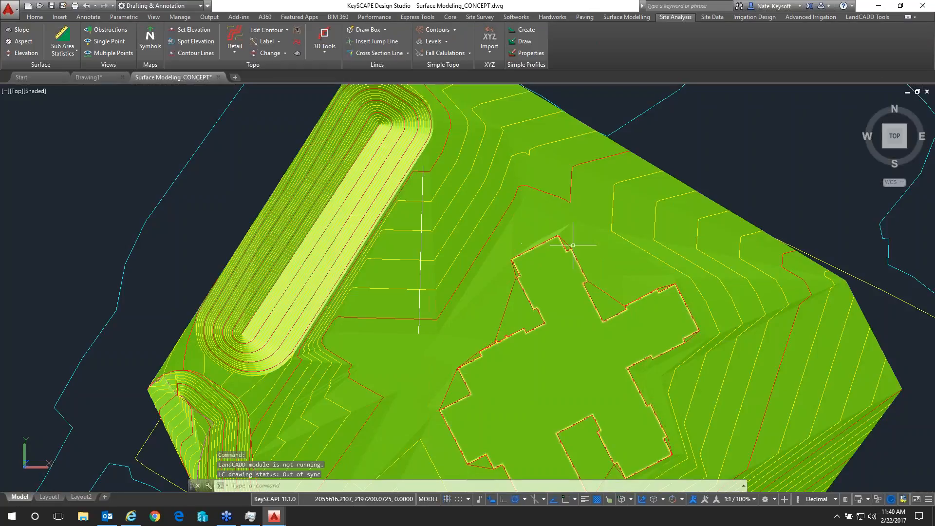